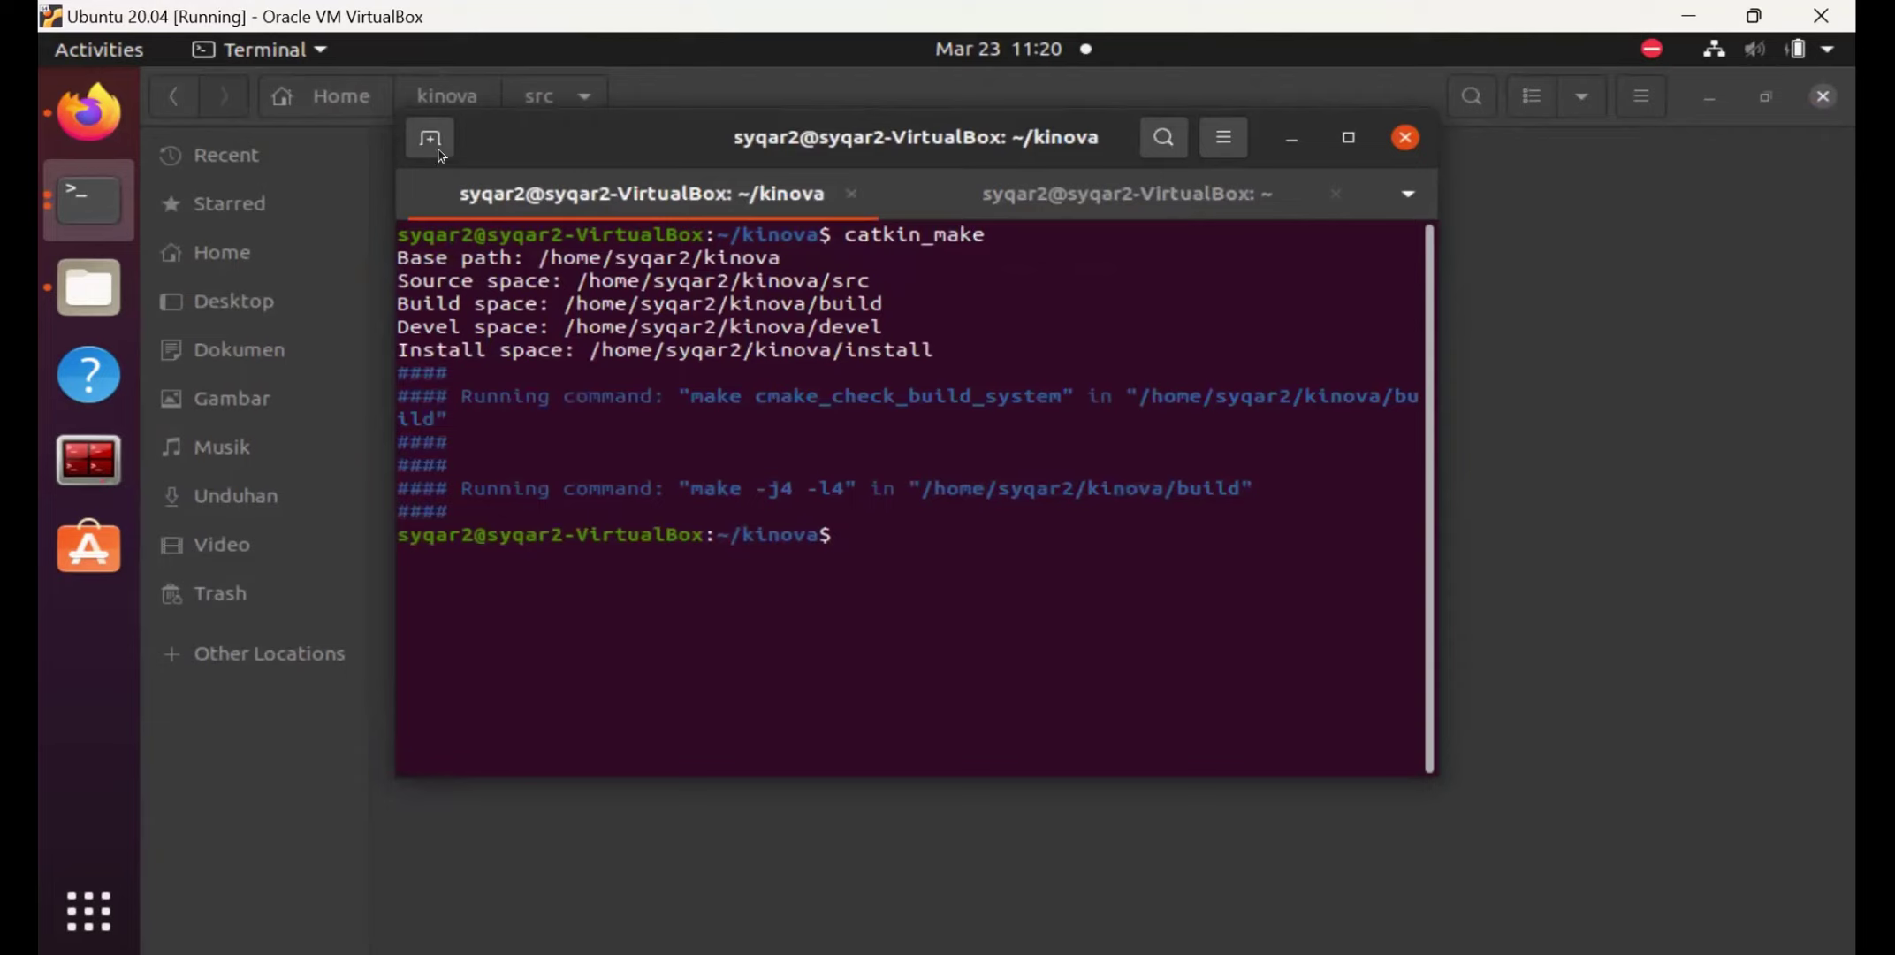
# Add a new Terminal tab in the first slot, then return to the shell that opened .bashrc.
pyautogui.click(441, 155)
pyautogui.moveTo(1210, 204); pyautogui.dragTo(623, 195)
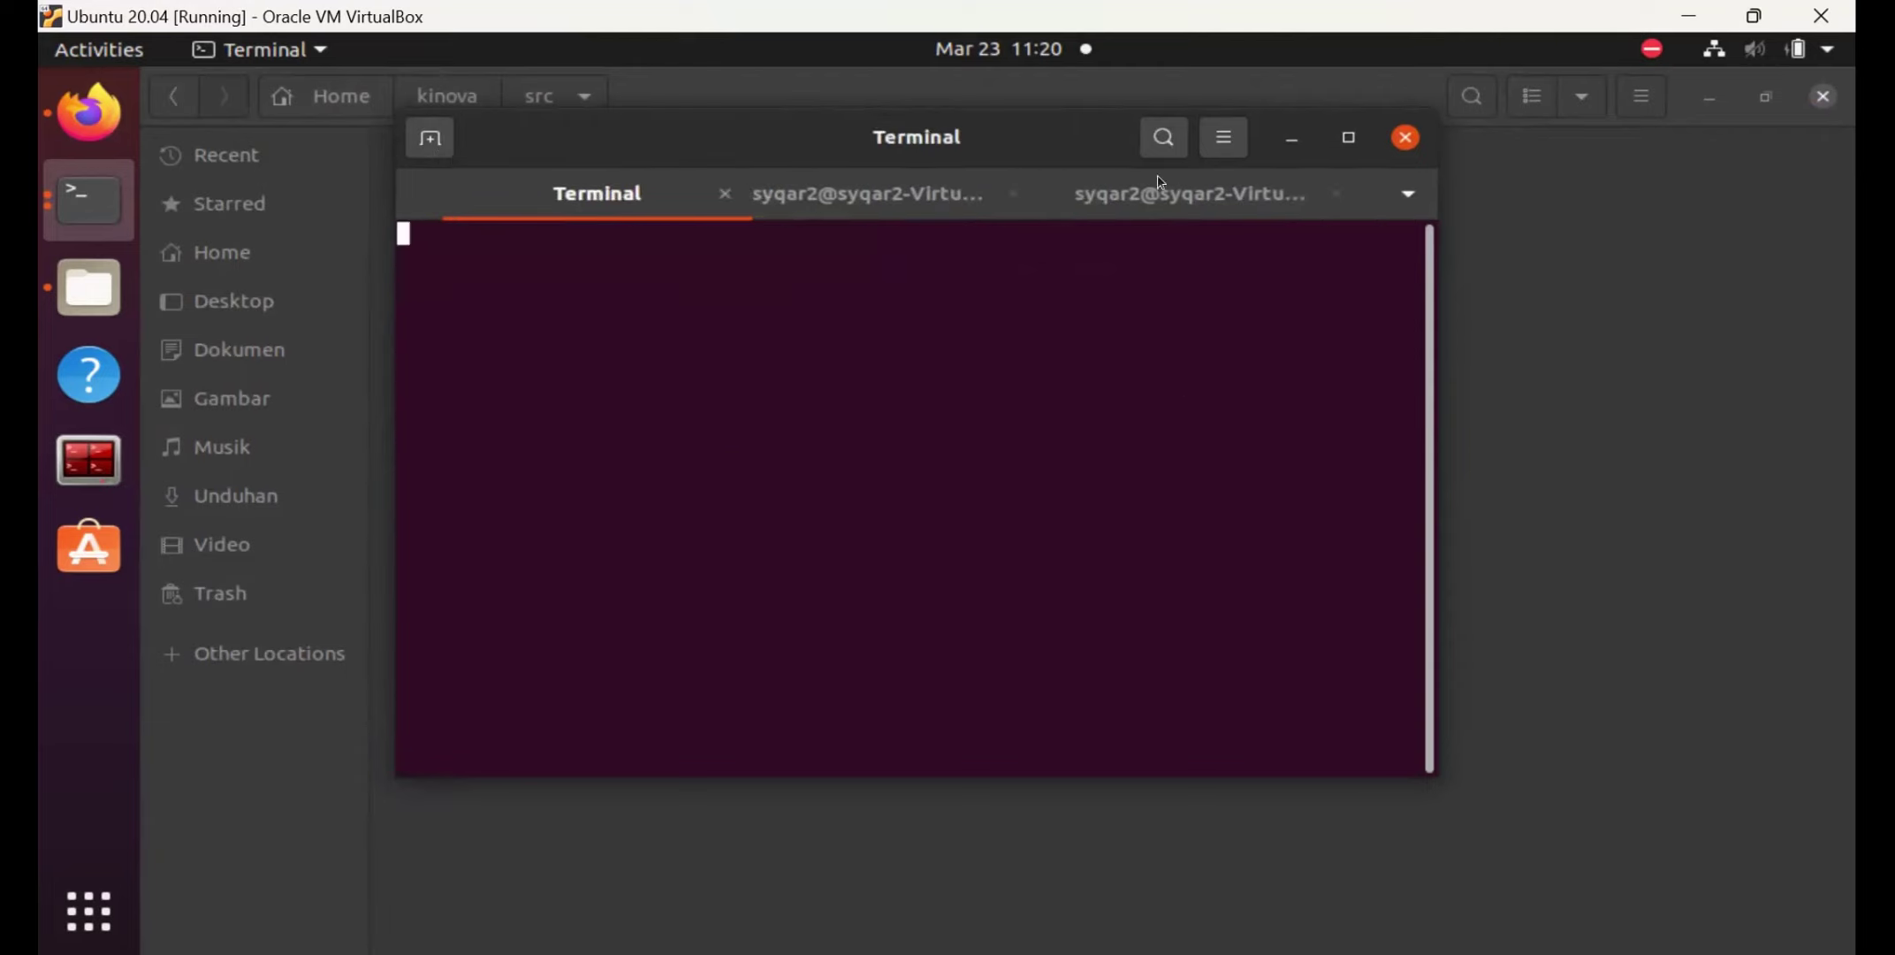
pyautogui.click(1208, 198)
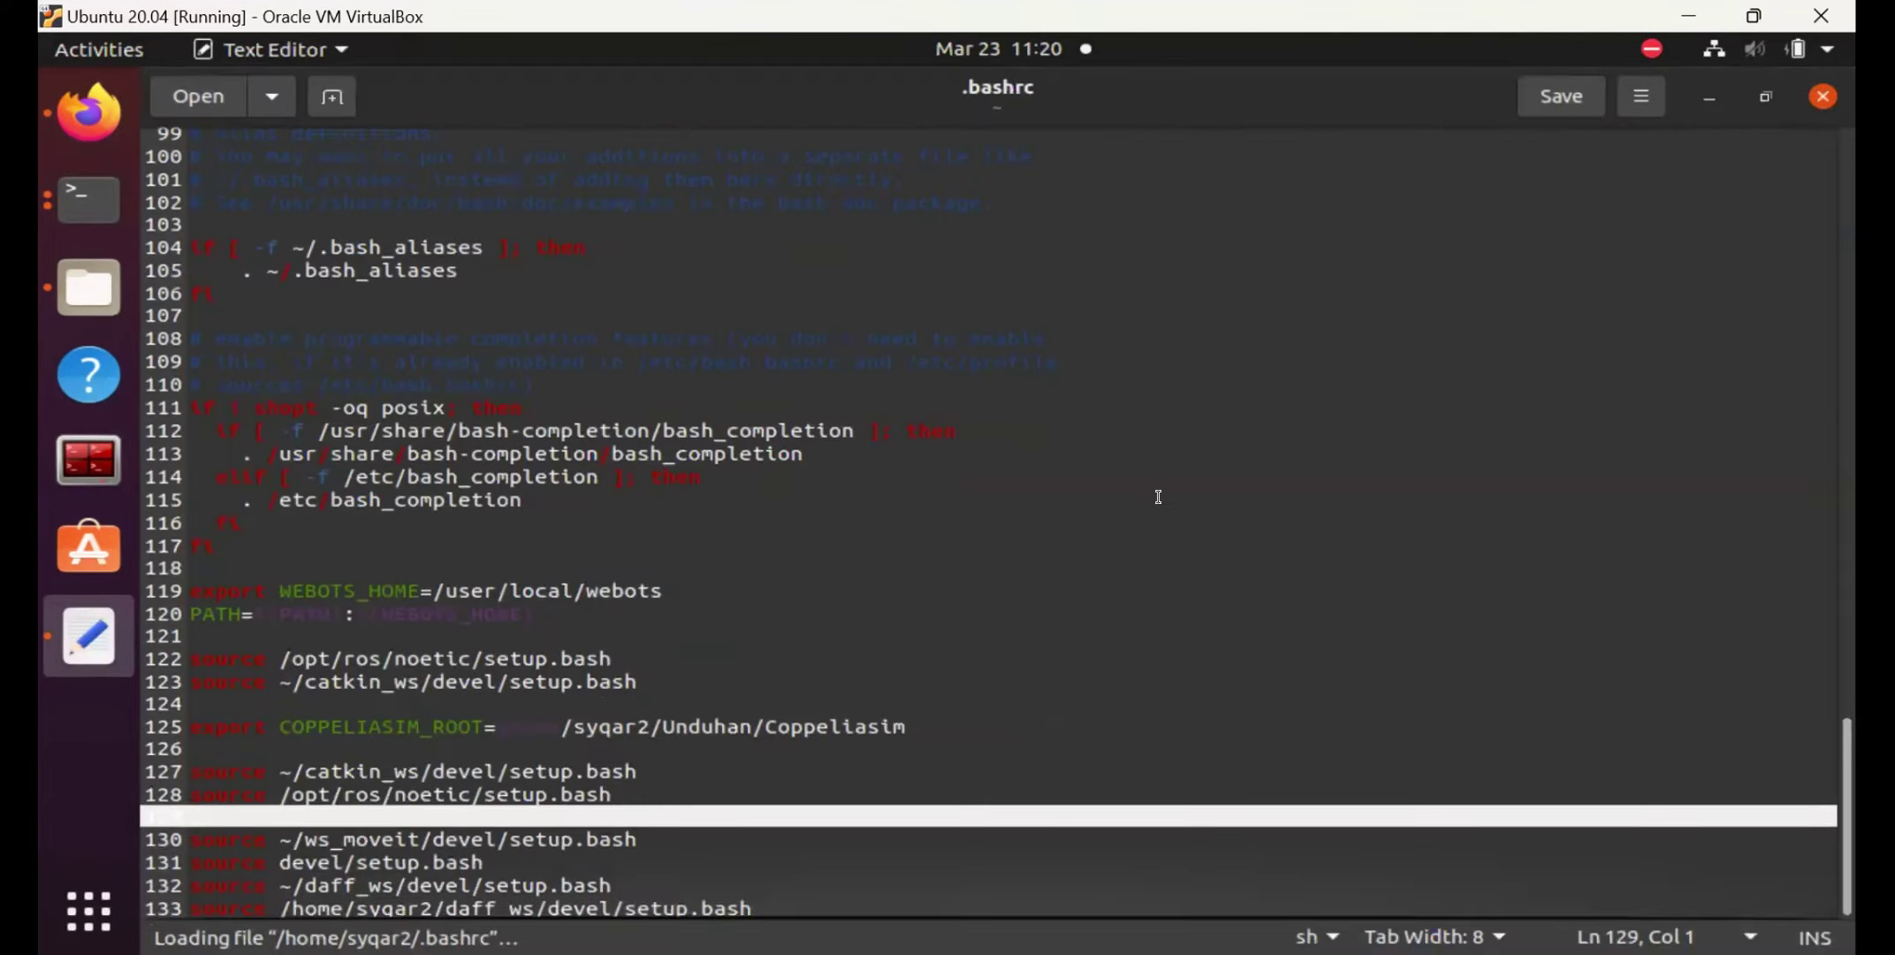
# Append 'source kinova/devel/setup.bash' as a new last line of .bashrc.
pyautogui.click(420, 753)
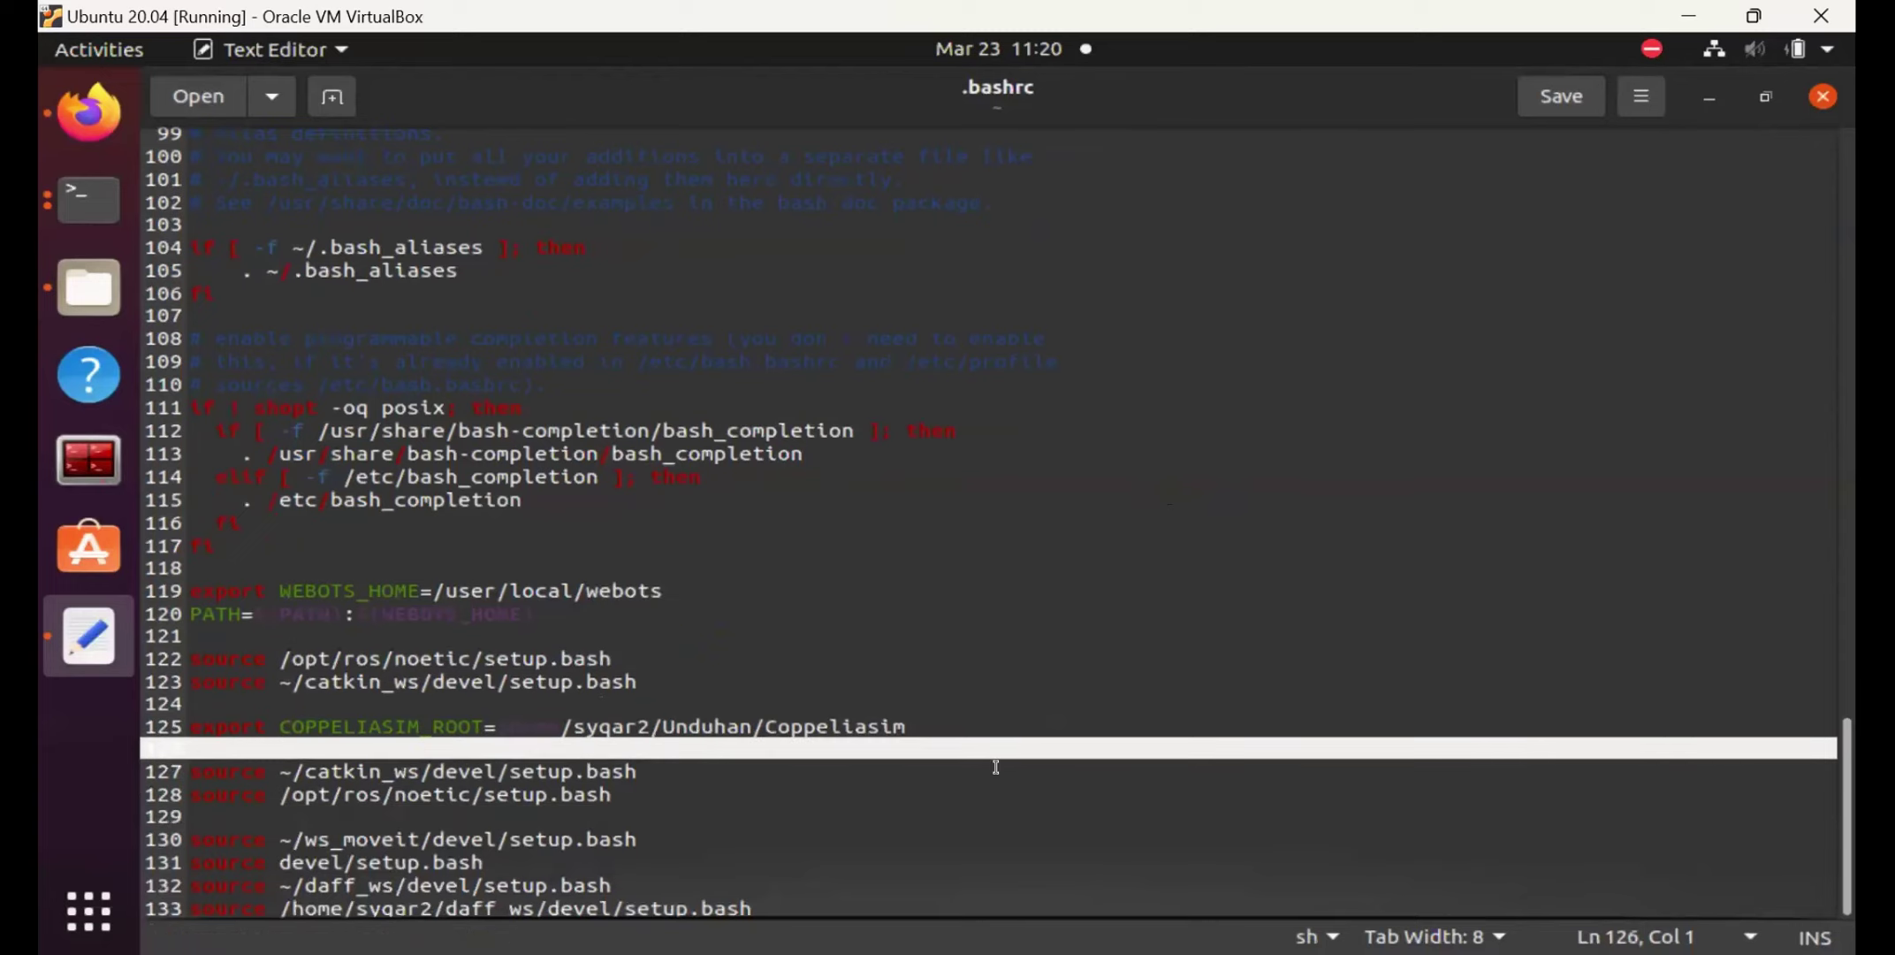
pyautogui.click(813, 899)
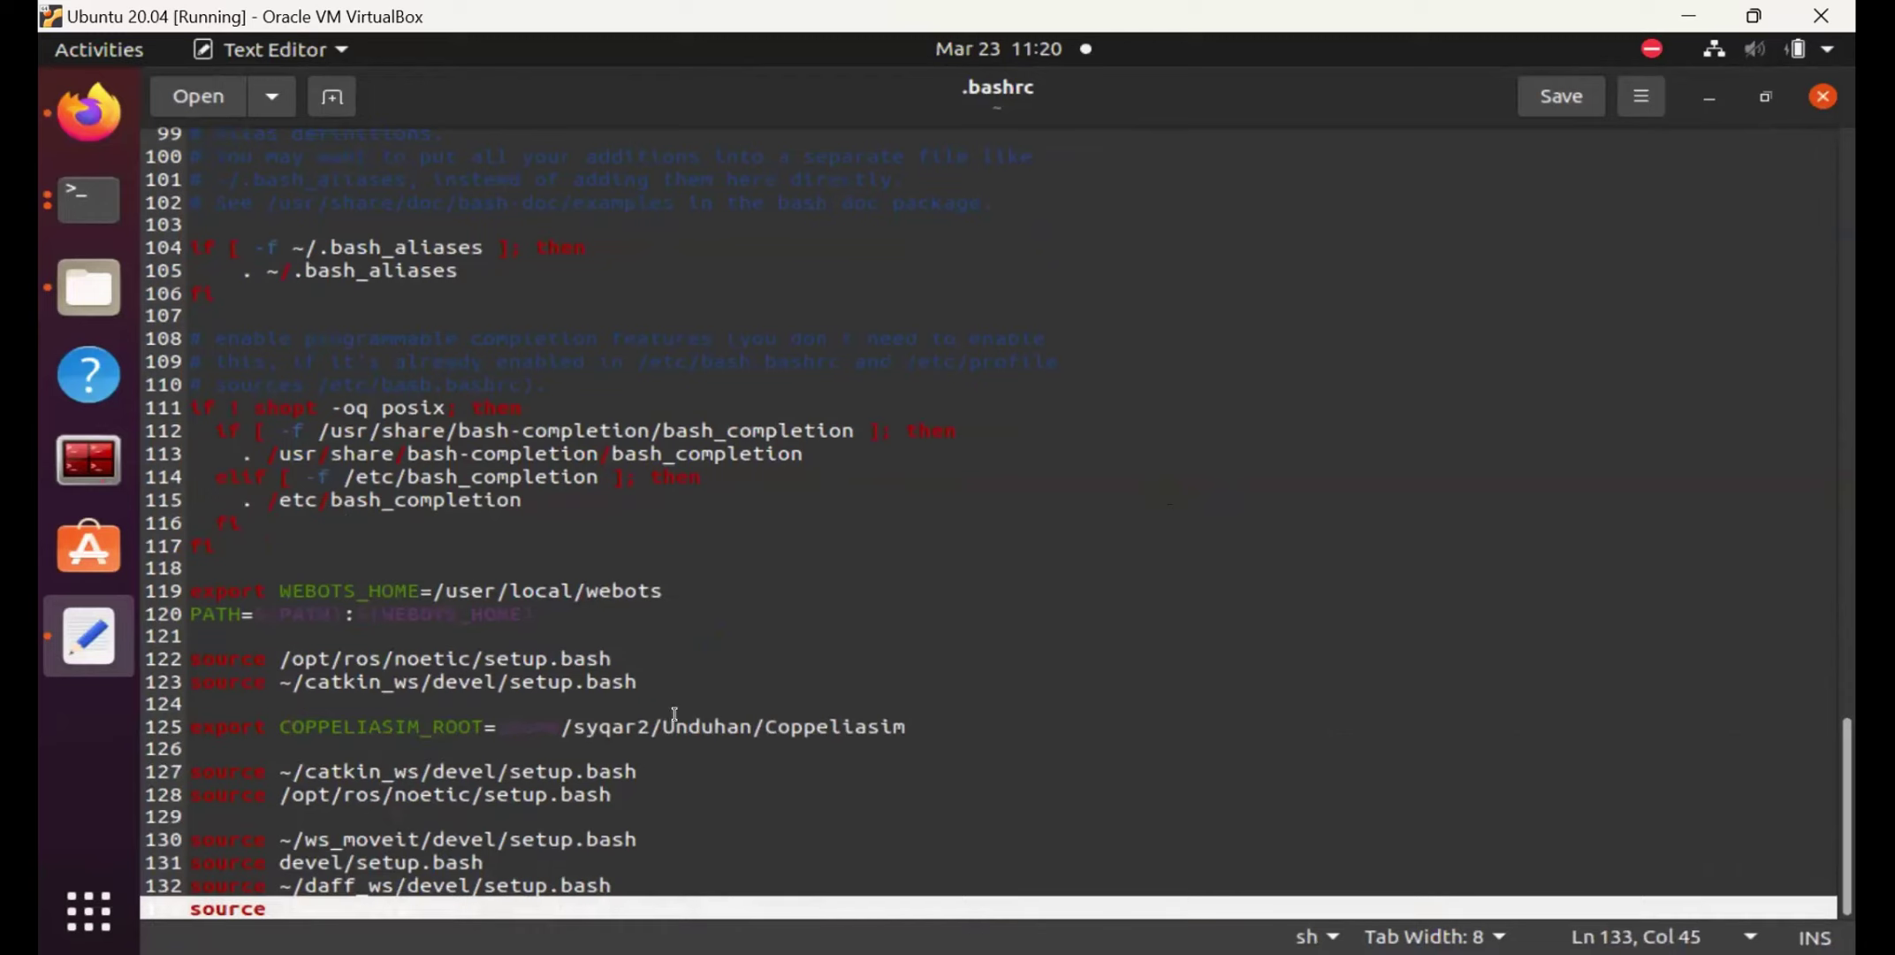
pyautogui.press('Return')
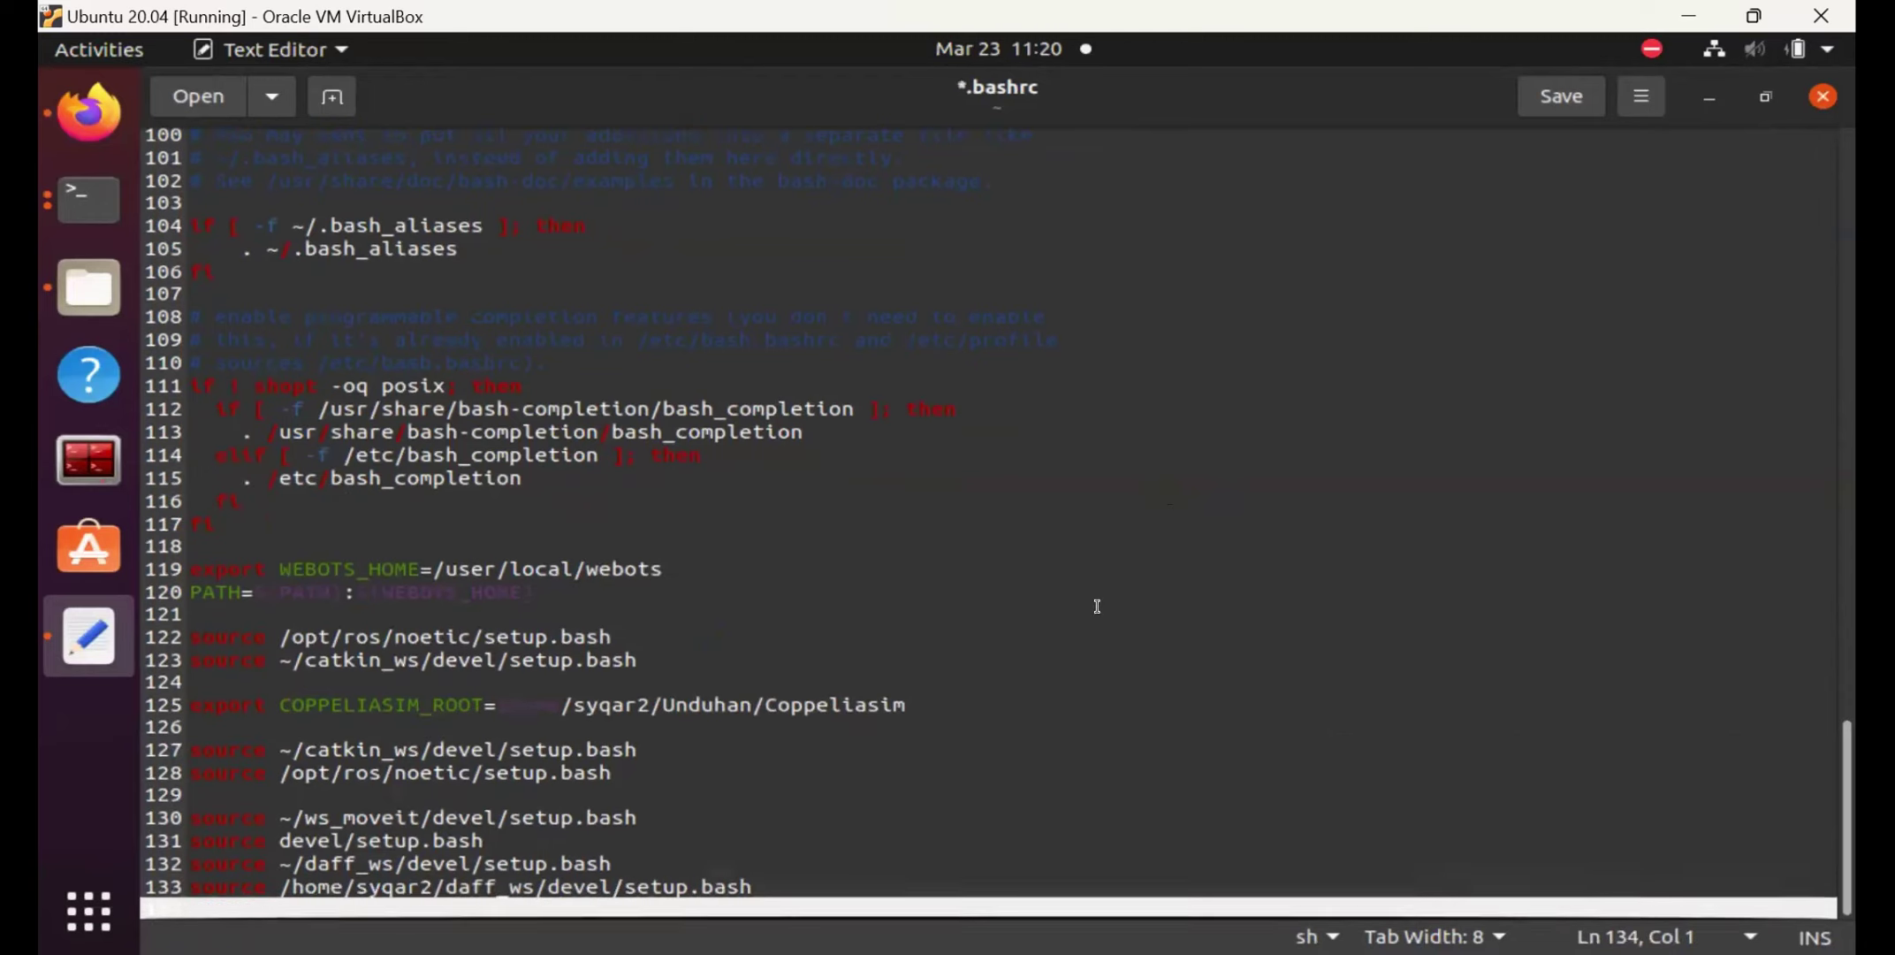
pyautogui.click(777, 889)
pyautogui.press('Down')
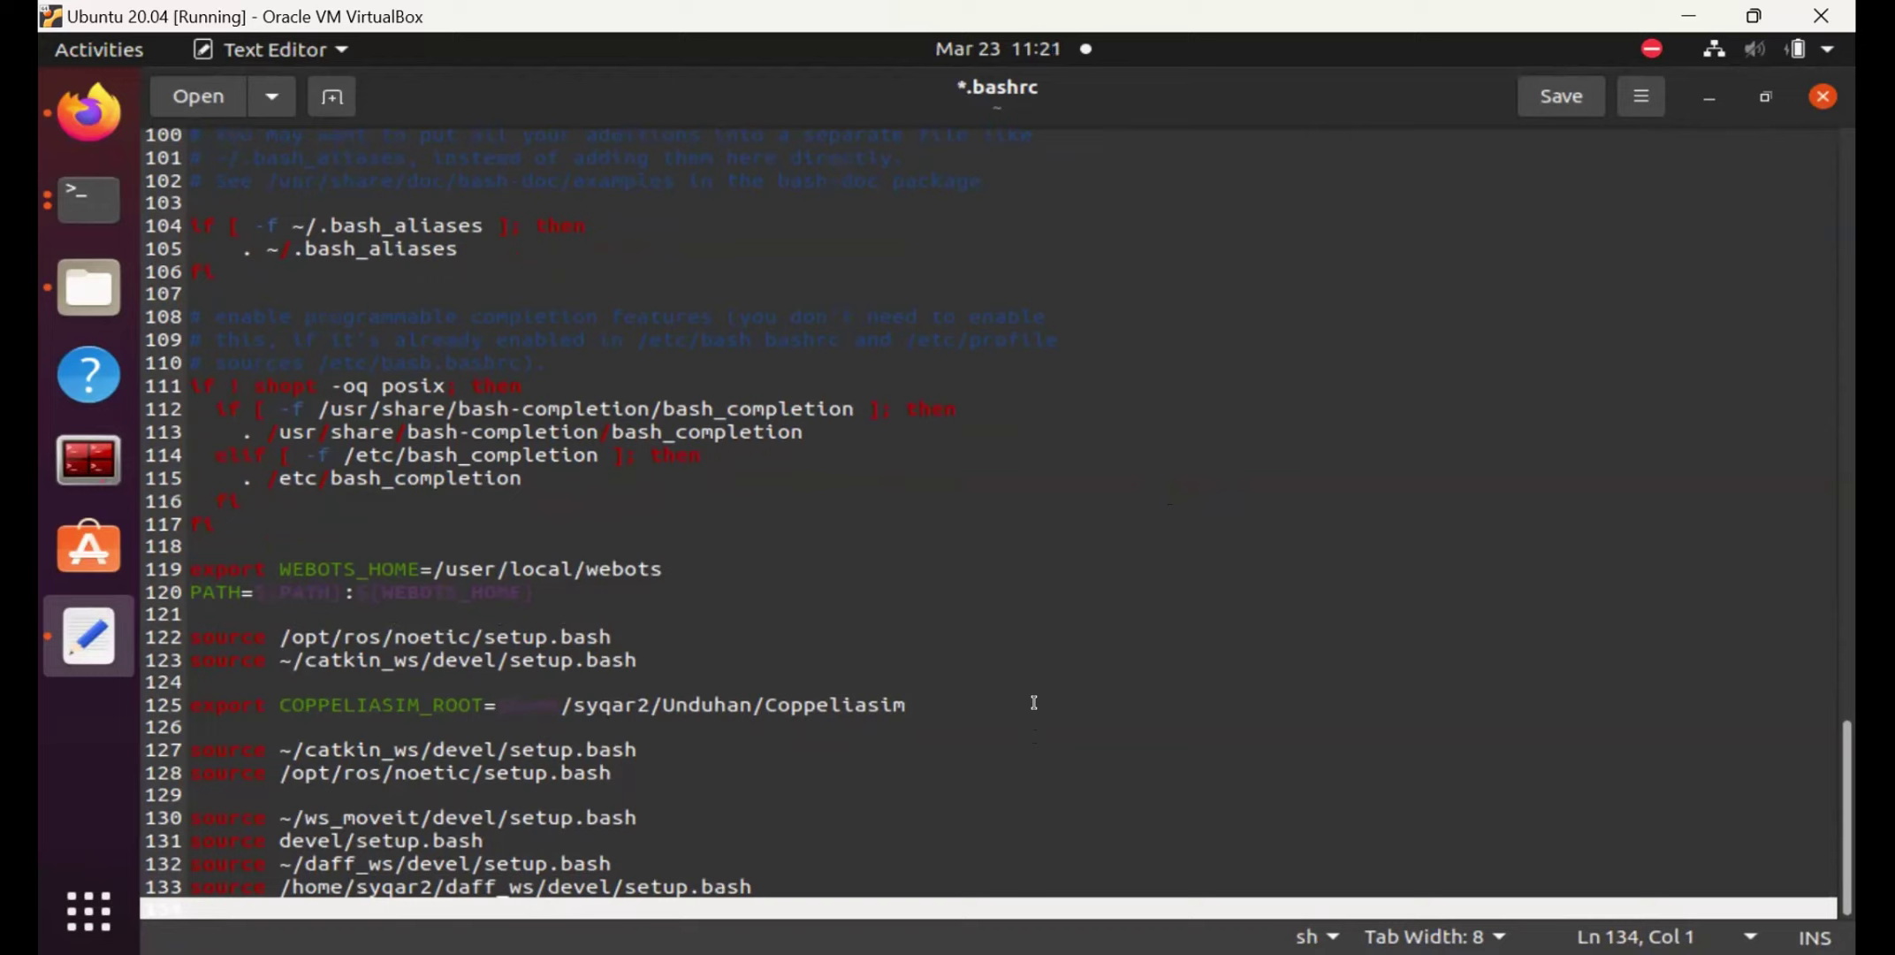
pyautogui.click(889, 744)
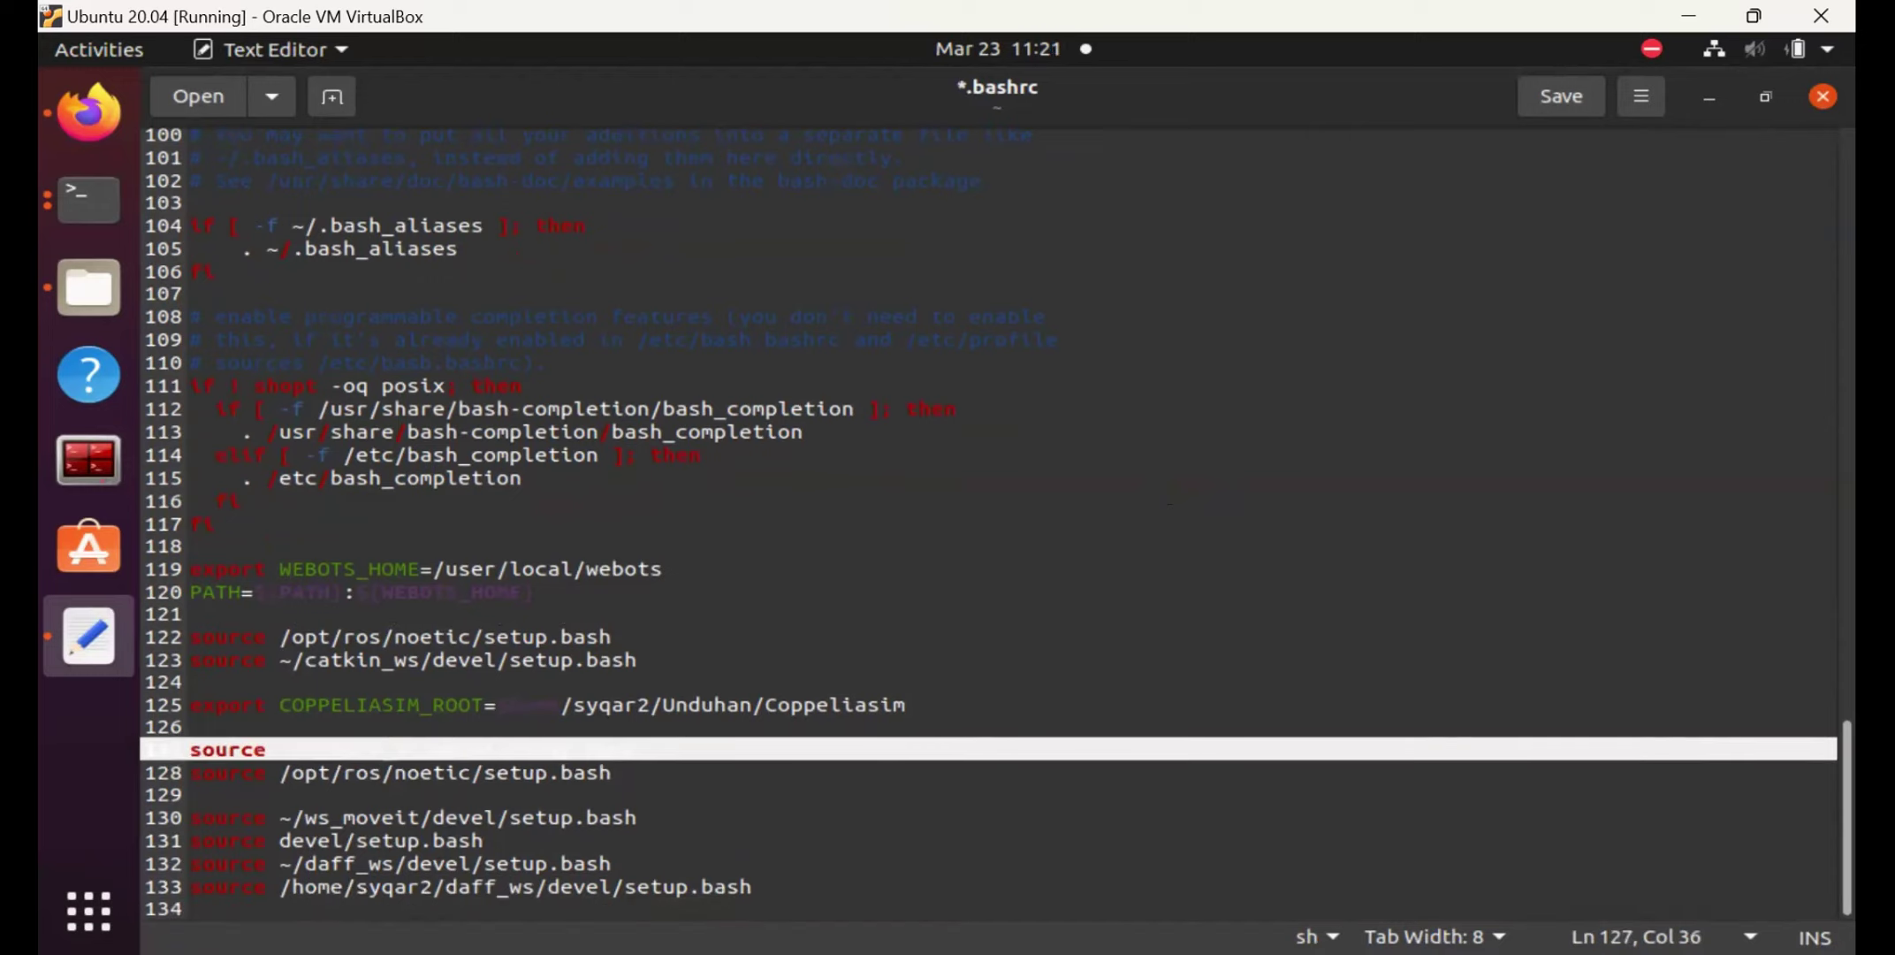
pyautogui.click(889, 908)
pyautogui.write('source kinova/devel/setup.bash')
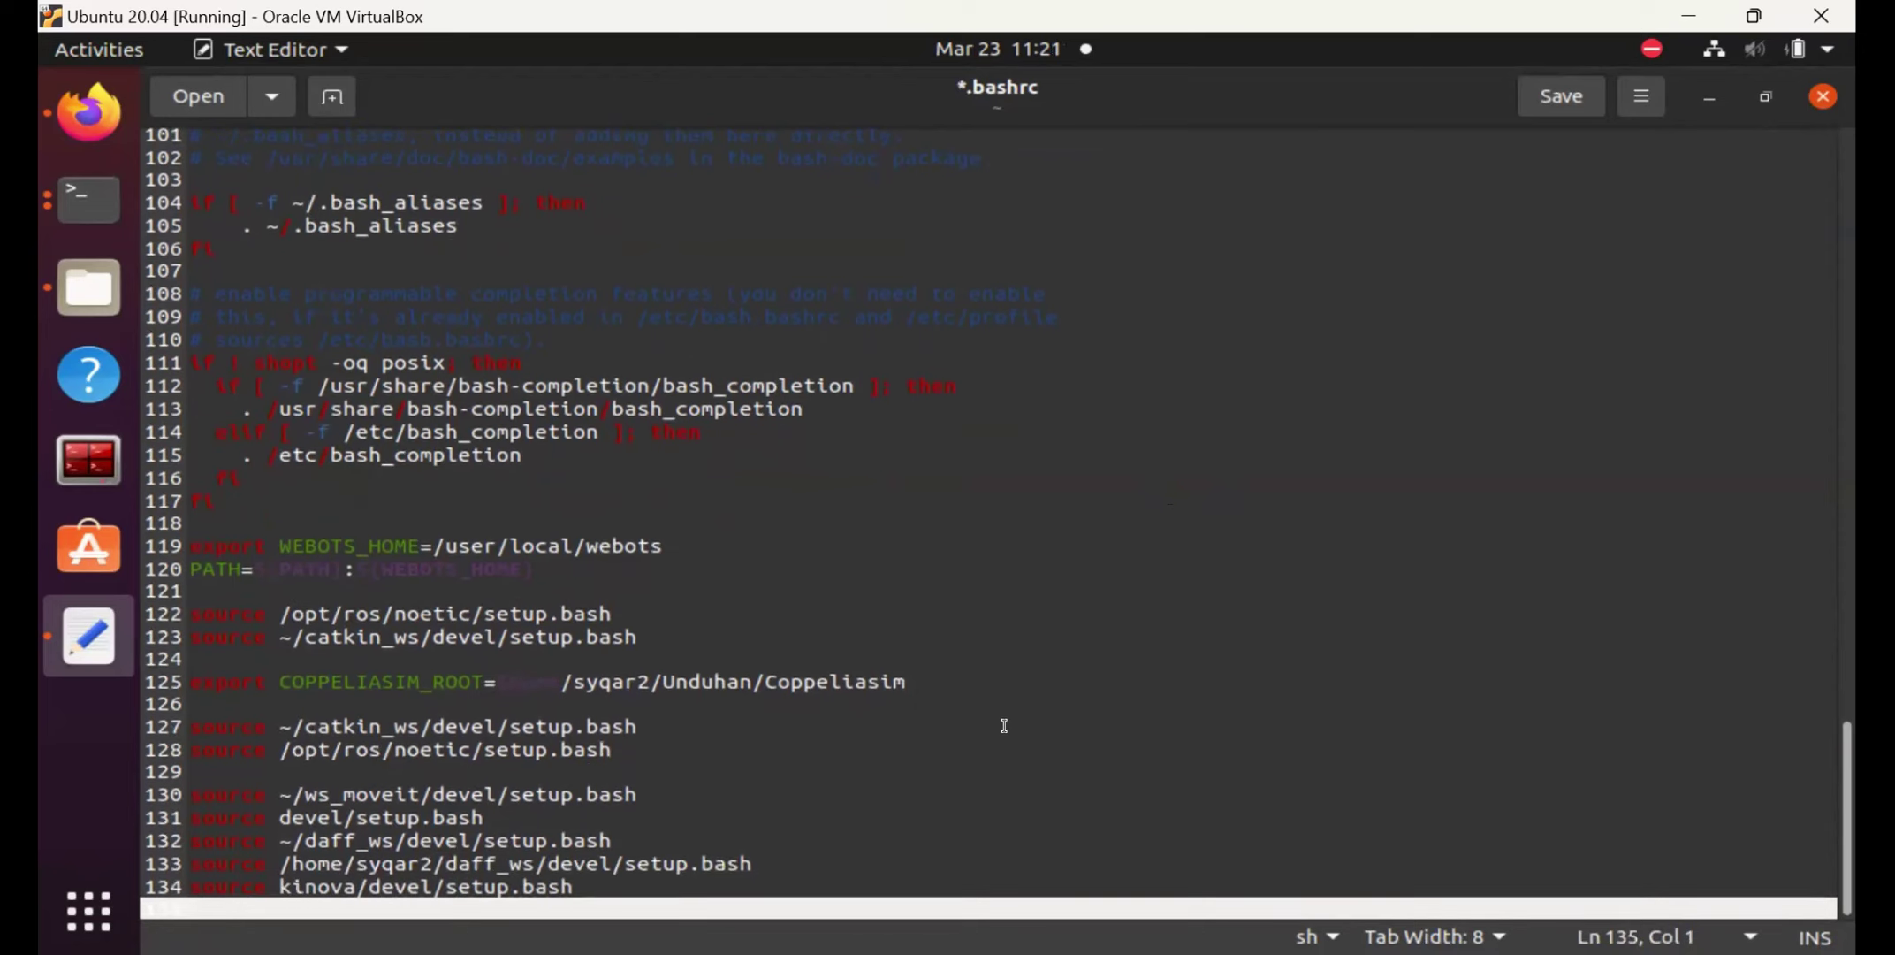
# Save .bashrc and close the Text Editor.
pyautogui.click(1073, 705)
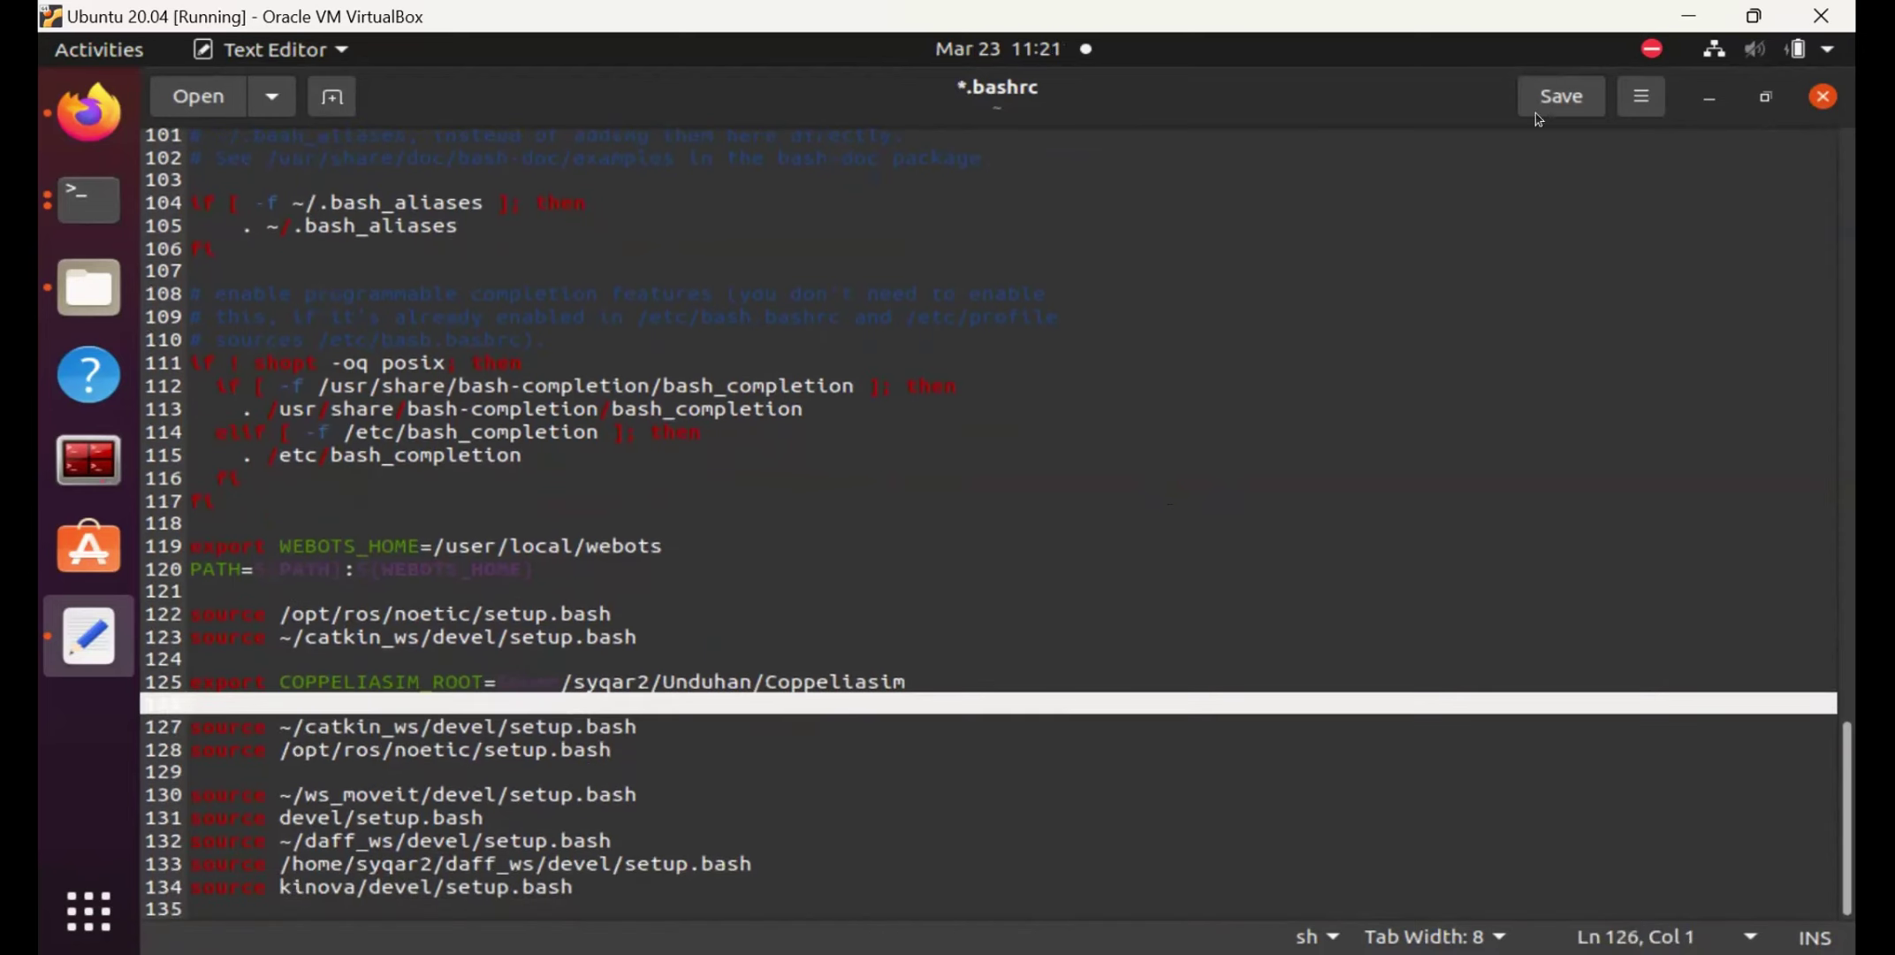
pyautogui.click(1567, 95)
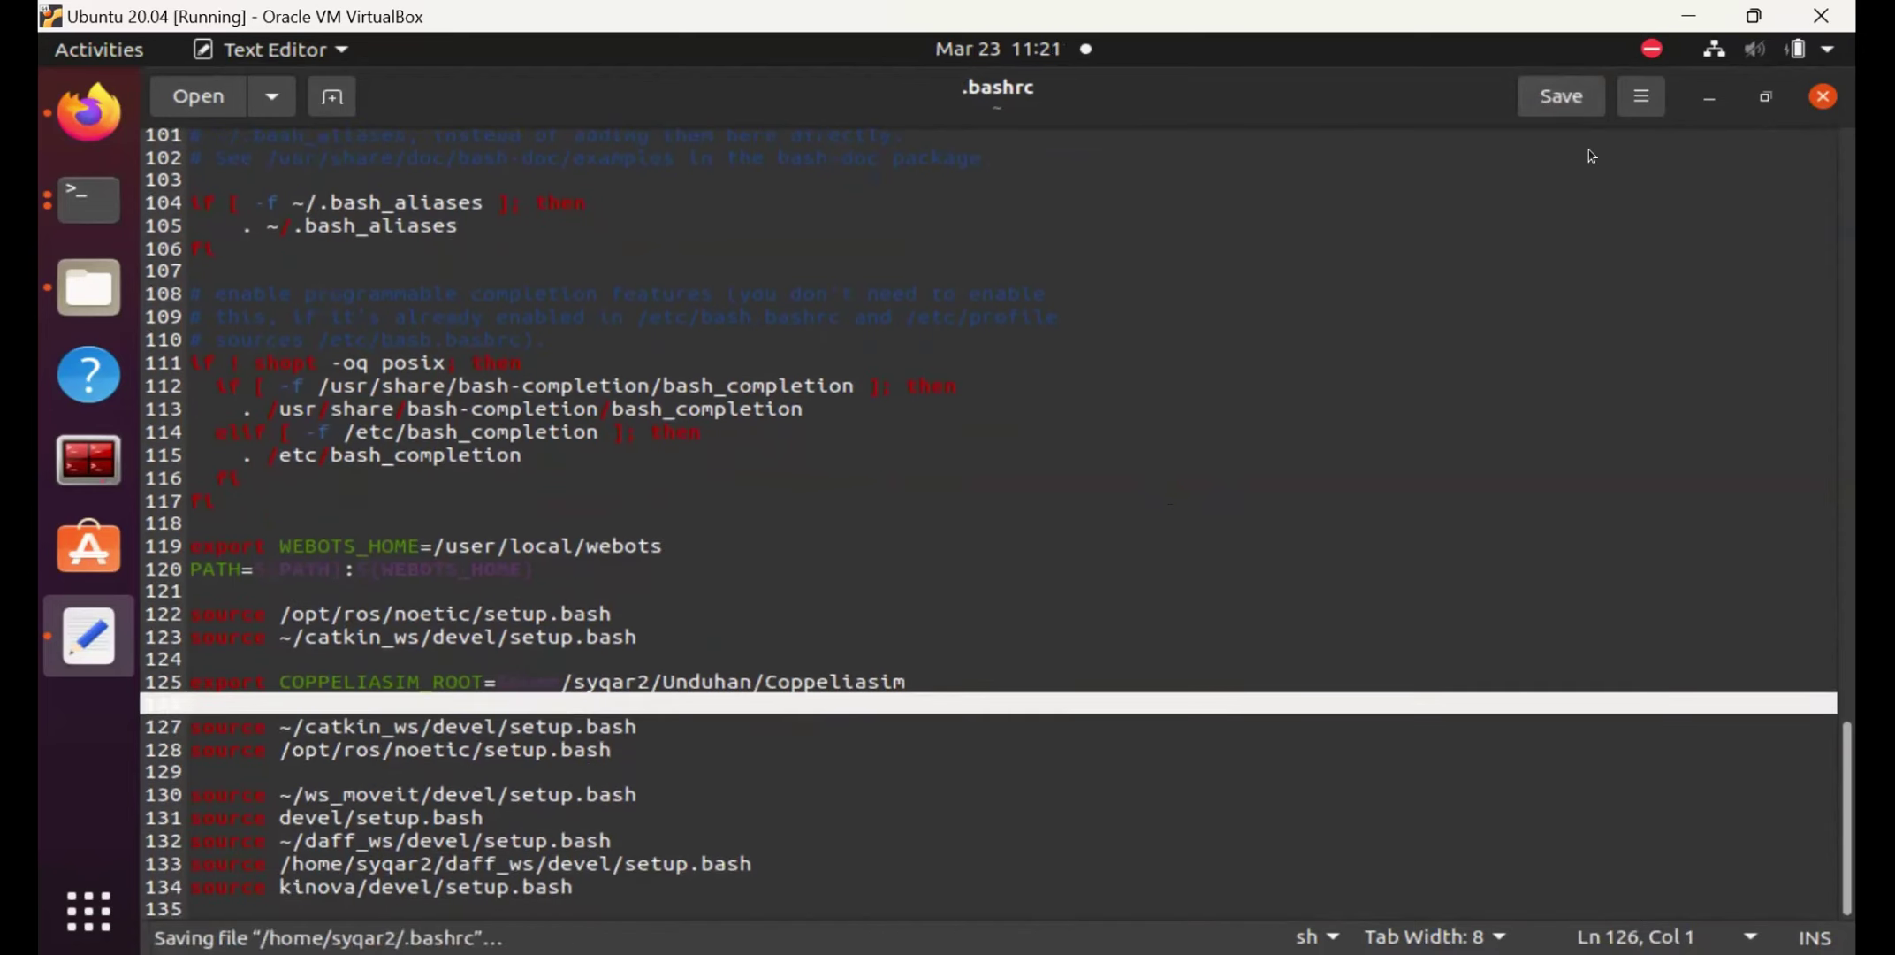
pyautogui.click(1824, 96)
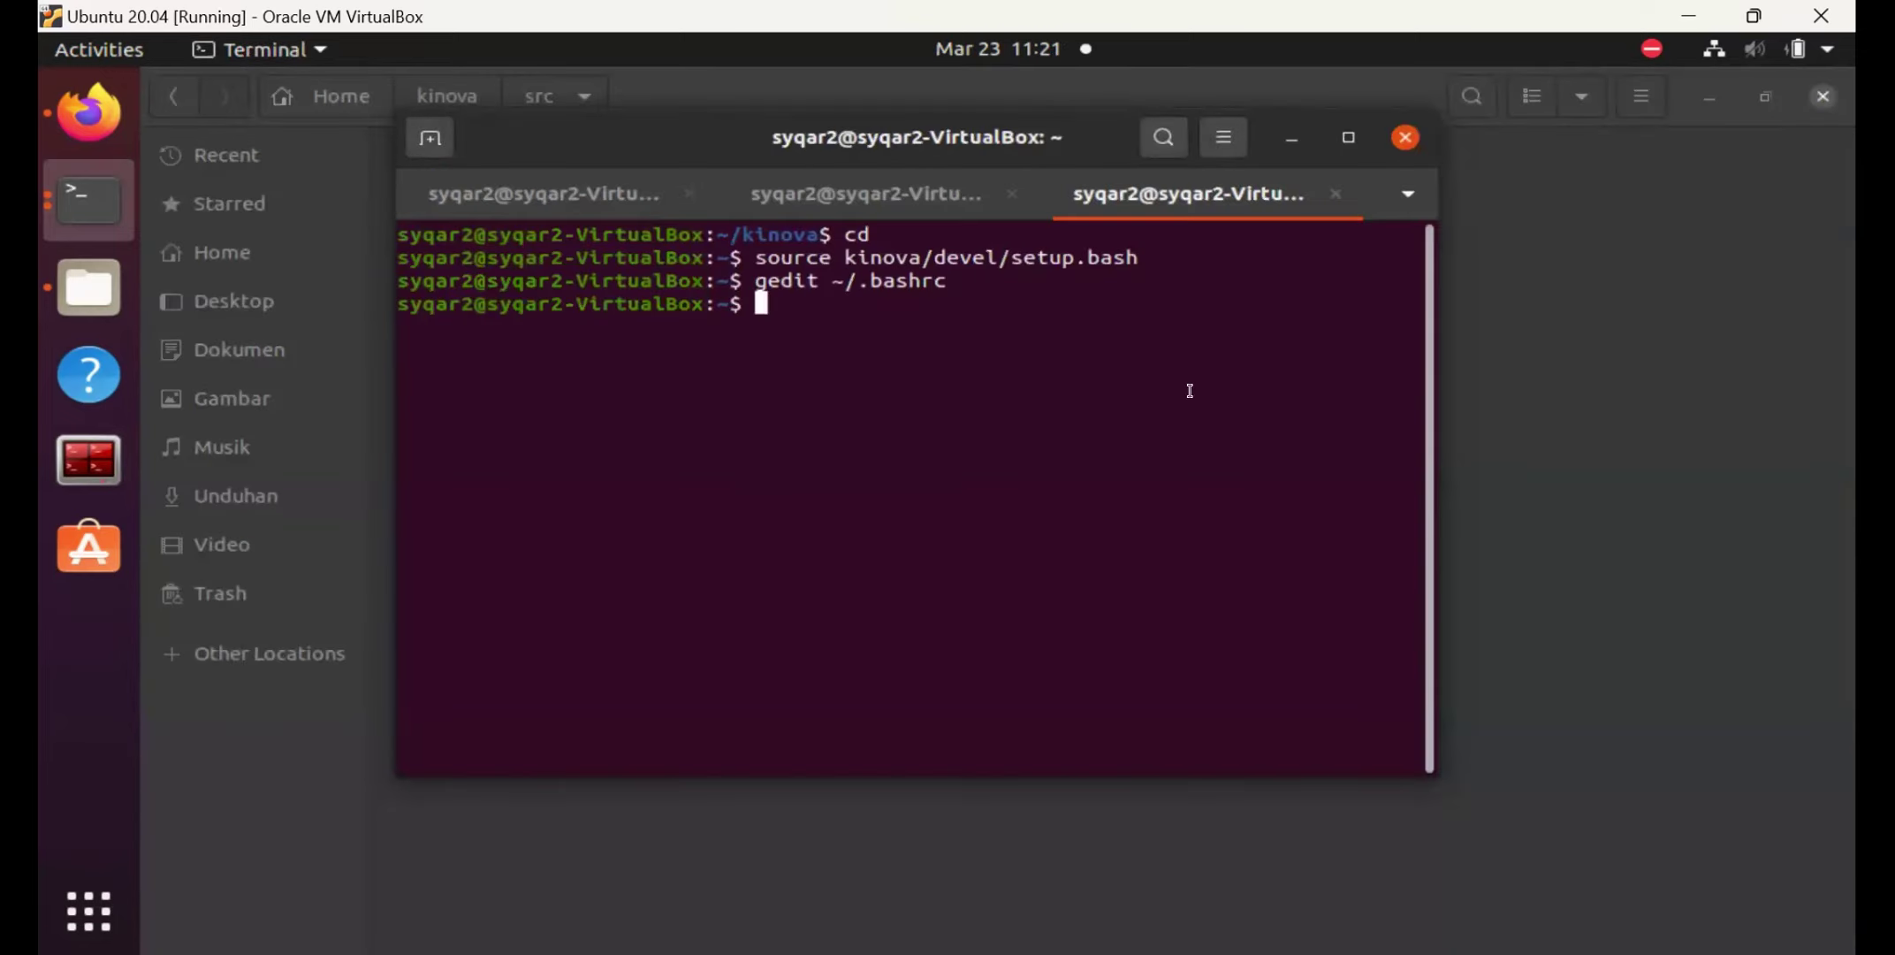
# Run 'roslaunch moveit_setup_assistant setup_assistant.launch' in the home shell.
pyautogui.write('roslaunch ')
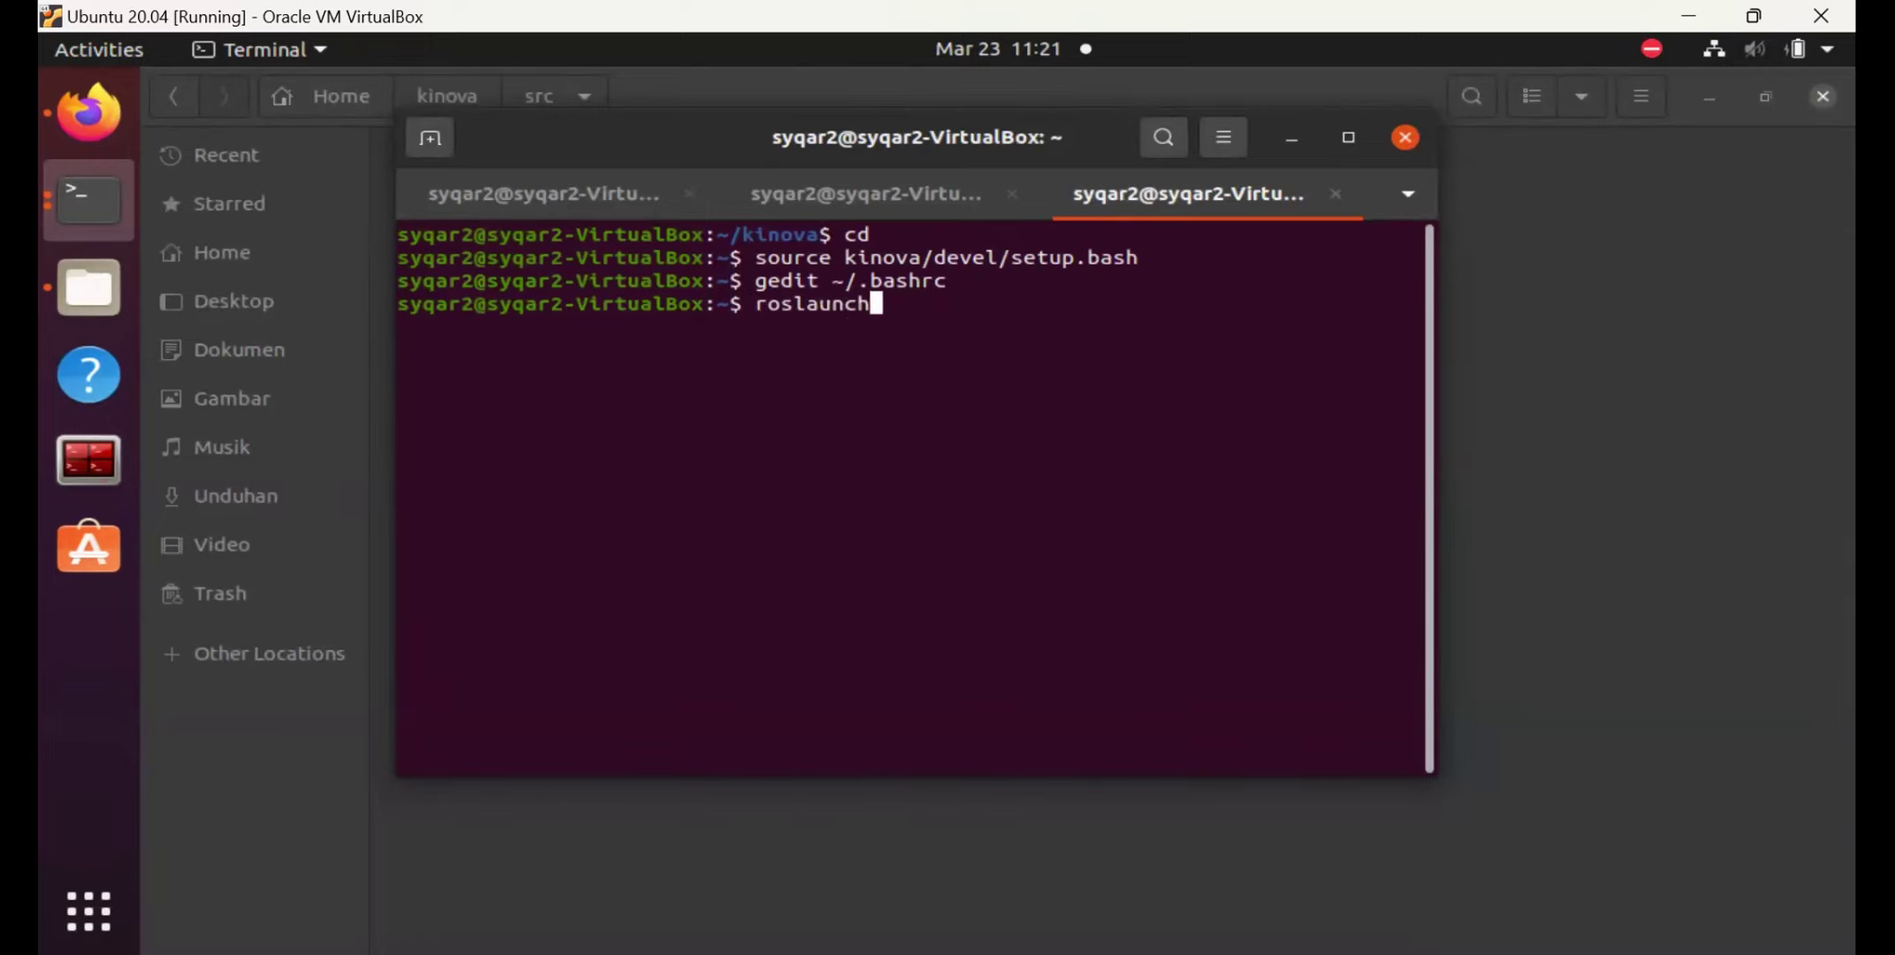
pyautogui.write('moveit')
pyautogui.press('BackSpace')
pyautogui.write('_s')
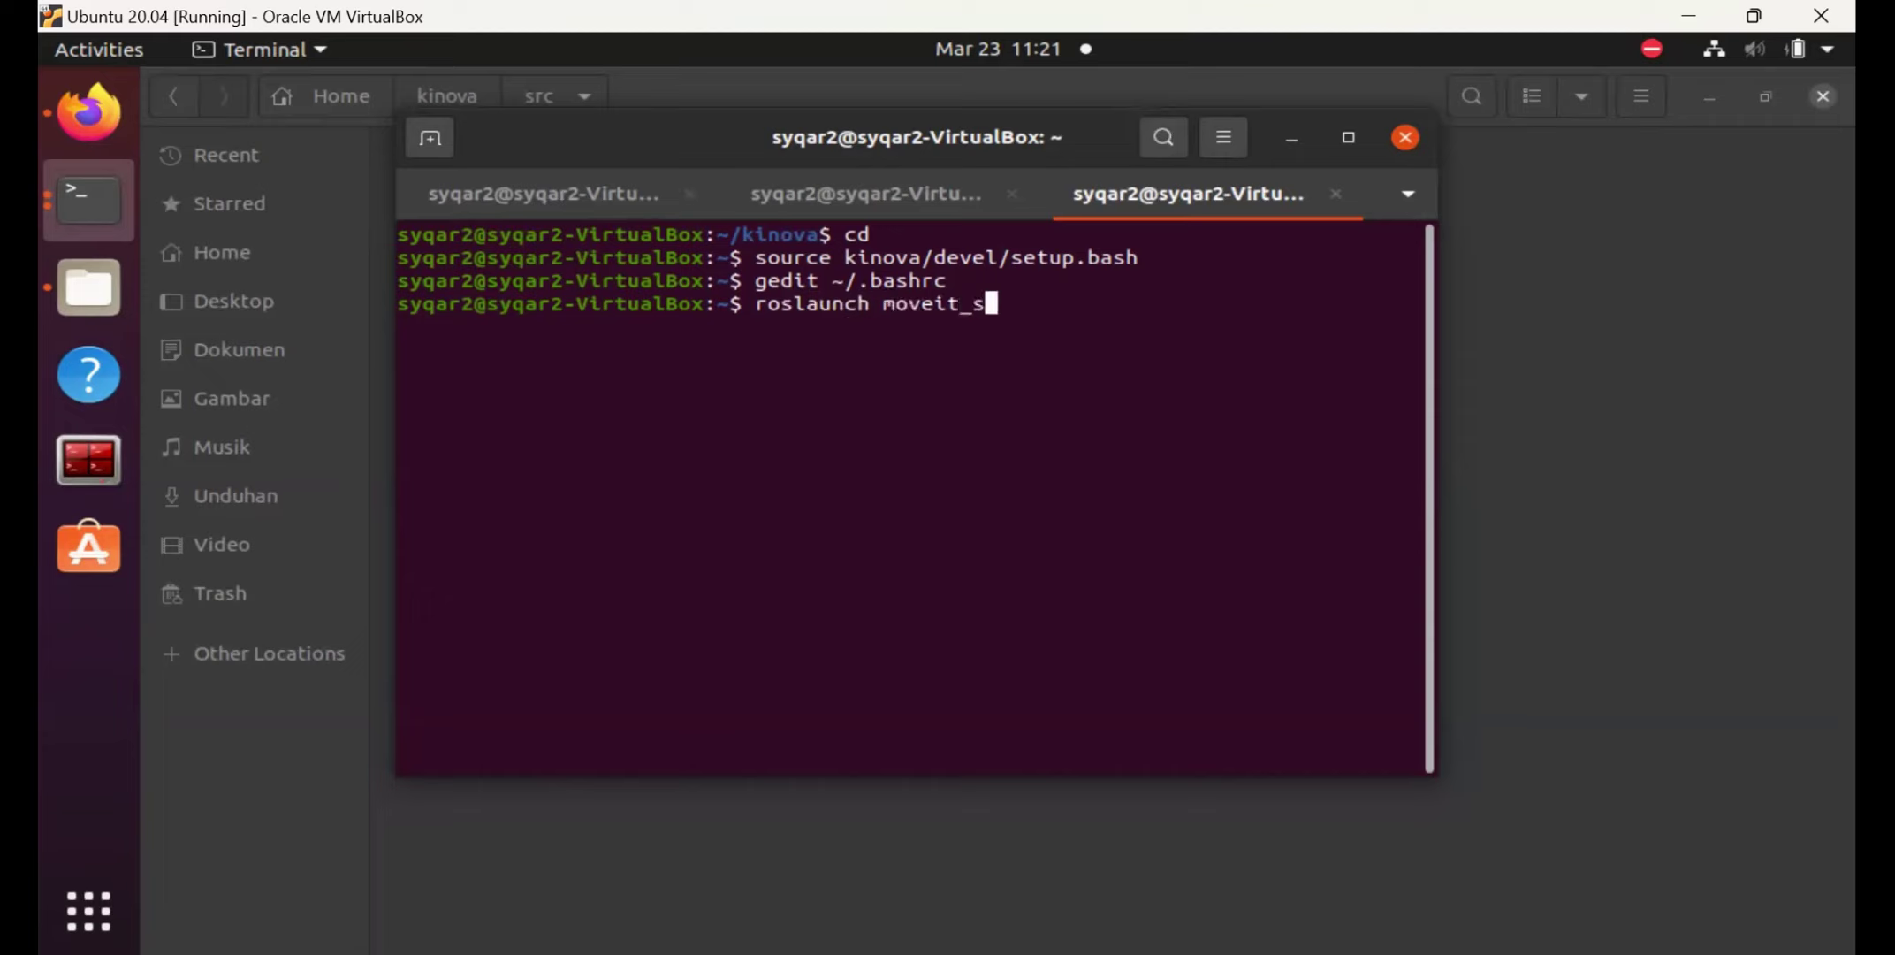
pyautogui.write('etup_assist')
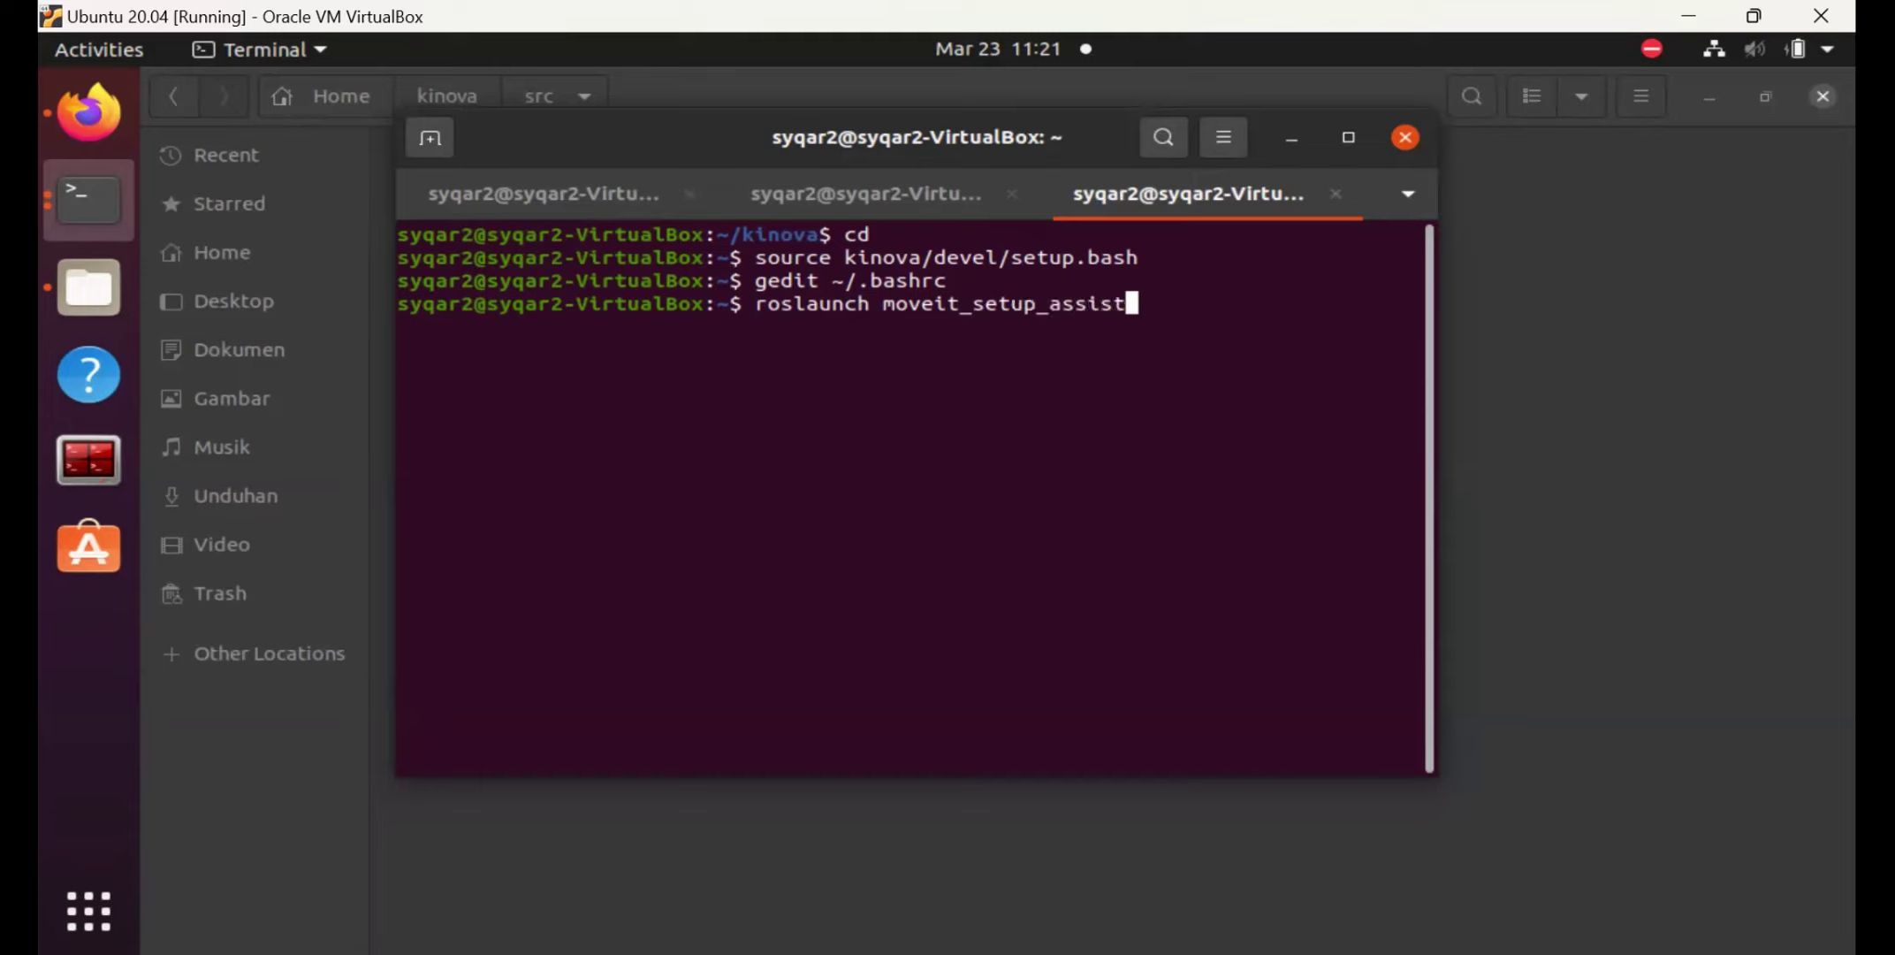
pyautogui.write('ant setup')
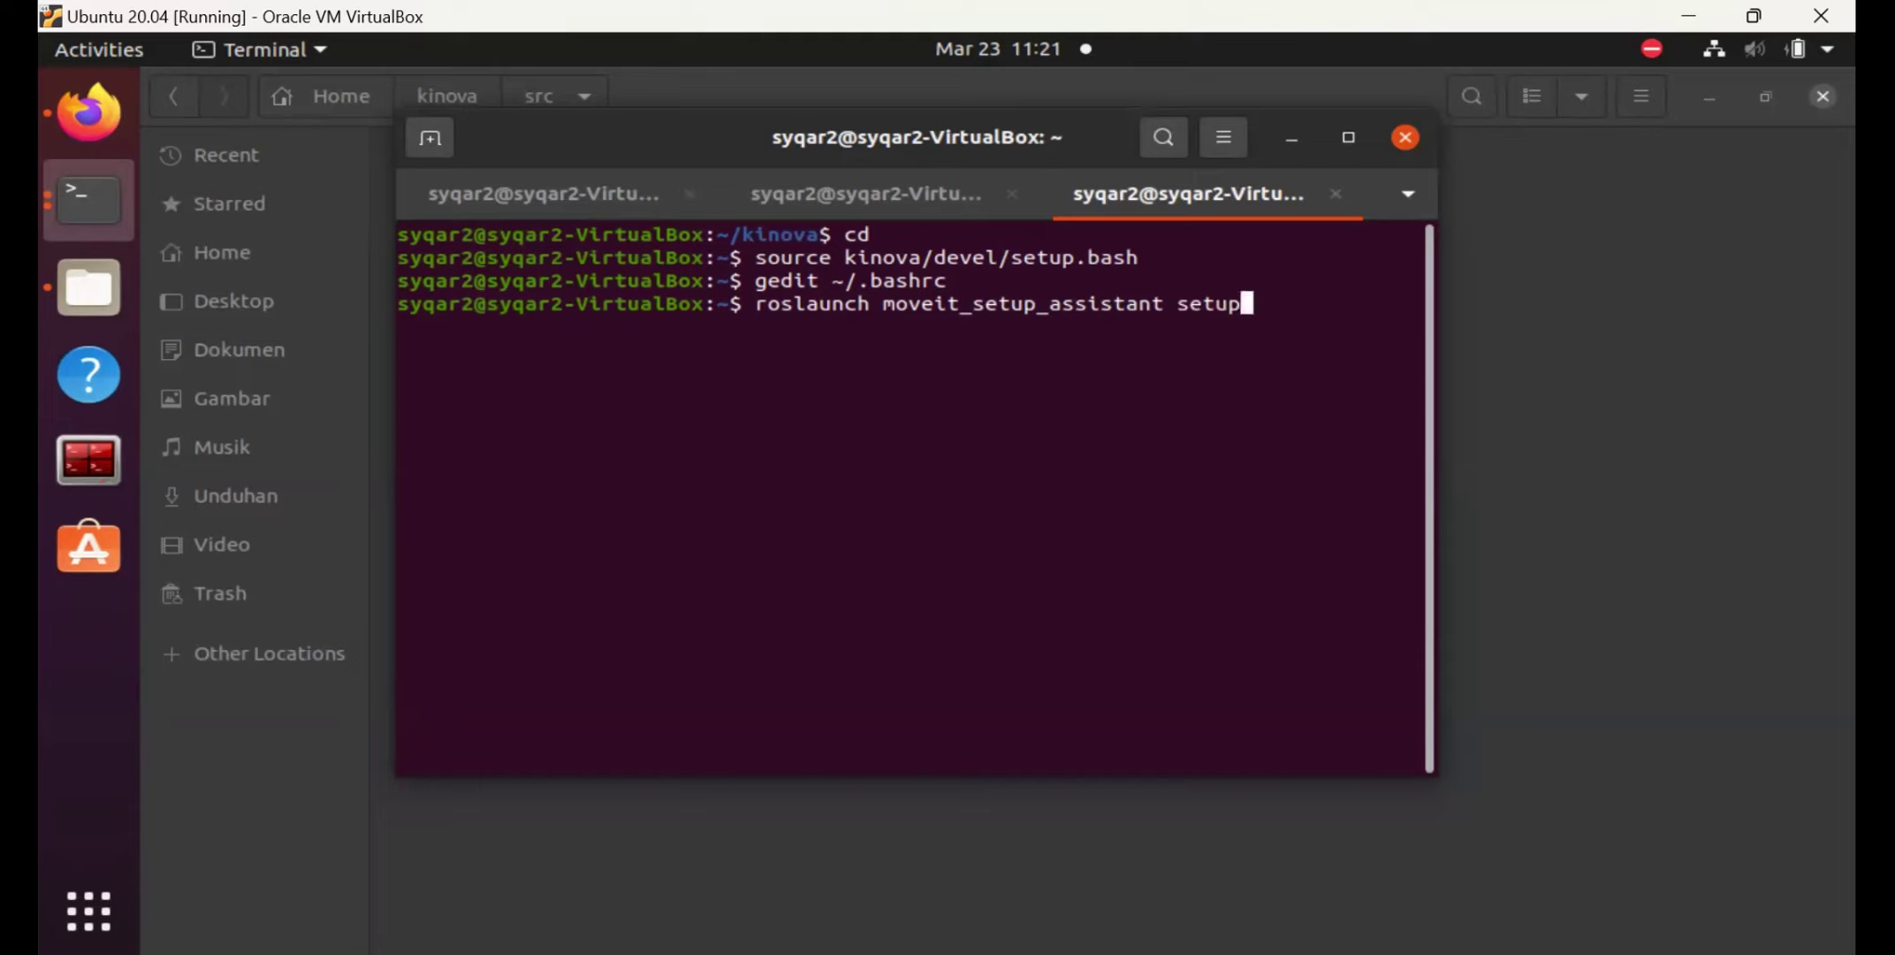
pyautogui.write('_')
pyautogui.write('ass')
pyautogui.press('BackSpace')
pyautogui.write('sitant')
pyautogui.press('BackSpace')
pyautogui.press('BackSpace')
pyautogui.press('BackSpace')
pyautogui.press('BackSpace')
pyautogui.write('srtan')
pyautogui.press('BackSpace')
pyautogui.press('BackSpace')
pyautogui.press('BackSpace')
pyautogui.press('BackSpace')
pyautogui.press('BackSpace')
pyautogui.write('stant.launch')
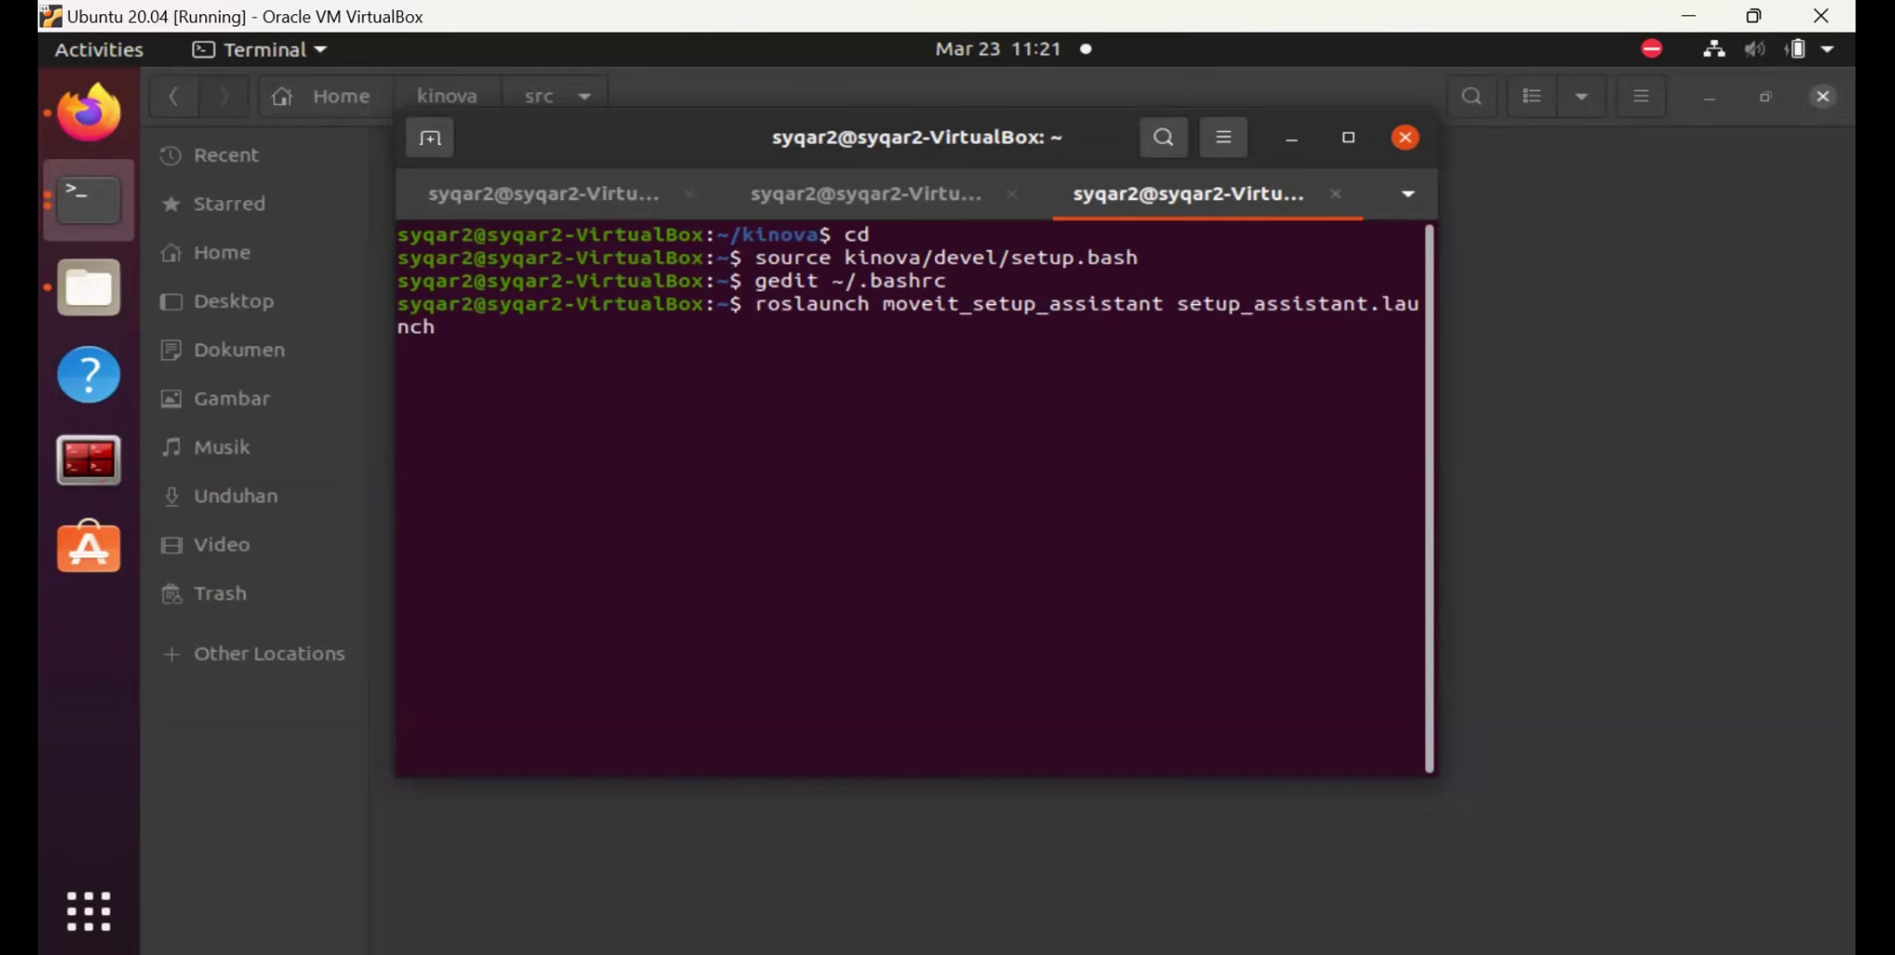
pyautogui.press('Return')
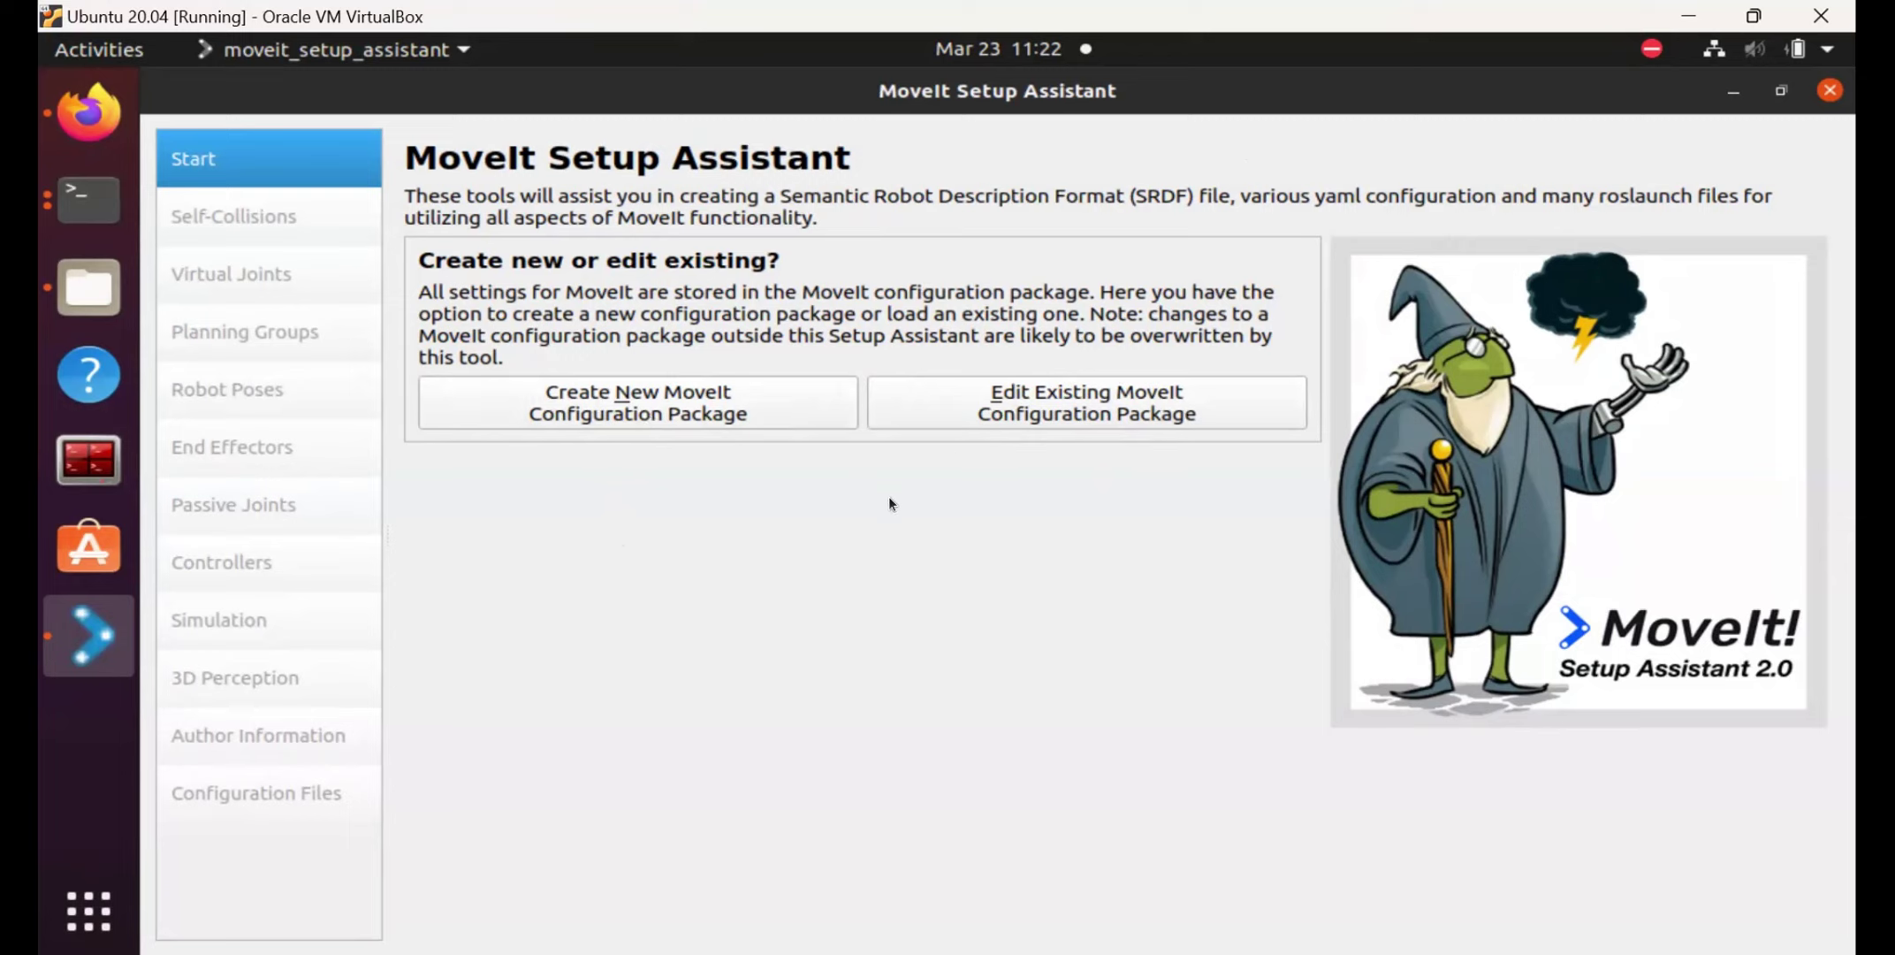
# Create a new package and load ~/kinova/src/kinova_description/urdf/j2s6s300_integration.xacro.
pyautogui.click(700, 402)
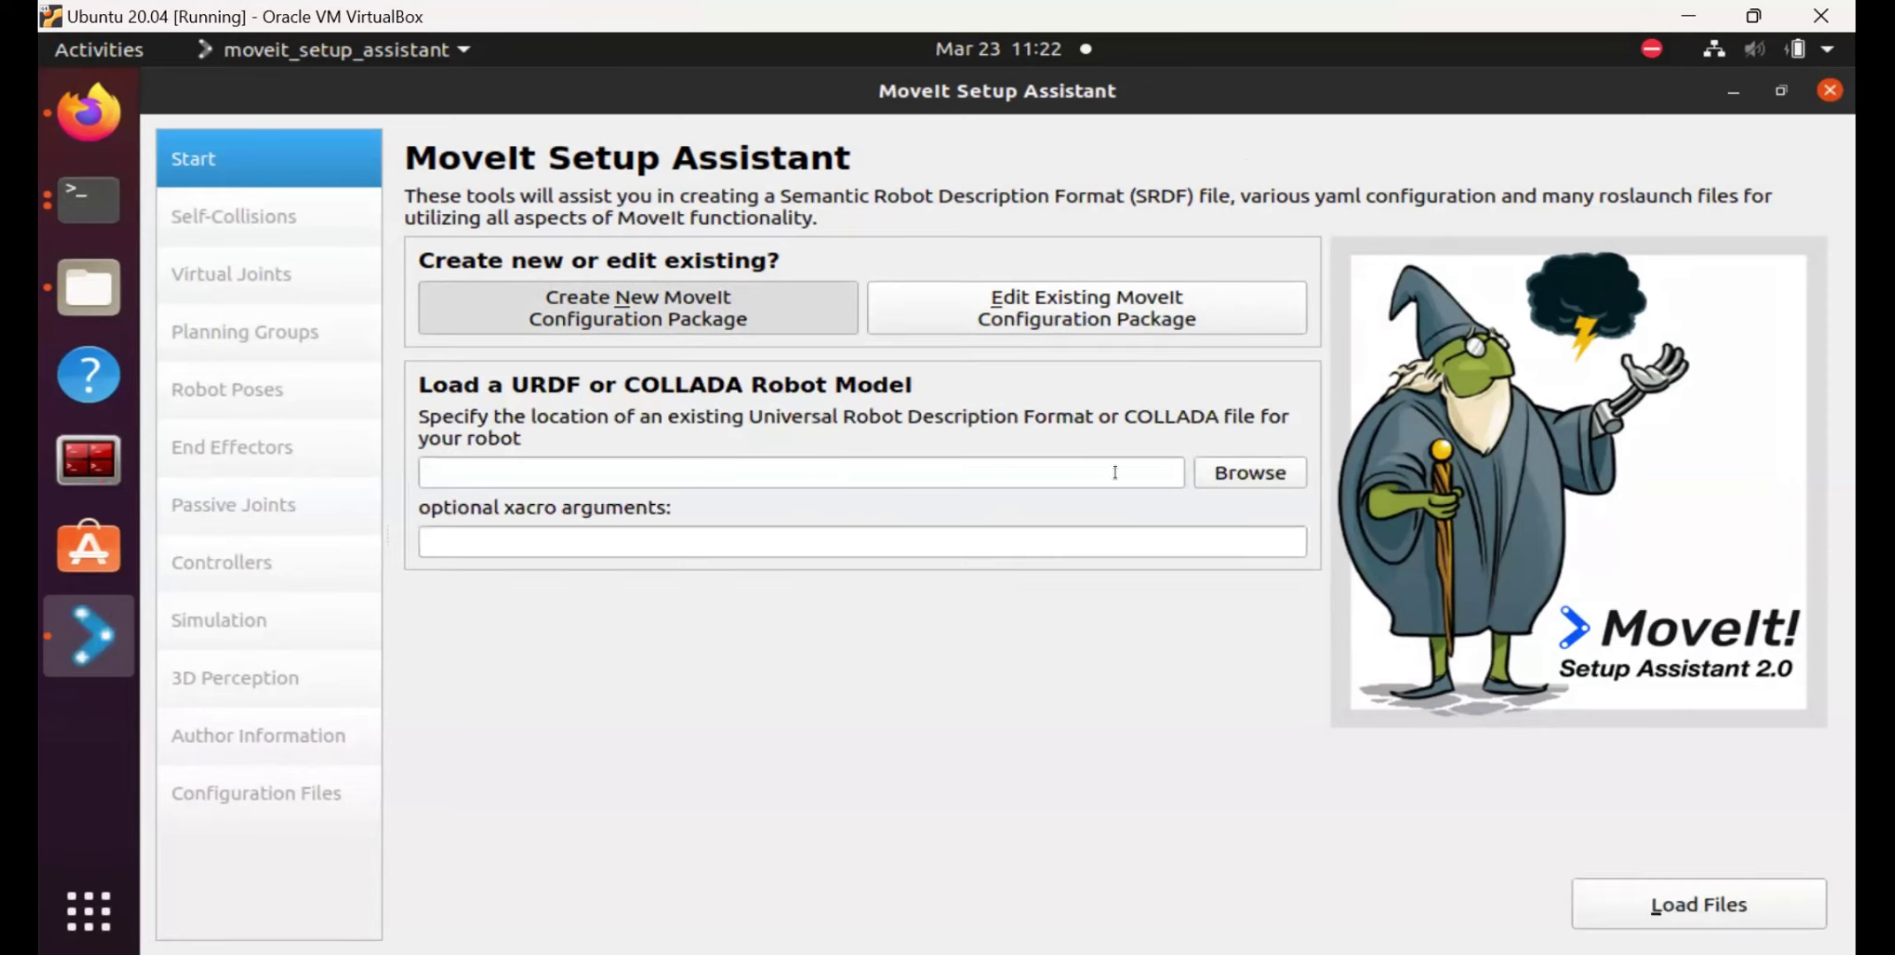
pyautogui.click(1174, 474)
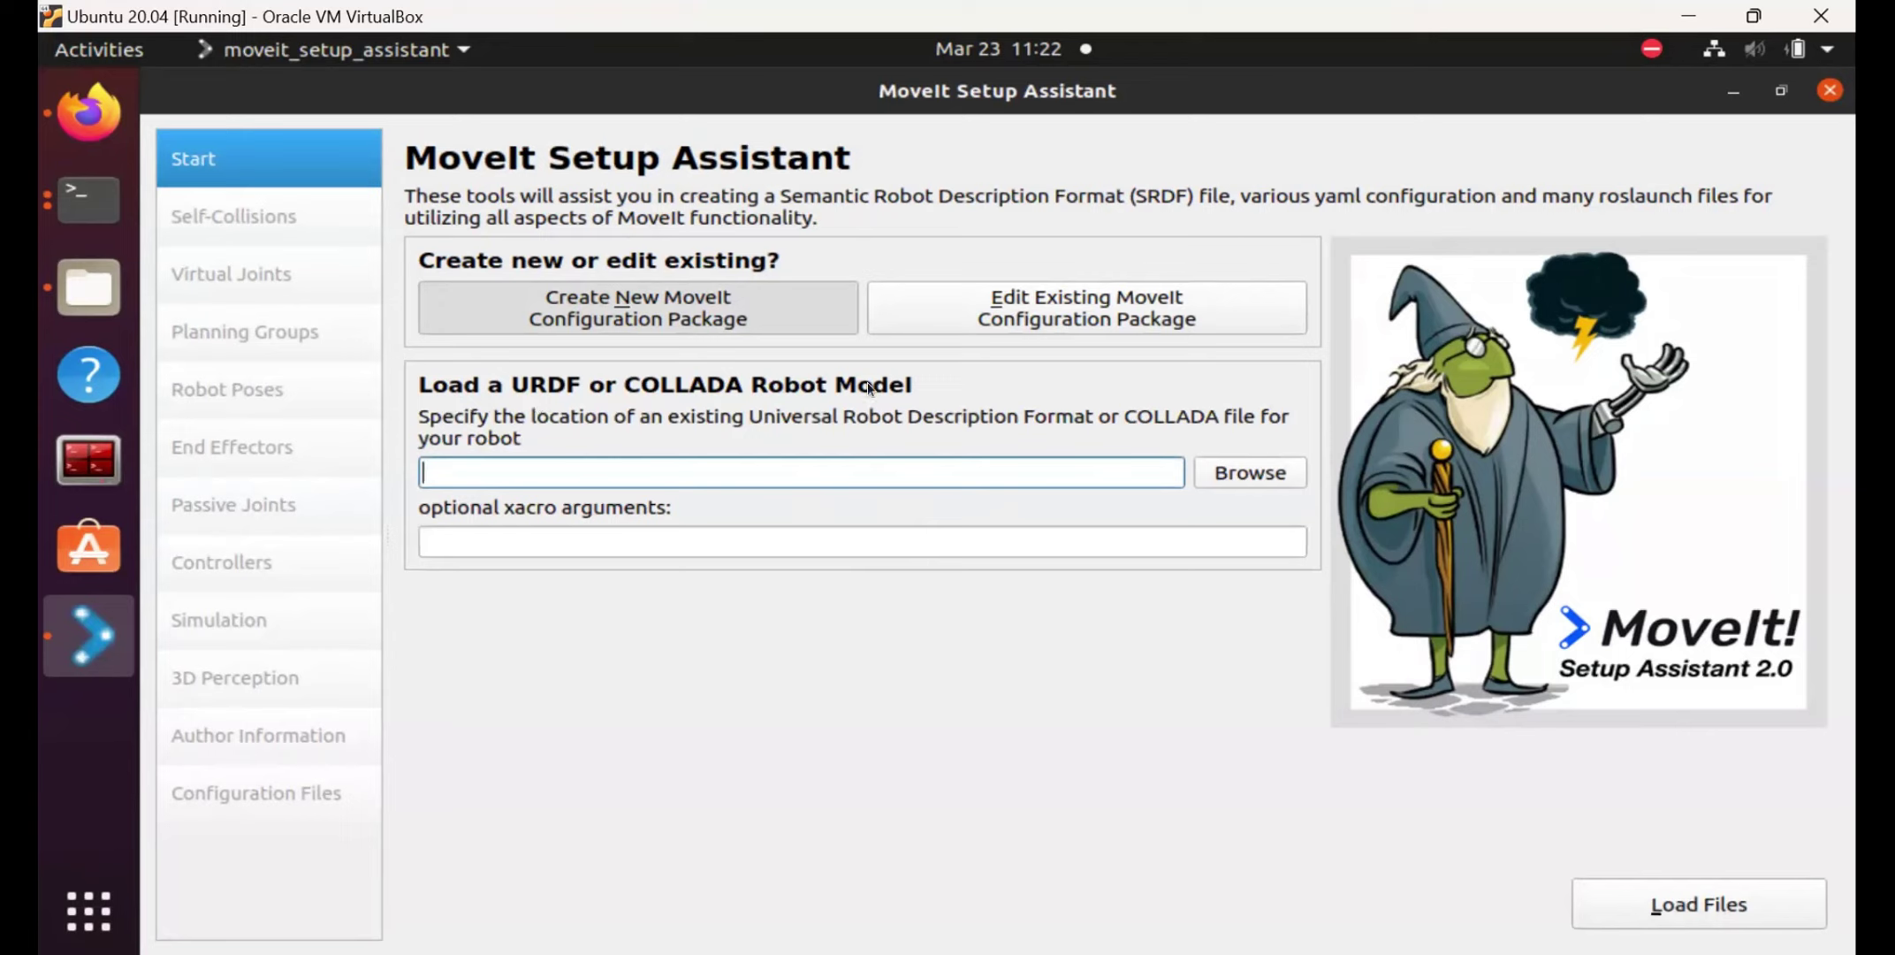
pyautogui.click(1255, 472)
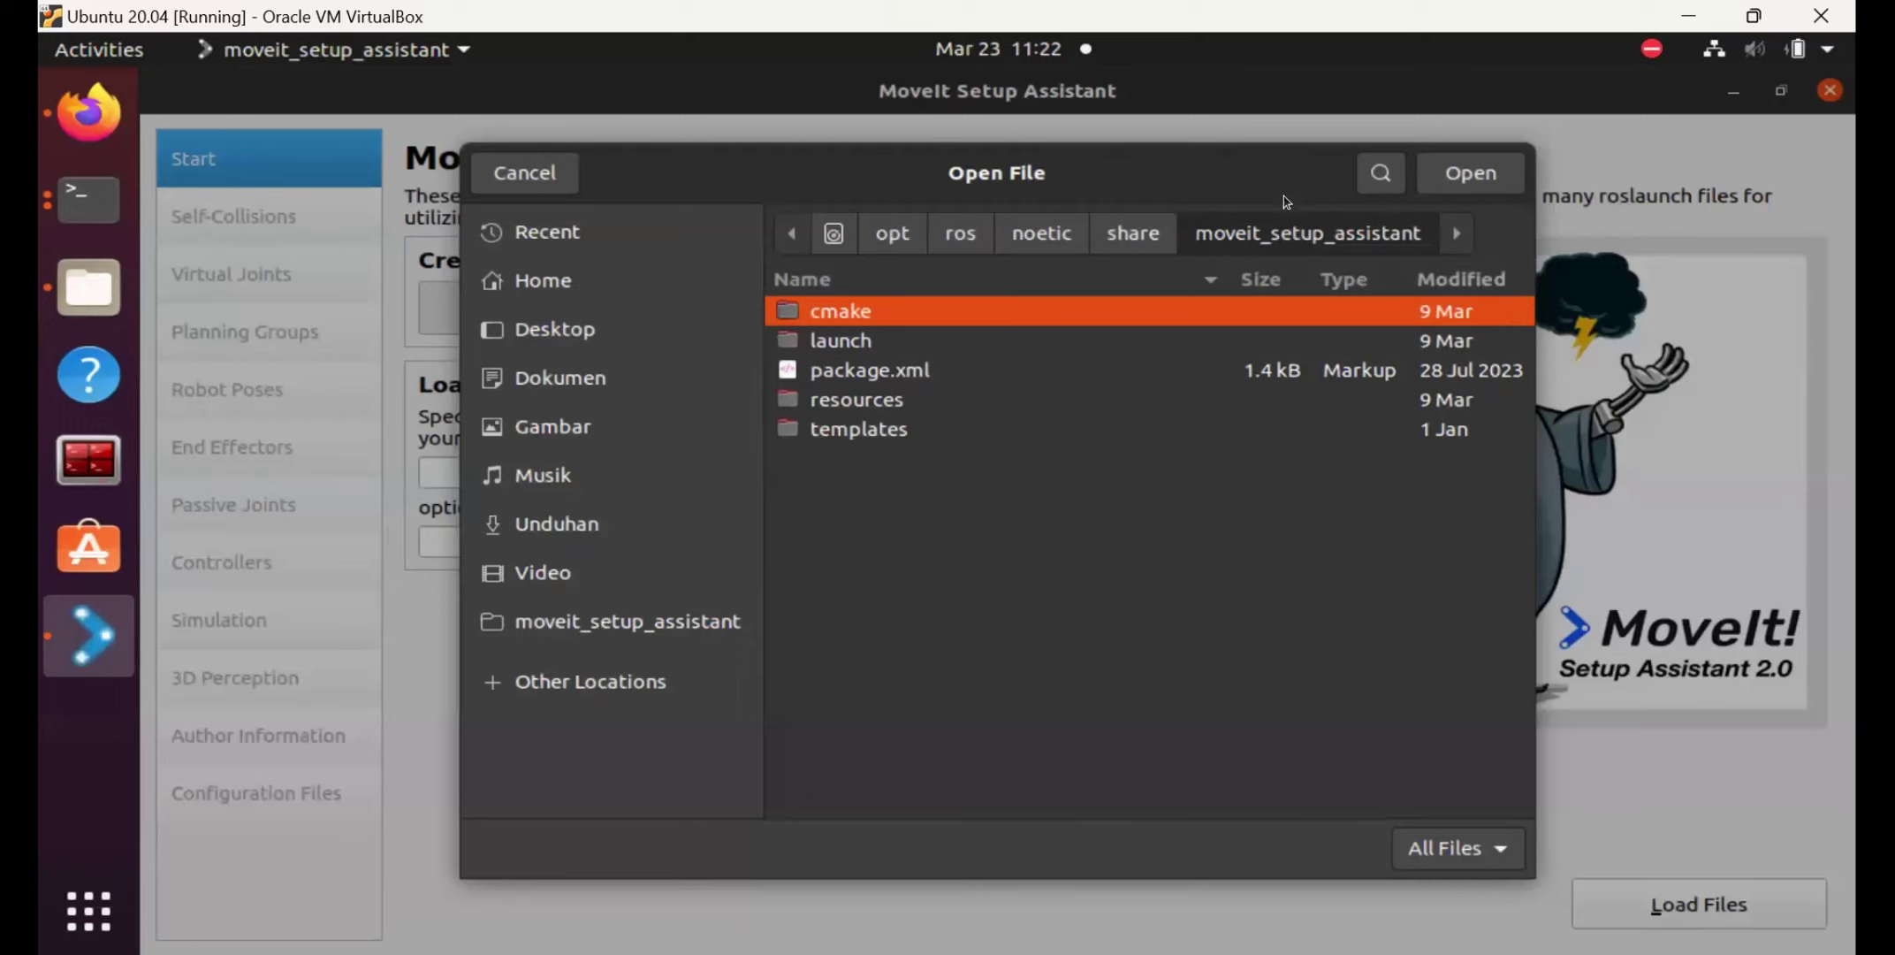
pyautogui.click(570, 280)
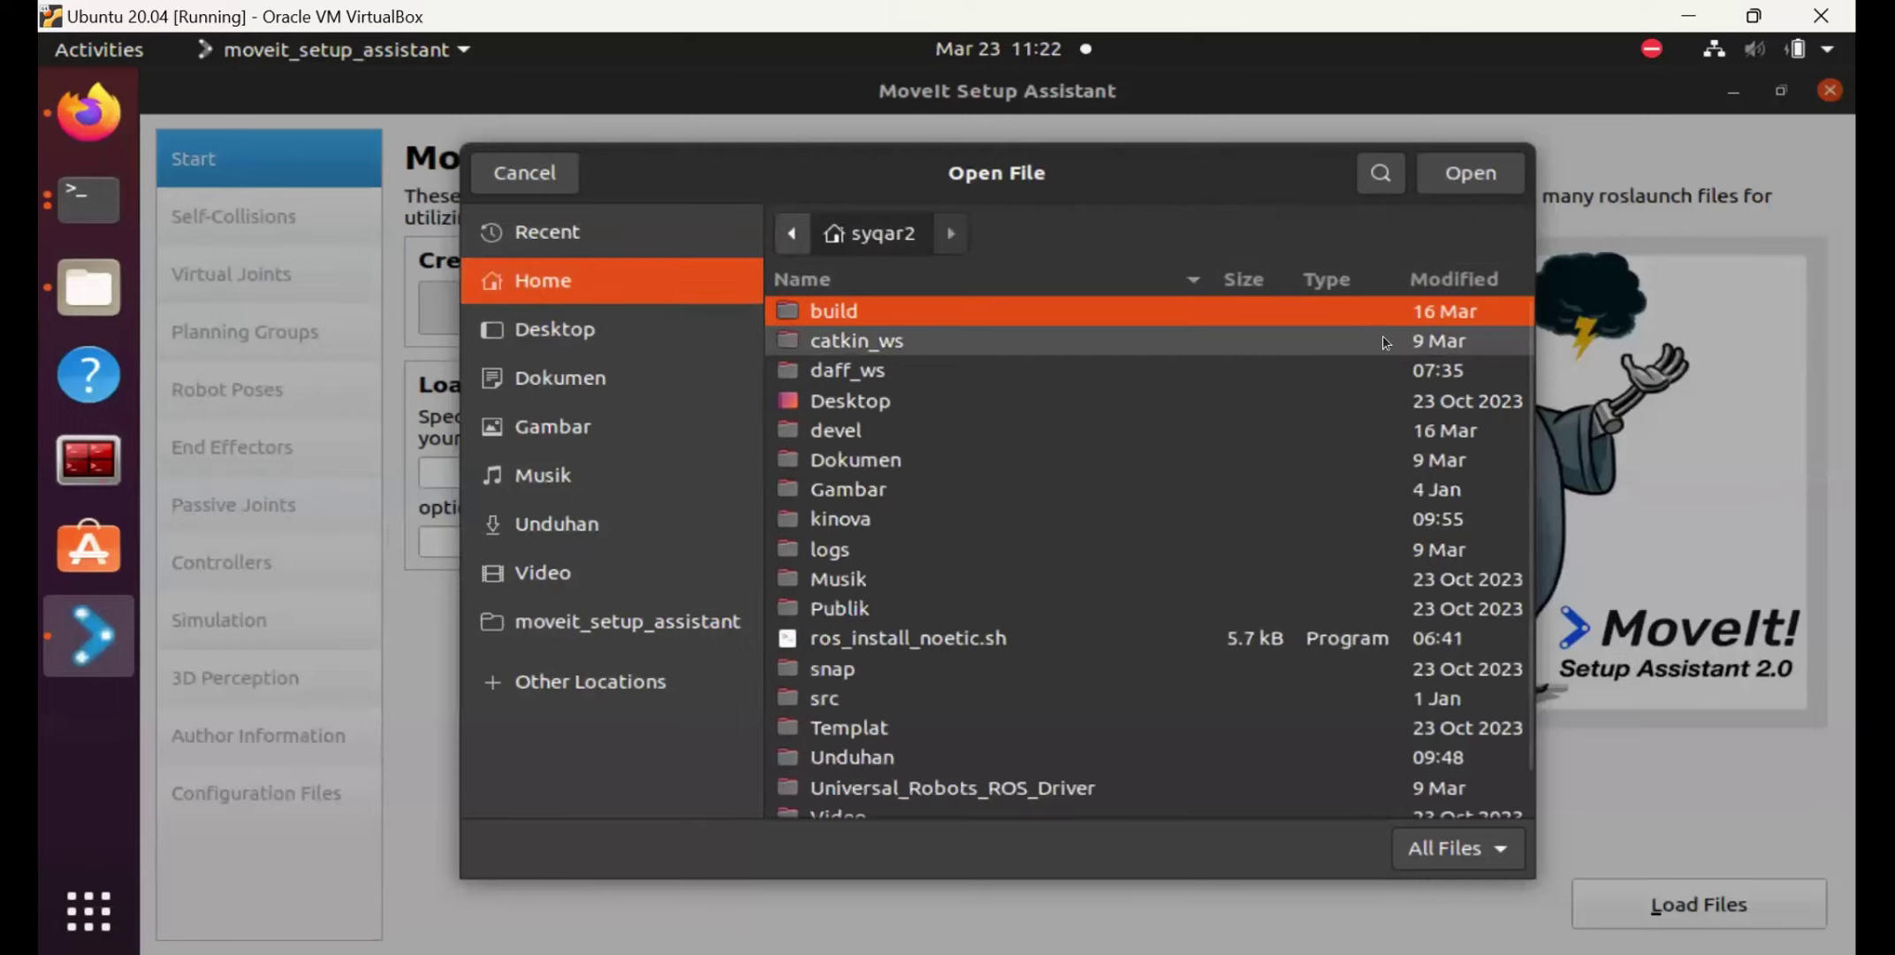
pyautogui.doubleClick(911, 522)
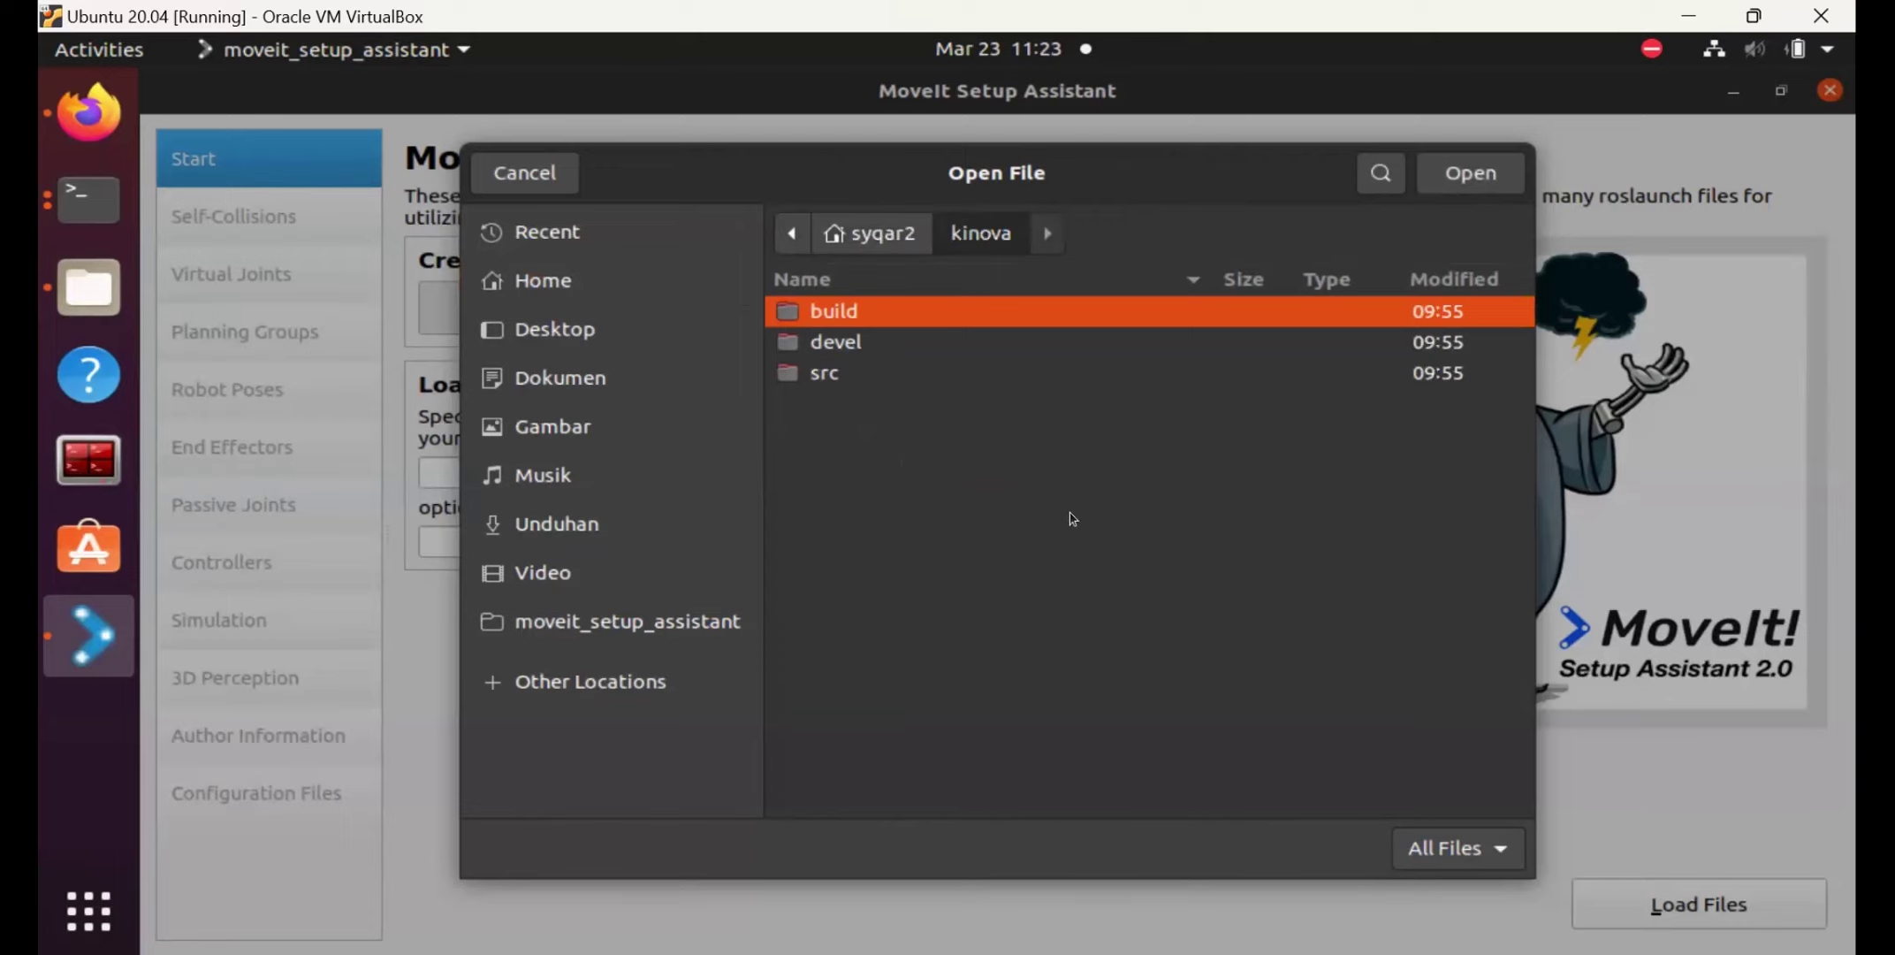
pyautogui.doubleClick(881, 372)
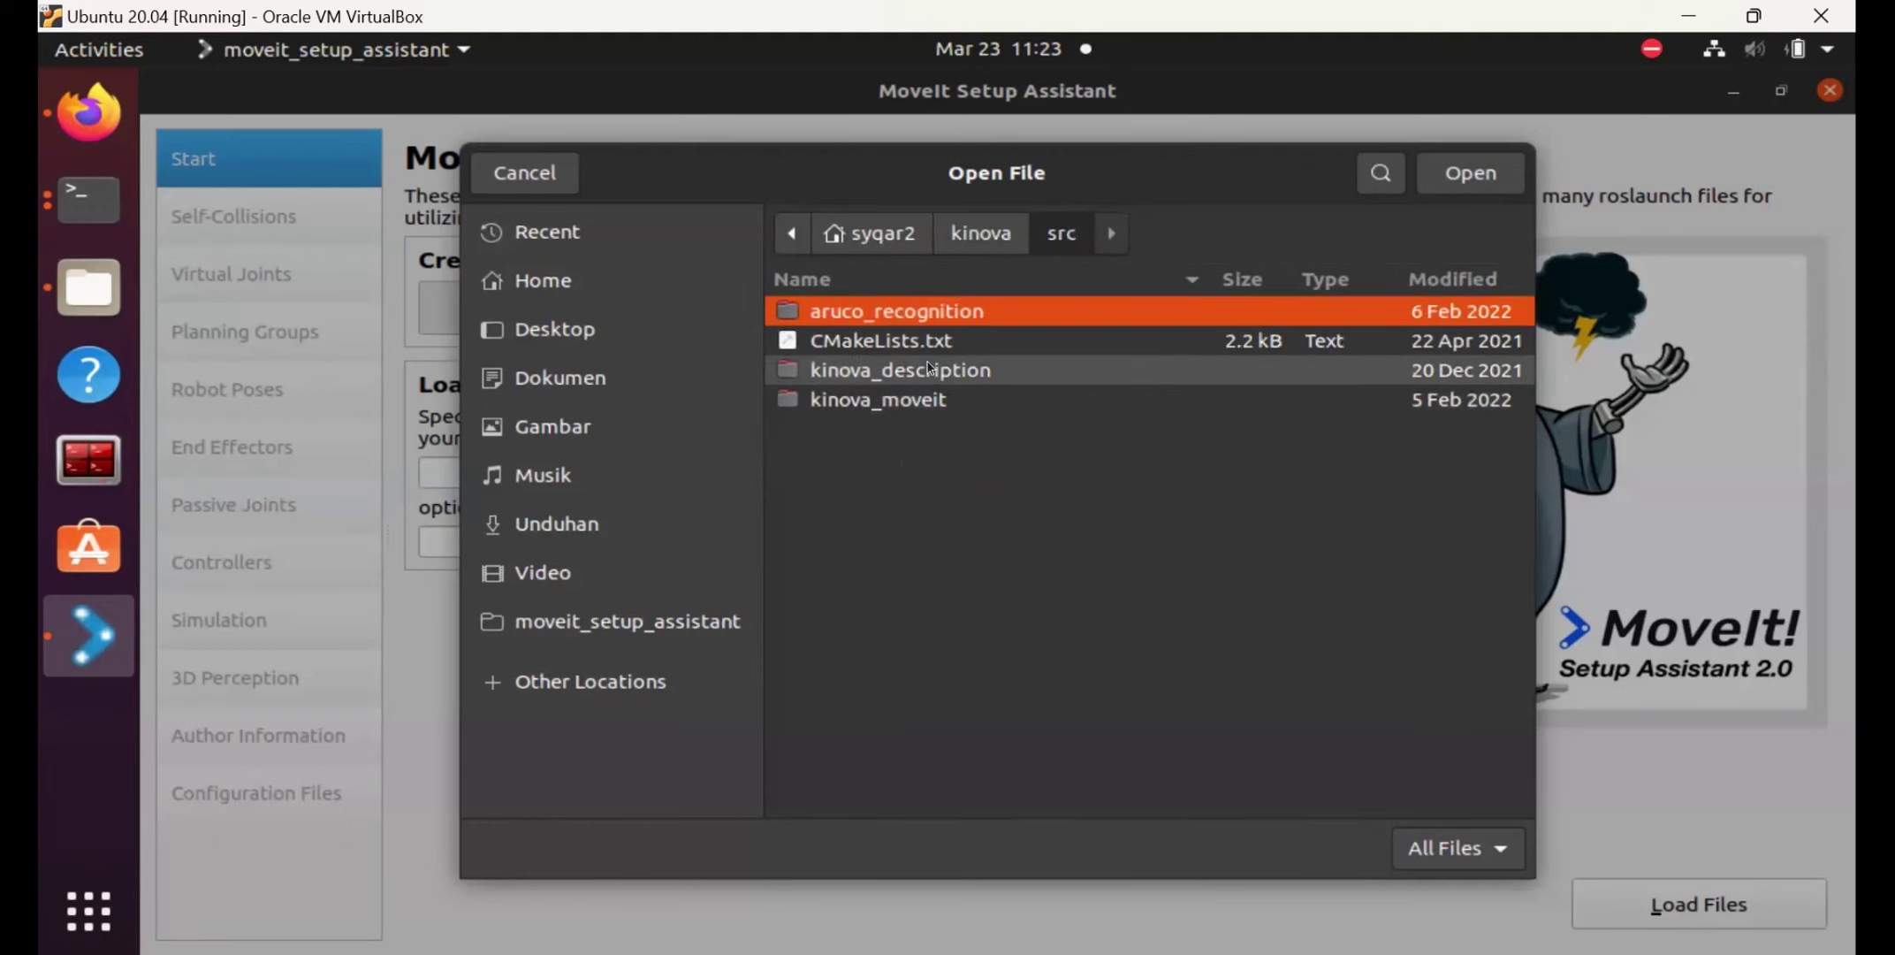
pyautogui.doubleClick(969, 380)
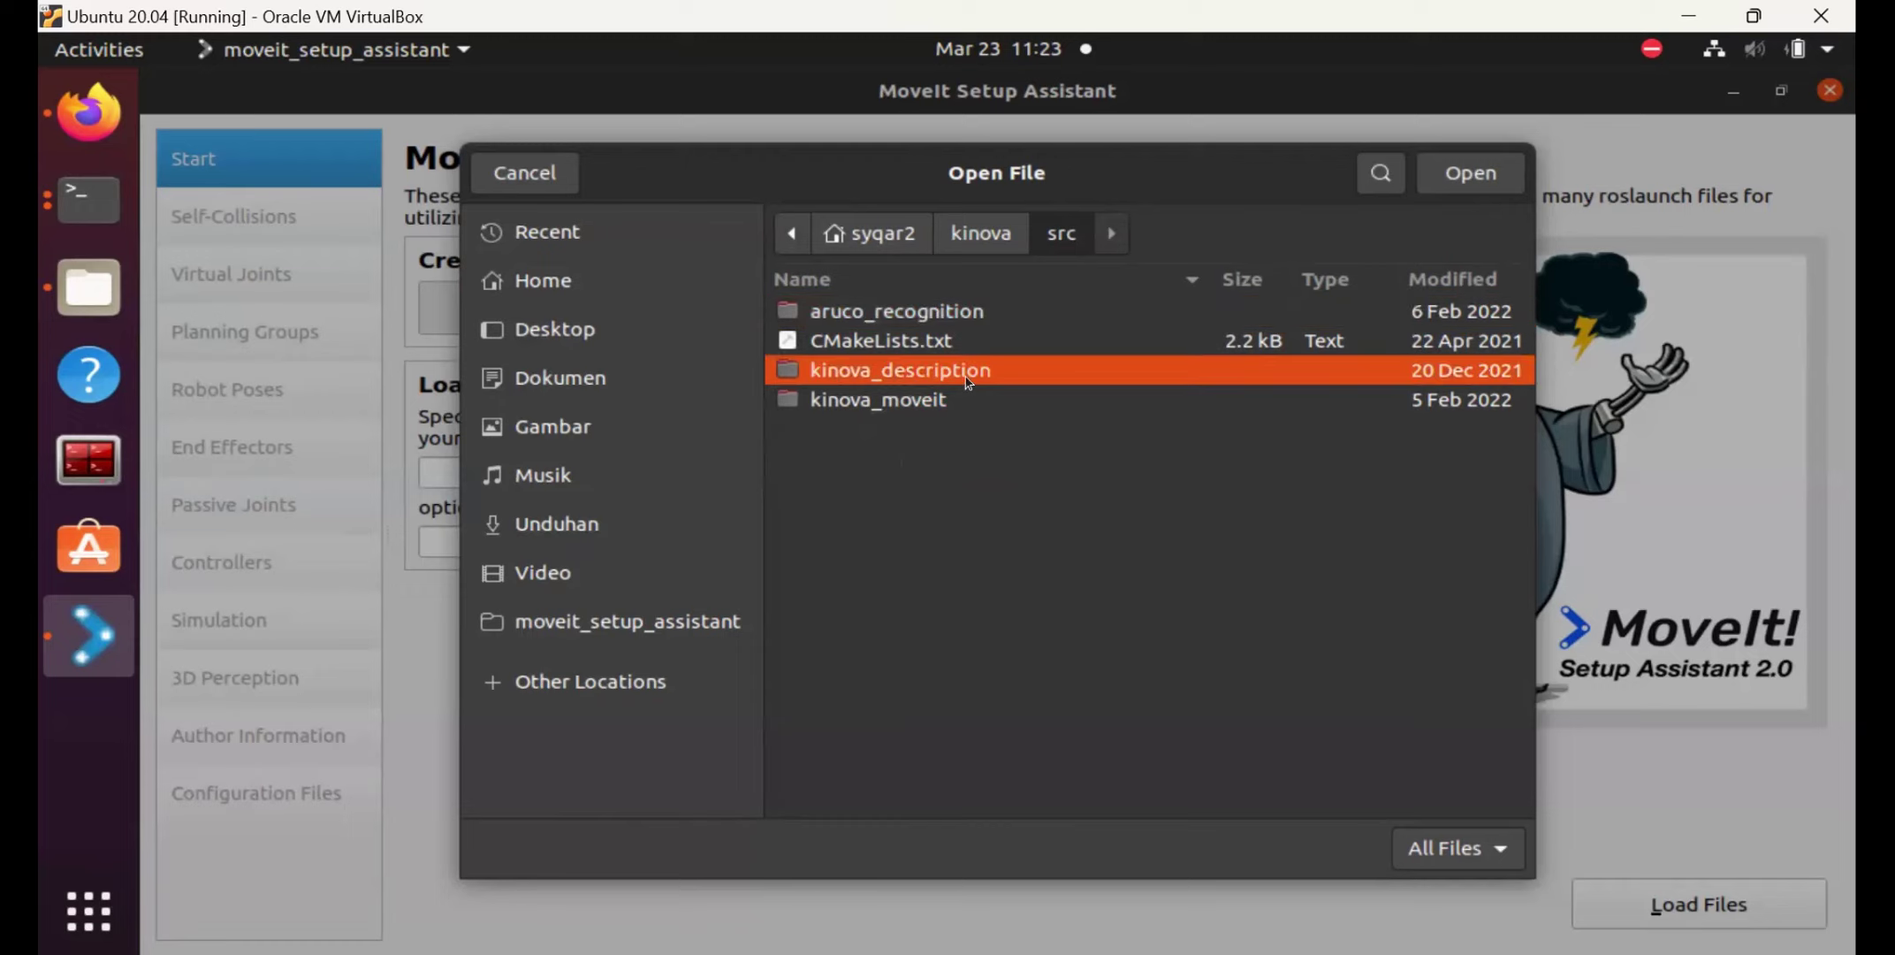
pyautogui.doubleClick(944, 393)
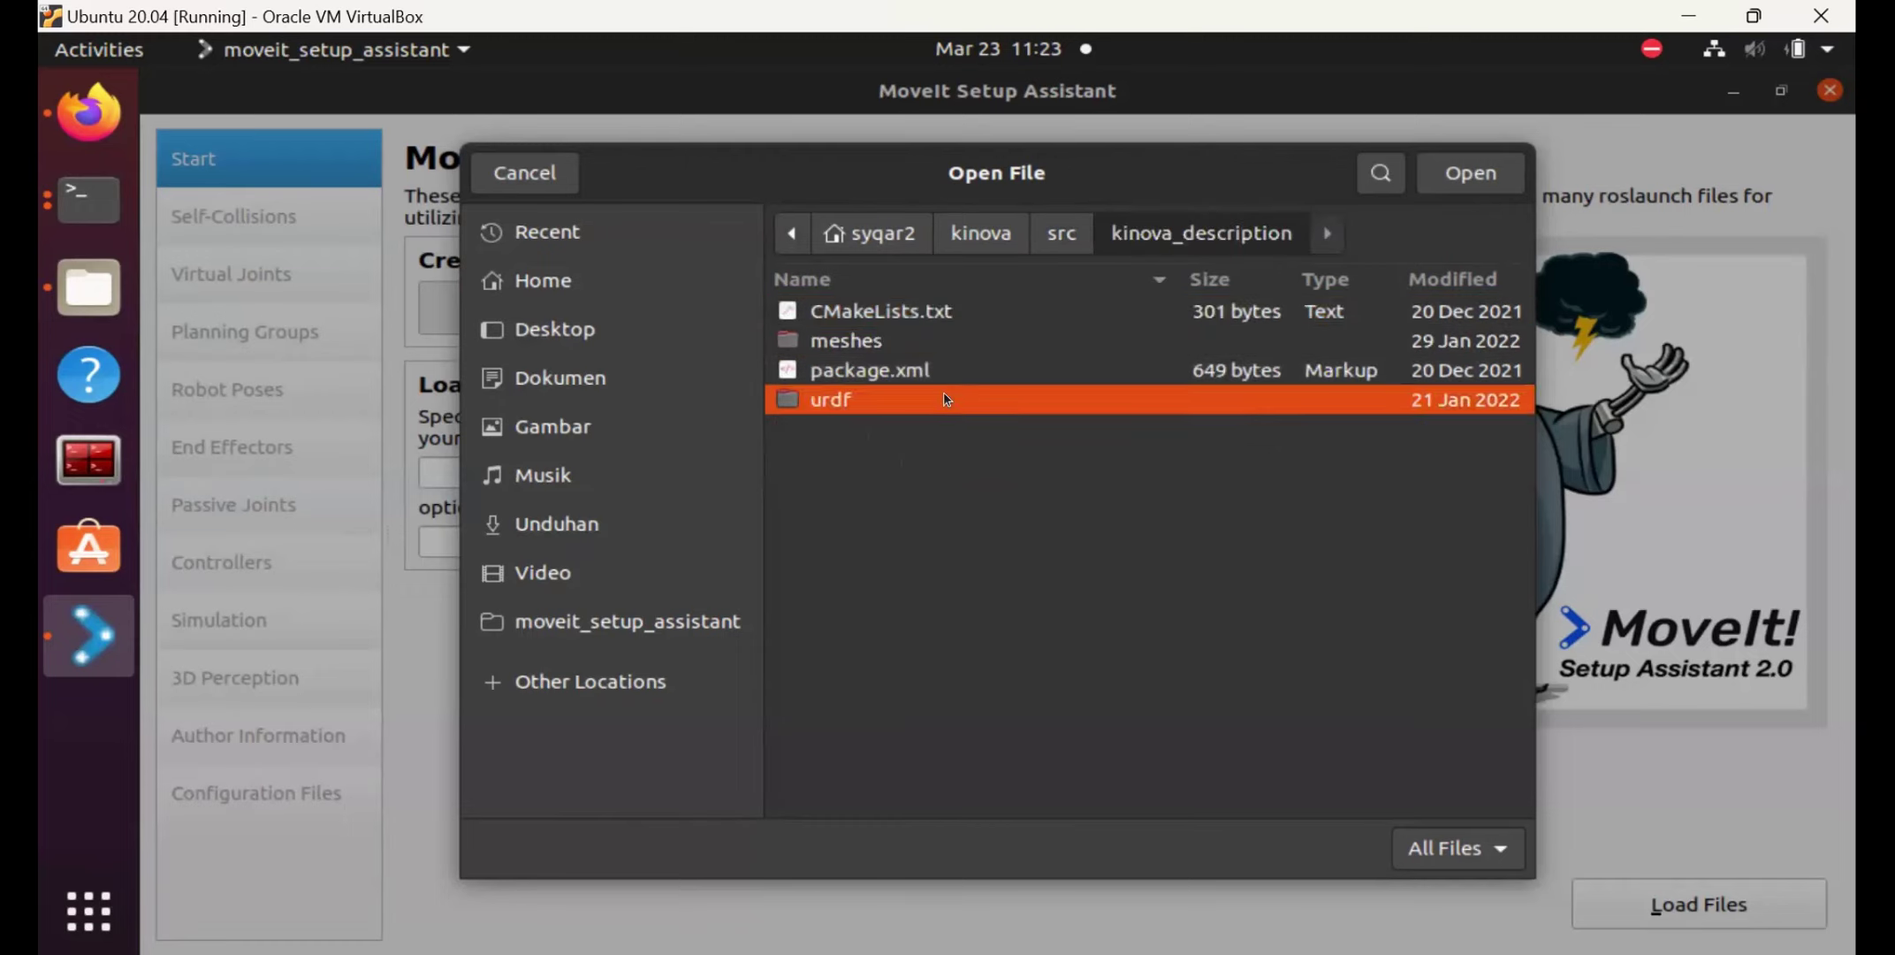
pyautogui.click(942, 367)
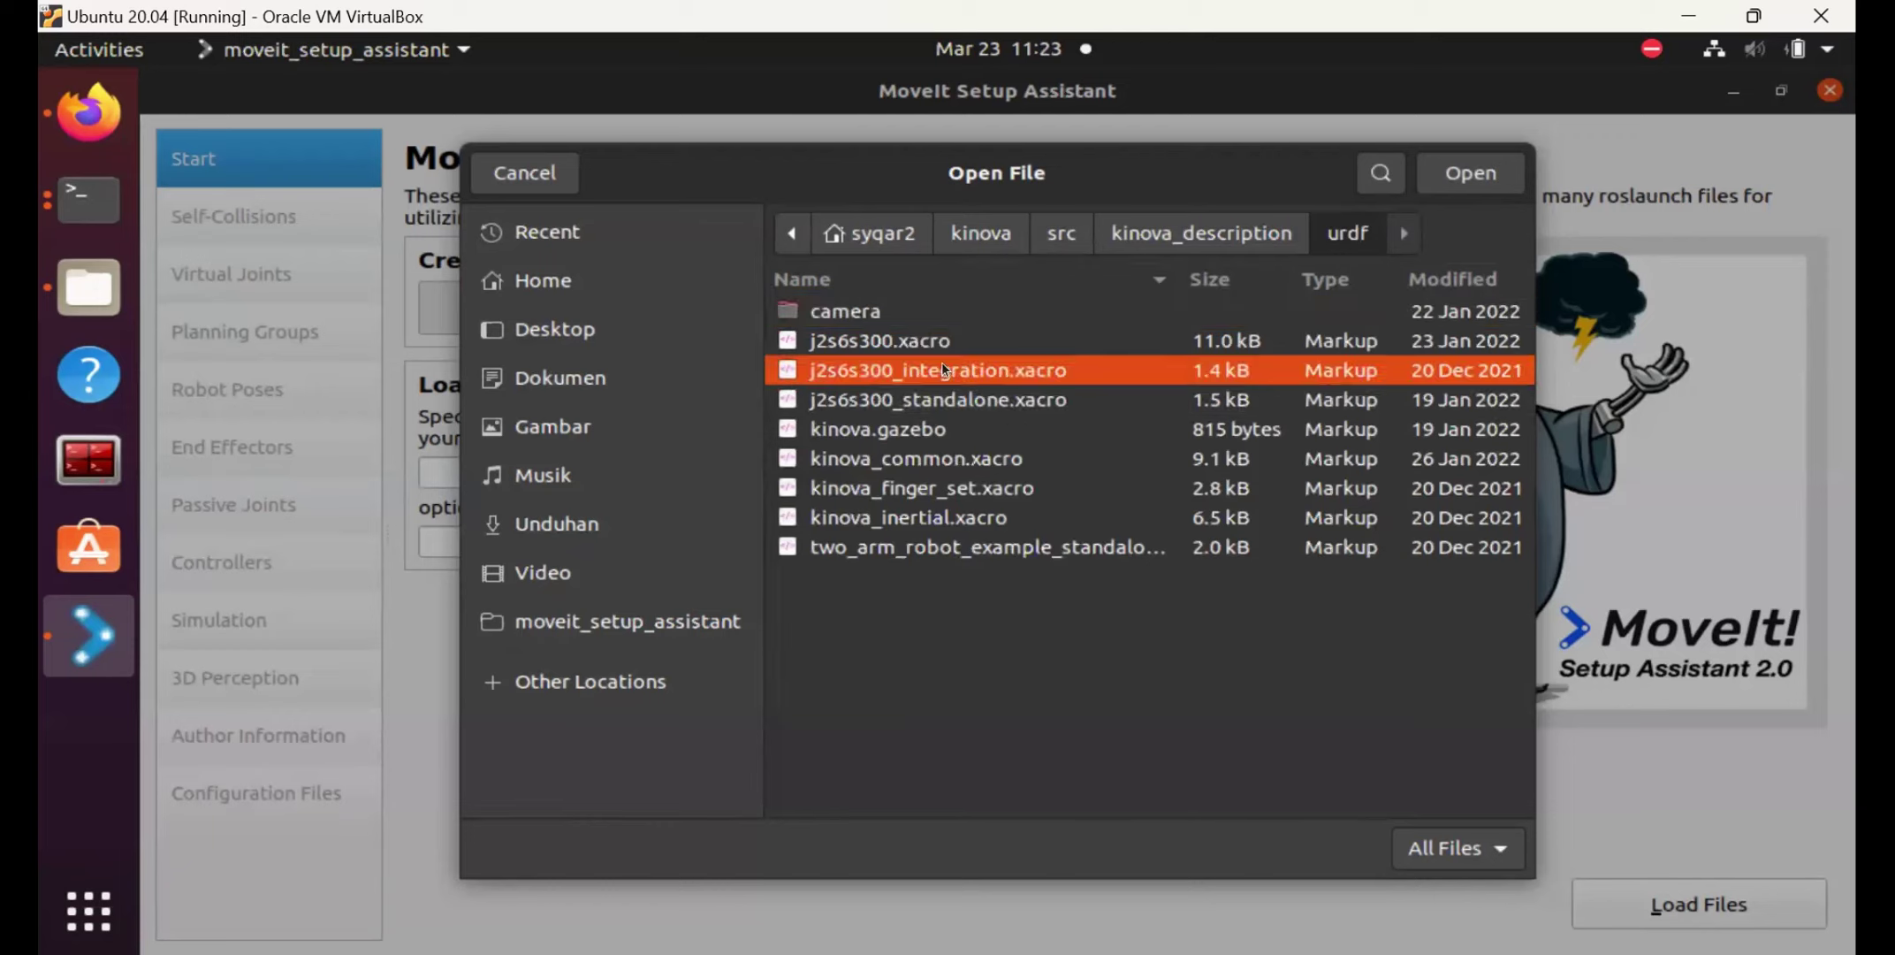
pyautogui.click(1459, 175)
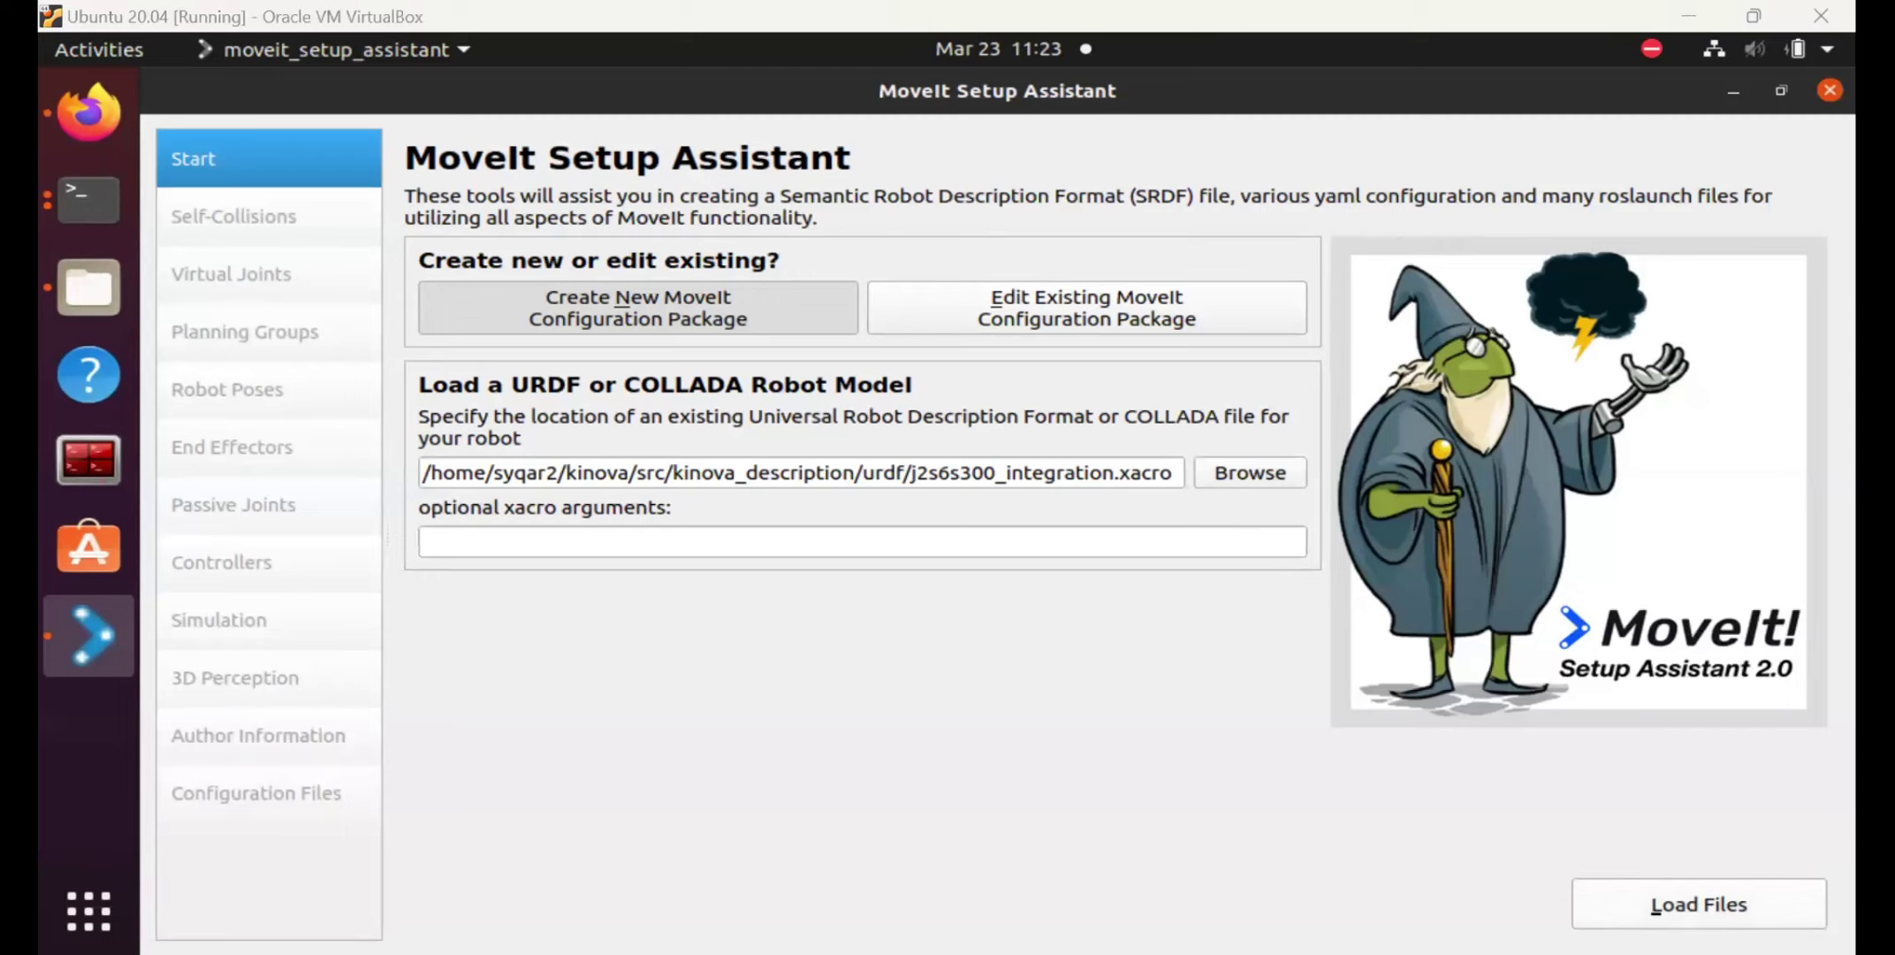
pyautogui.click(1698, 903)
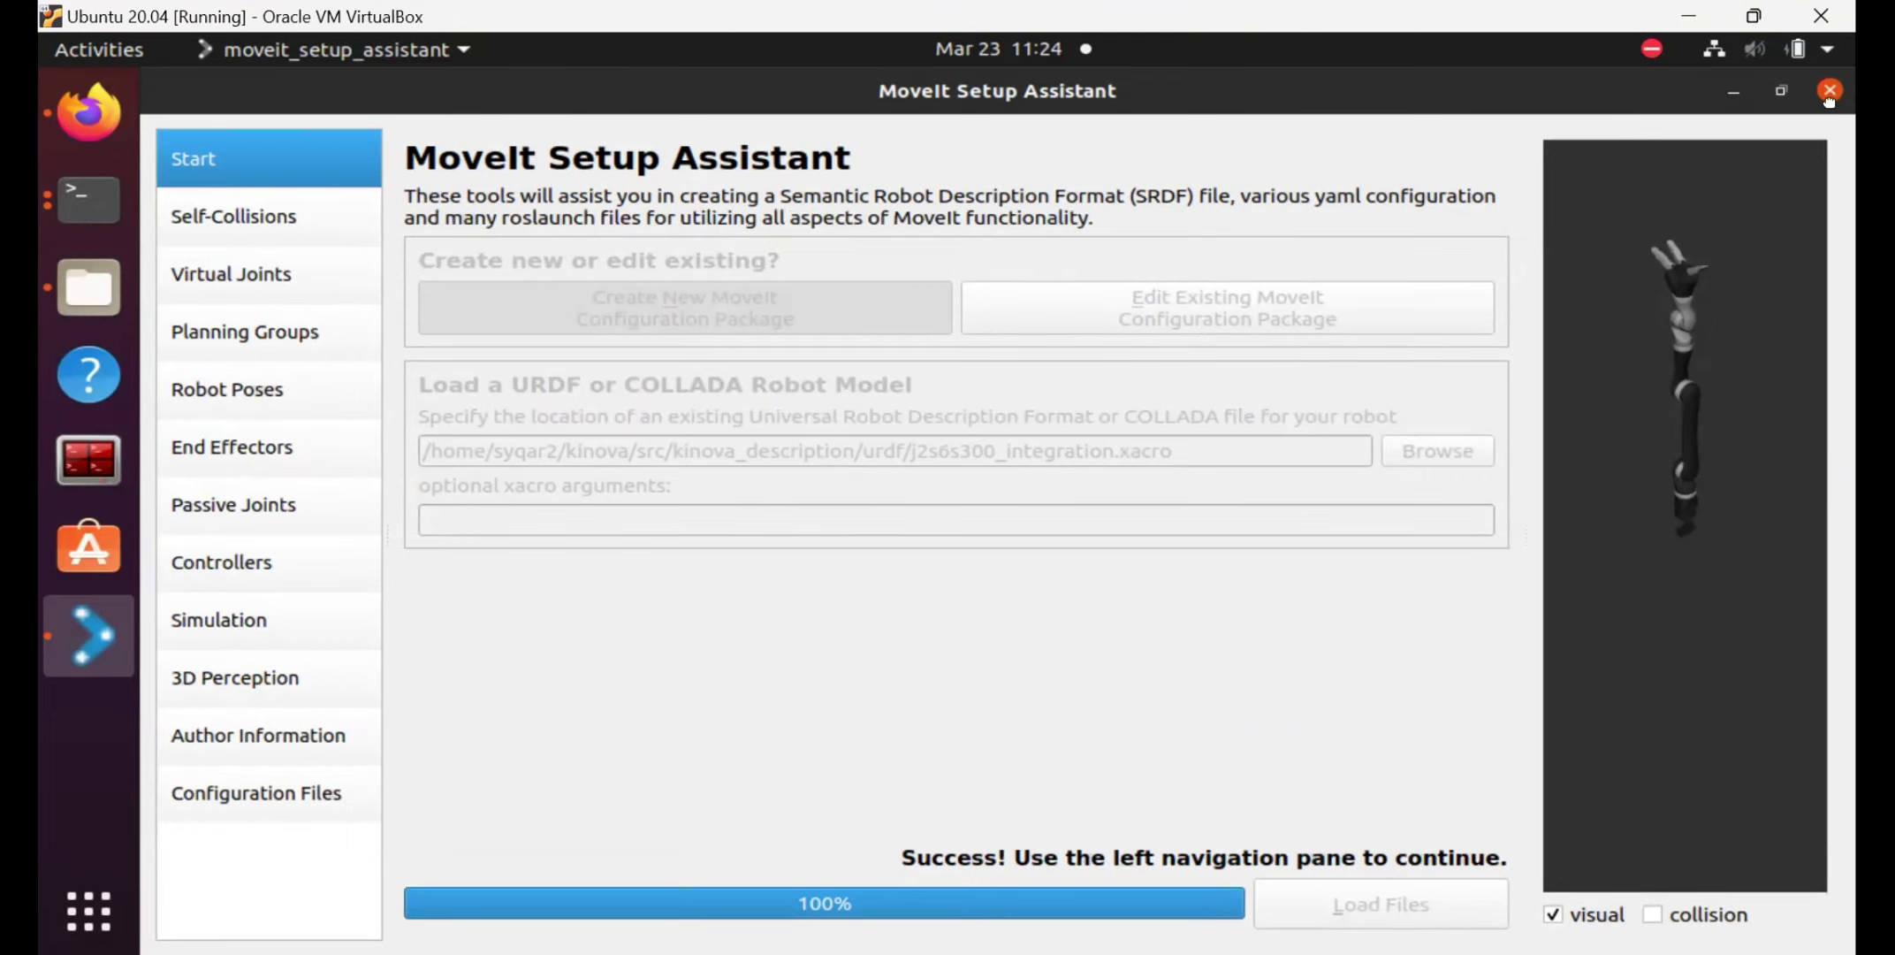
# Restore the MoveIt Setup Assistant window from its maximized size.
pyautogui.click(1782, 90)
# Close and confirm exiting the Setup Assistant, then recall the roslaunch command in Terminal.
pyautogui.hotkey('alt', 'Tab')
pyautogui.hotkey('alt', 'Tab')
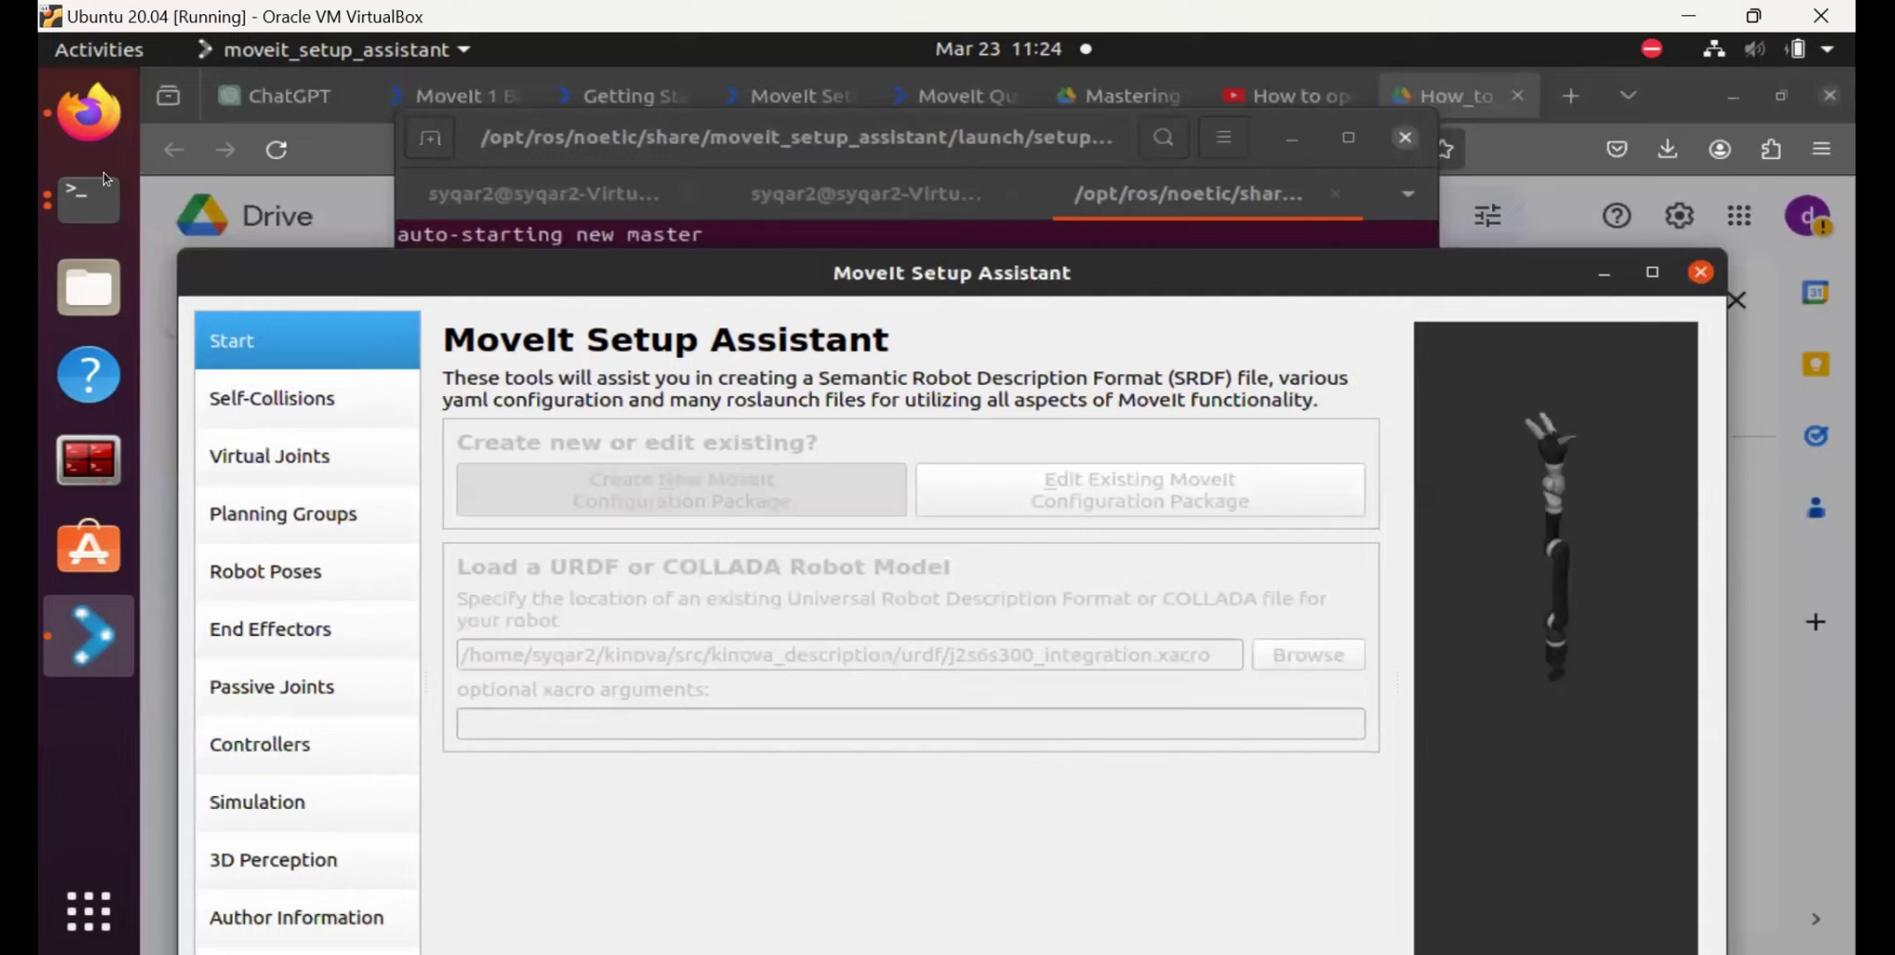
pyautogui.moveTo(1303, 270); pyautogui.dragTo(1354, 211)
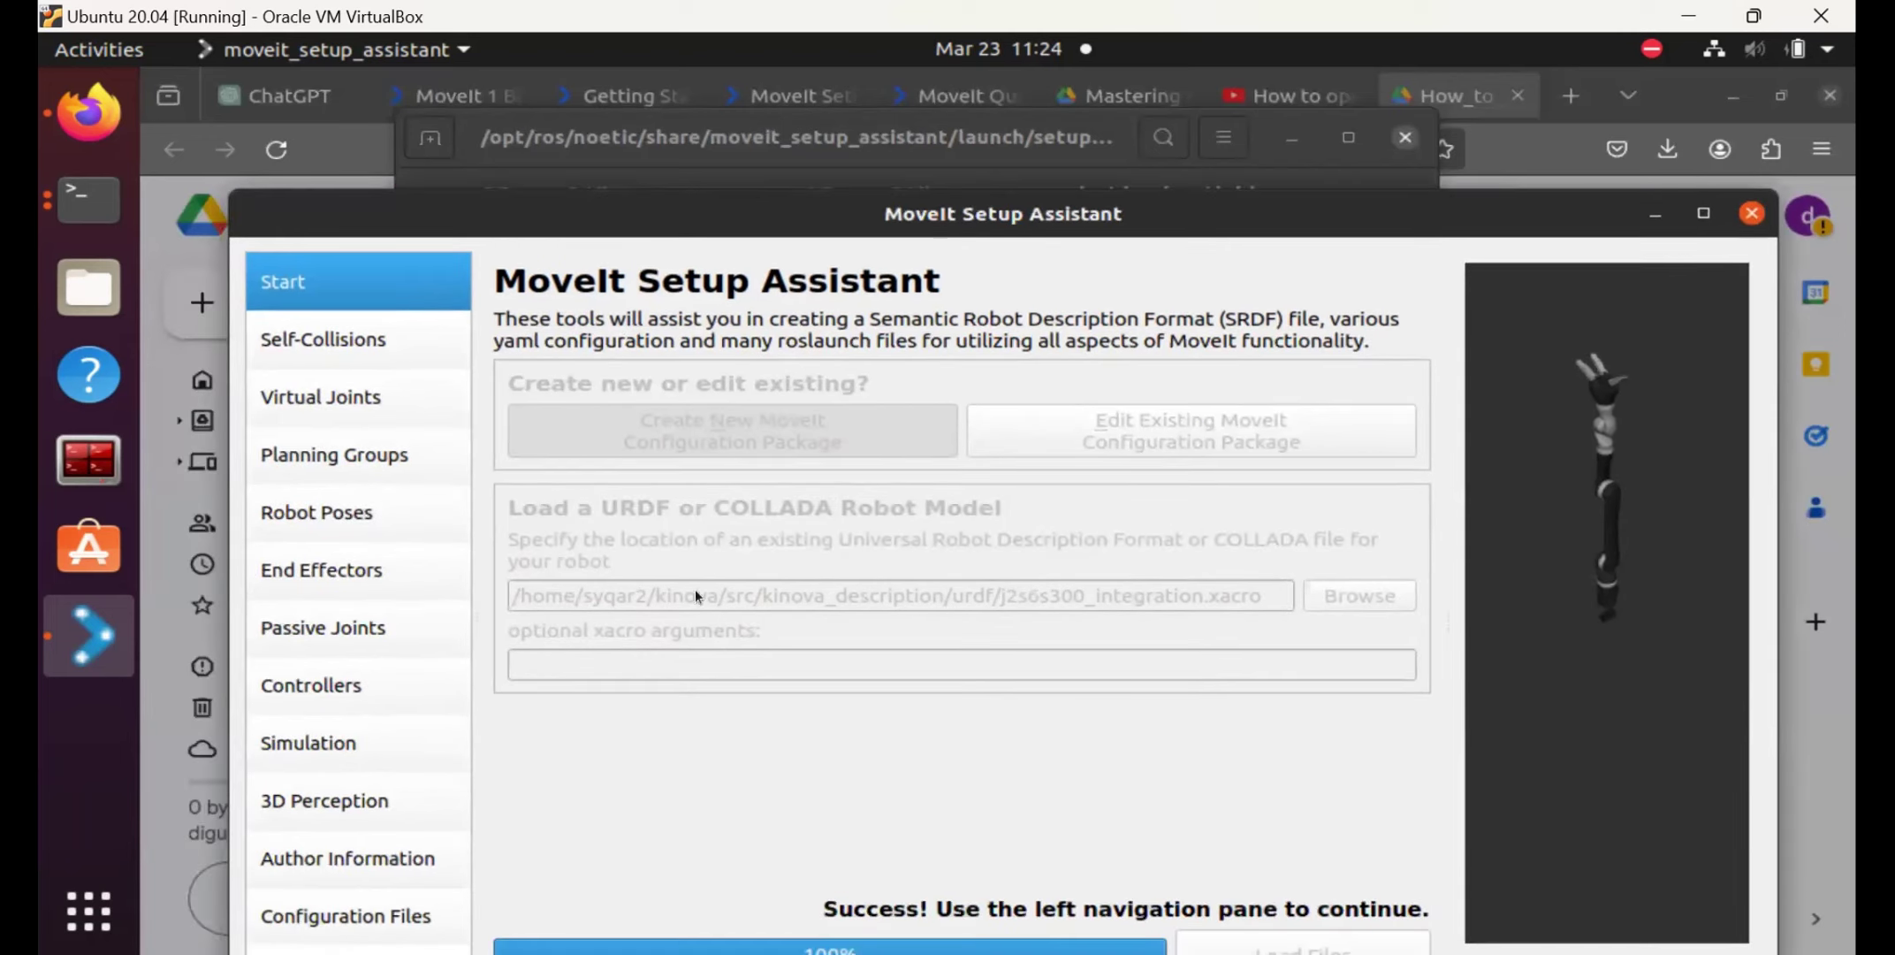
pyautogui.click(1752, 213)
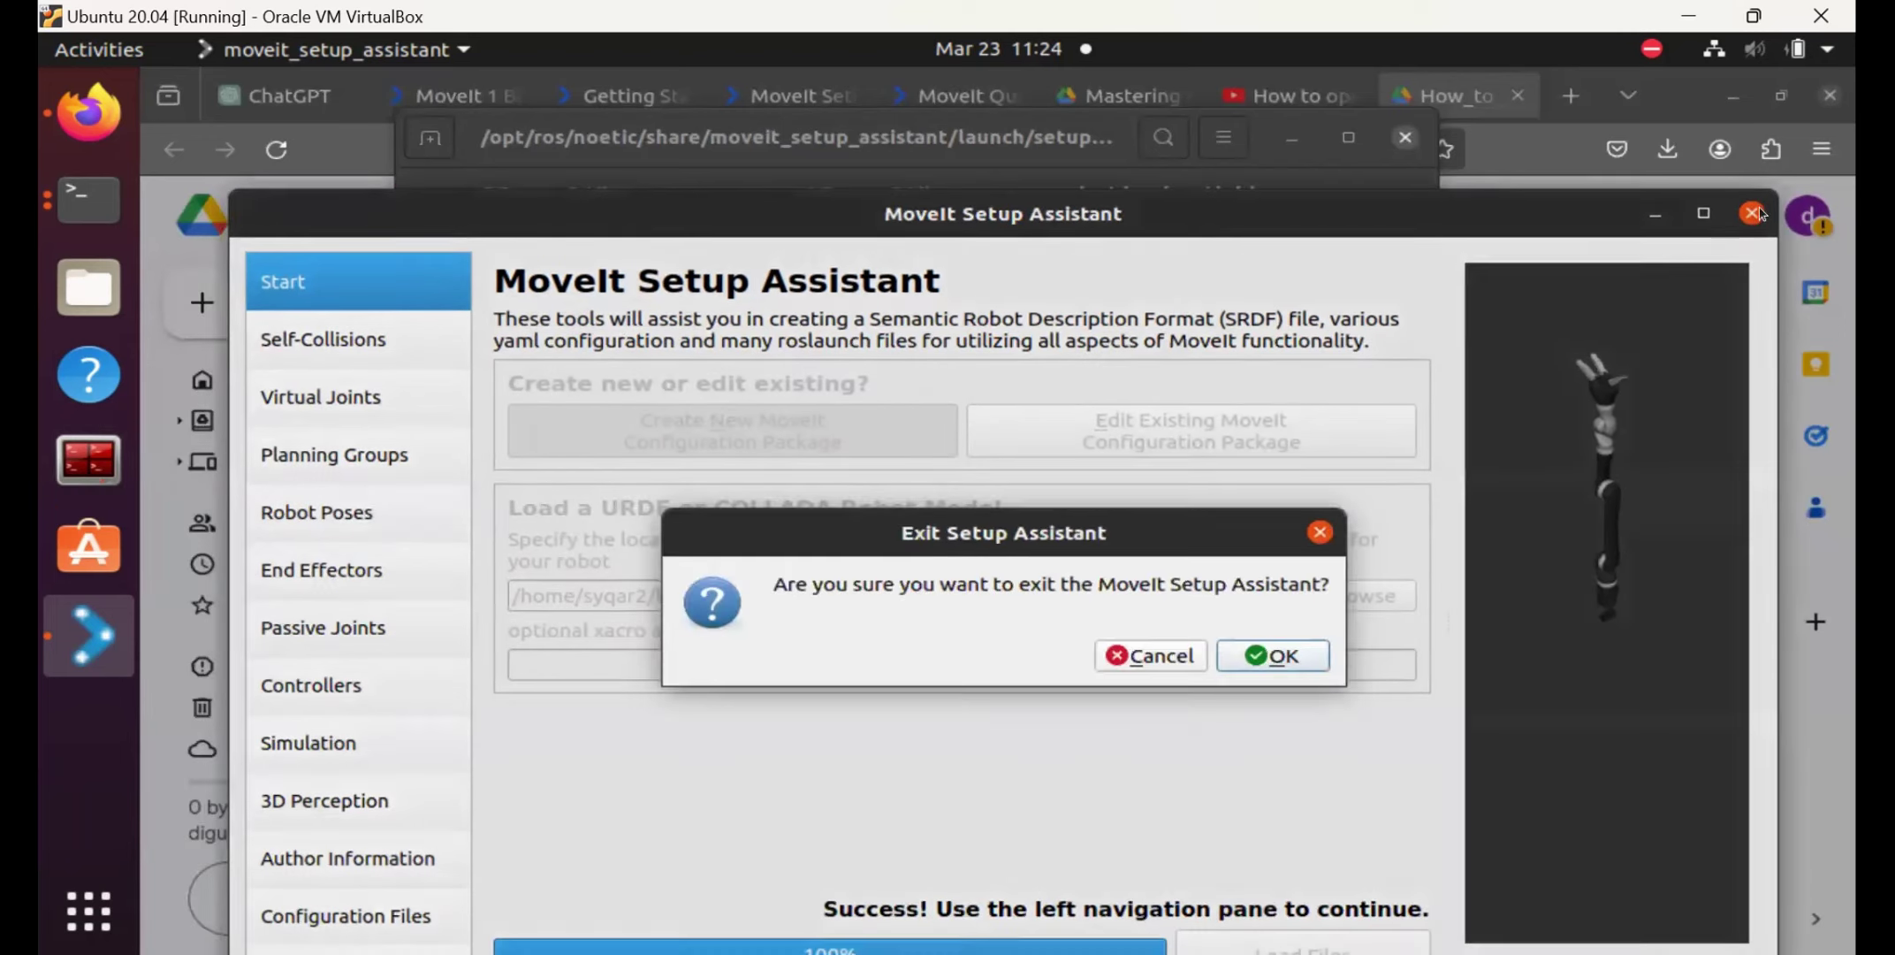
pyautogui.click(1273, 656)
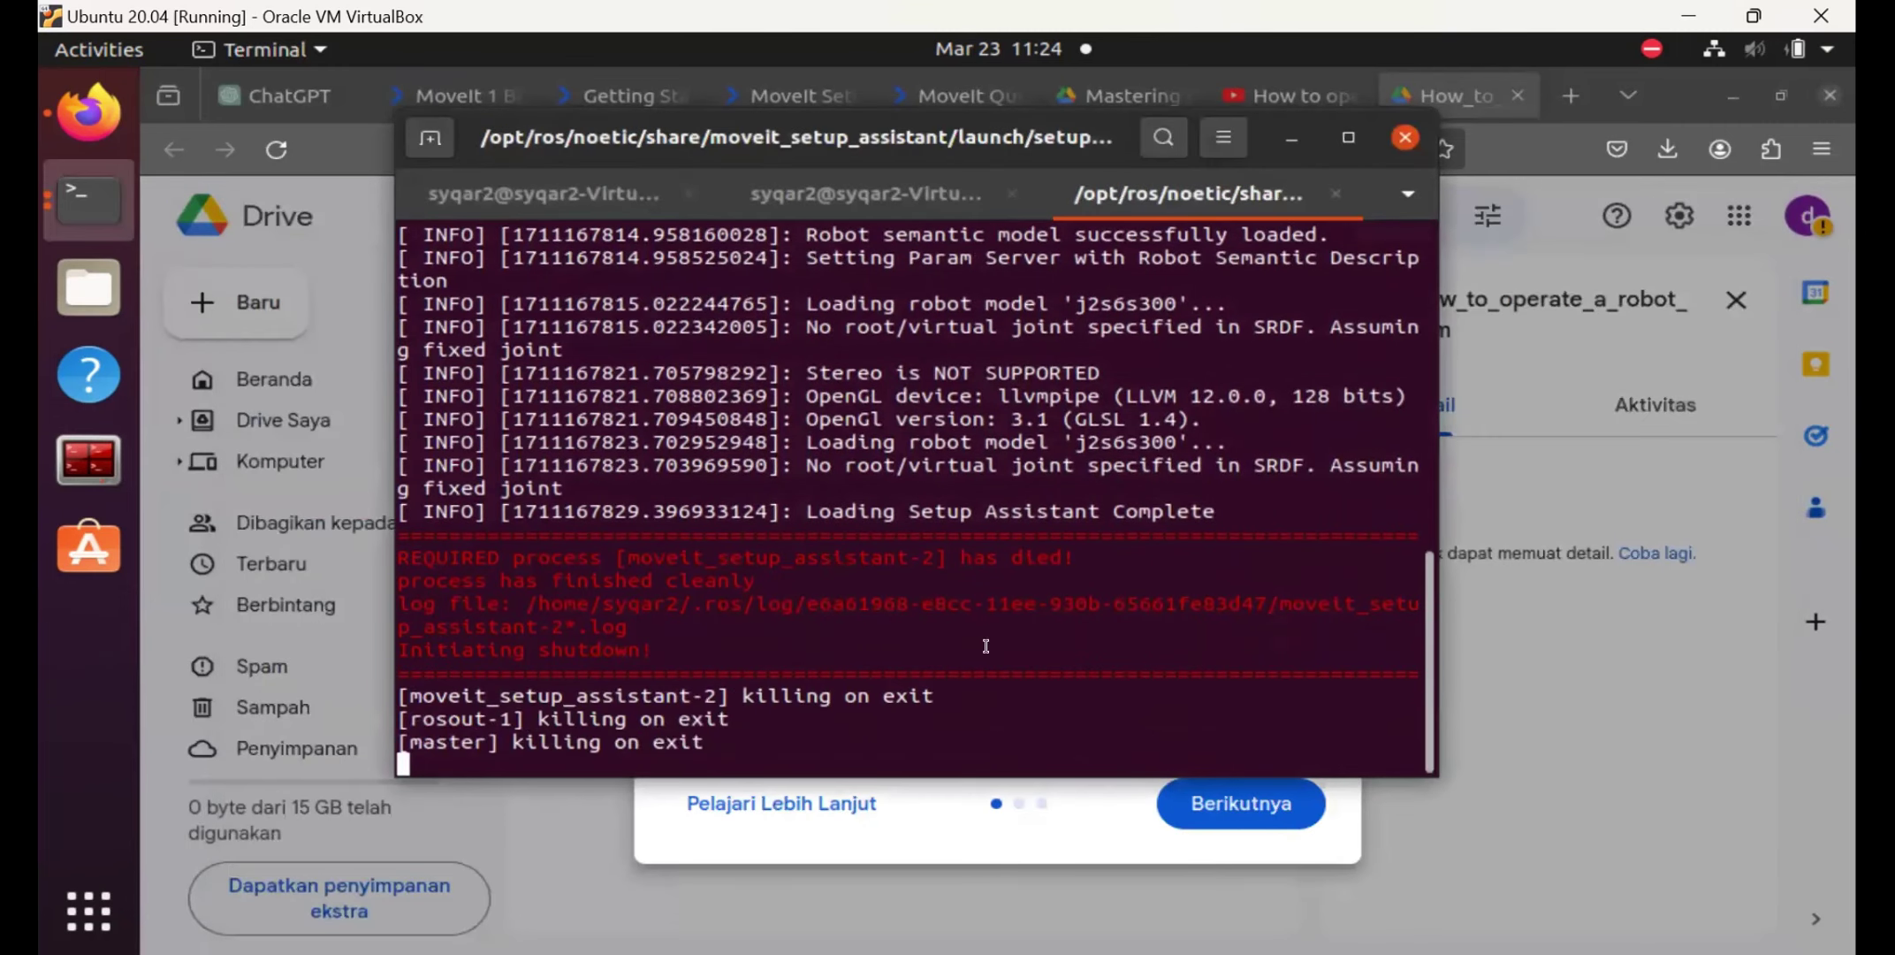
pyautogui.scroll(10, 1025, 590)
pyautogui.scroll(-10, 1025, 590)
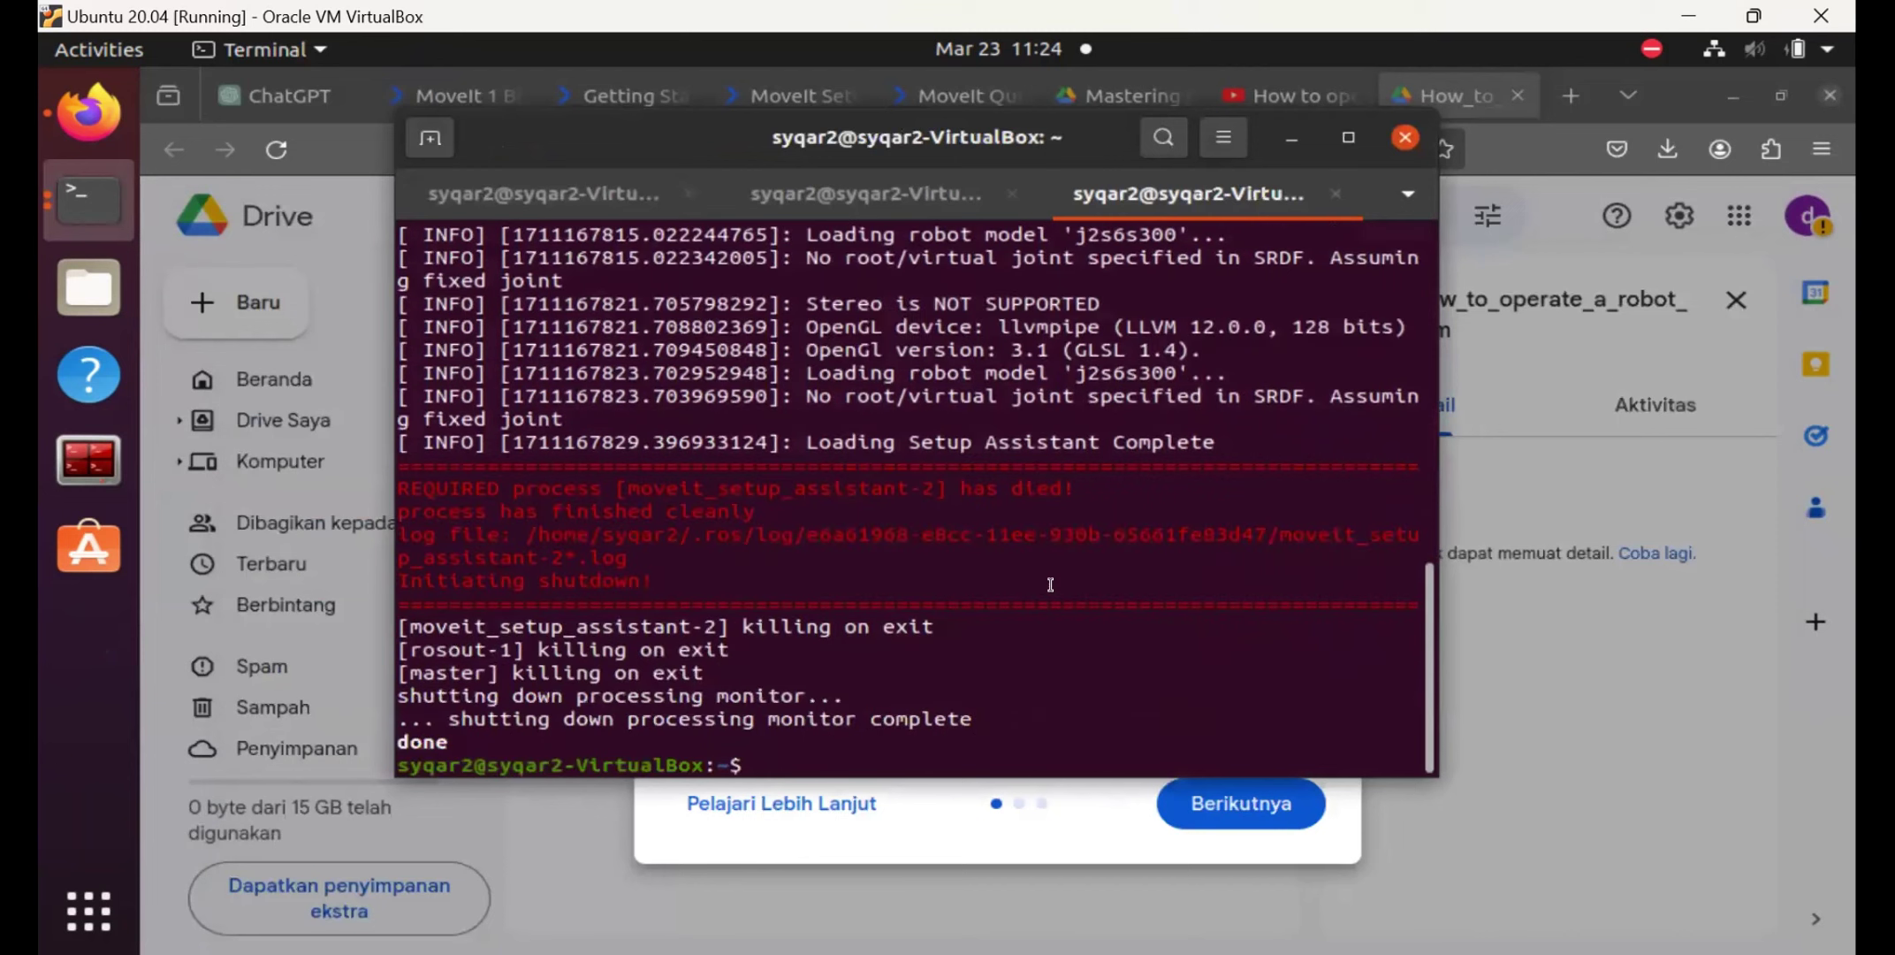
pyautogui.press('Up')
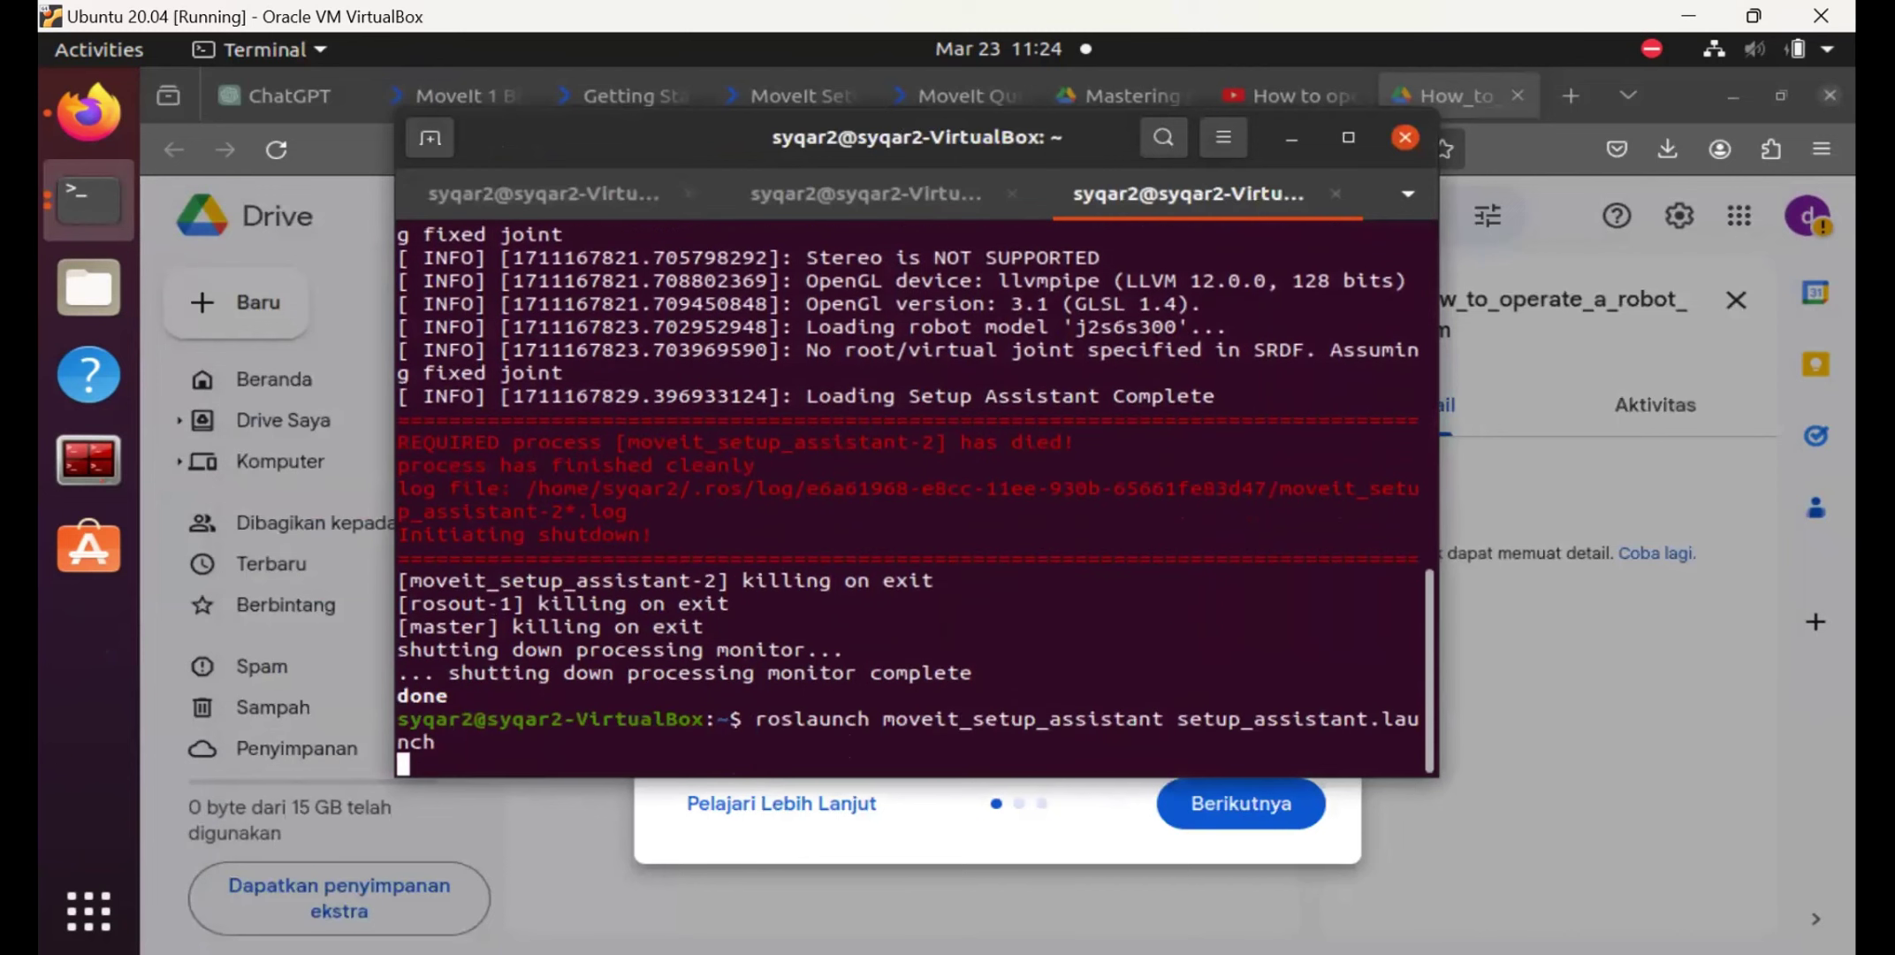
# Relaunch the assistant and load j2s6s300_standalone.xacro into a new configuration package.
pyautogui.press('Return')
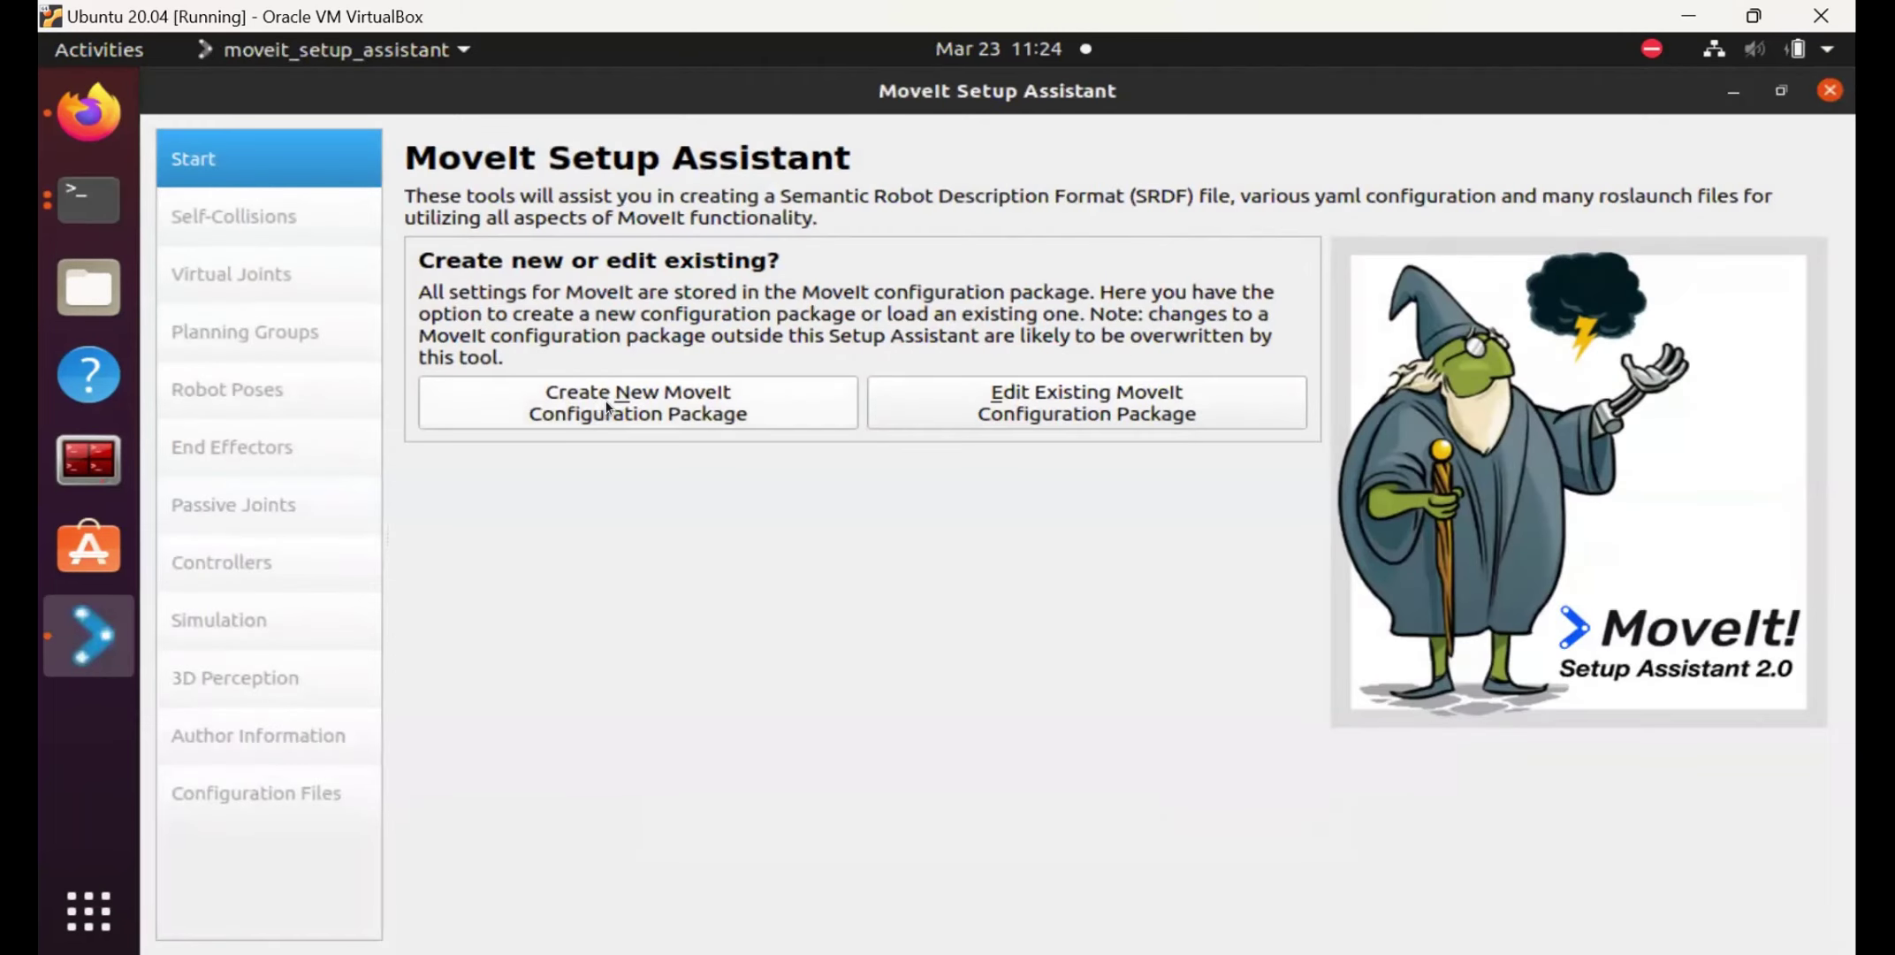
pyautogui.click(606, 407)
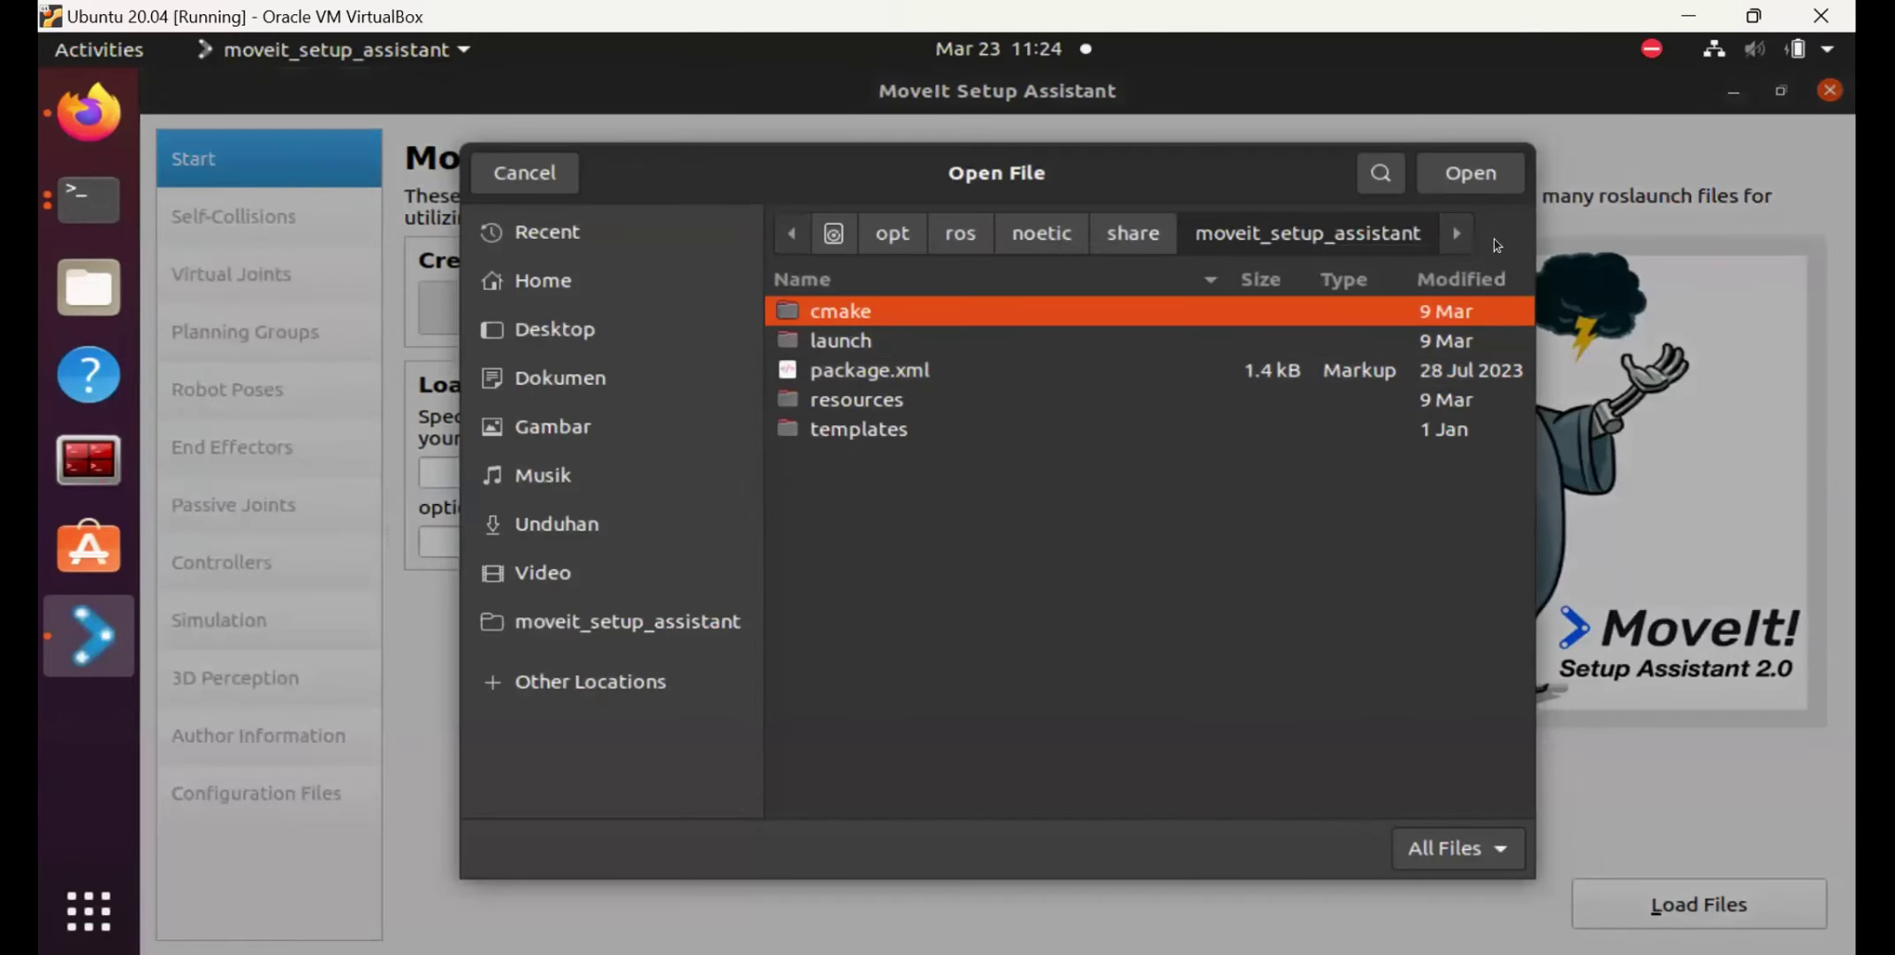
pyautogui.click(543, 281)
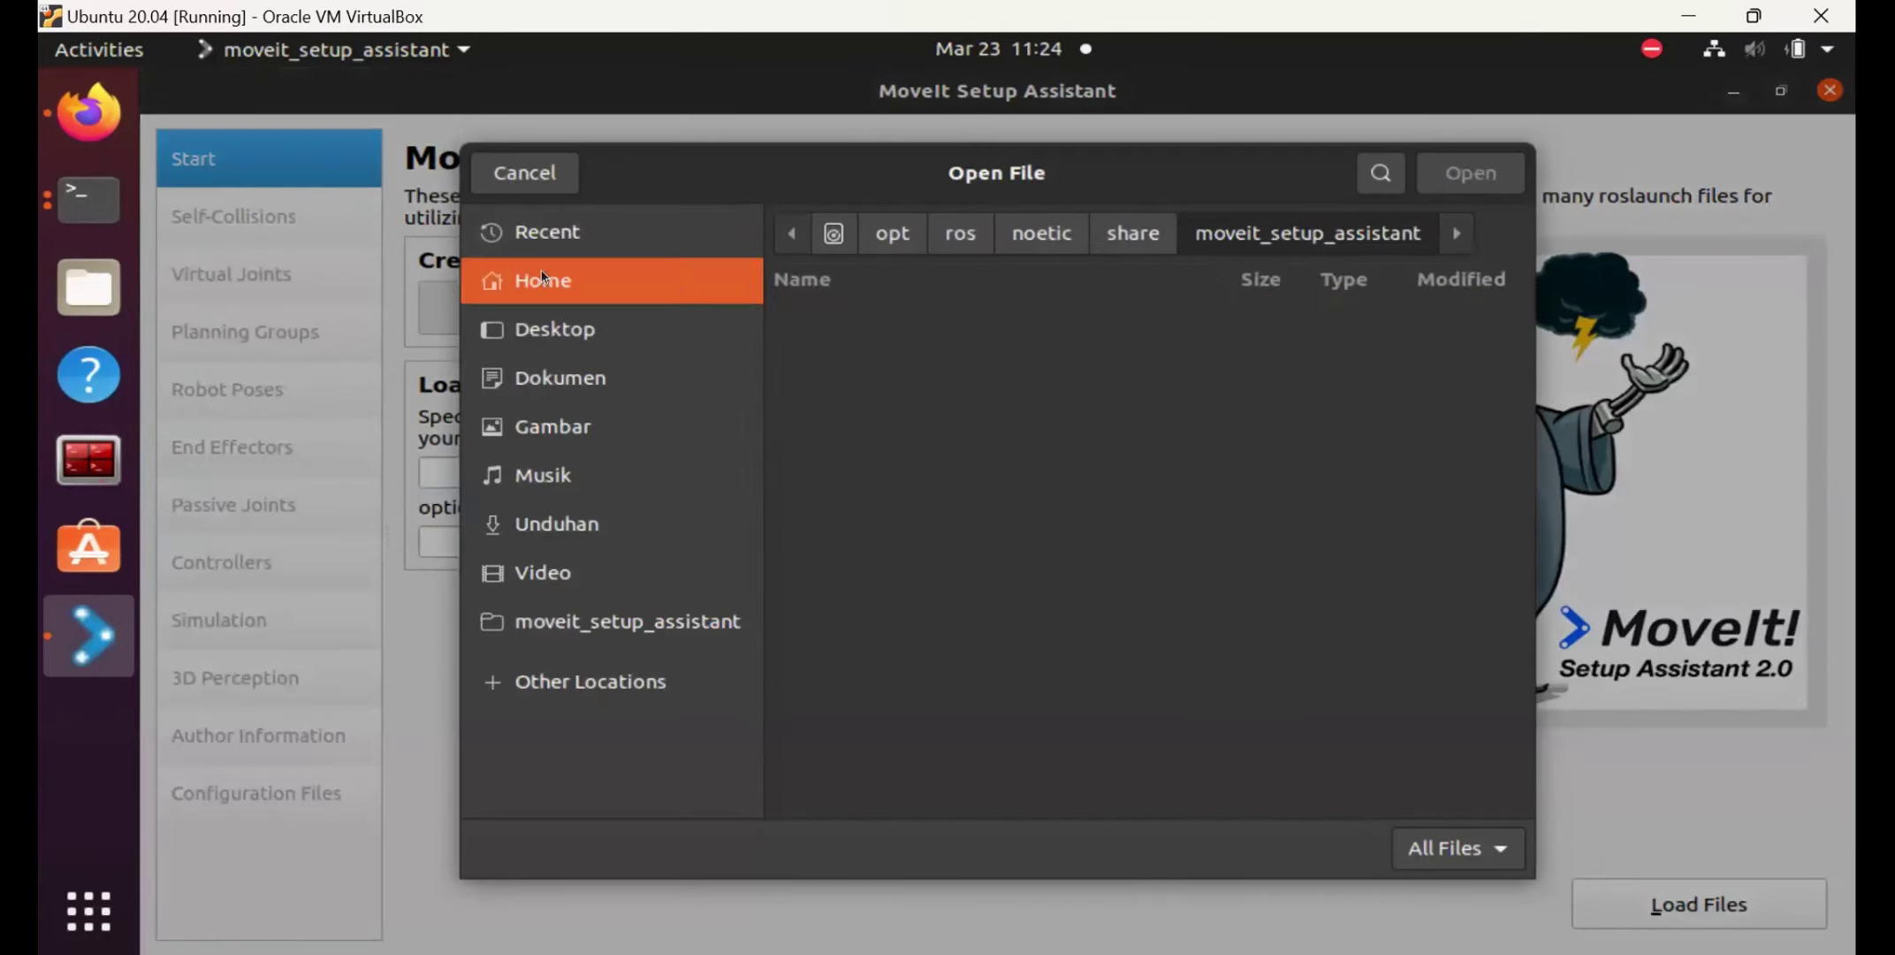
pyautogui.doubleClick(990, 519)
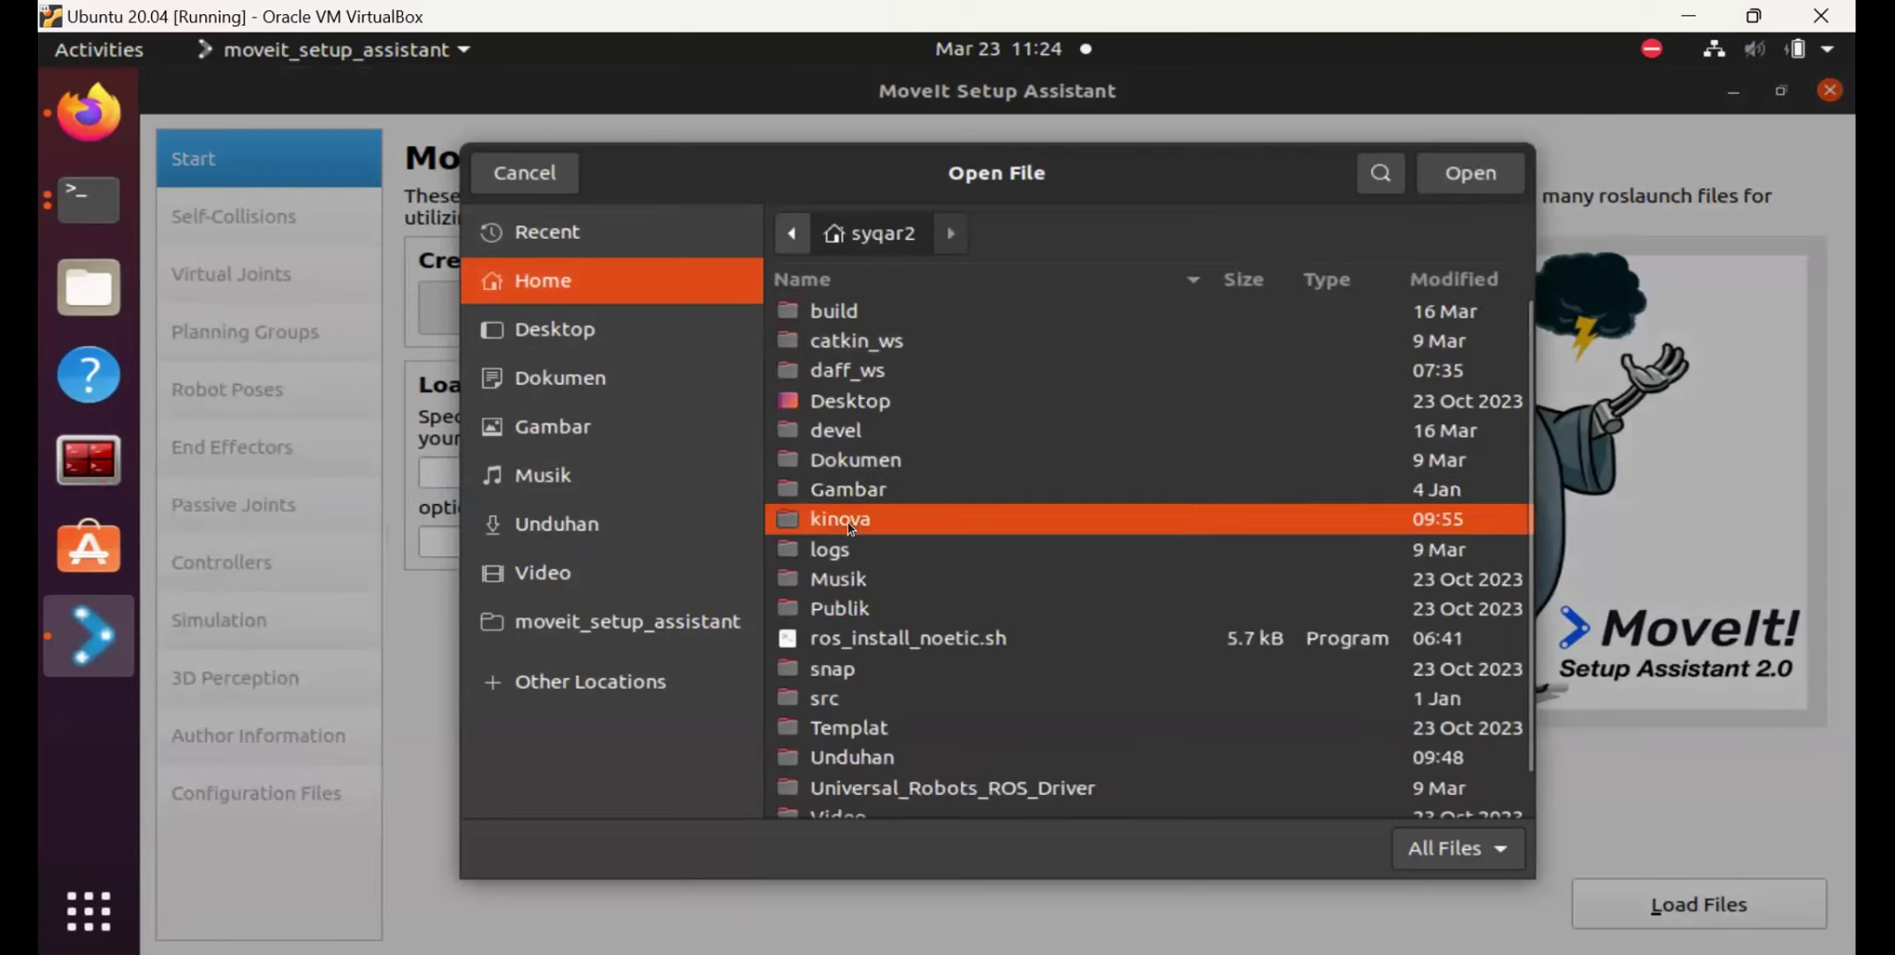
pyautogui.doubleClick(902, 375)
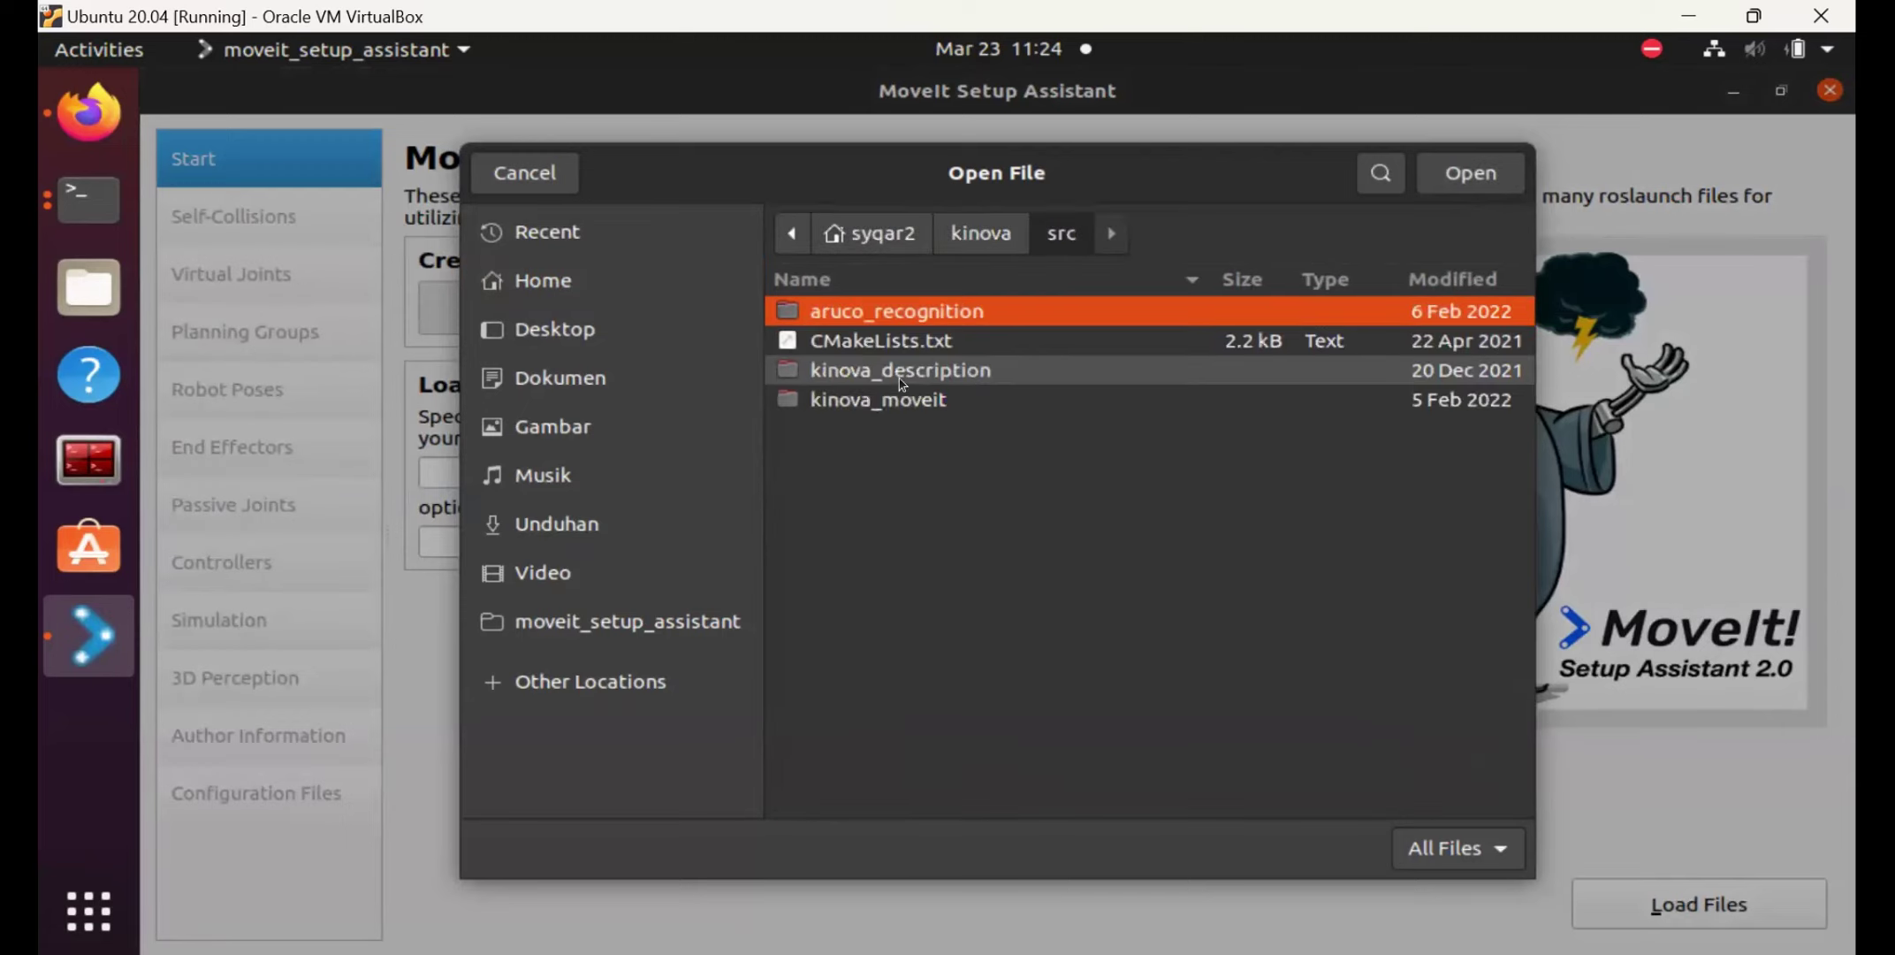
pyautogui.doubleClick(968, 379)
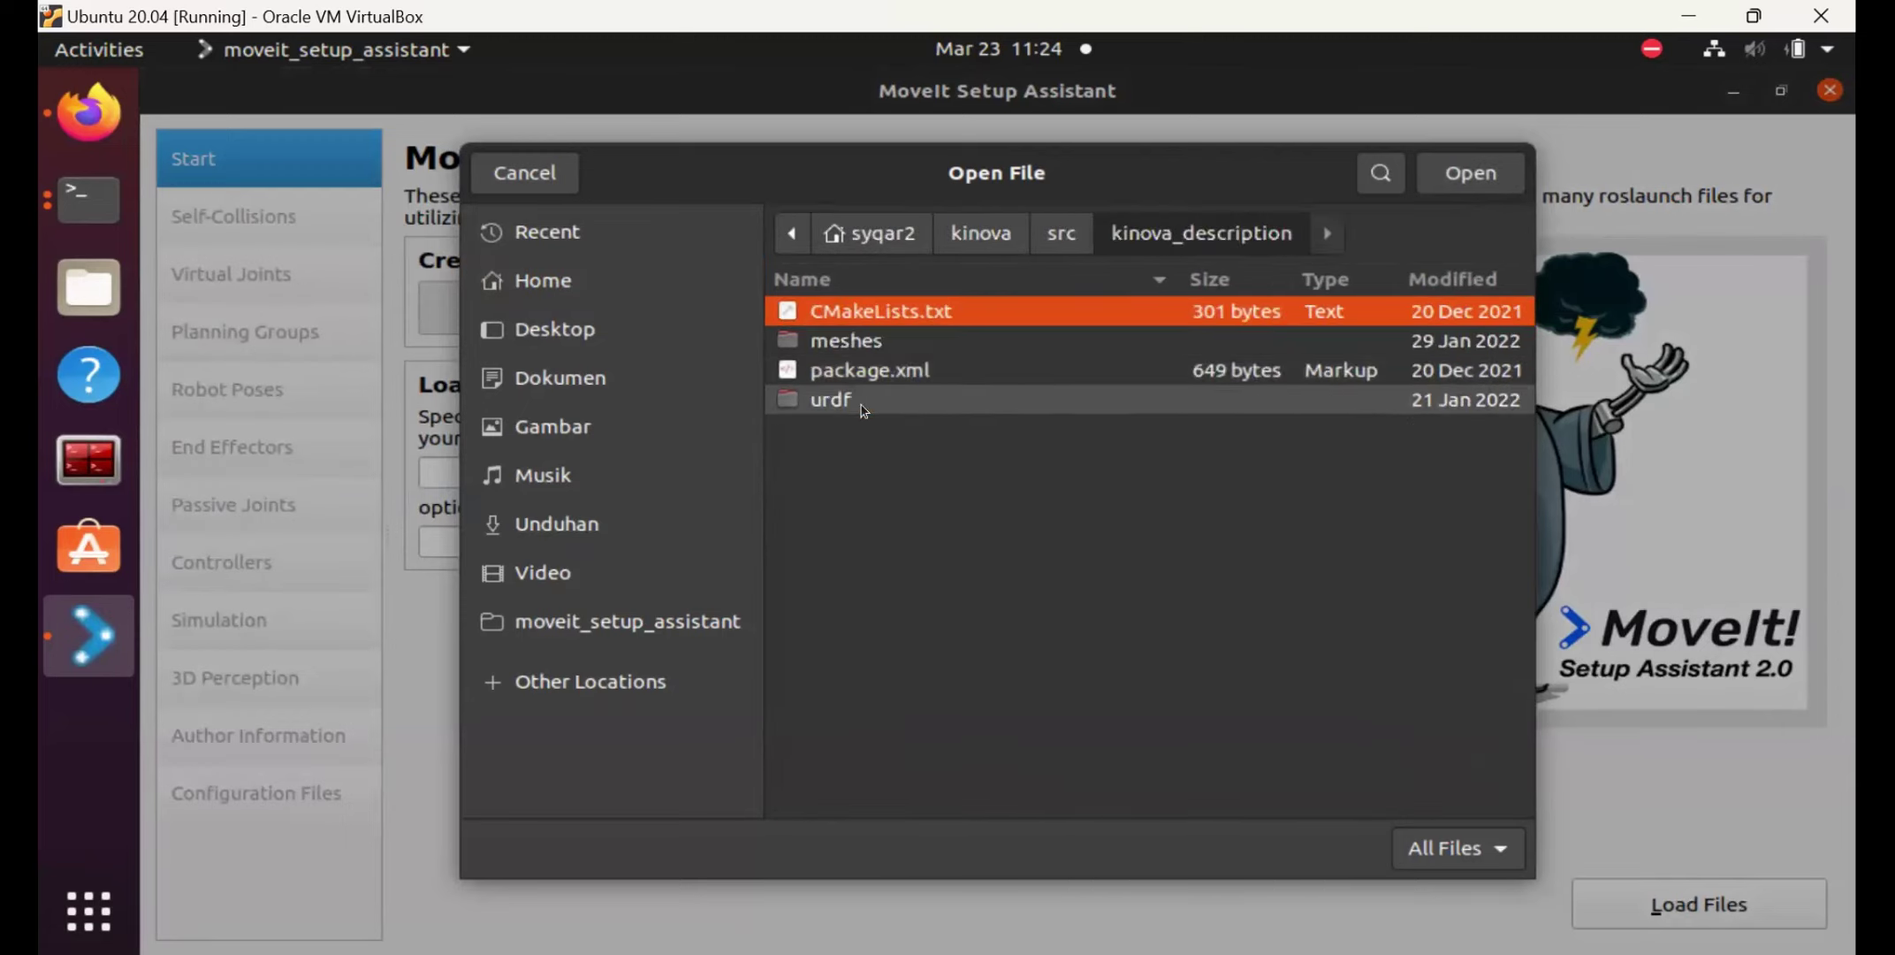
pyautogui.click(867, 412)
pyautogui.doubleClick(867, 412)
pyautogui.click(997, 399)
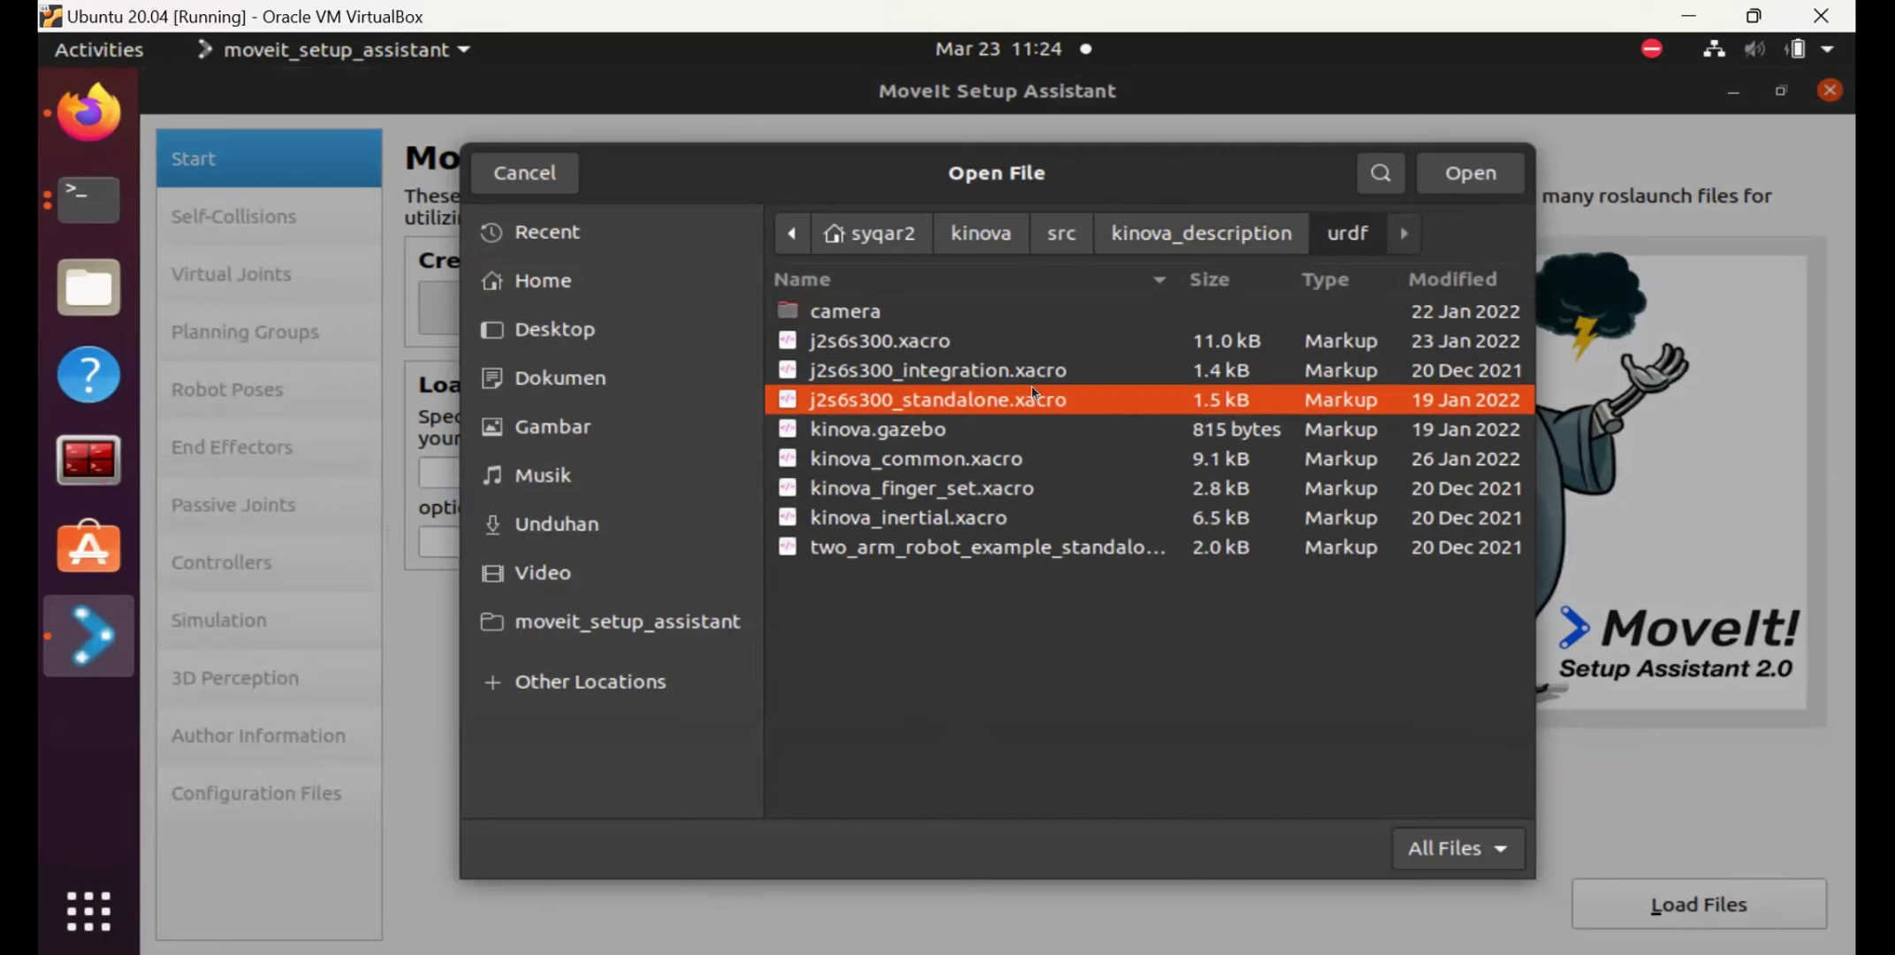
pyautogui.click(1479, 168)
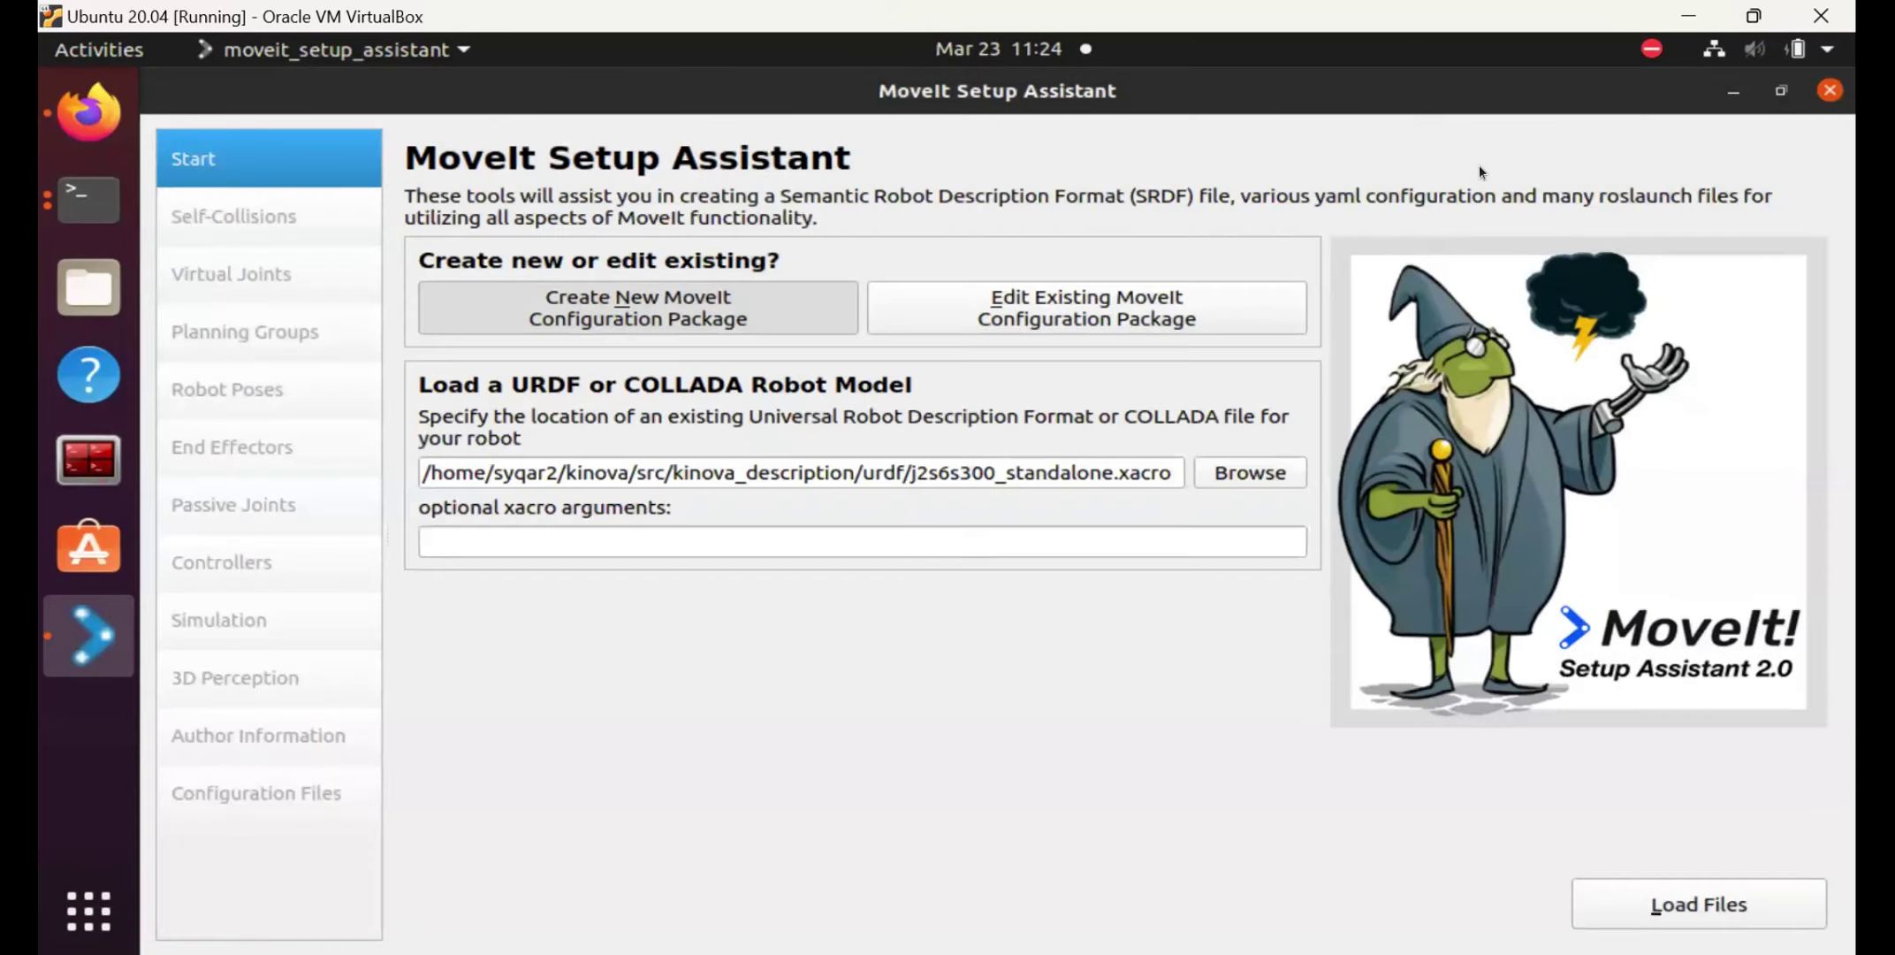
pyautogui.click(1691, 886)
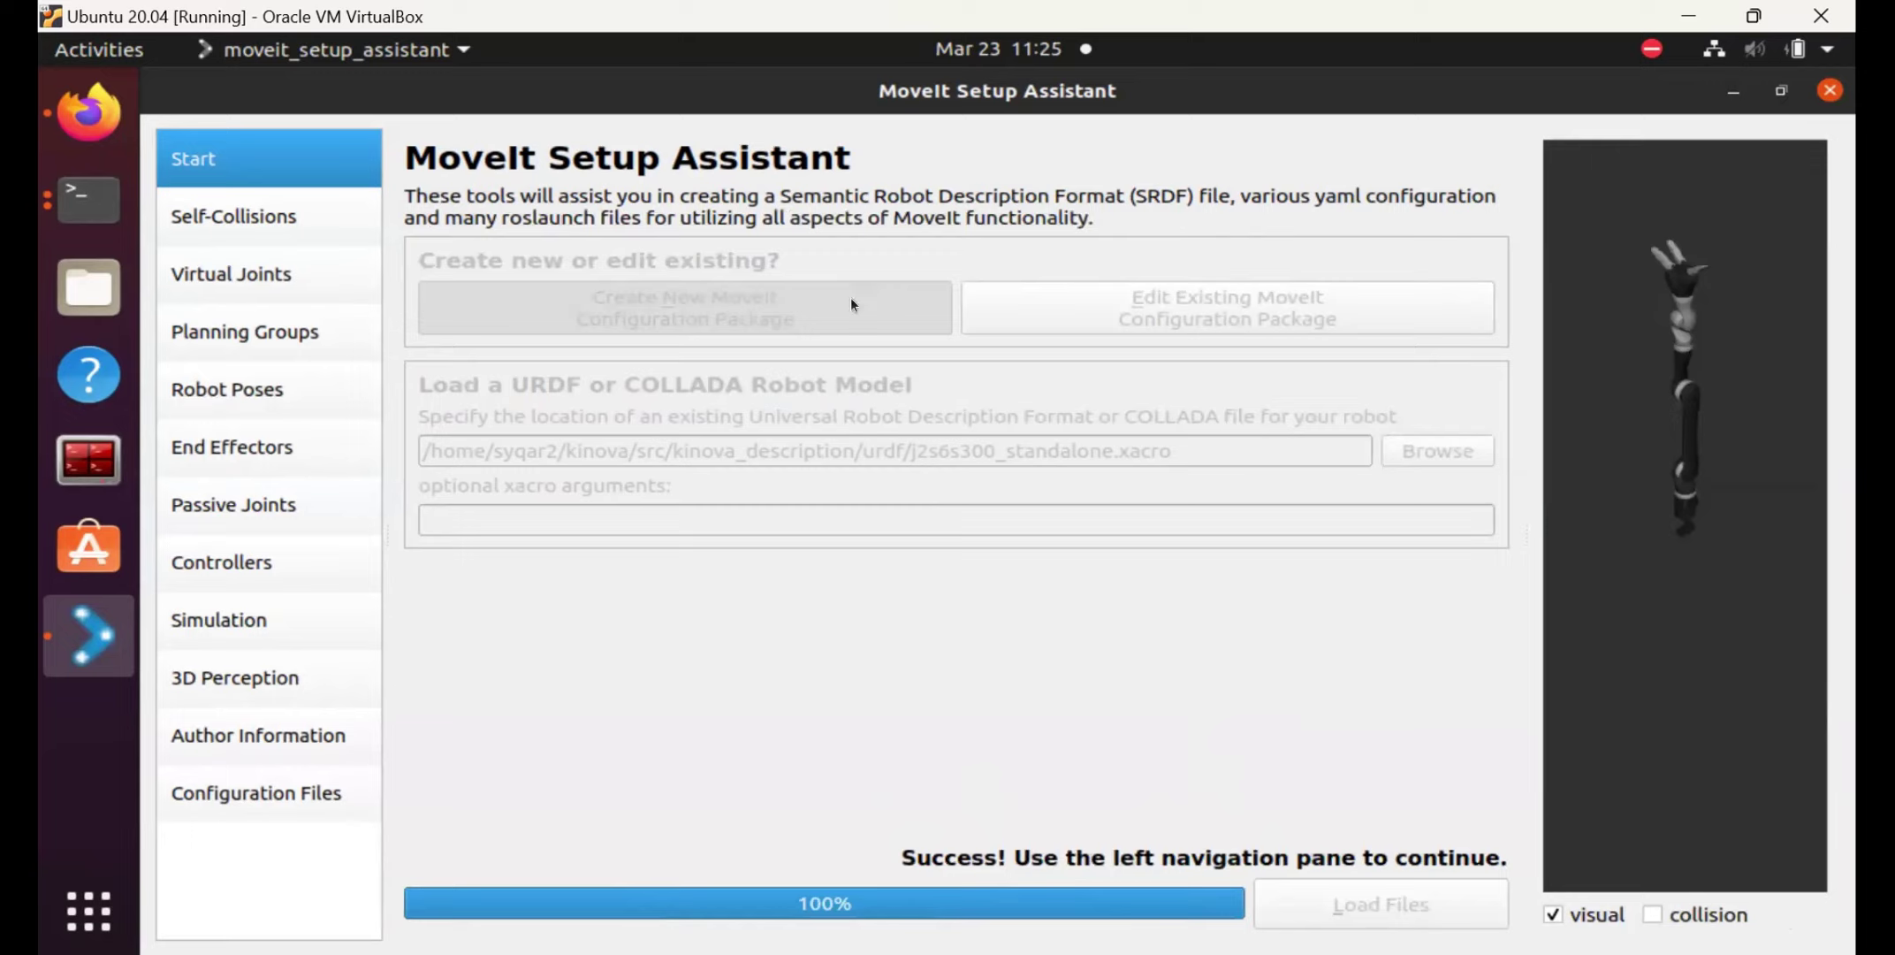
# Generate the self-collision matrix for the j2s6s300 links at 10000 samples.
pyautogui.click(245, 219)
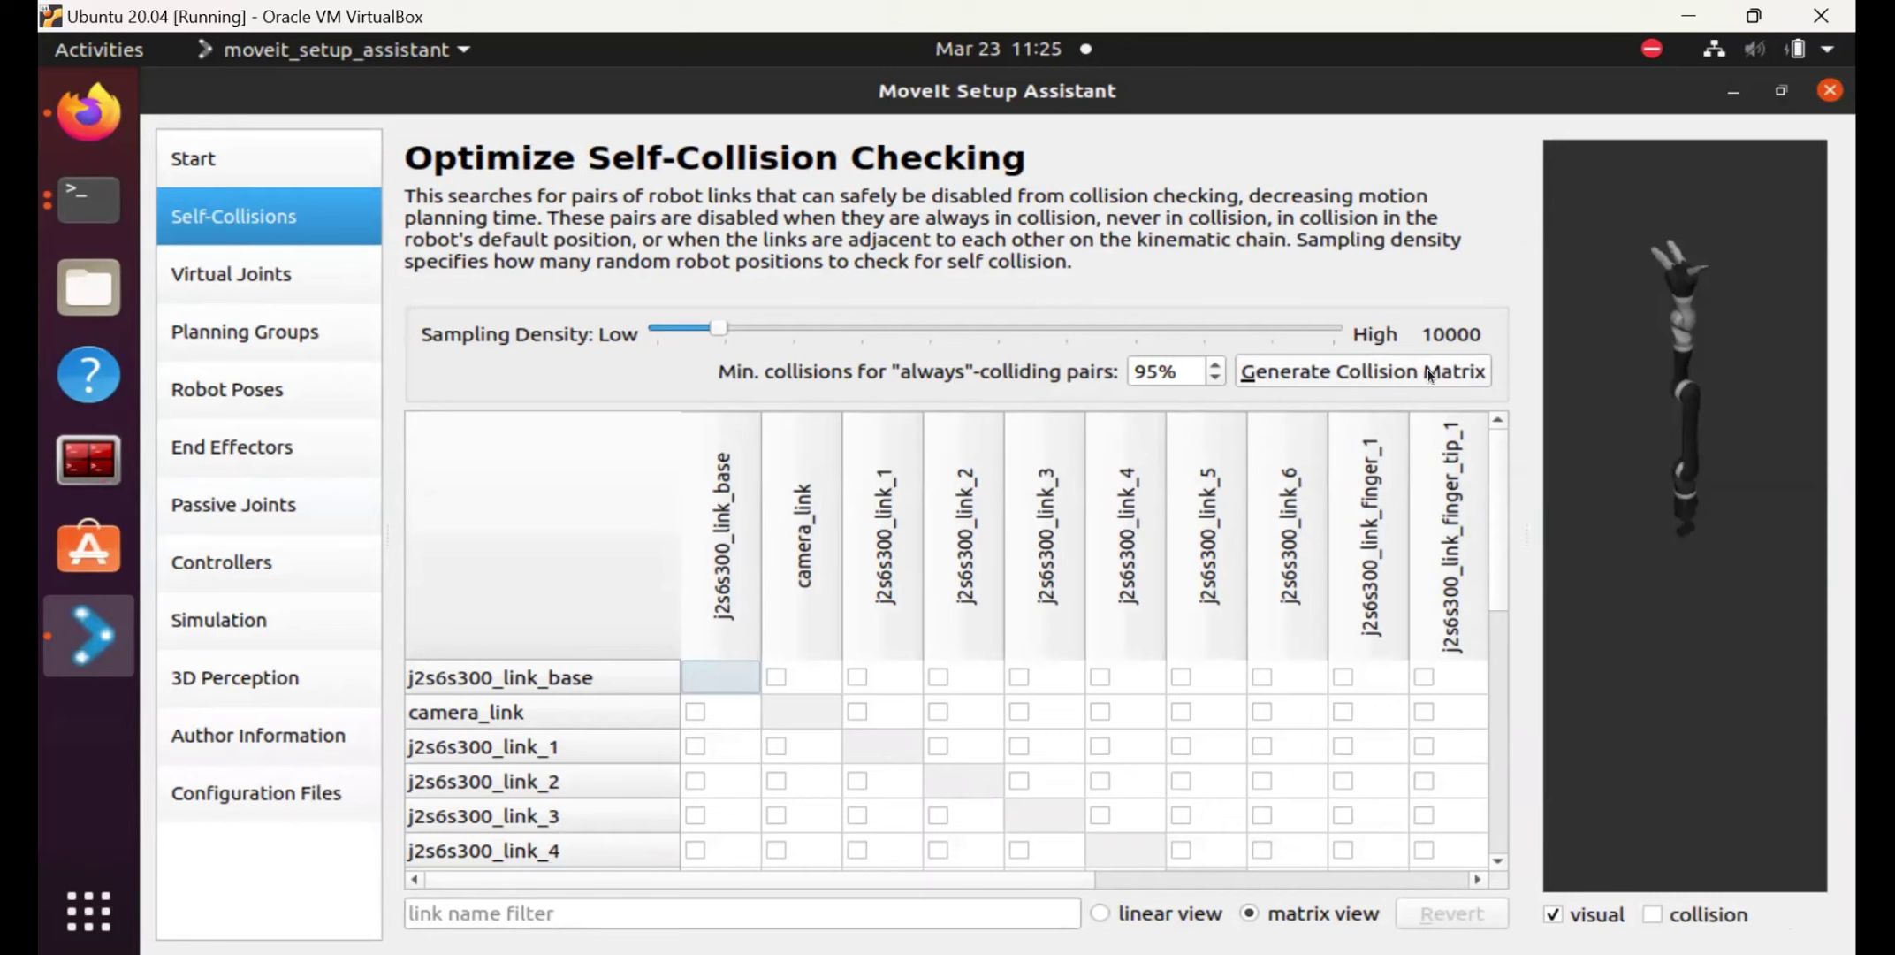
pyautogui.click(1429, 372)
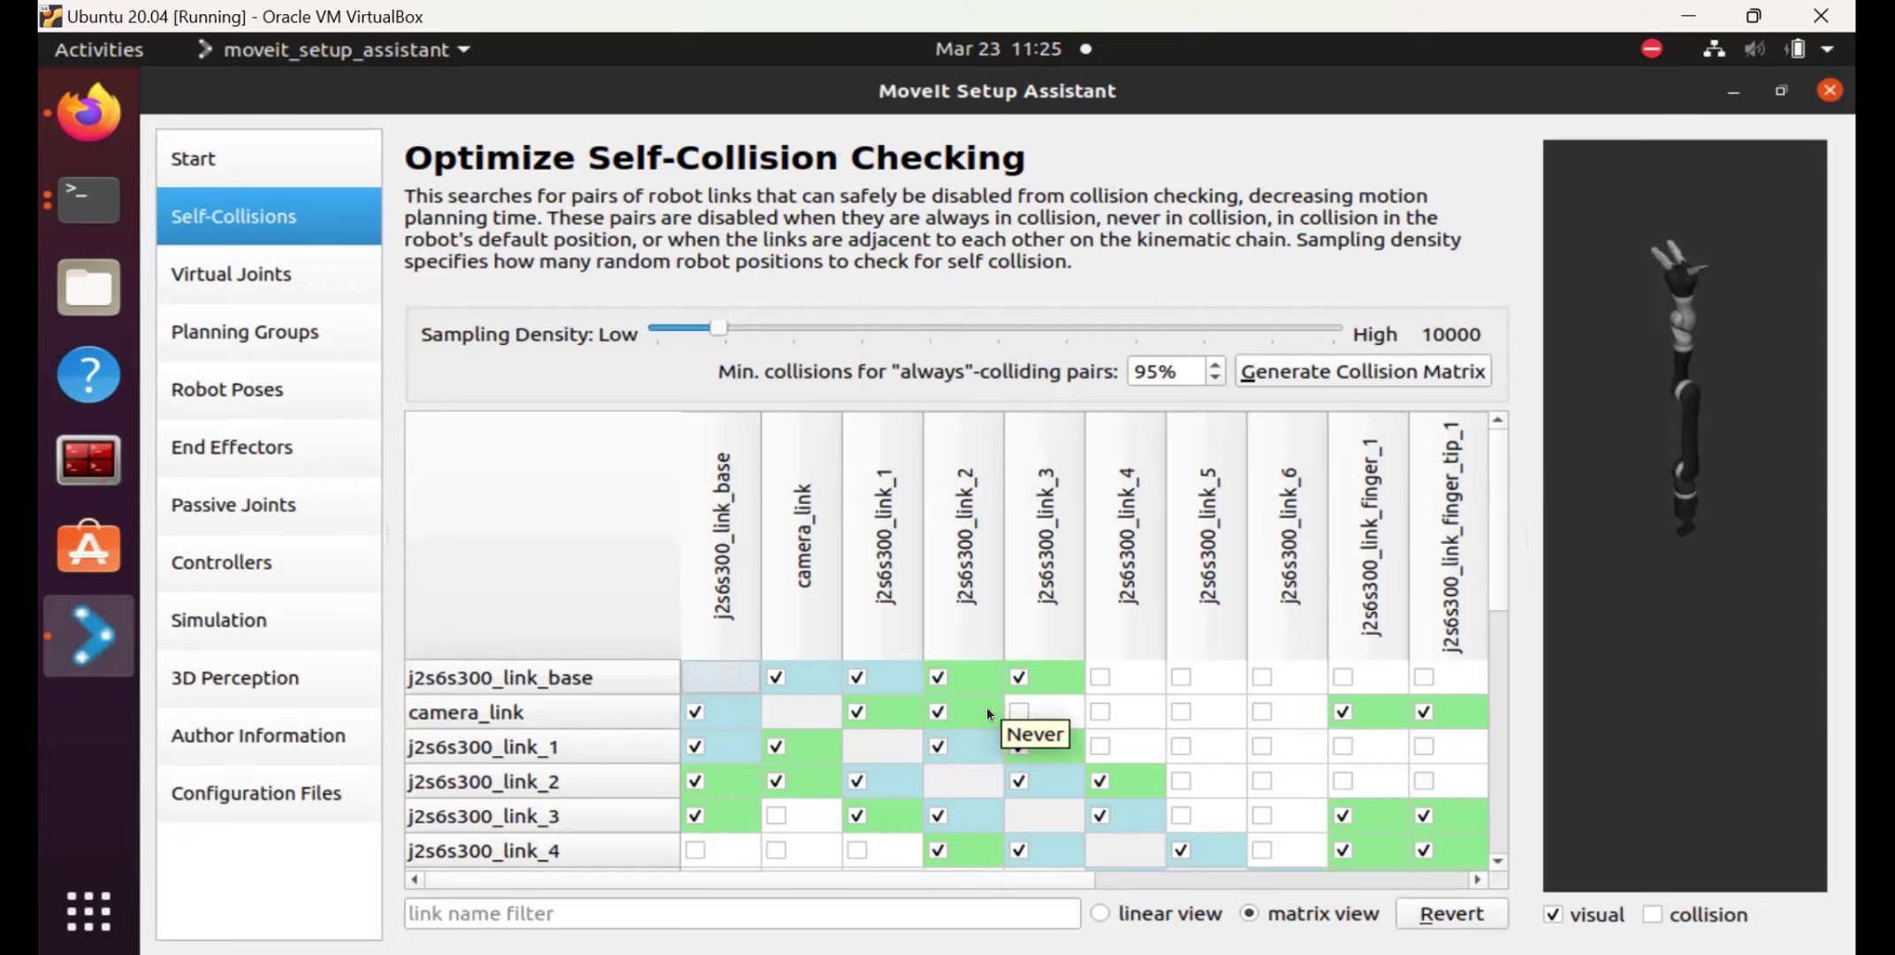
pyautogui.click(1499, 862)
pyautogui.click(1499, 862)
pyautogui.click(1498, 862)
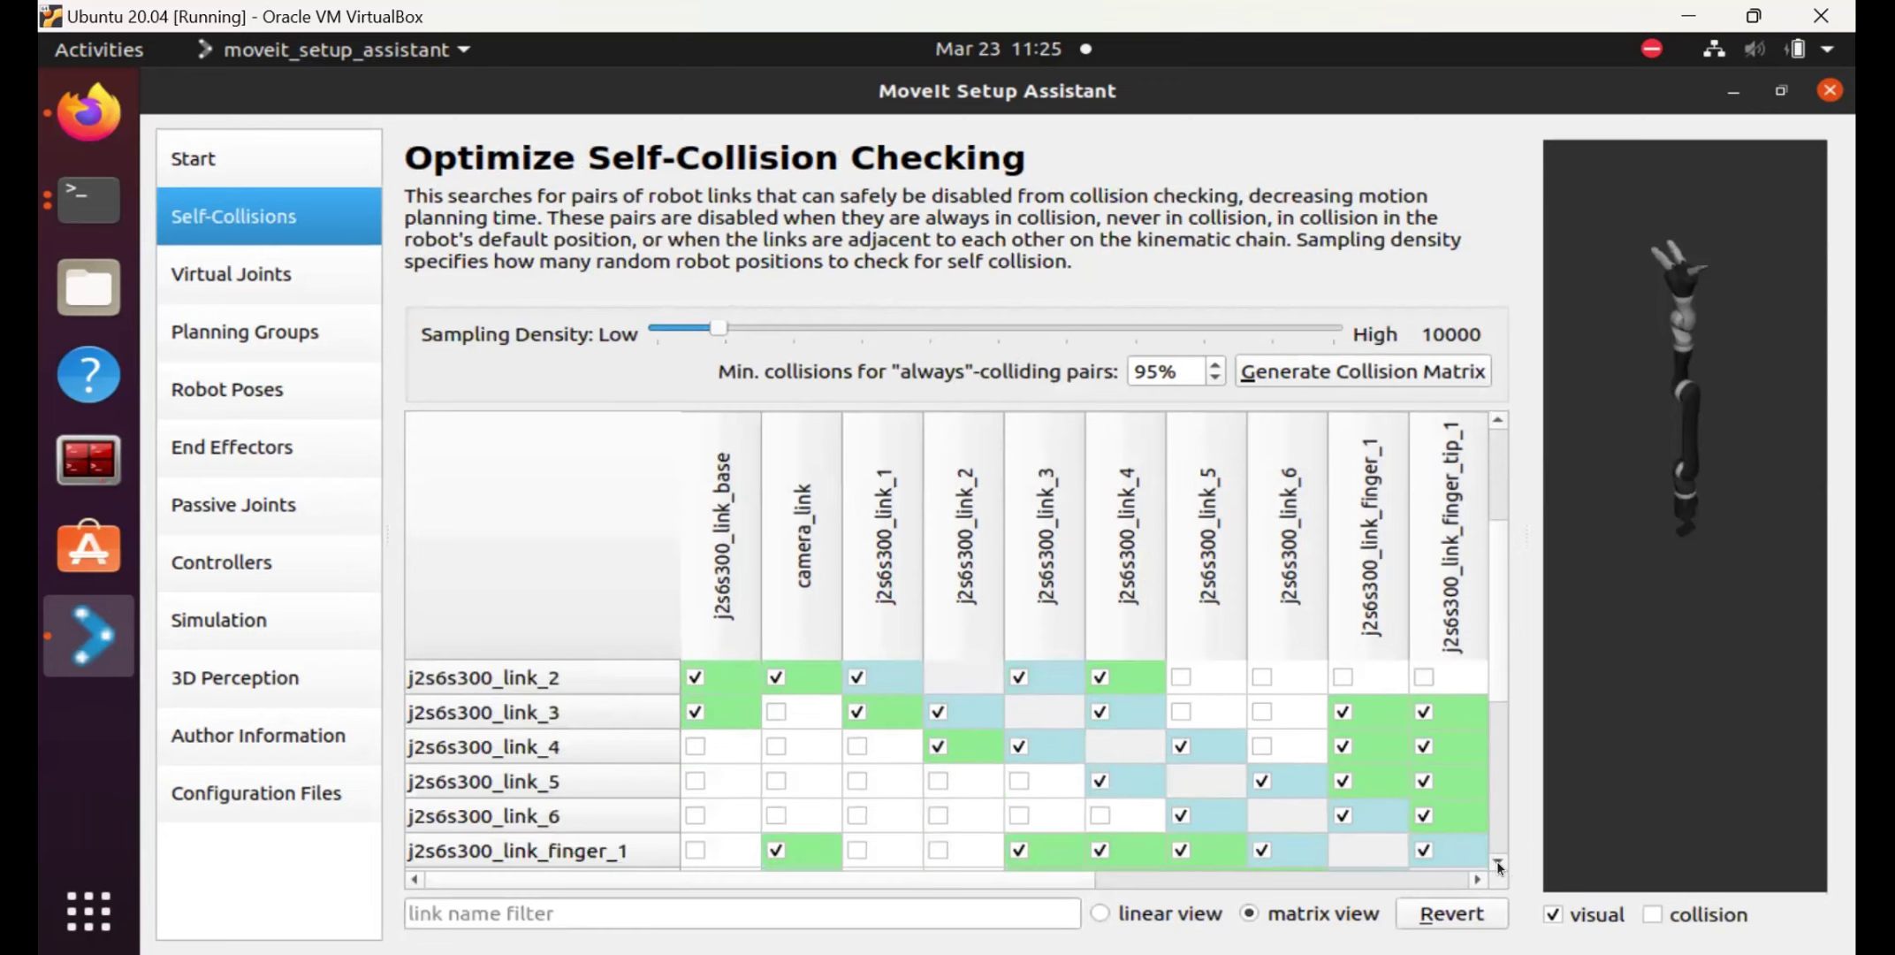
pyautogui.click(1499, 862)
pyautogui.click(1498, 862)
pyautogui.click(1499, 862)
pyautogui.click(1498, 862)
pyautogui.click(1498, 862)
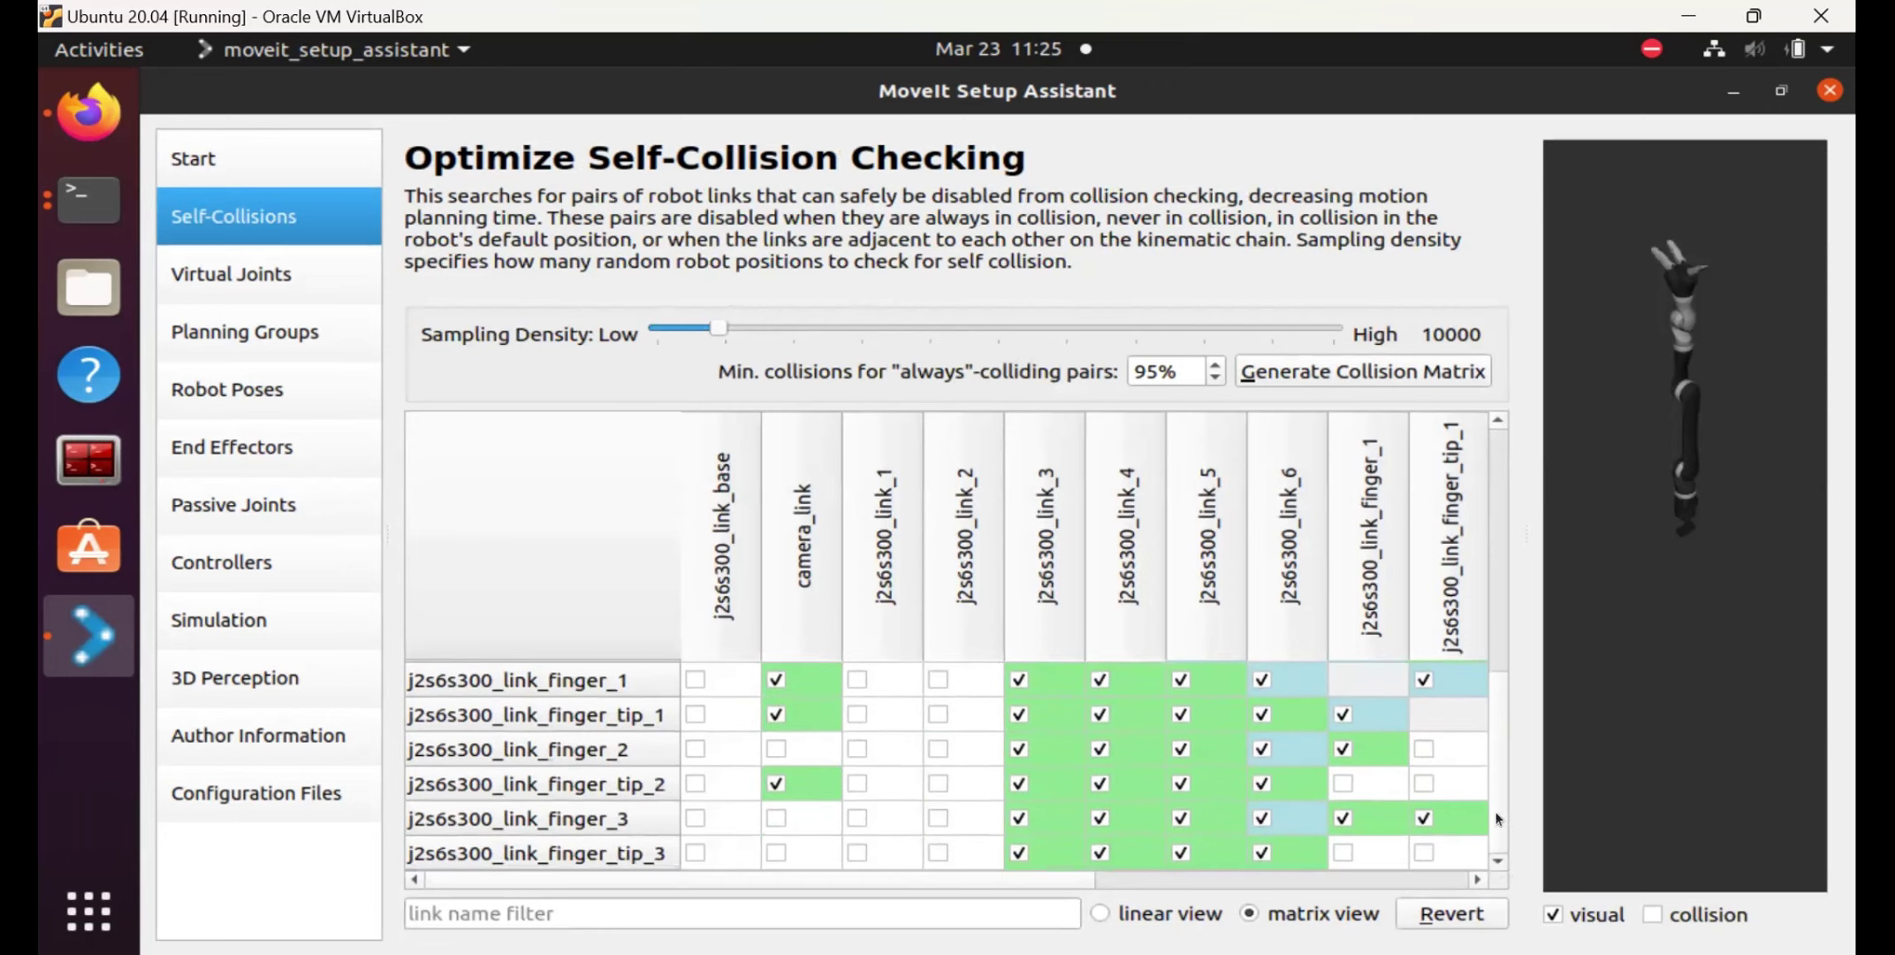
# Scroll through the generated collision matrix, then go to the Virtual Joints page.
pyautogui.moveTo(1498, 817); pyautogui.dragTo(1491, 470)
pyautogui.scroll(-3, 1494, 778)
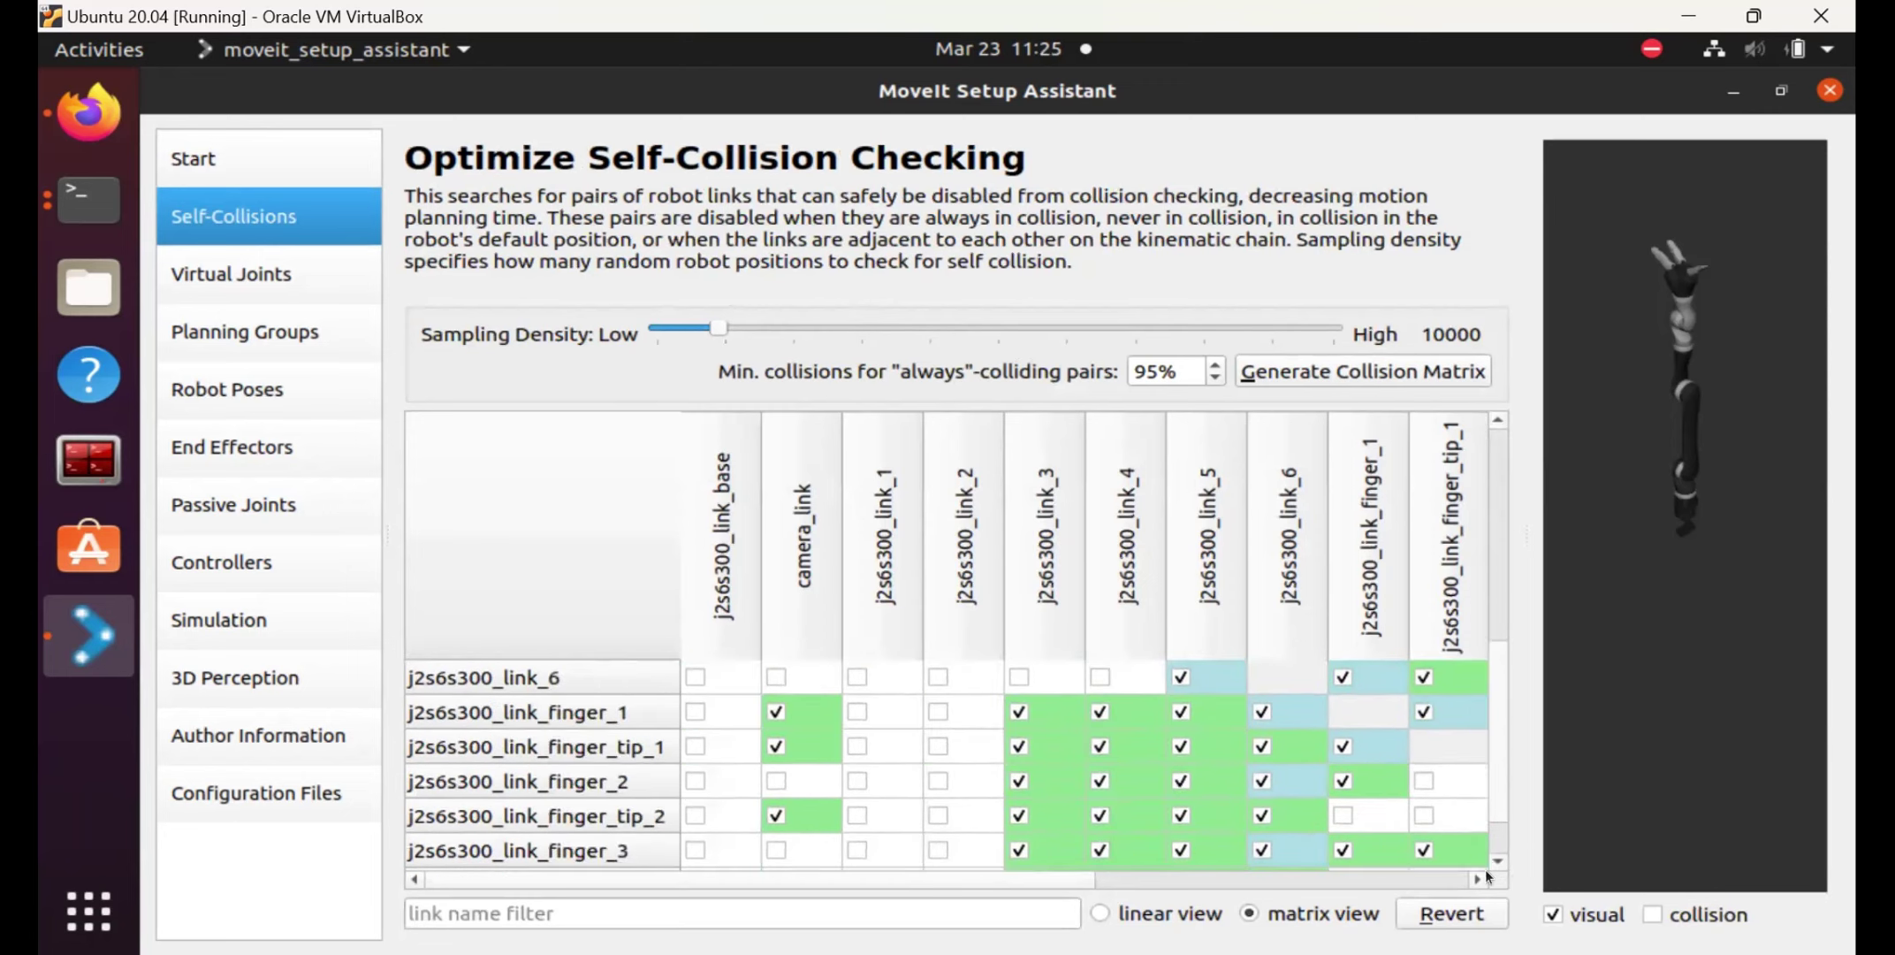
pyautogui.click(260, 282)
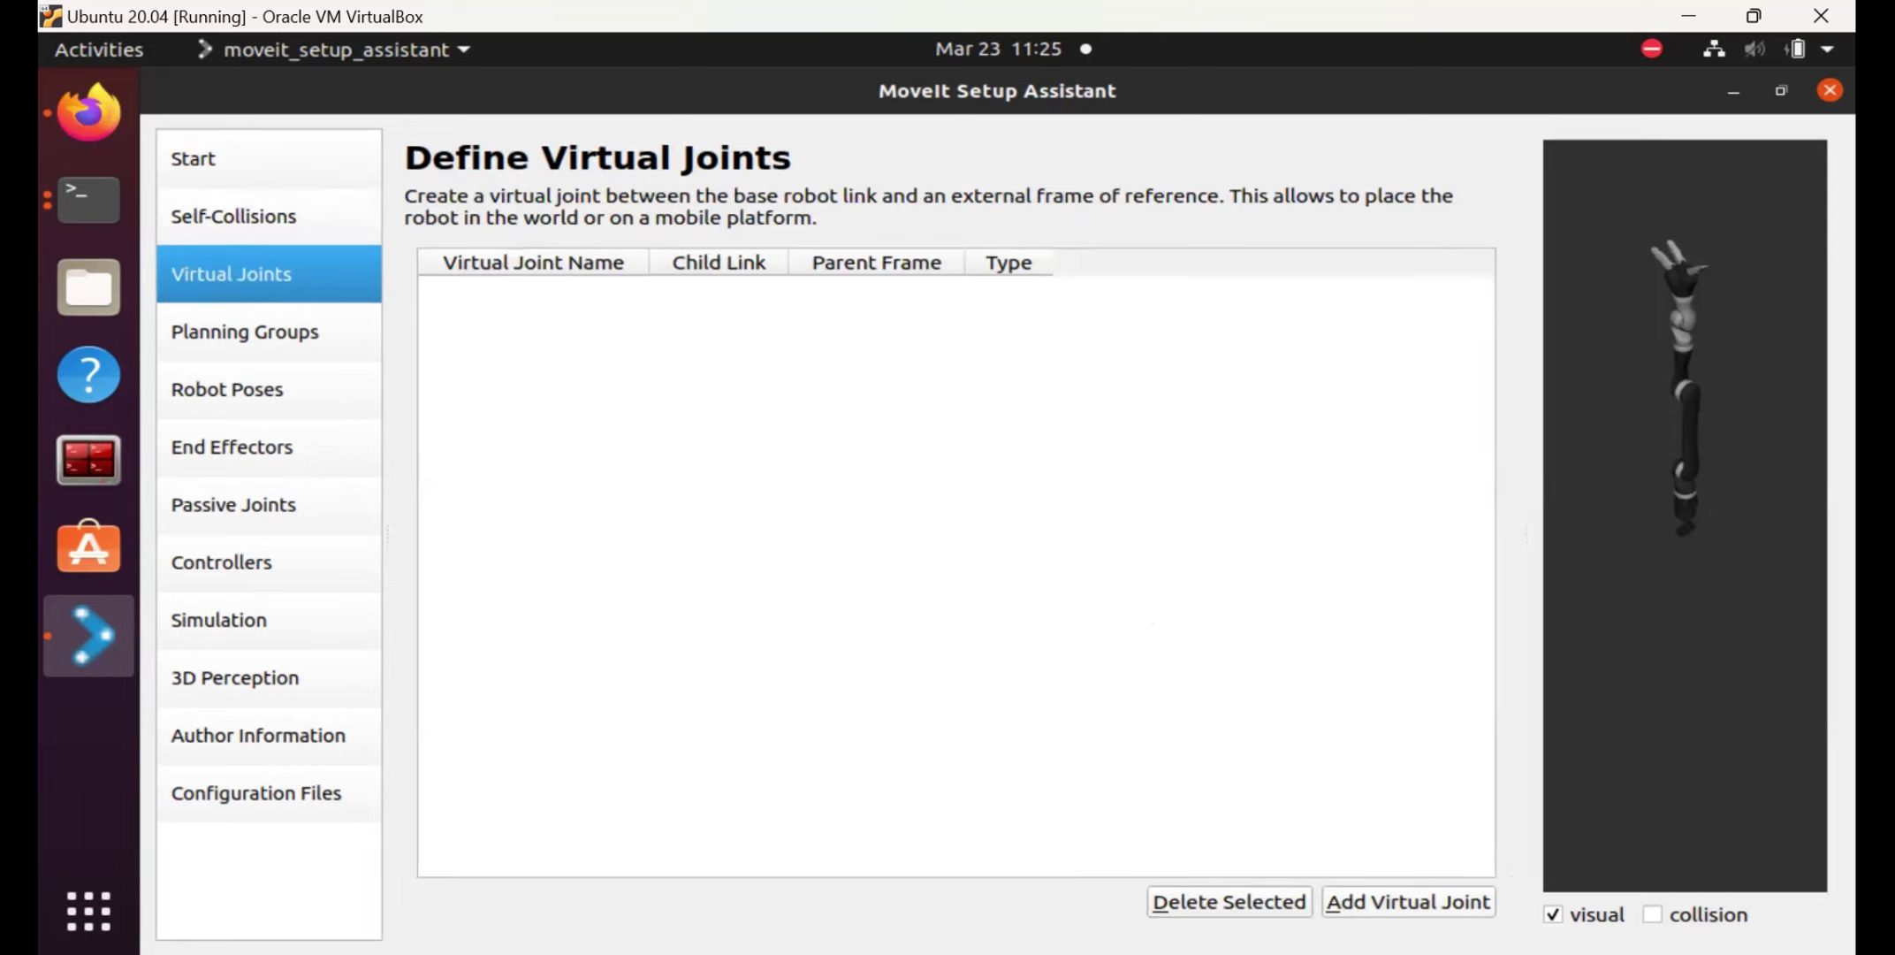
# Add a fixed virtual_joint with child link j2s6s300_link_base and parent frame world.
pyautogui.hotkey('alt', 'a')
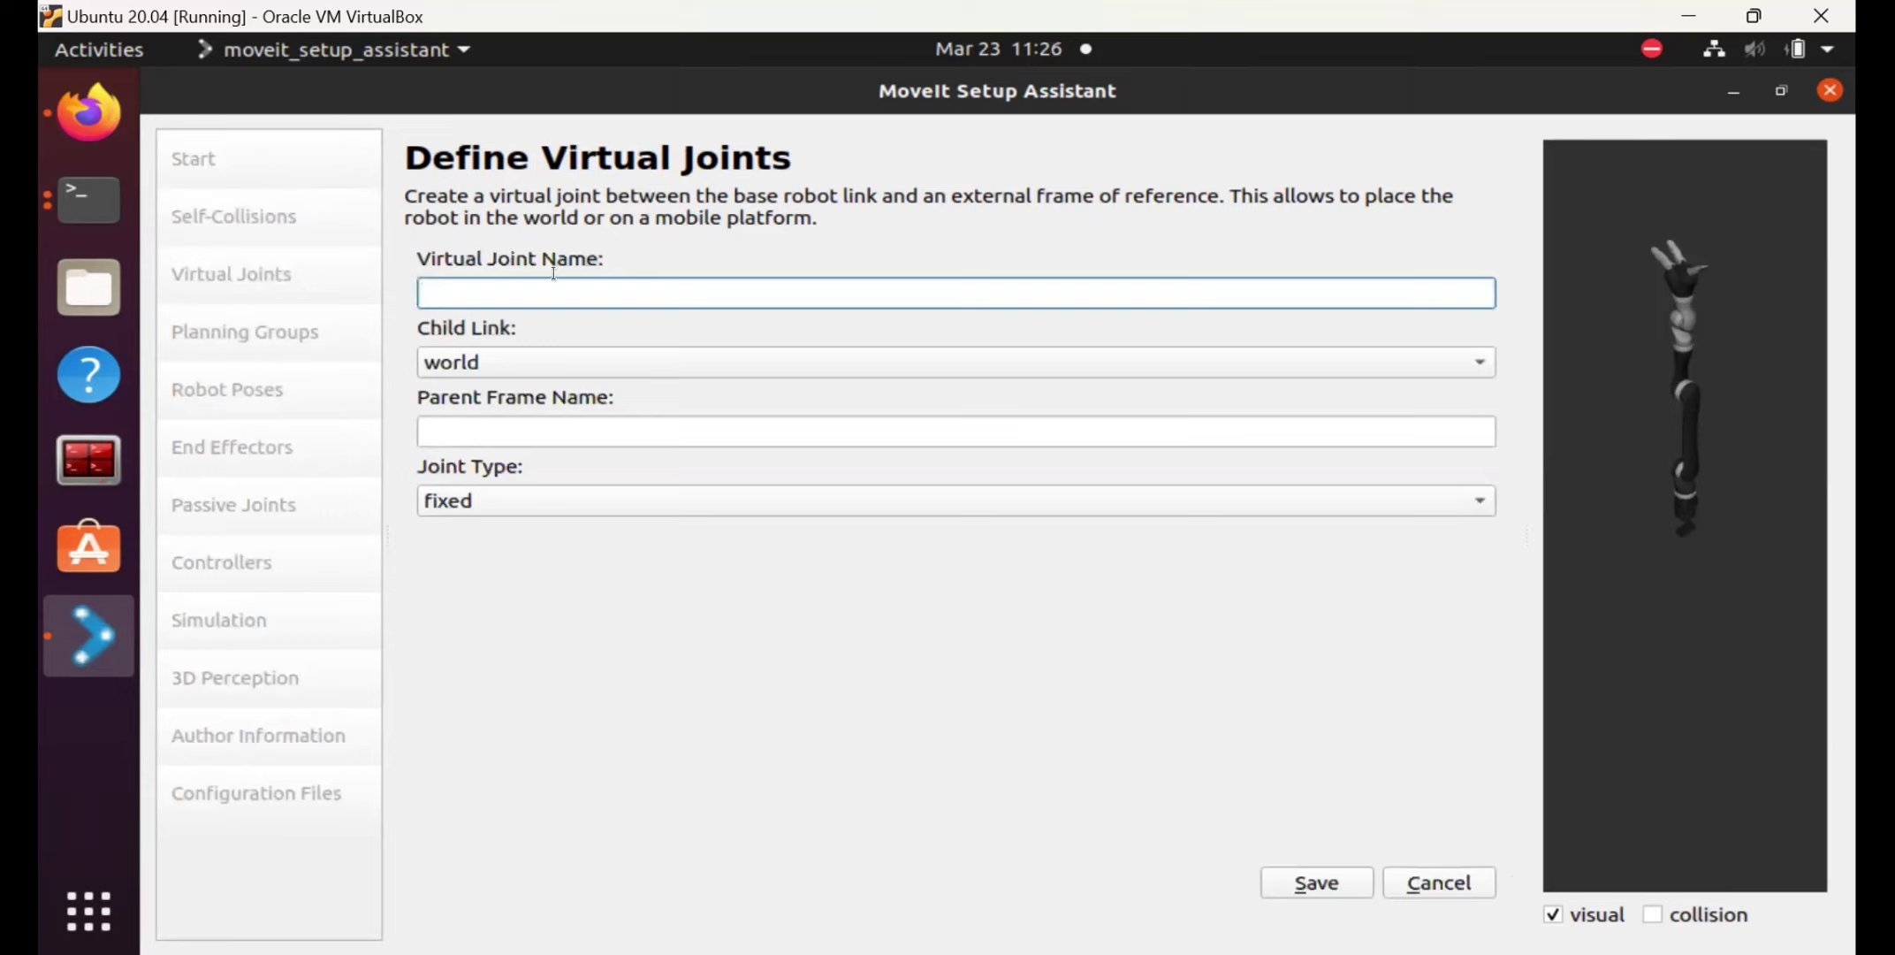
pyautogui.write('virtual_joint')
pyautogui.click(671, 360)
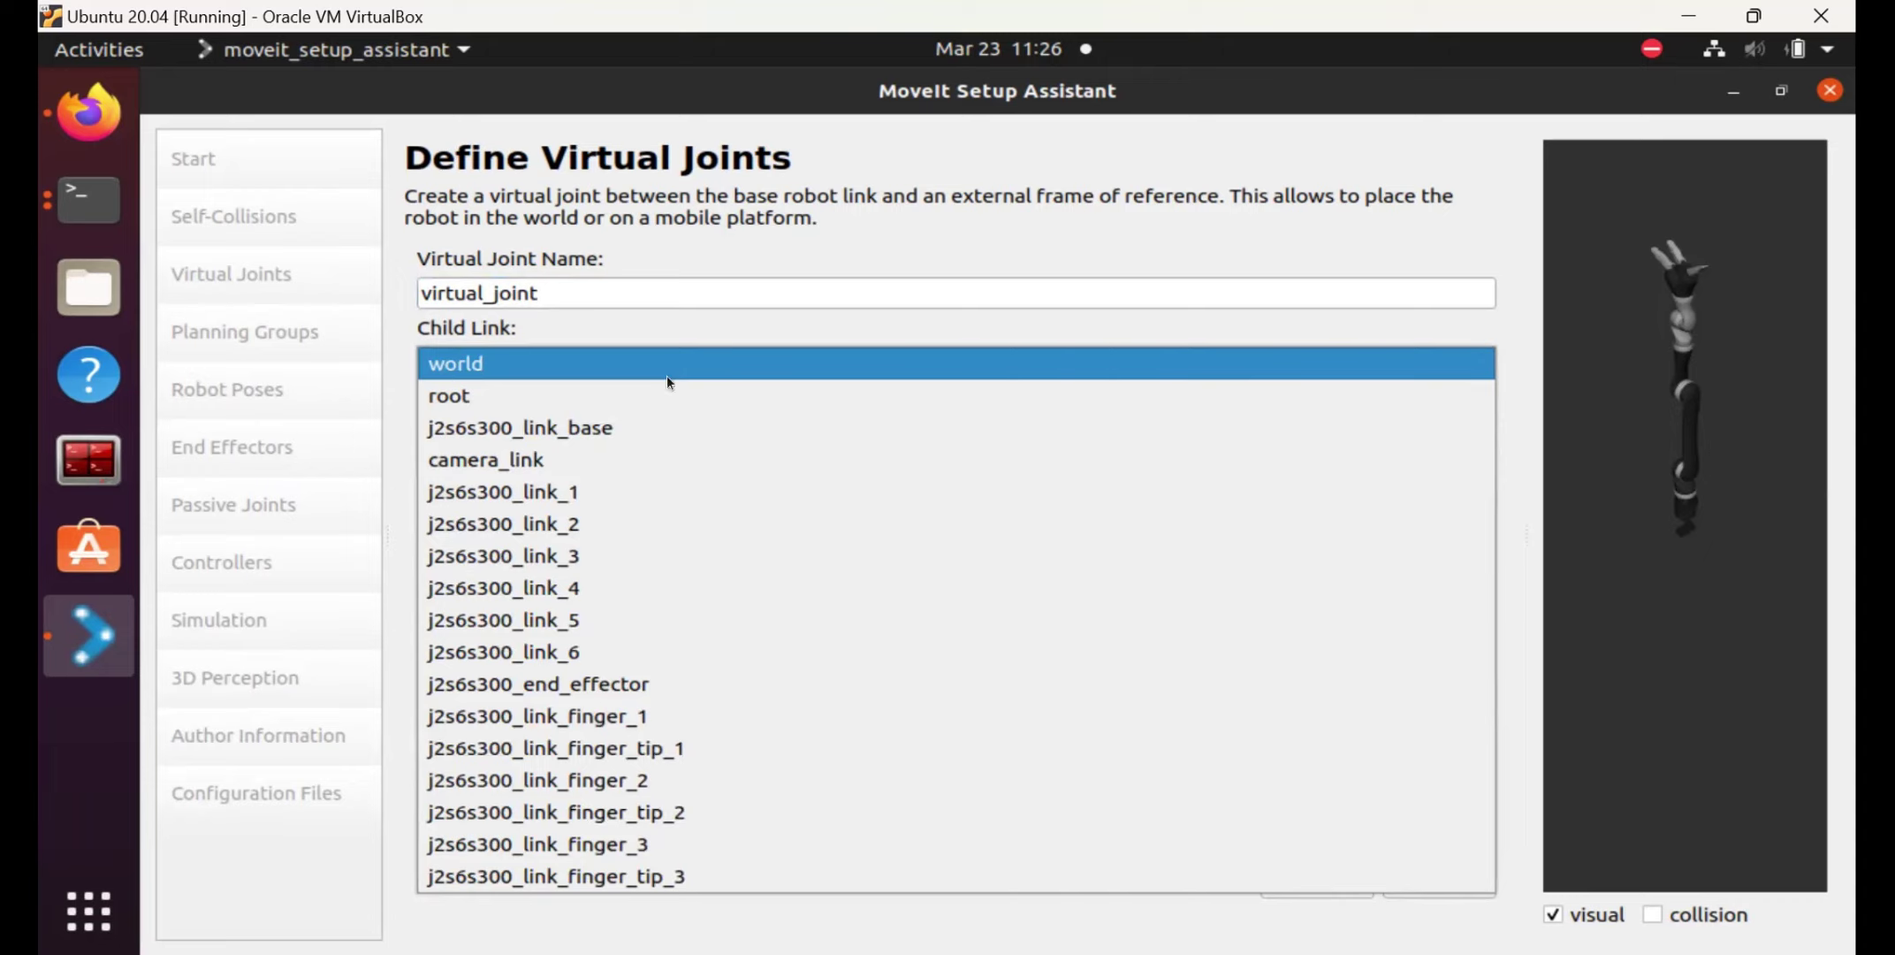
pyautogui.click(615, 429)
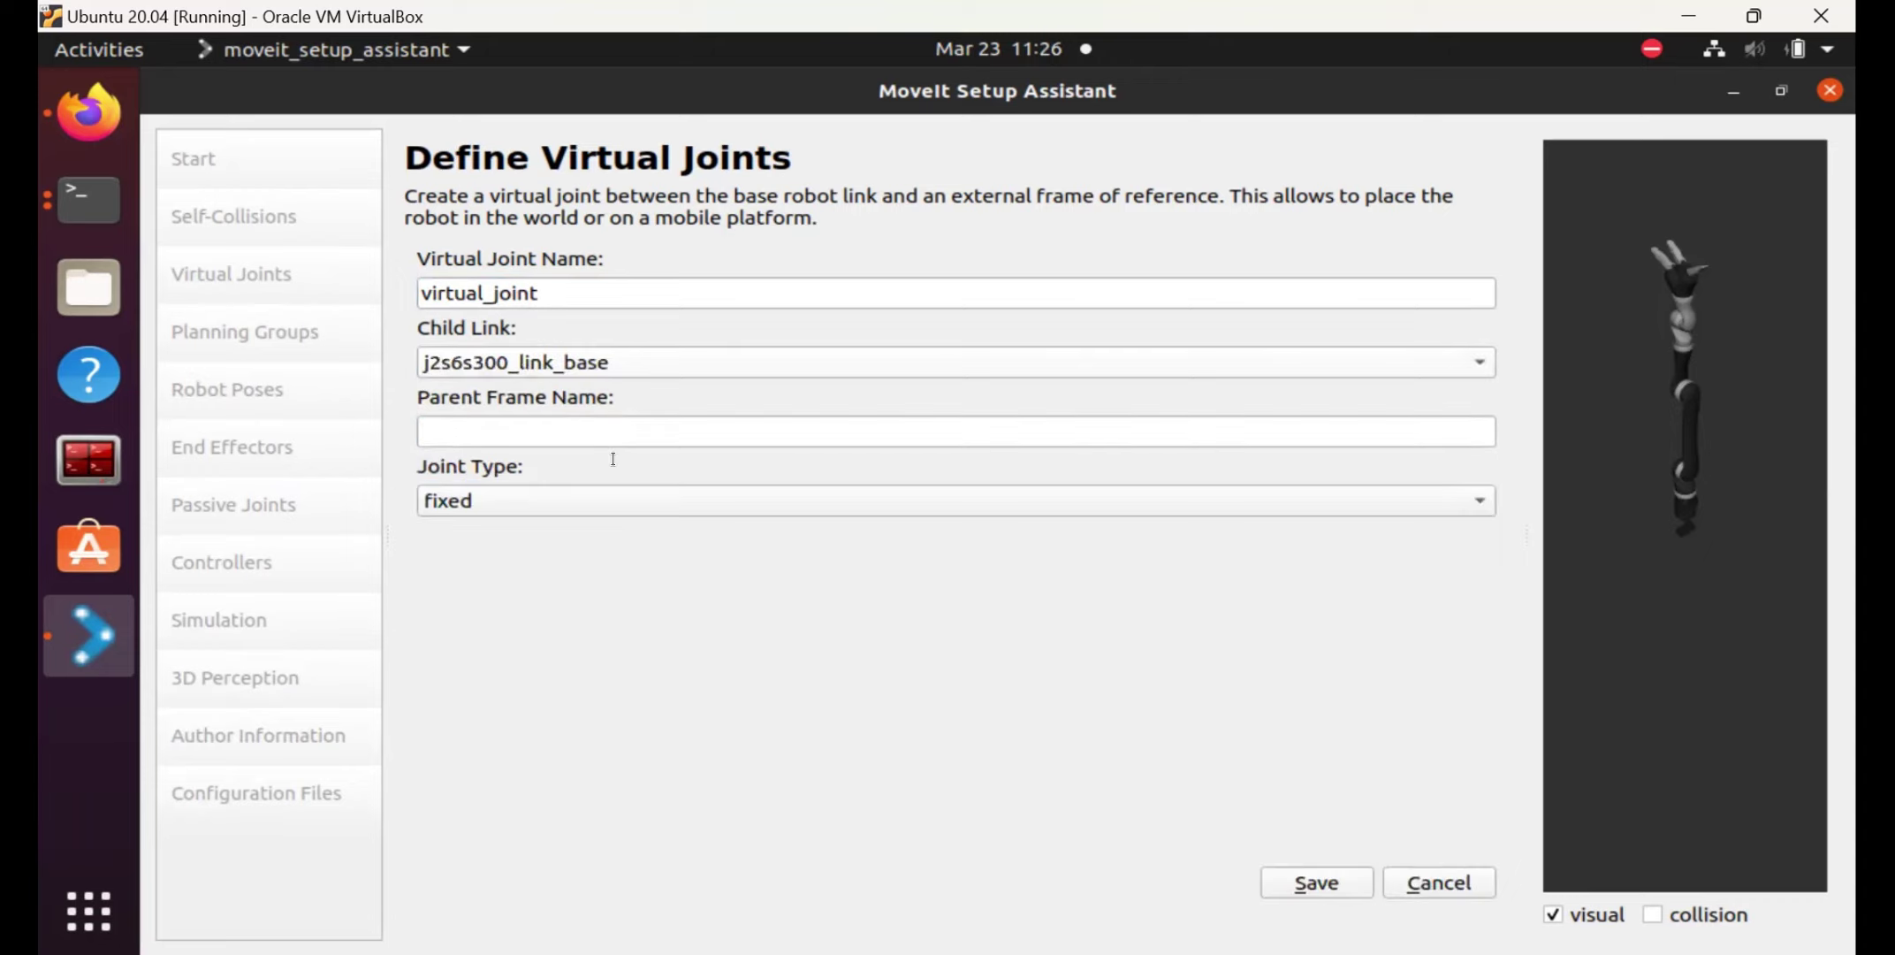
pyautogui.click(618, 440)
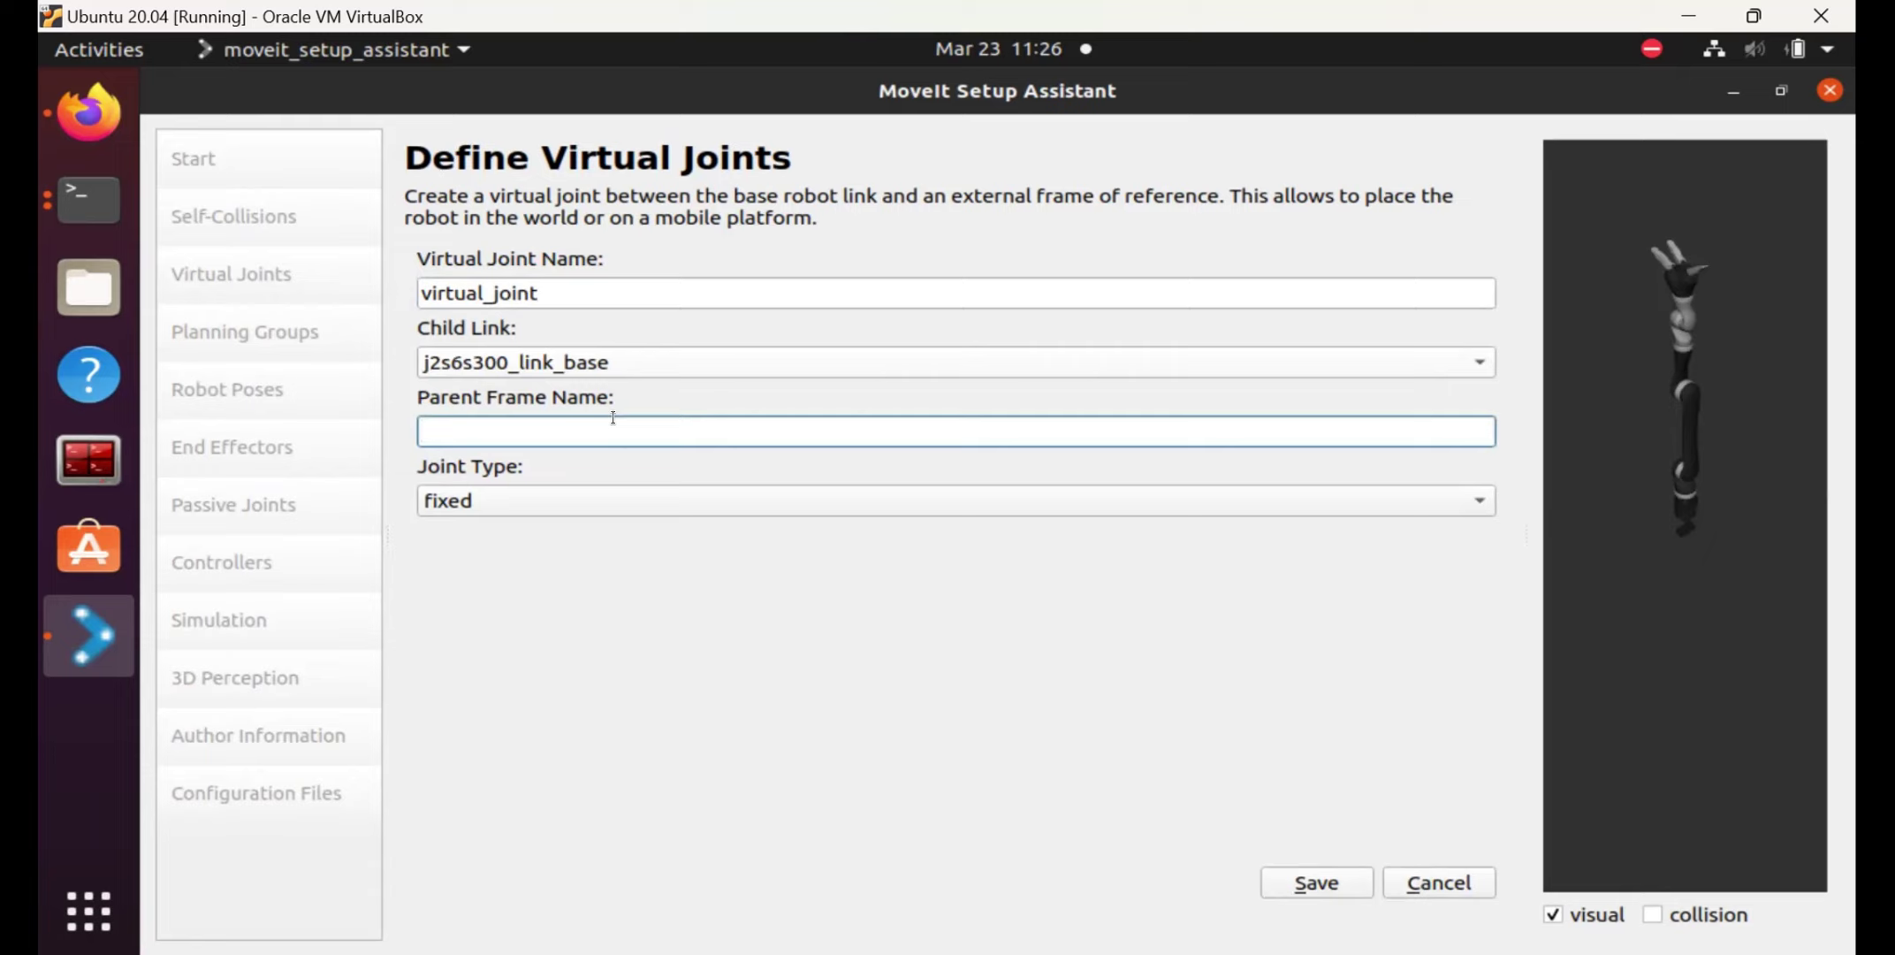
pyautogui.write('world')
pyautogui.click(1317, 882)
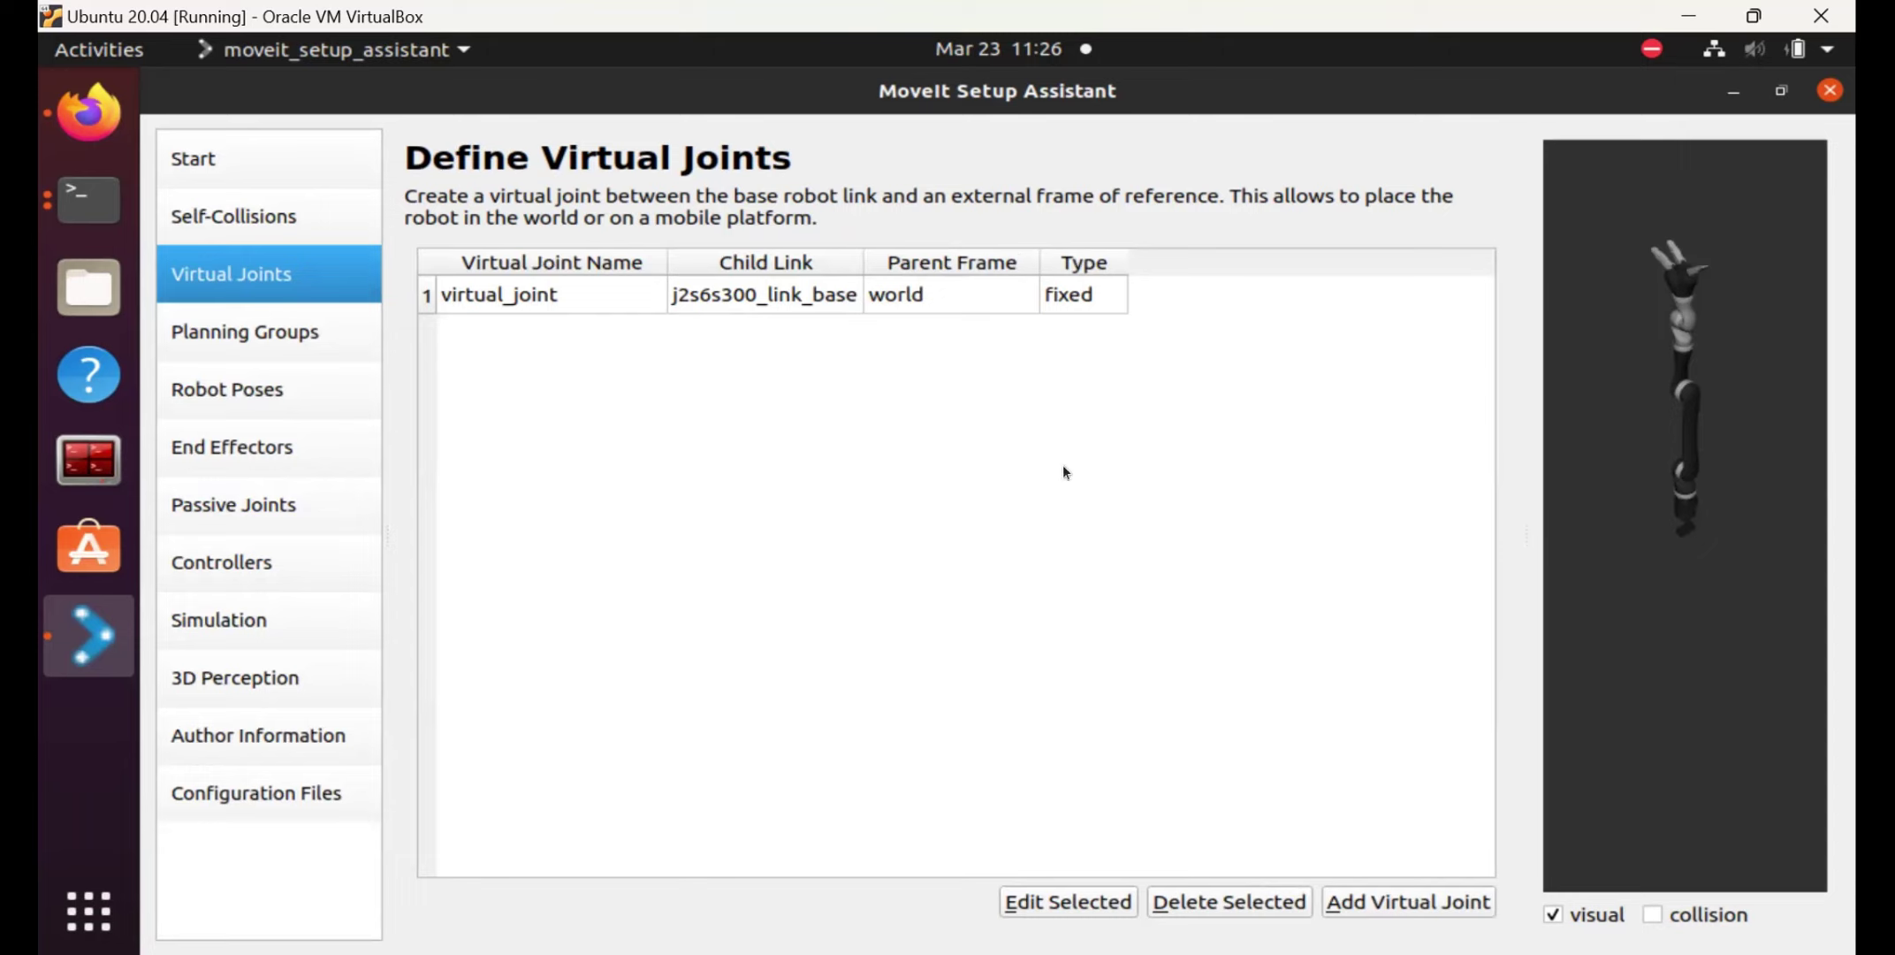
# Select the new virtual_joint entry, then go to the Planning Groups page.
pyautogui.click(778, 283)
pyautogui.click(583, 358)
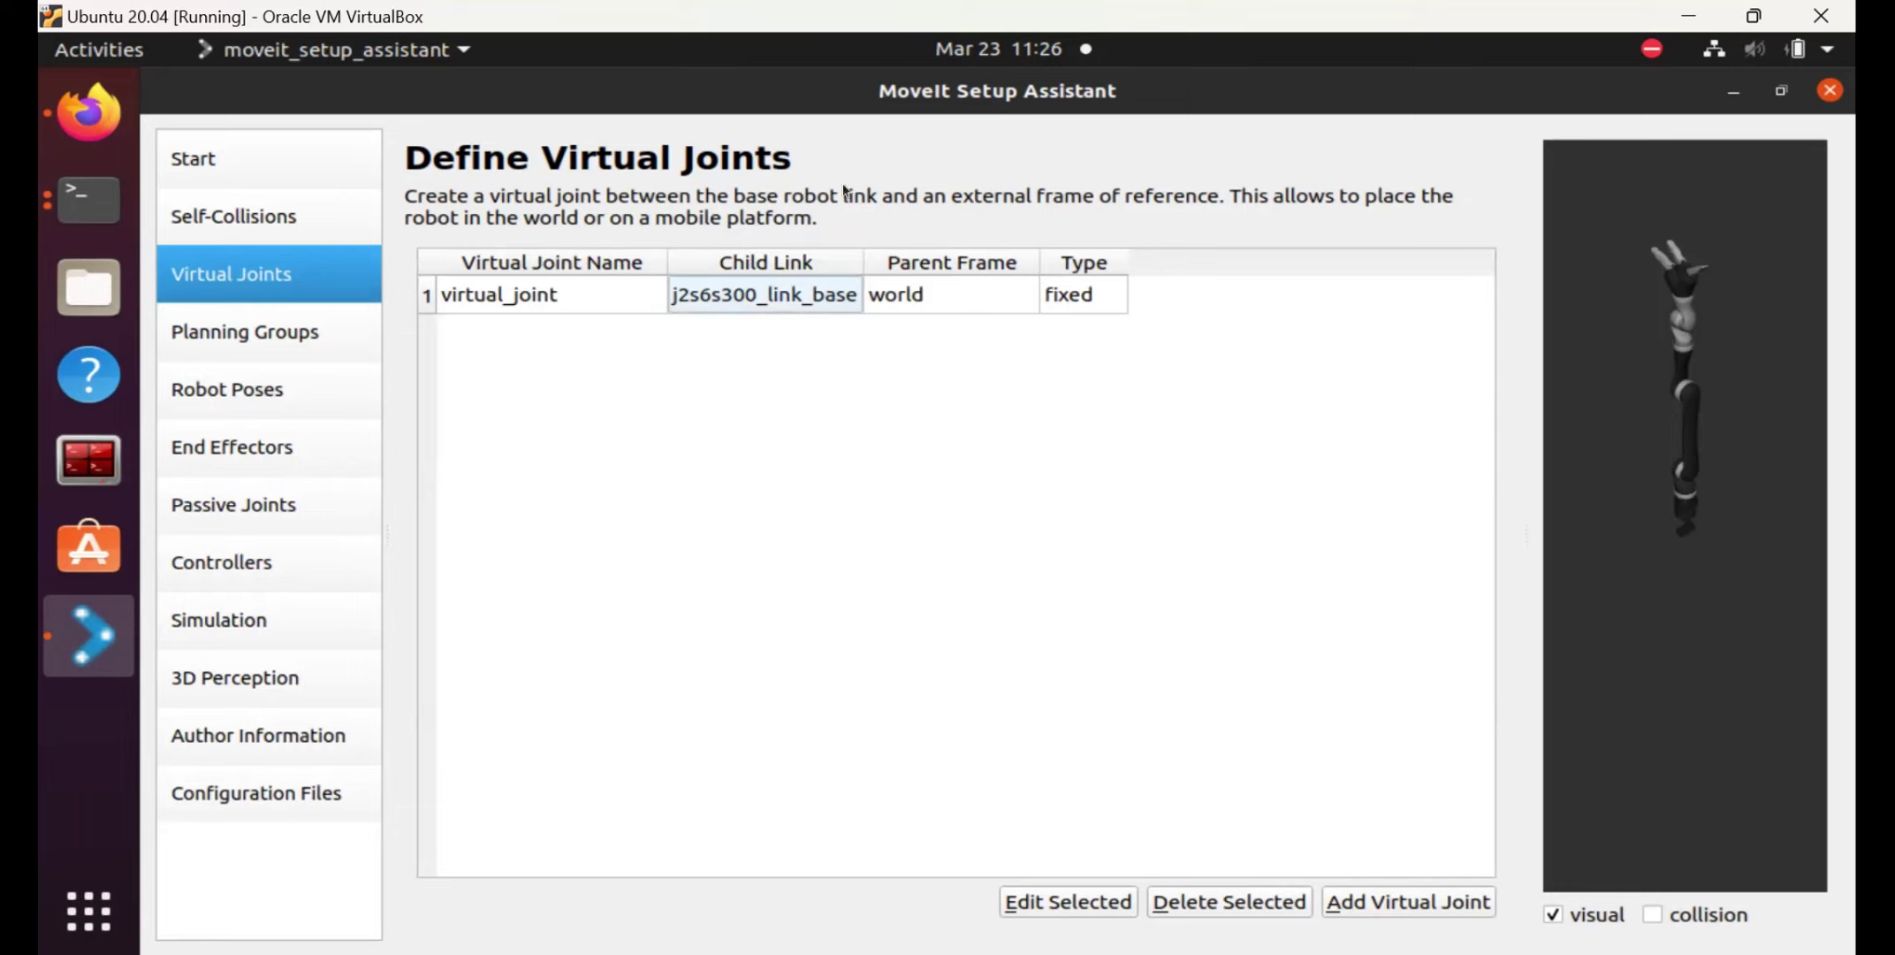
pyautogui.click(243, 341)
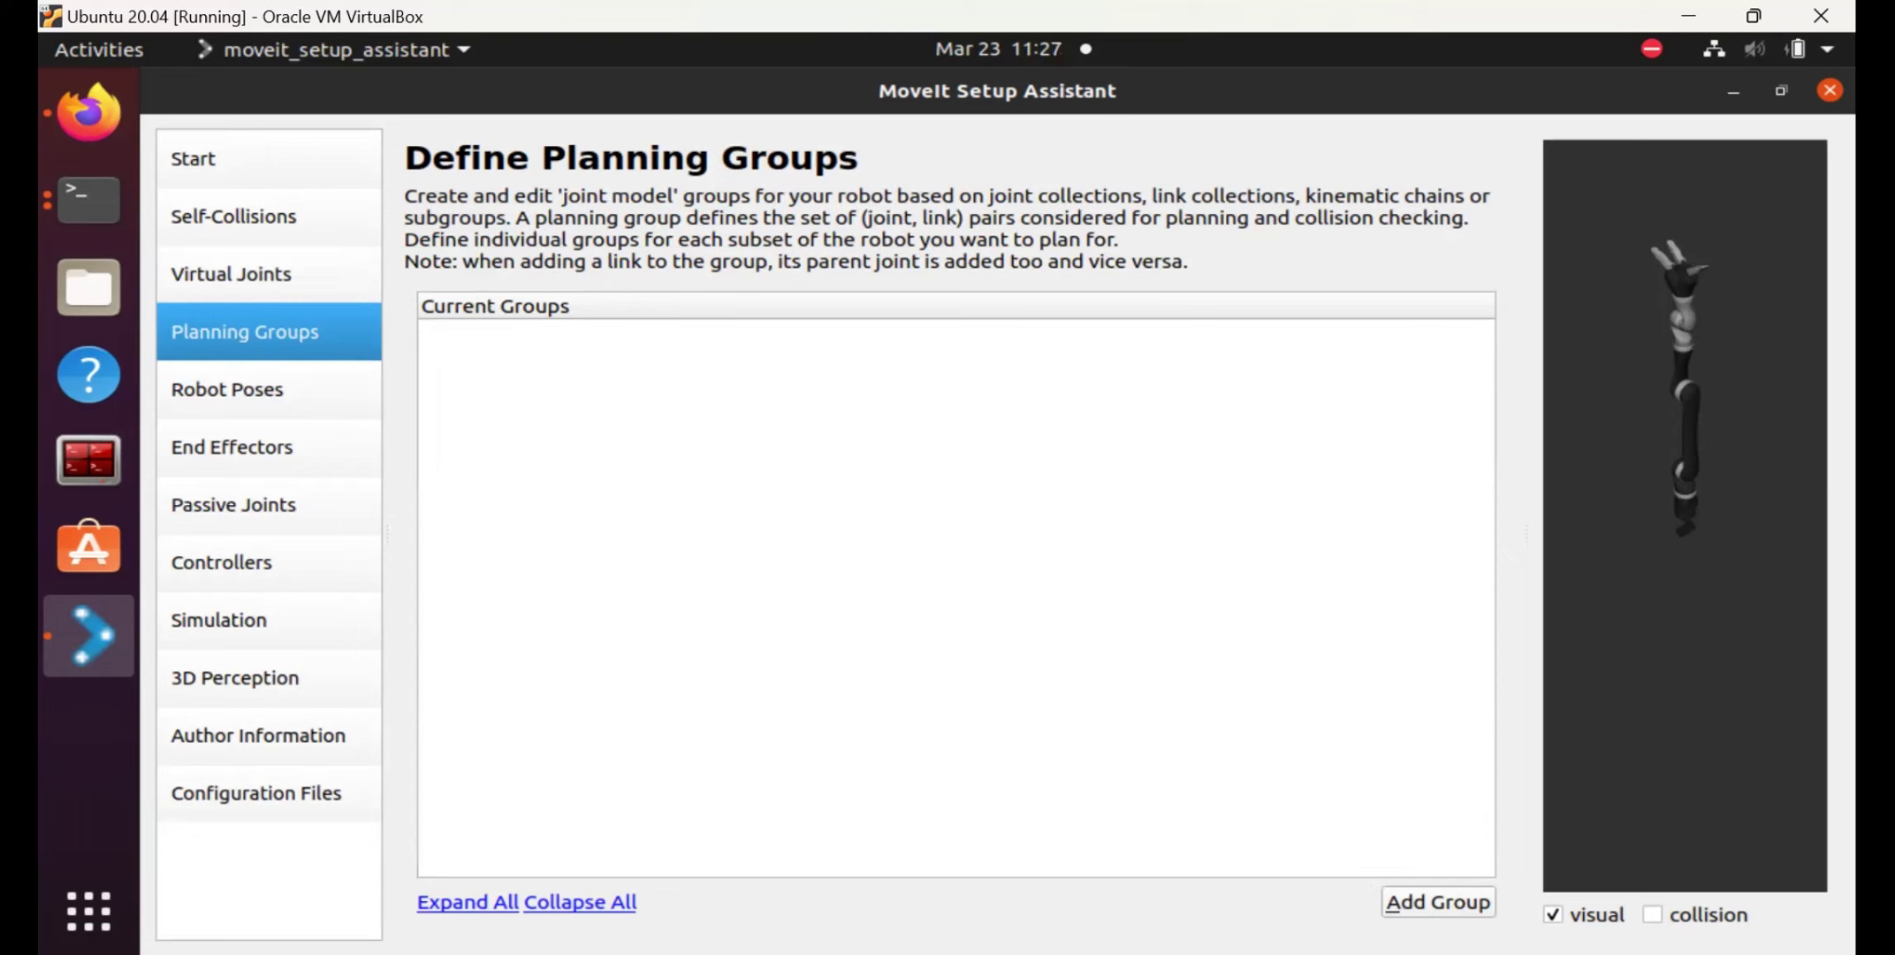
# Add planning group 'arm' using kdl_kinematics_plugin/KDLKinematicsPlugin and open its kinematic chain editor.
pyautogui.click(1438, 901)
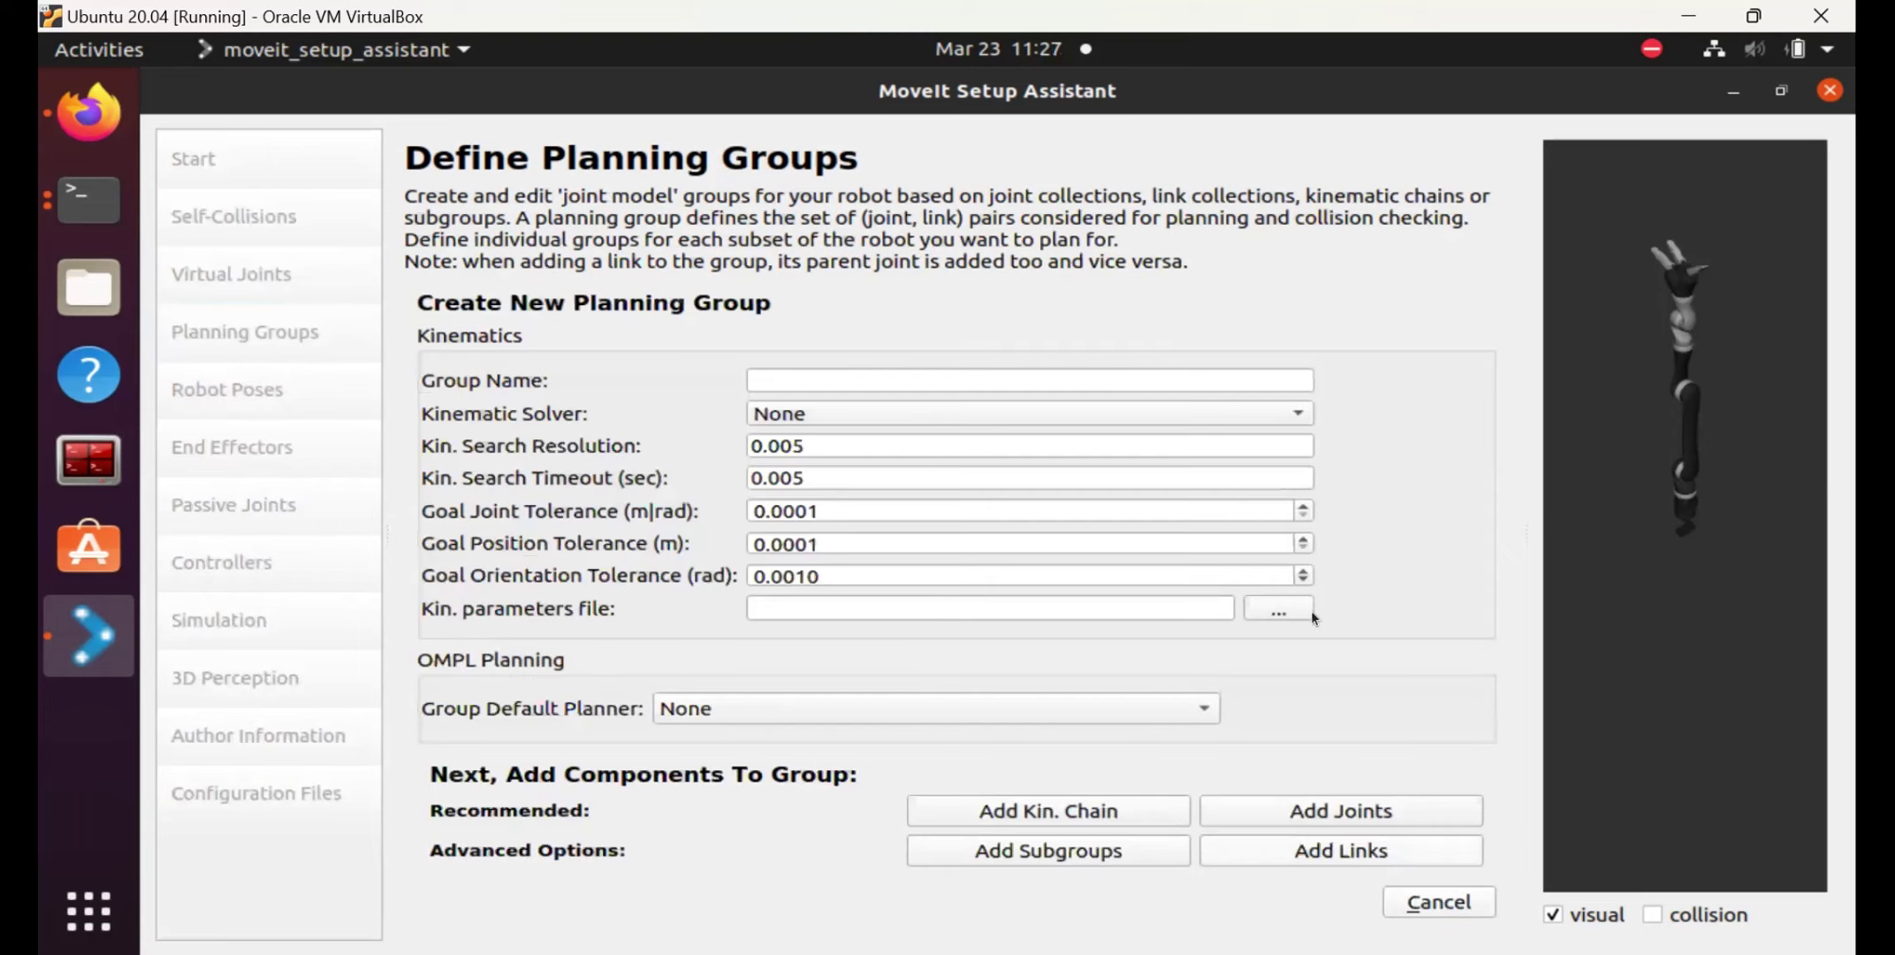
pyautogui.click(979, 380)
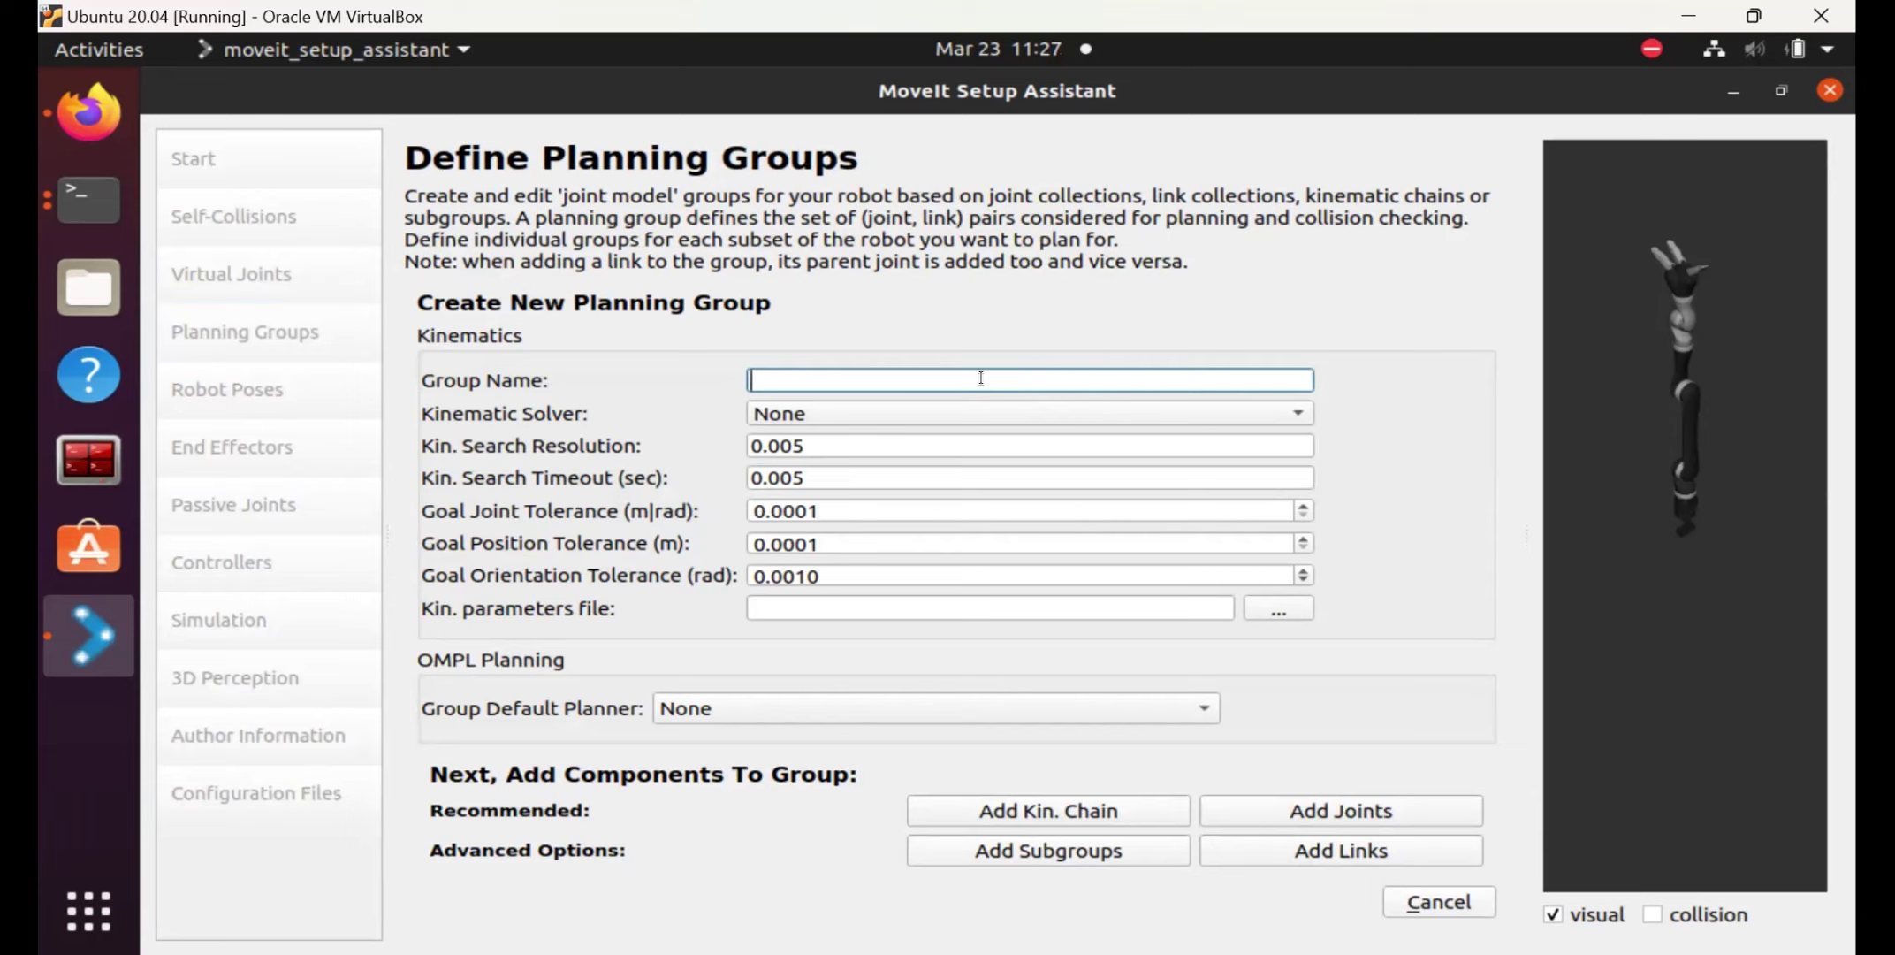
pyautogui.write('arm')
pyautogui.click(1017, 413)
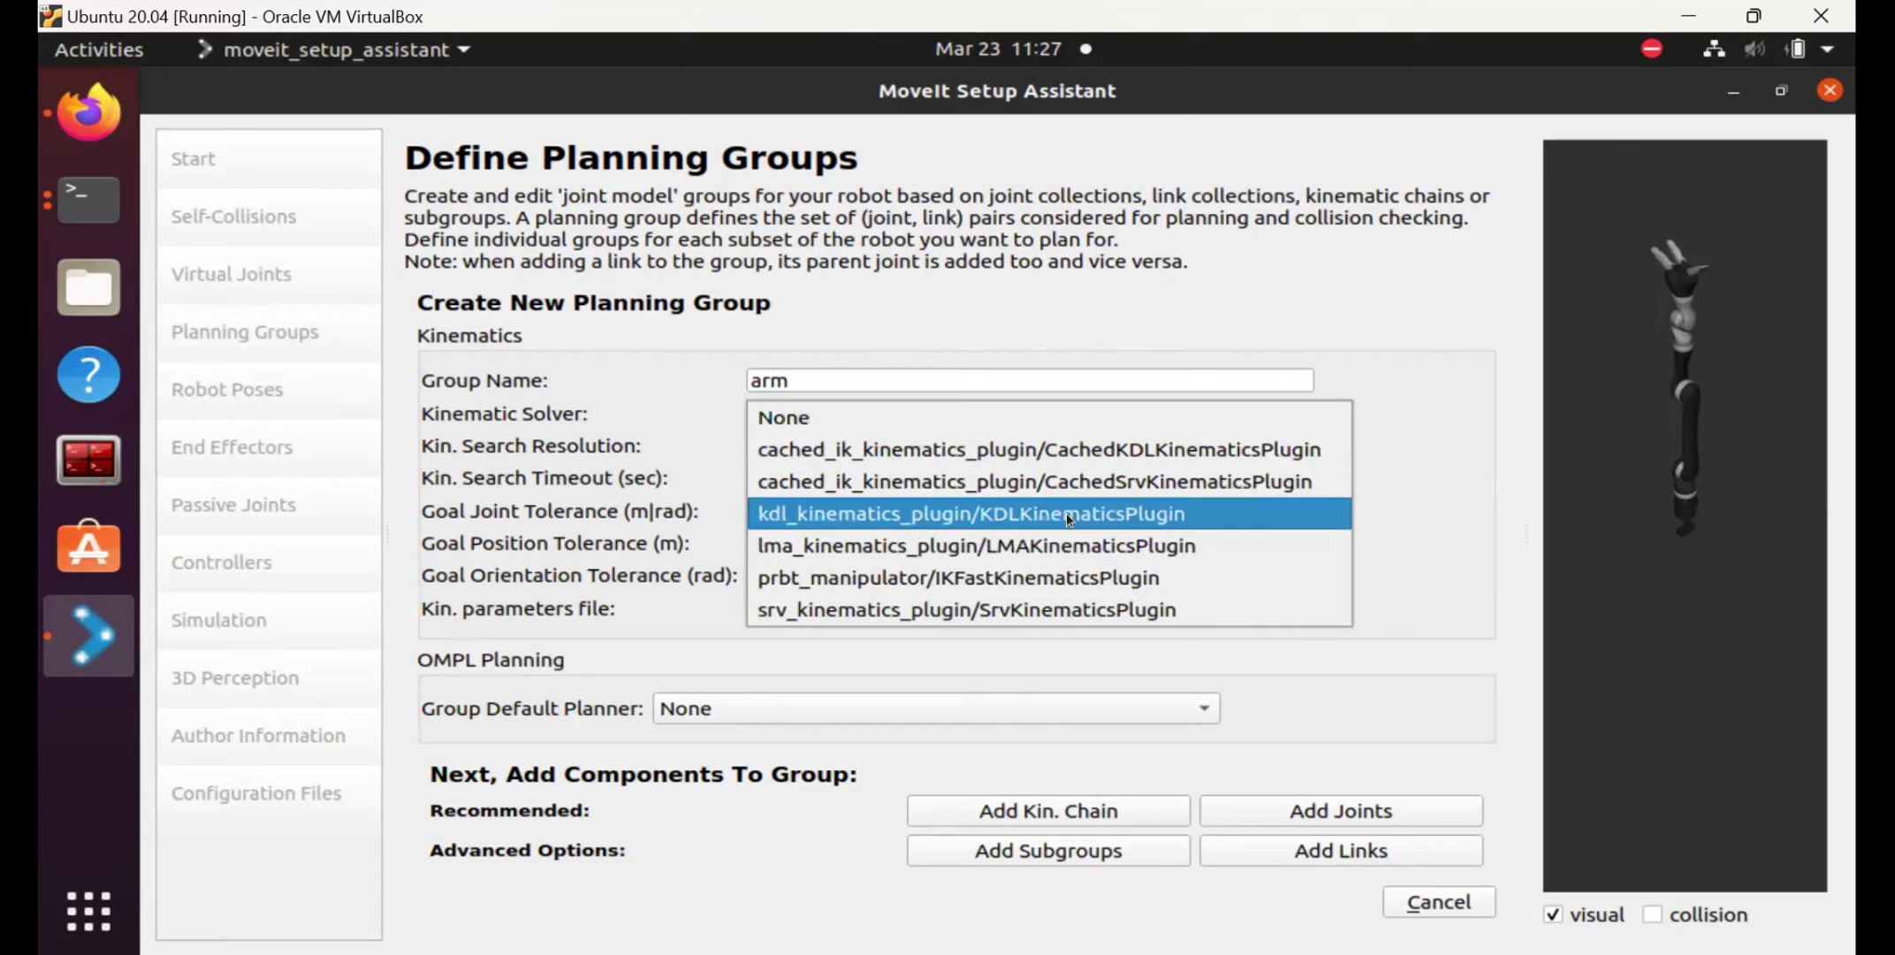
pyautogui.click(1131, 513)
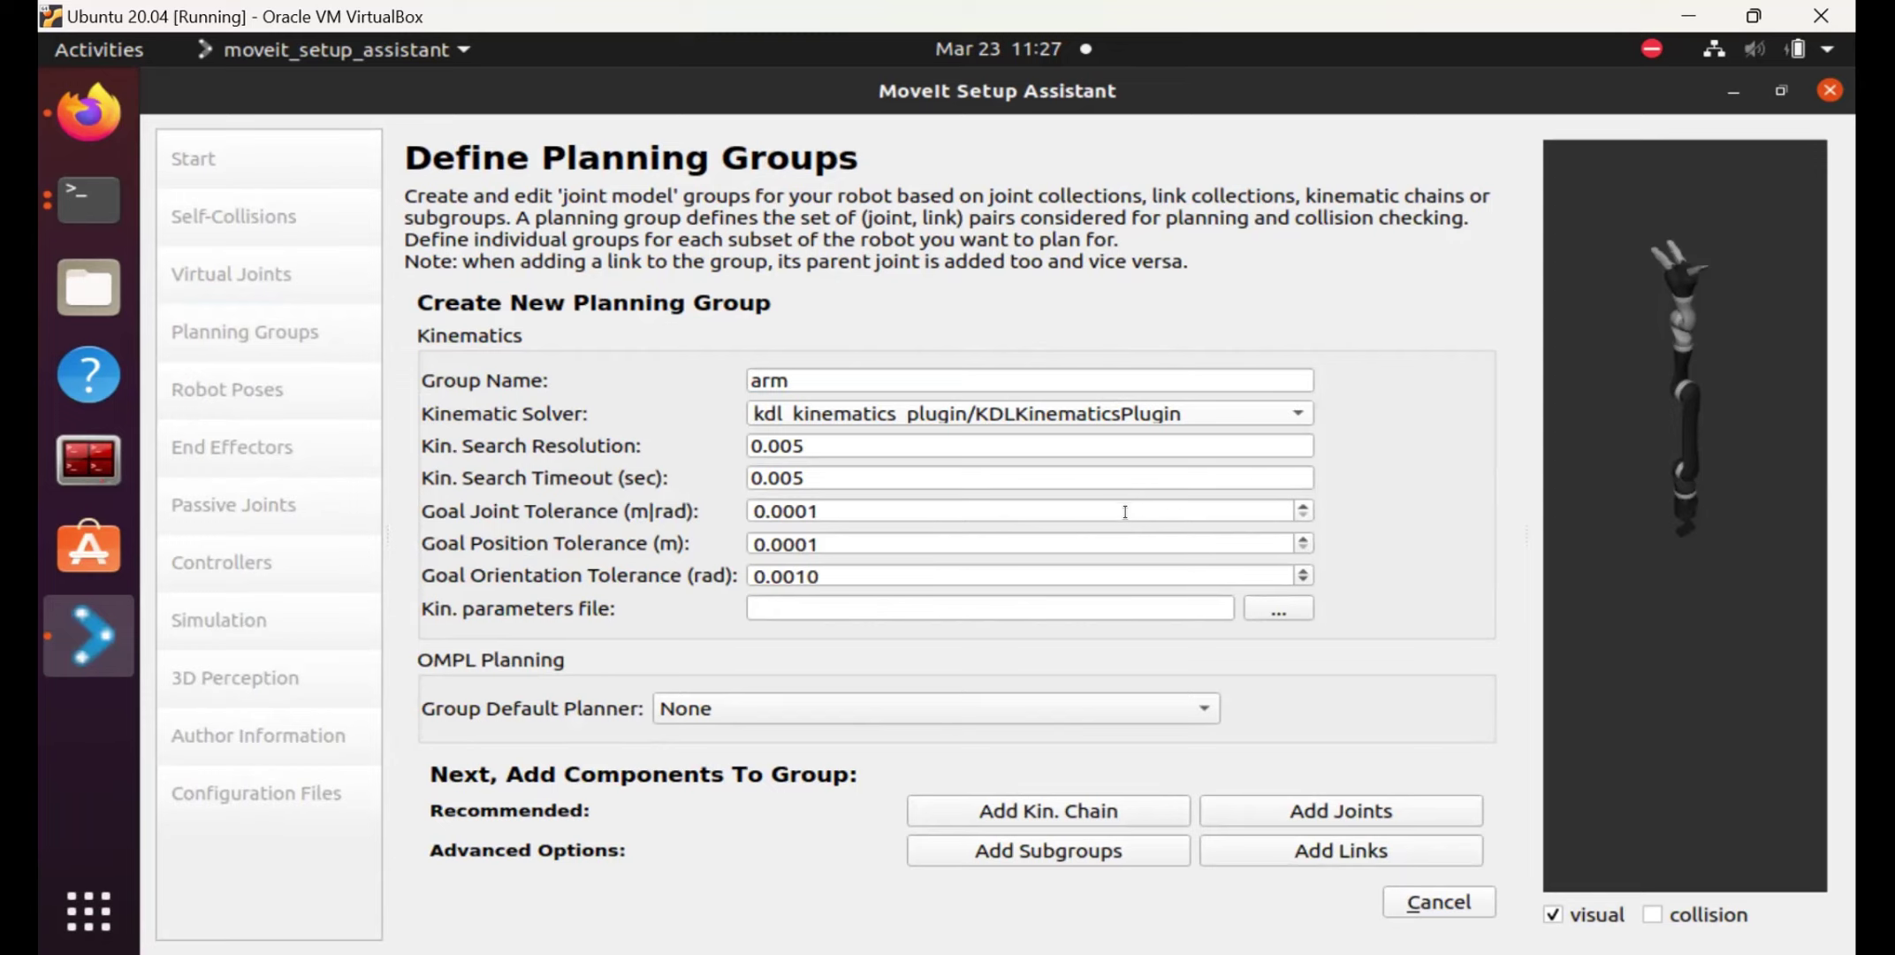
pyautogui.click(1034, 807)
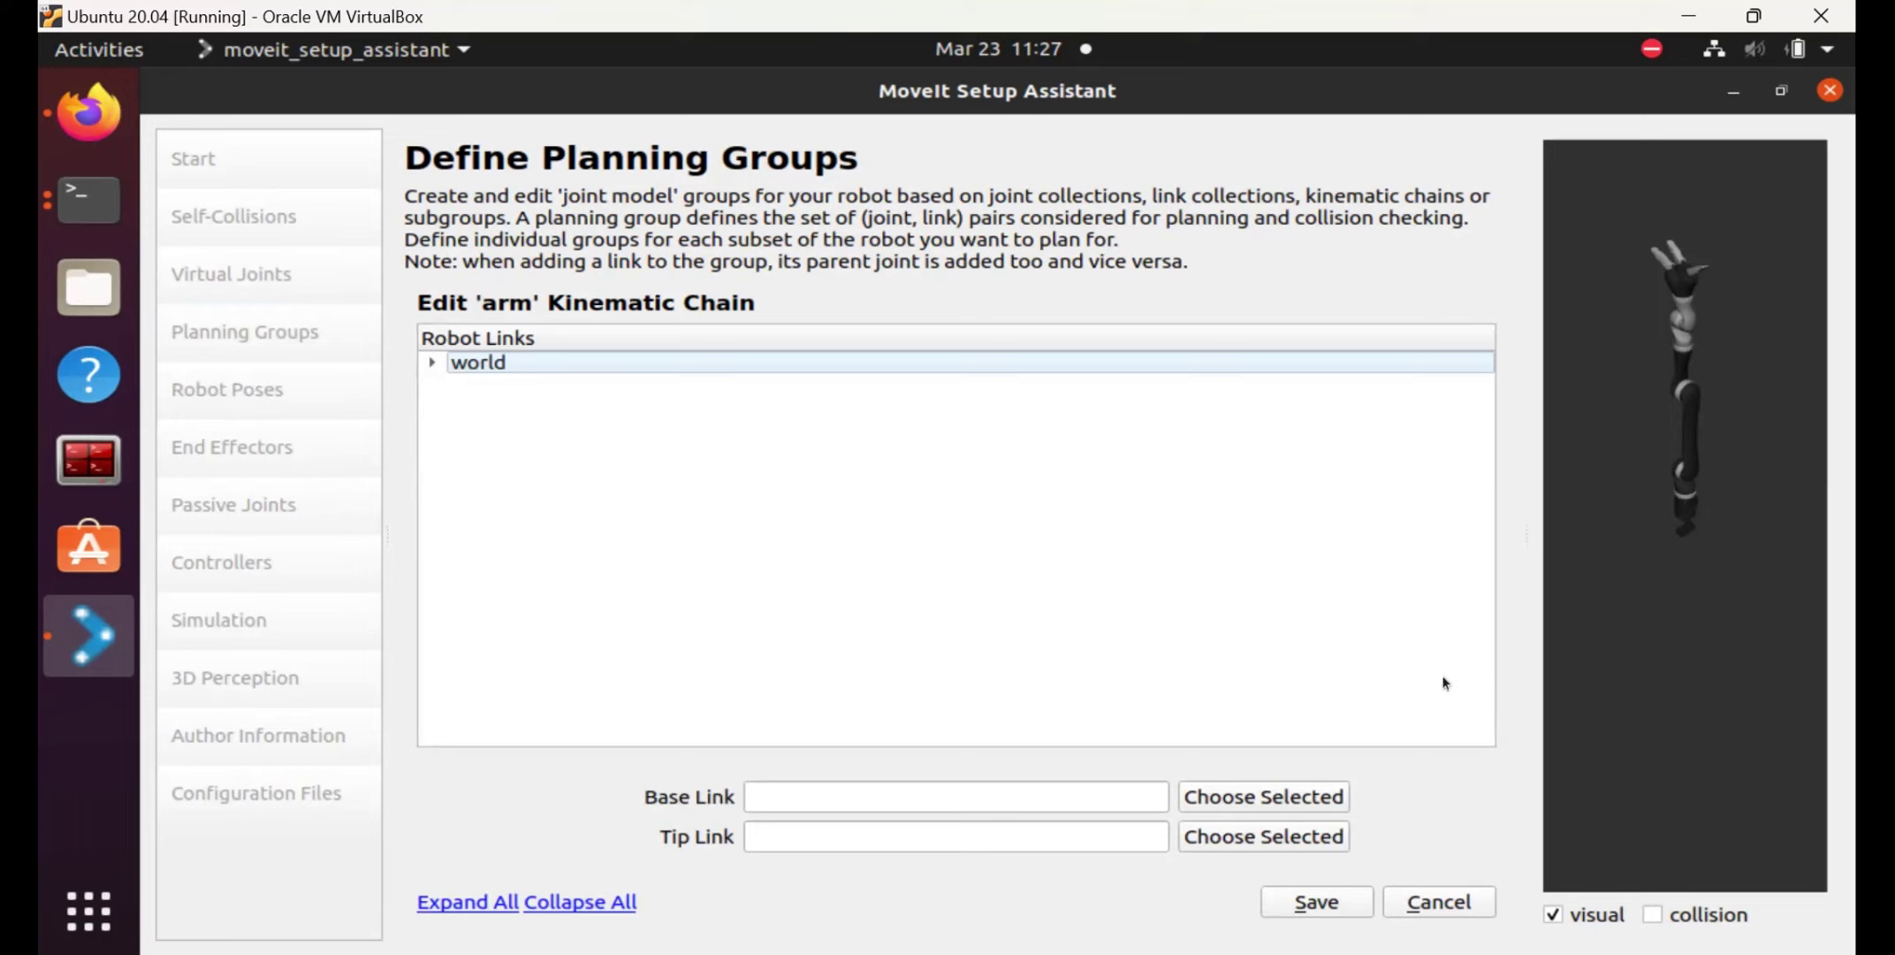
# Expand the Robot Links tree through every arm link down to the finger tips.
pyautogui.click(1312, 800)
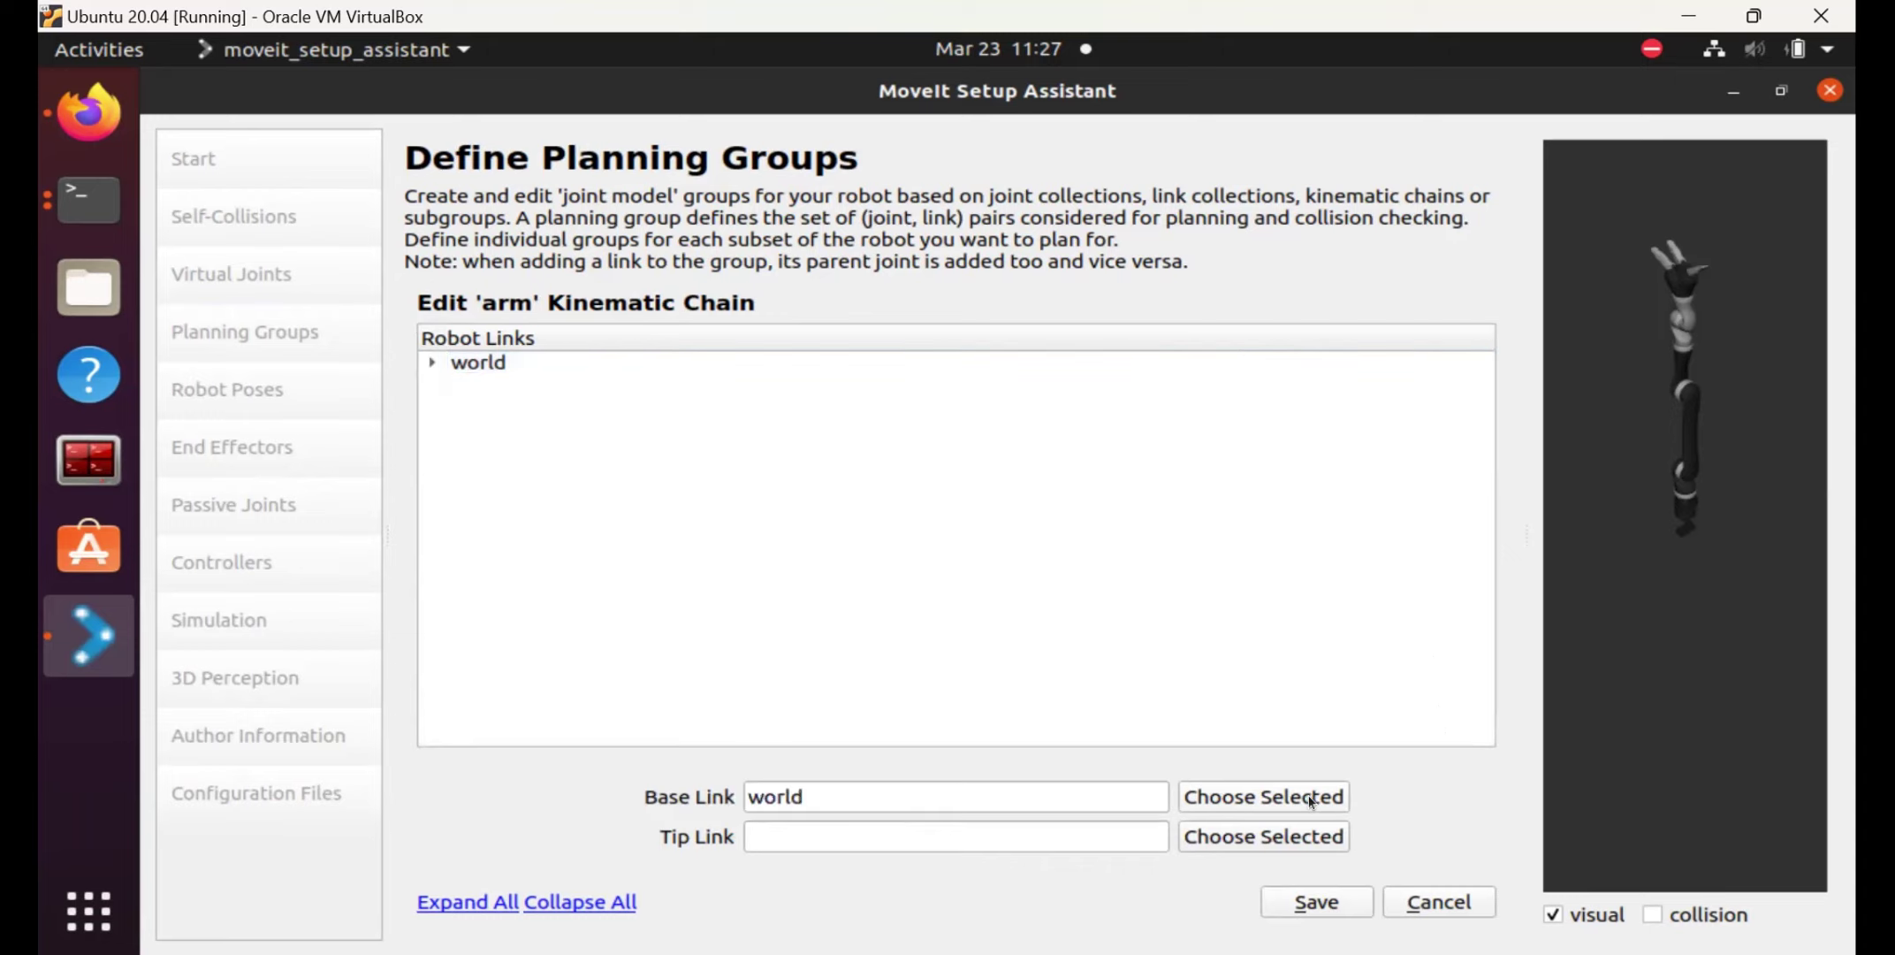
pyautogui.click(1262, 791)
pyautogui.click(432, 362)
pyautogui.click(459, 384)
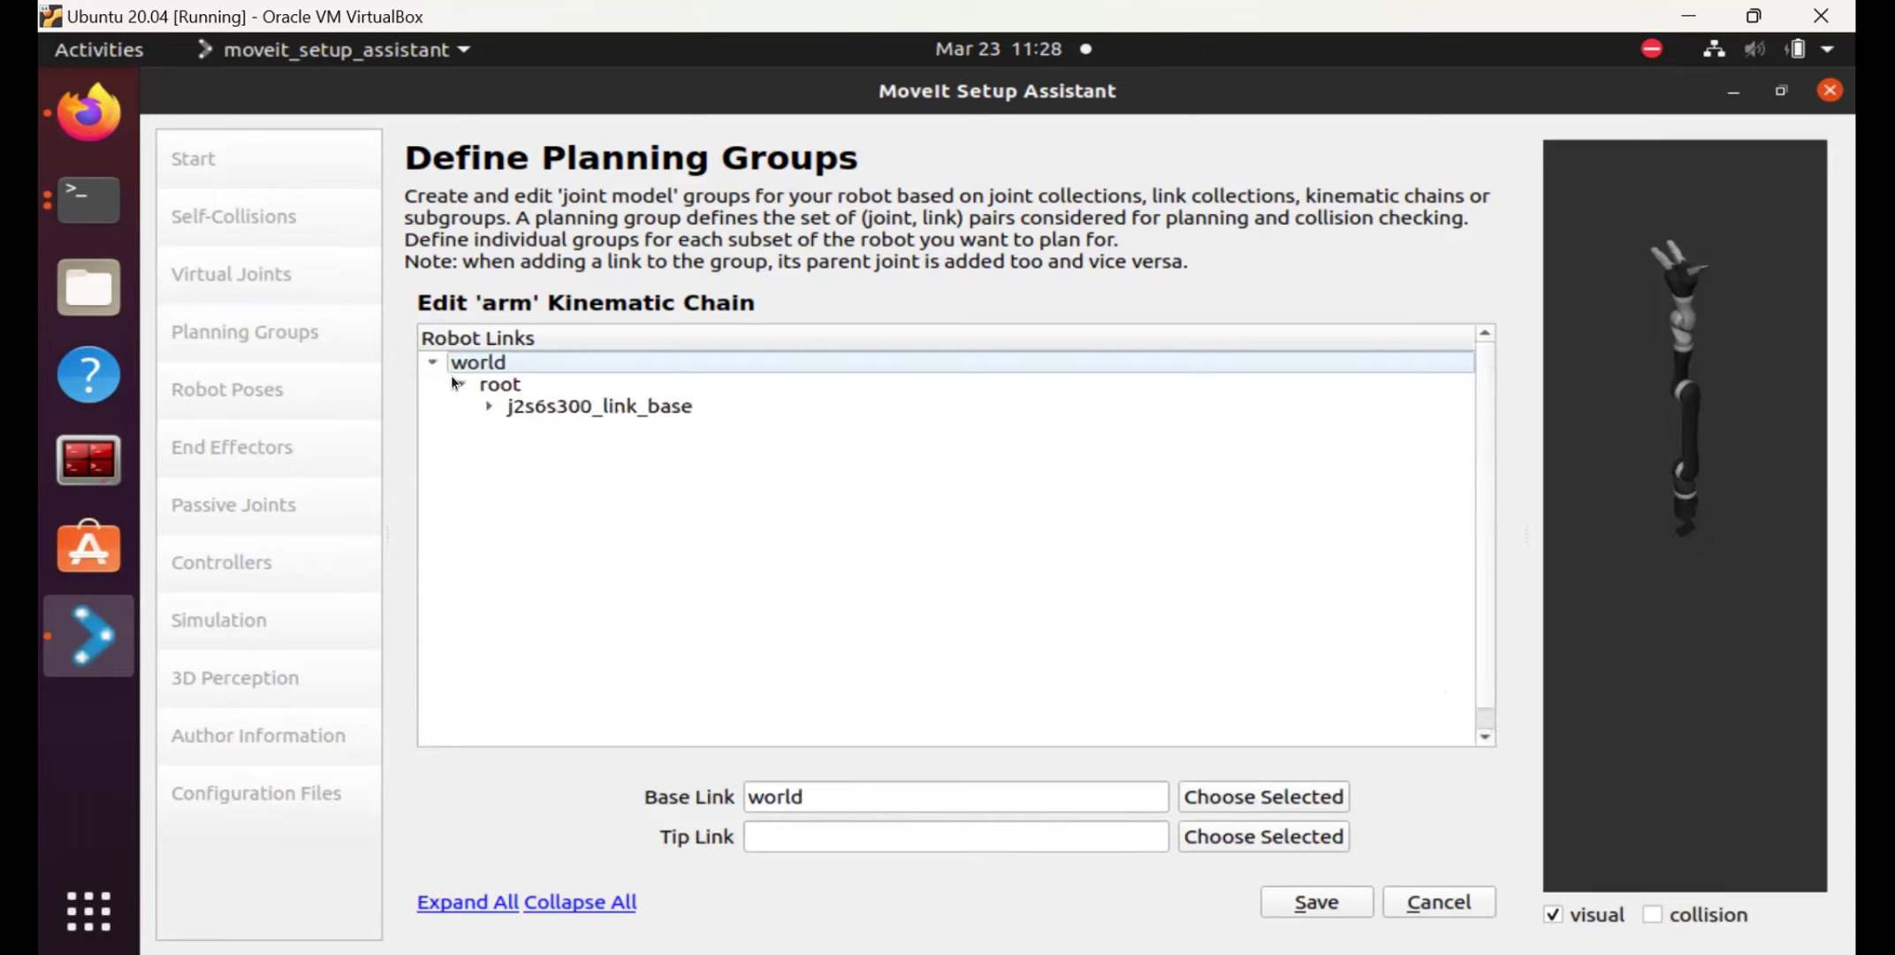
pyautogui.click(501, 412)
pyautogui.click(489, 408)
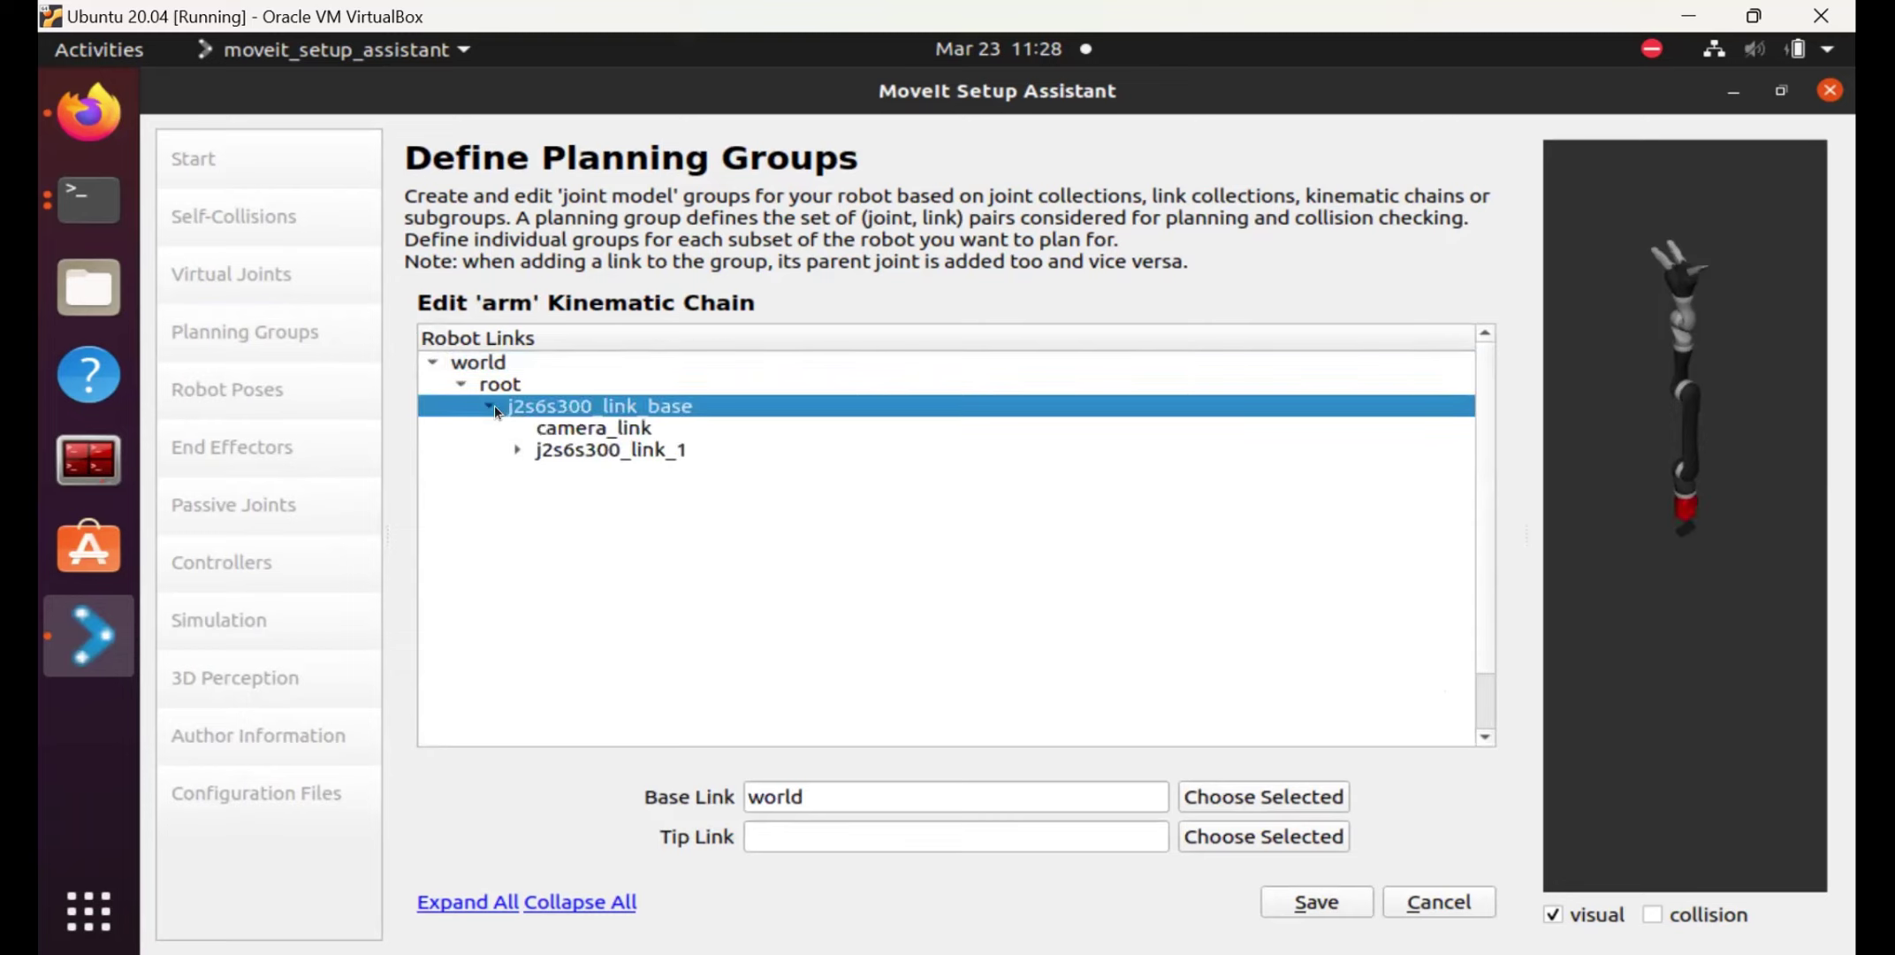
pyautogui.click(517, 450)
pyautogui.click(547, 472)
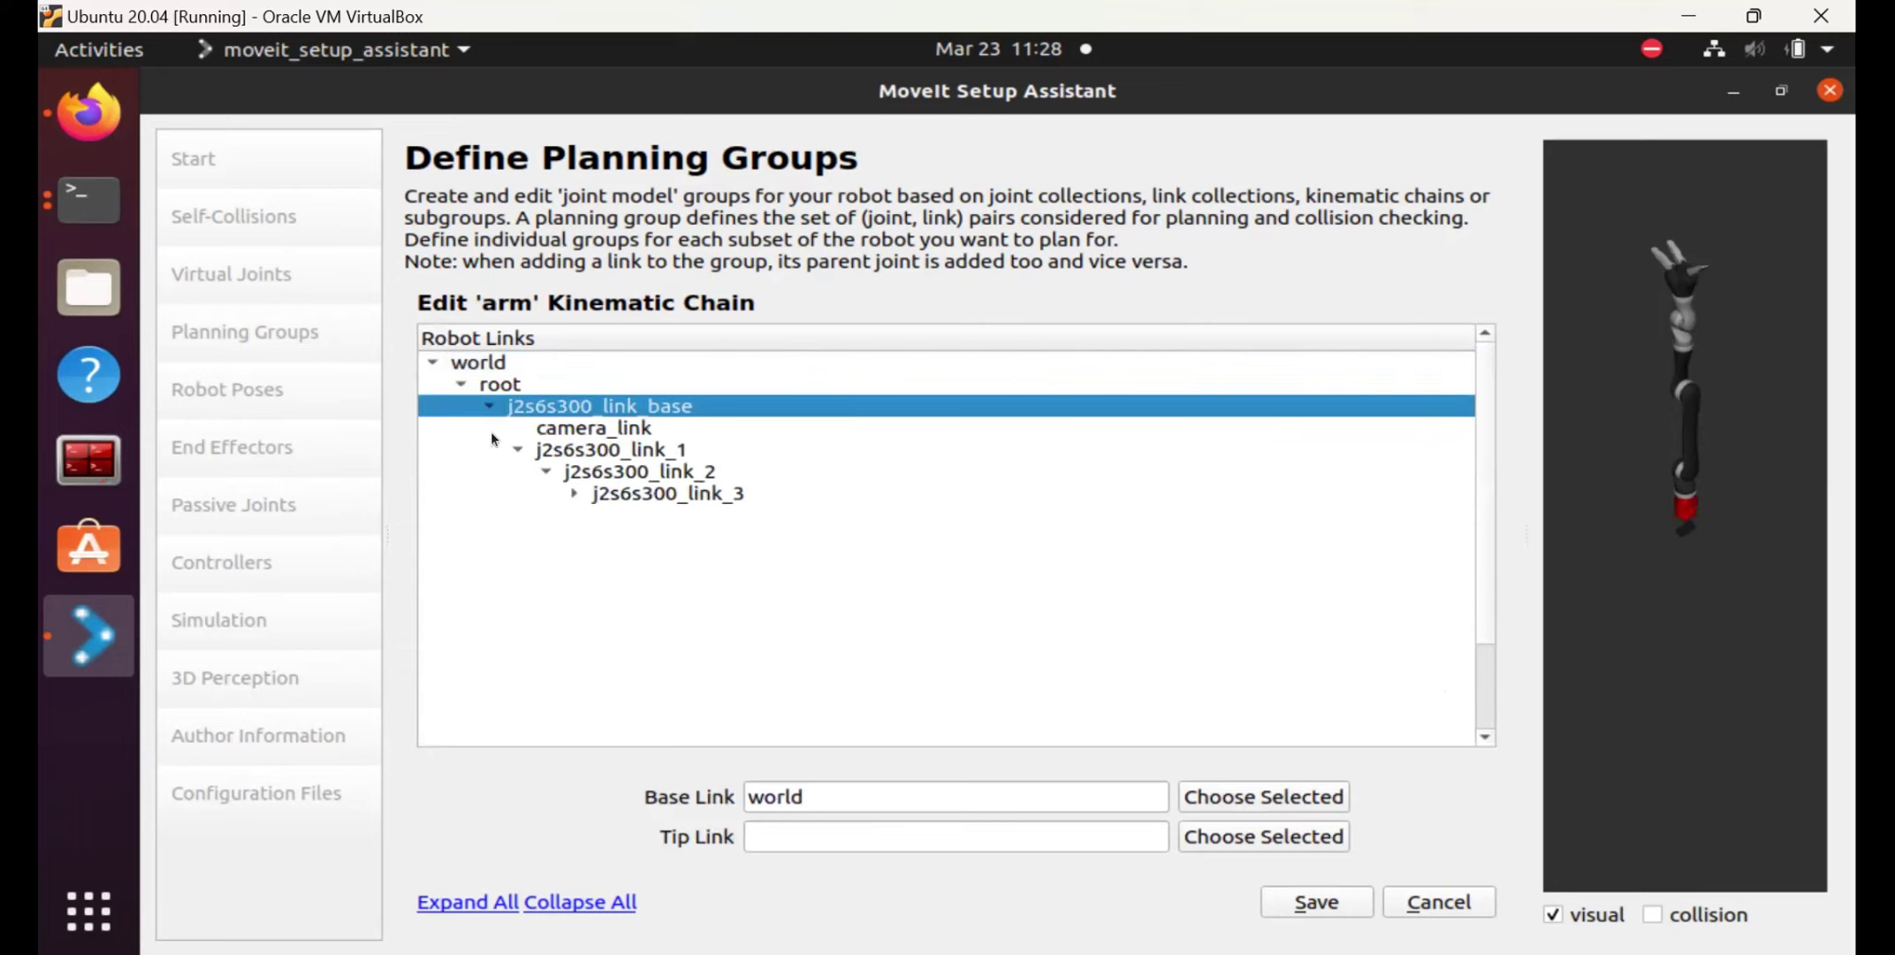
pyautogui.click(574, 493)
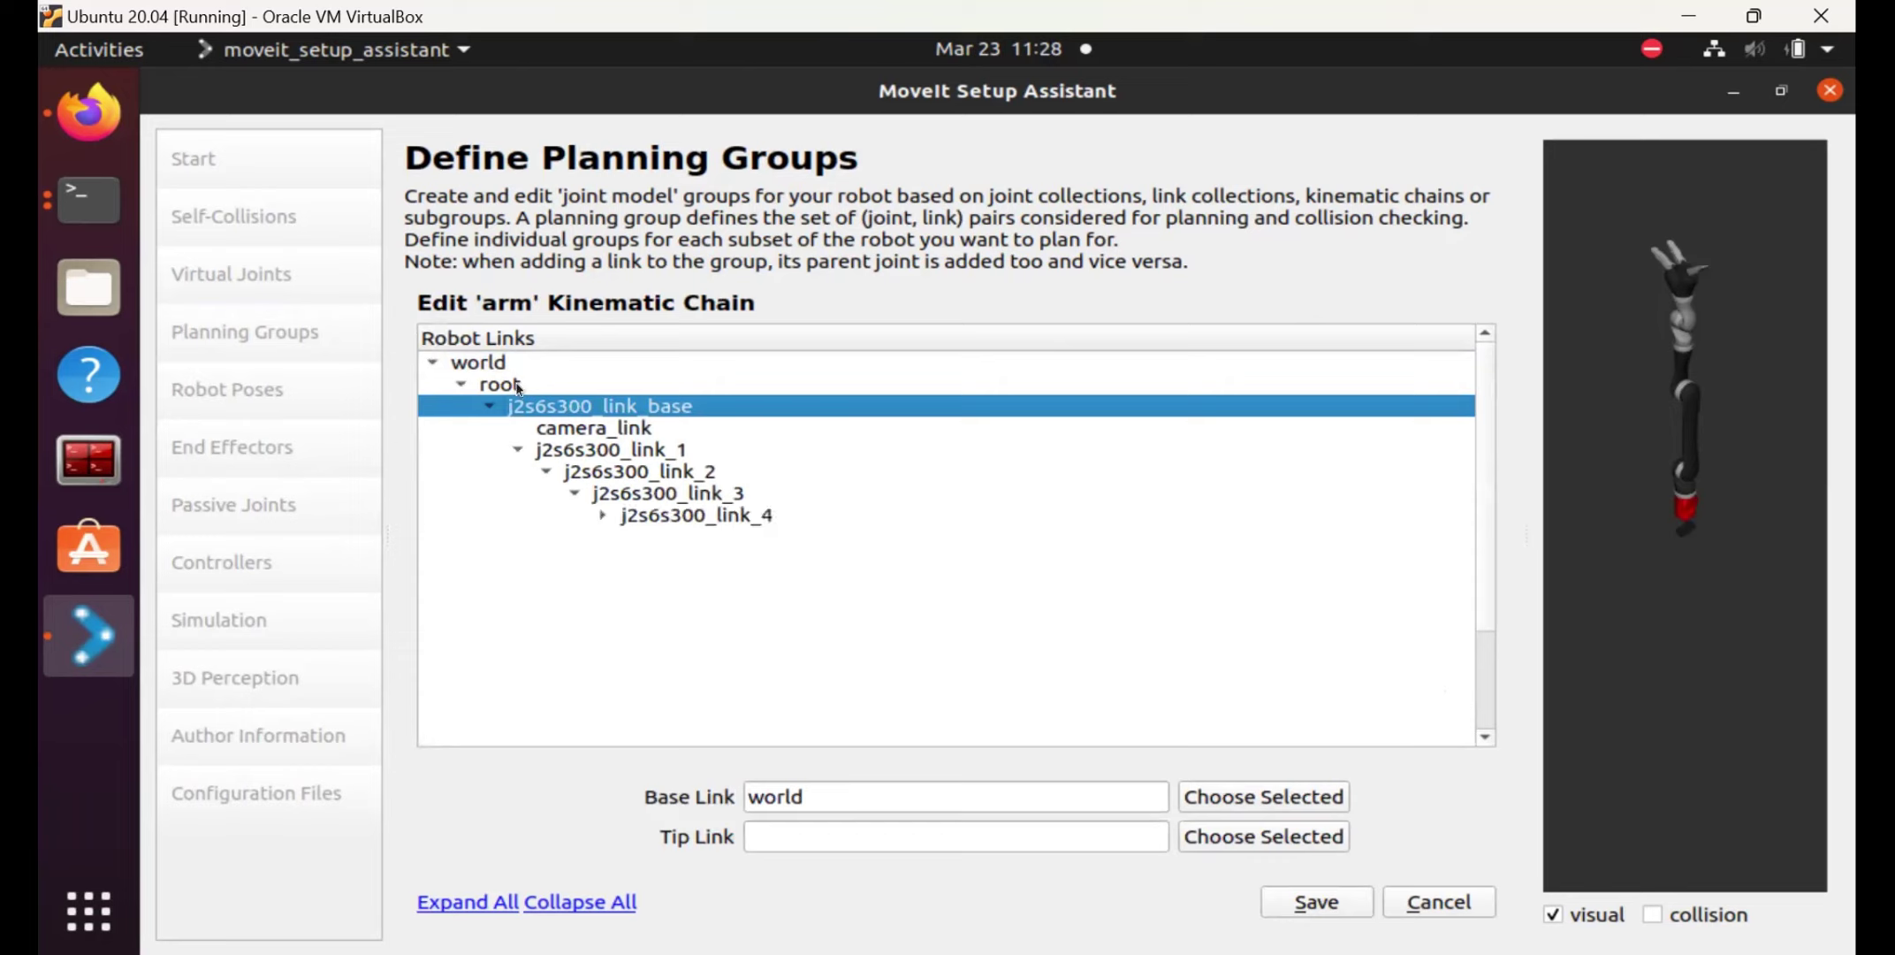
pyautogui.click(604, 520)
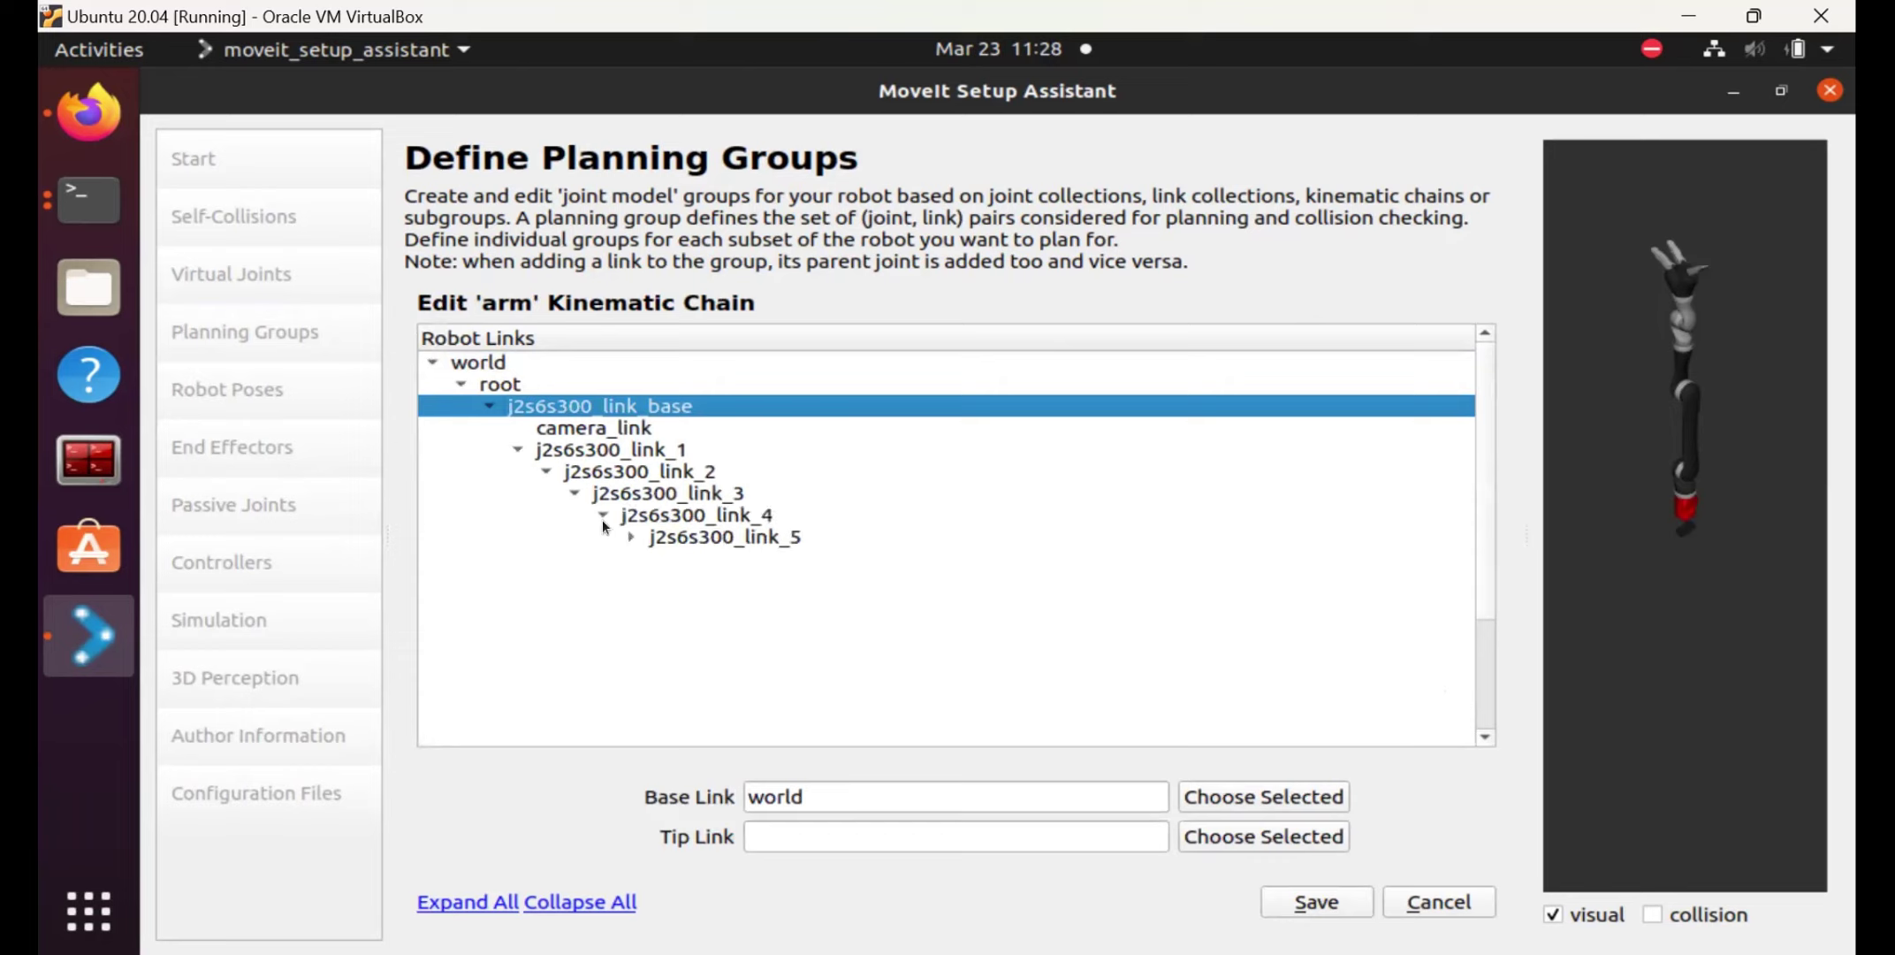
pyautogui.click(629, 538)
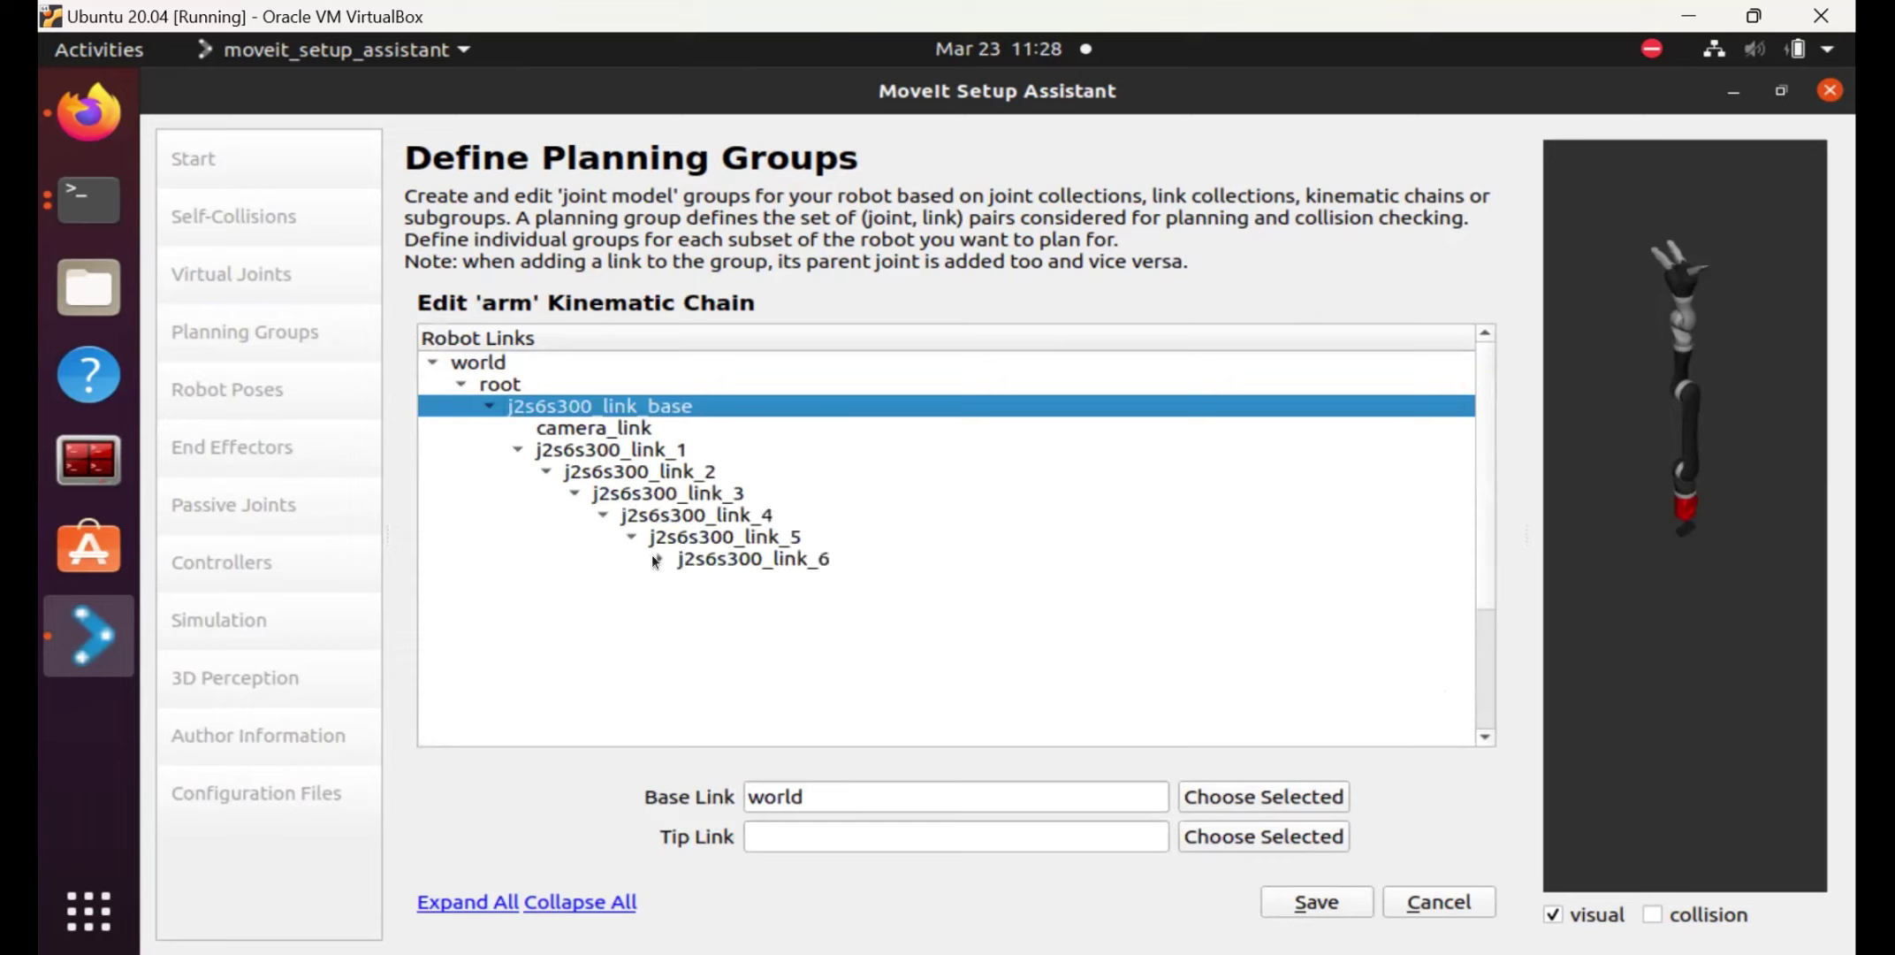
pyautogui.click(656, 559)
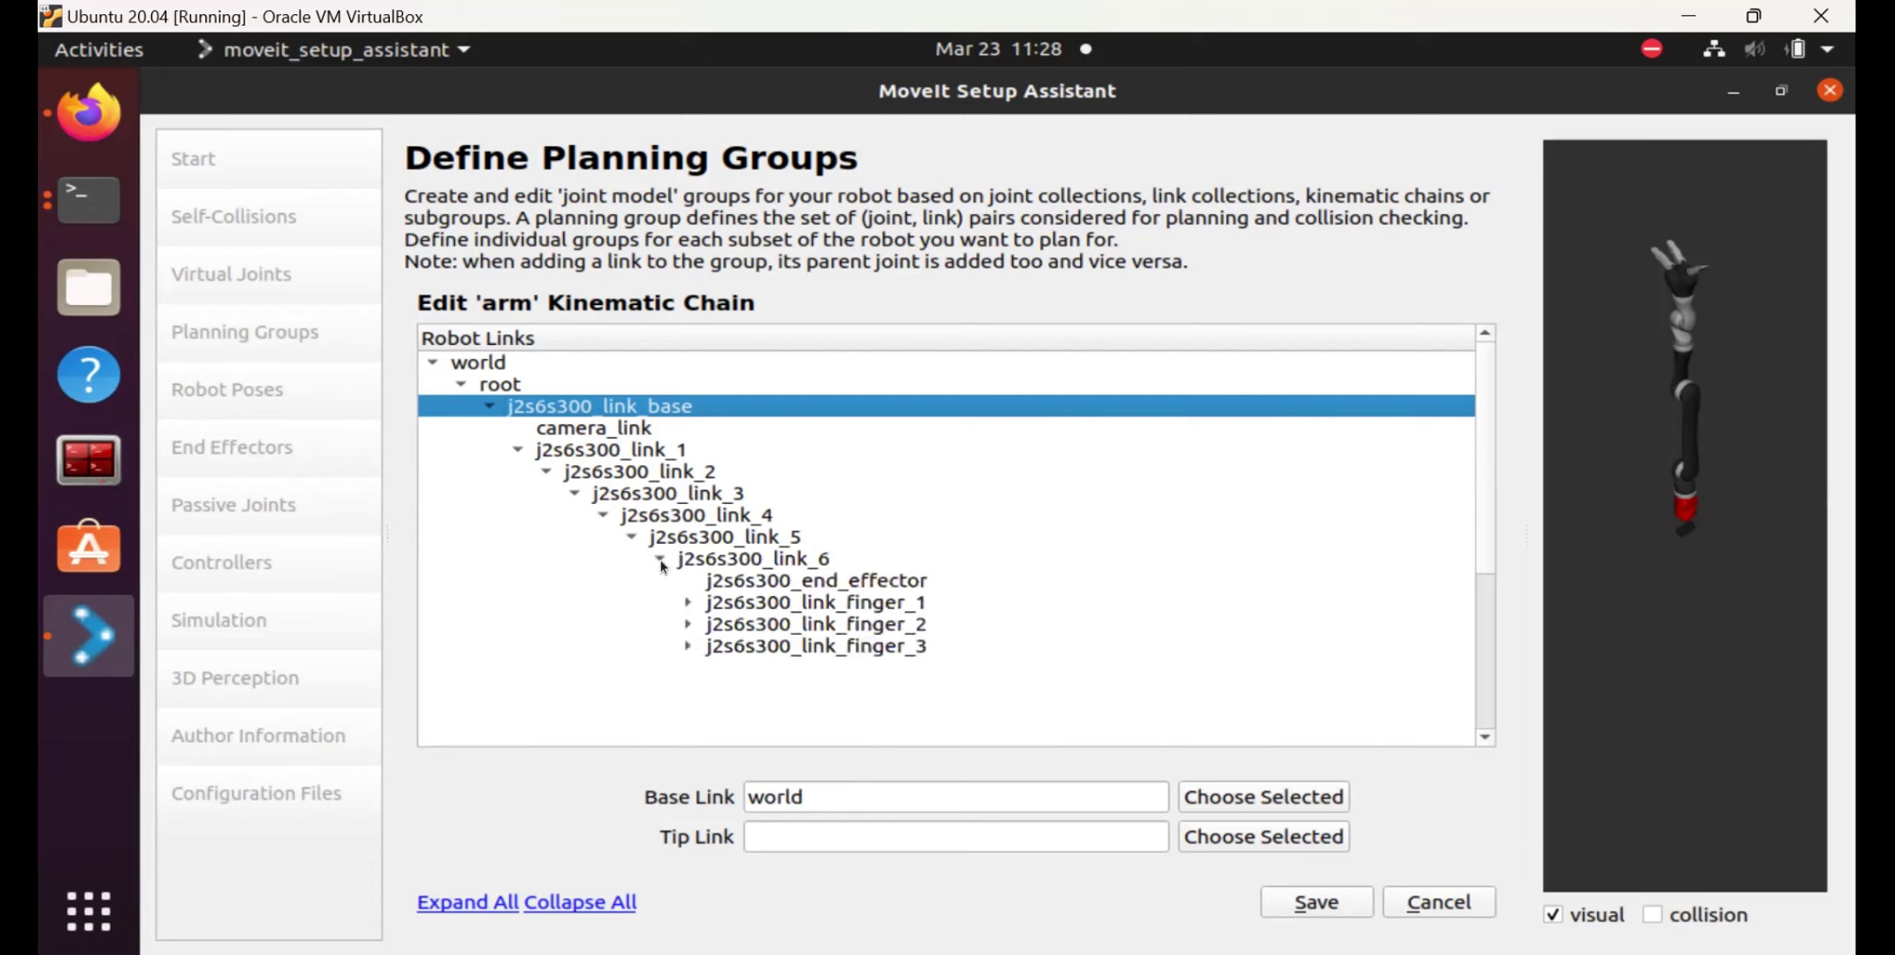
pyautogui.click(687, 602)
pyautogui.click(688, 646)
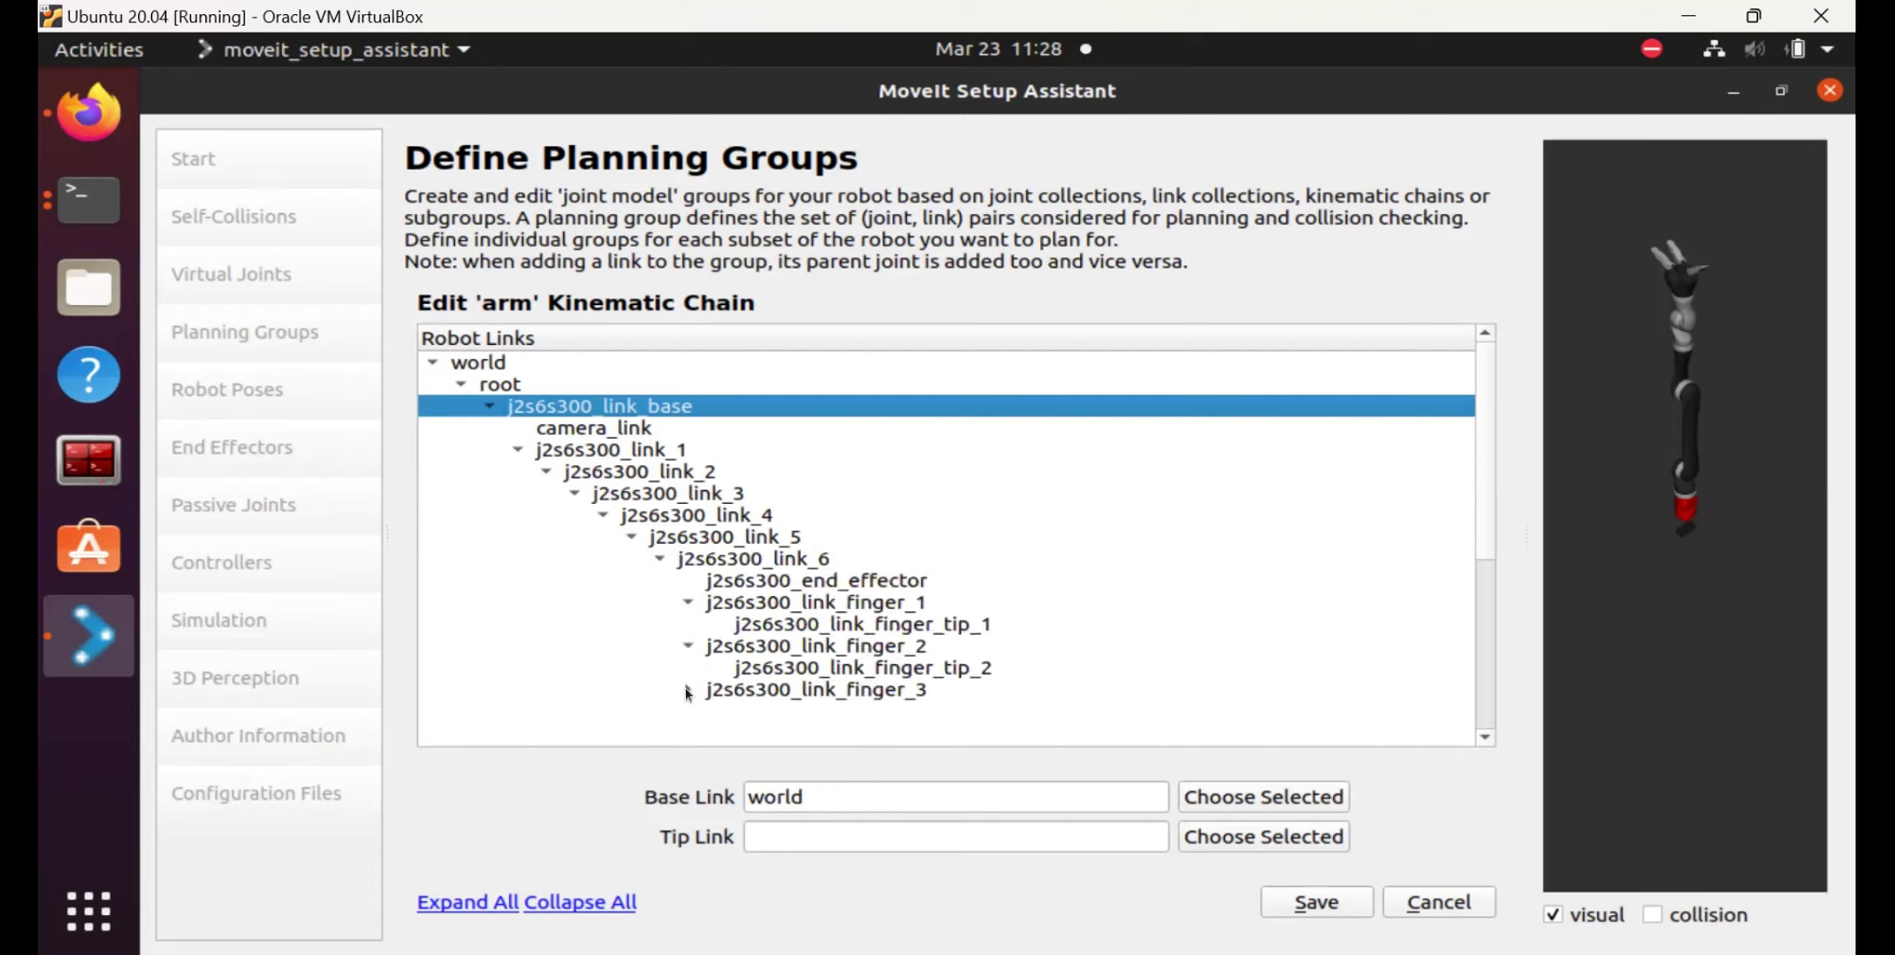
pyautogui.click(687, 690)
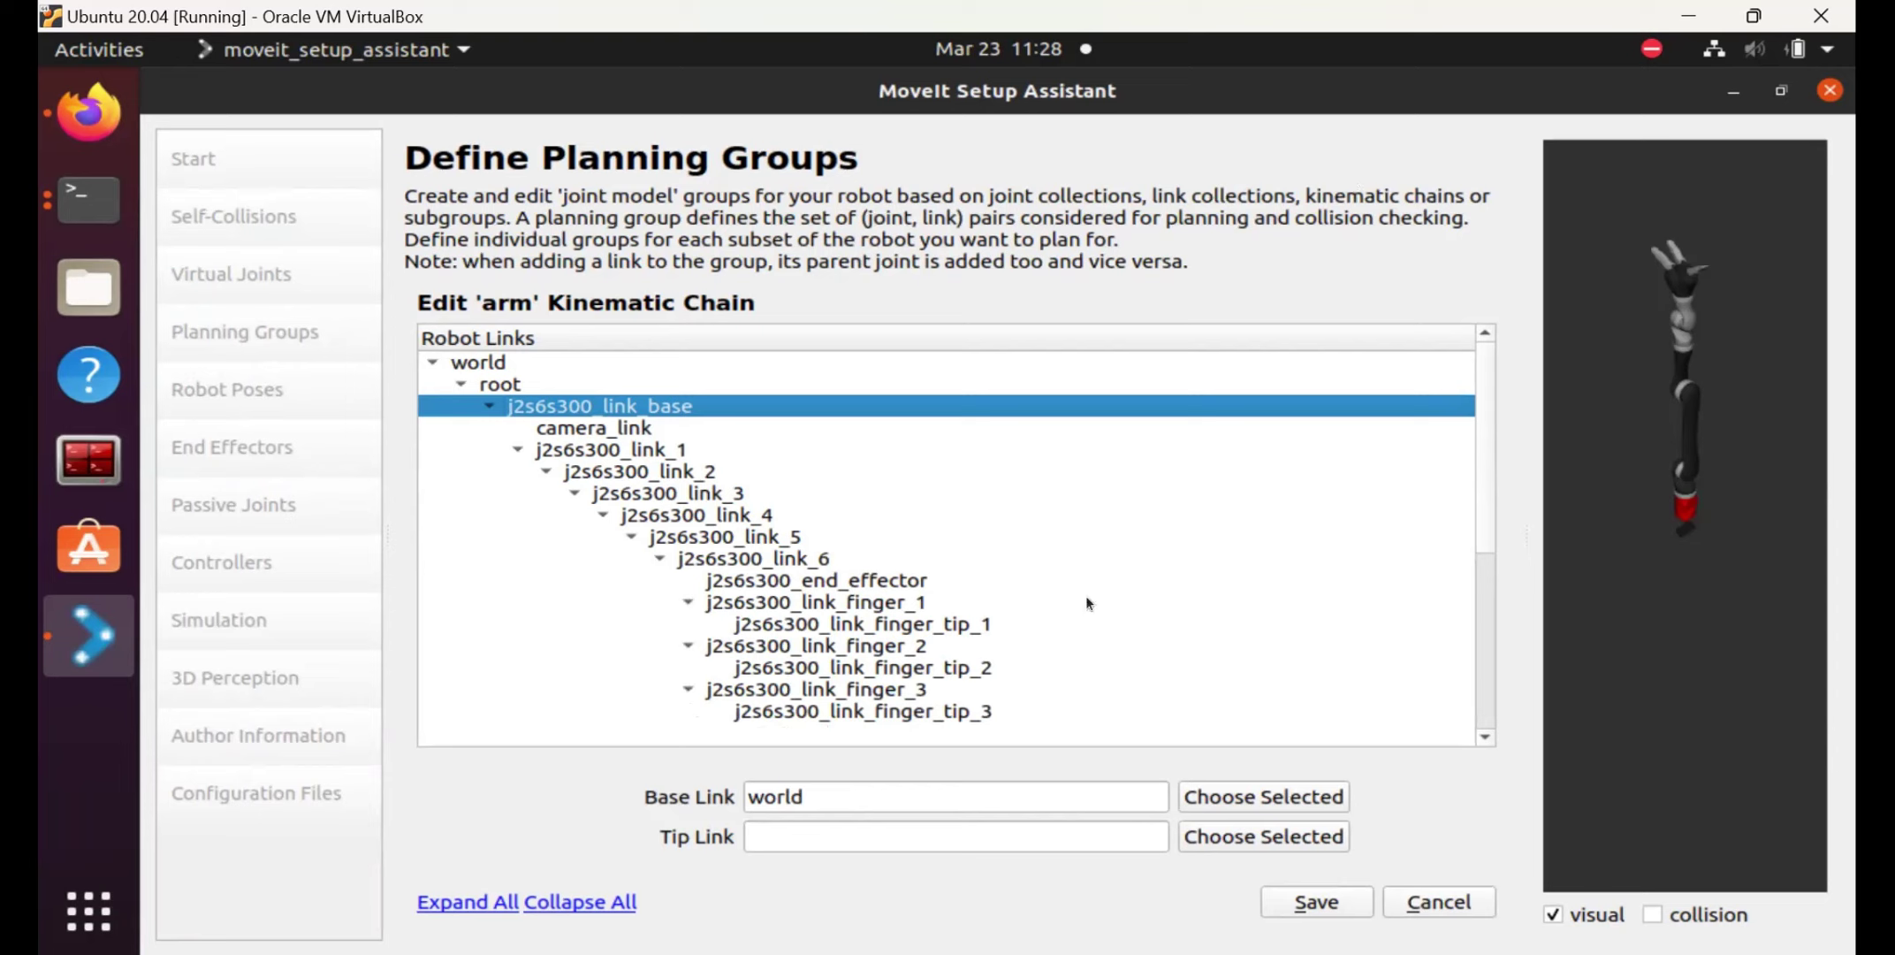
pyautogui.scroll(-2, 1086, 486)
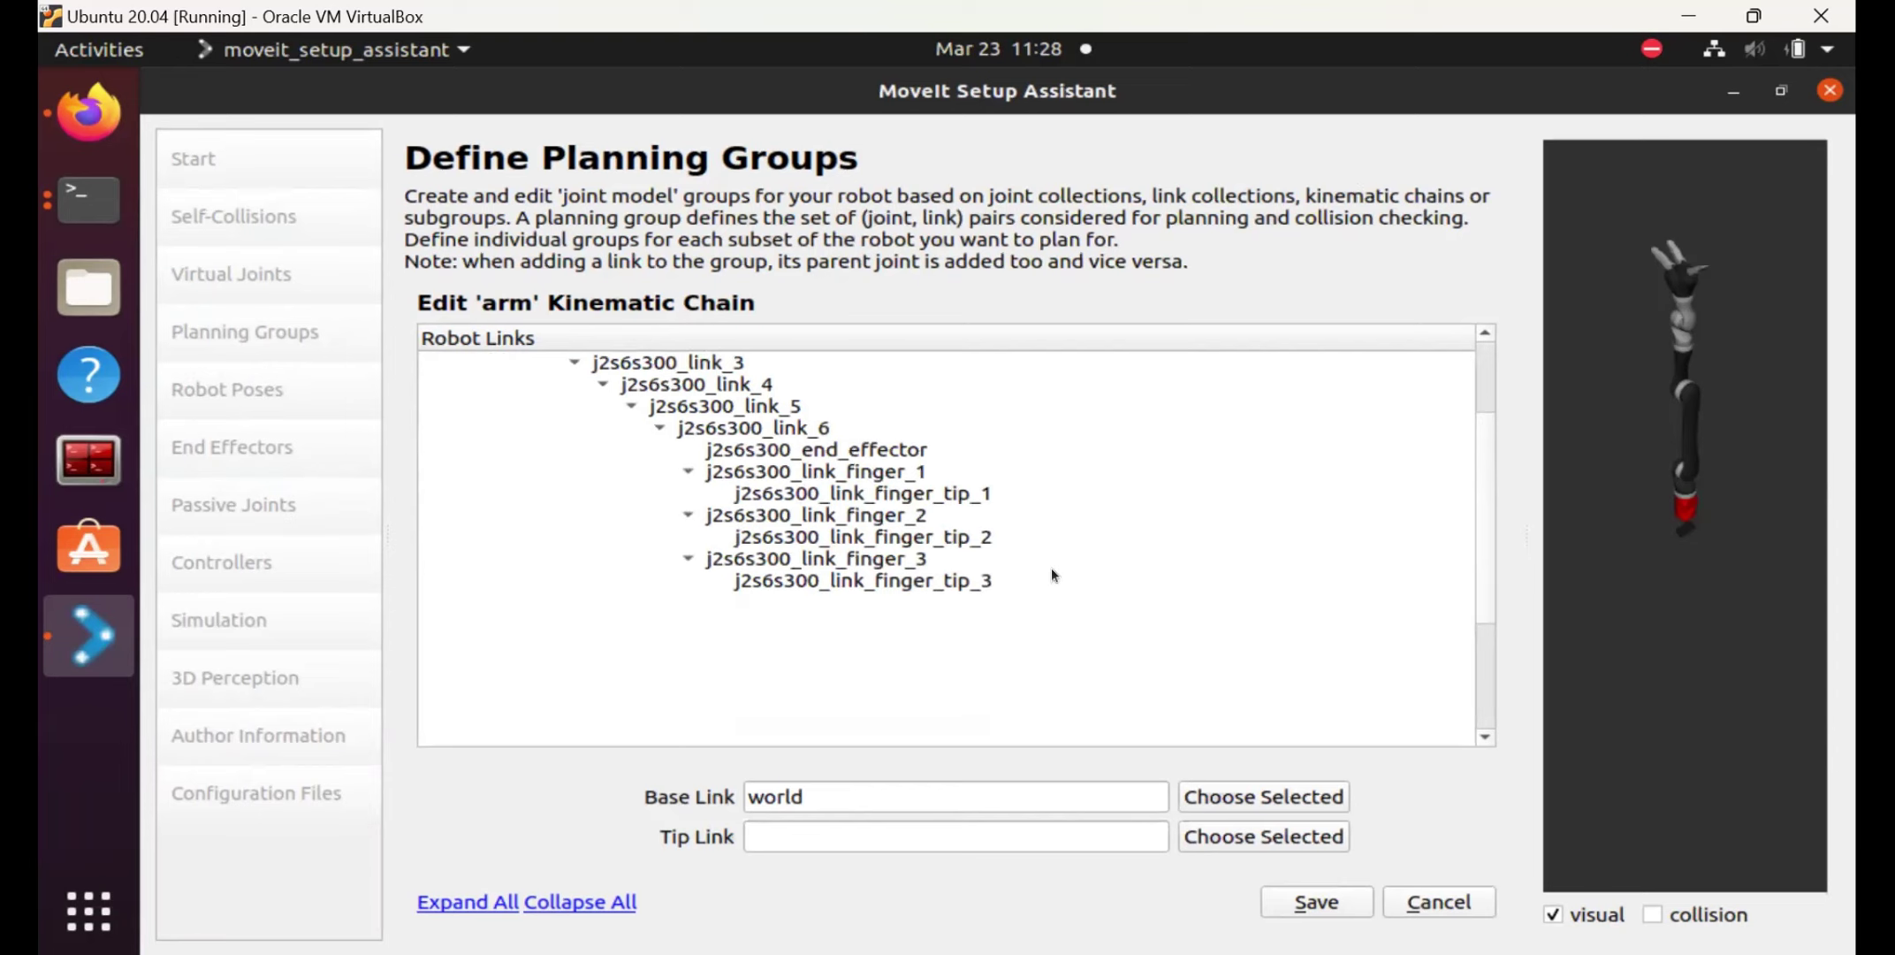
pyautogui.scroll(2, 1483, 408)
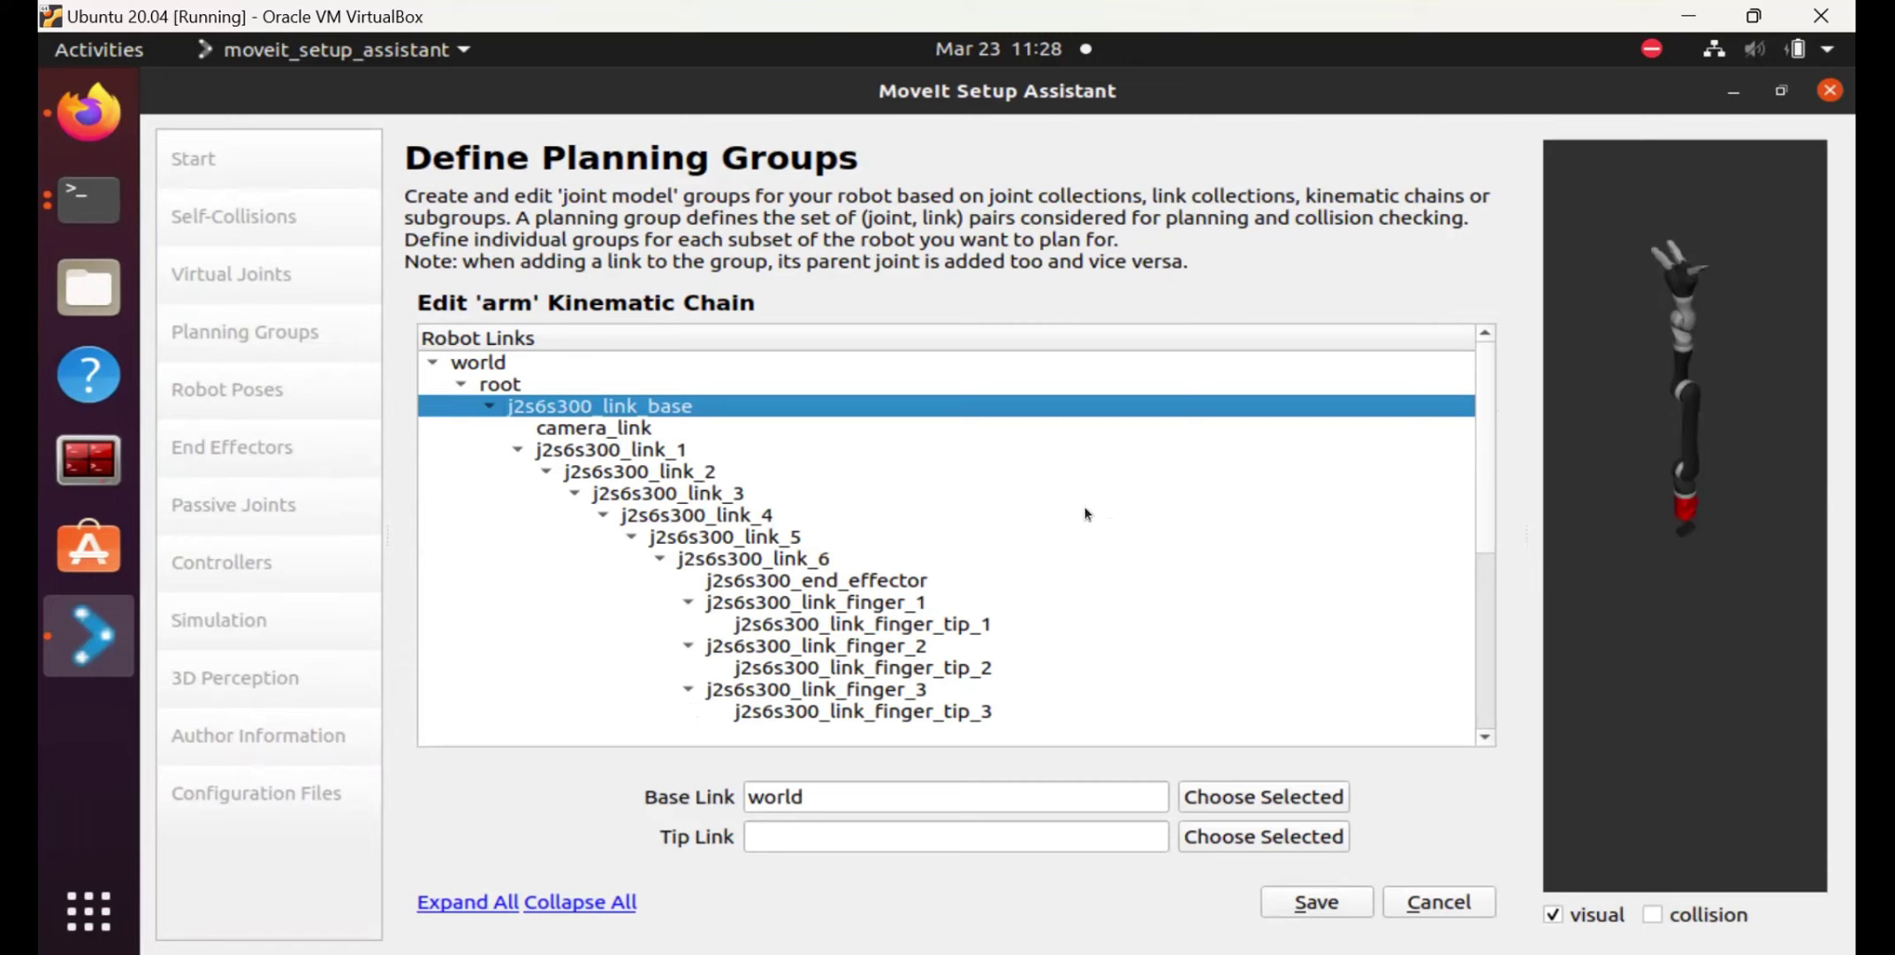
# Save the arm chain with base link root and tip link j2s6s300_end_effector.
pyautogui.click(518, 382)
pyautogui.click(1249, 798)
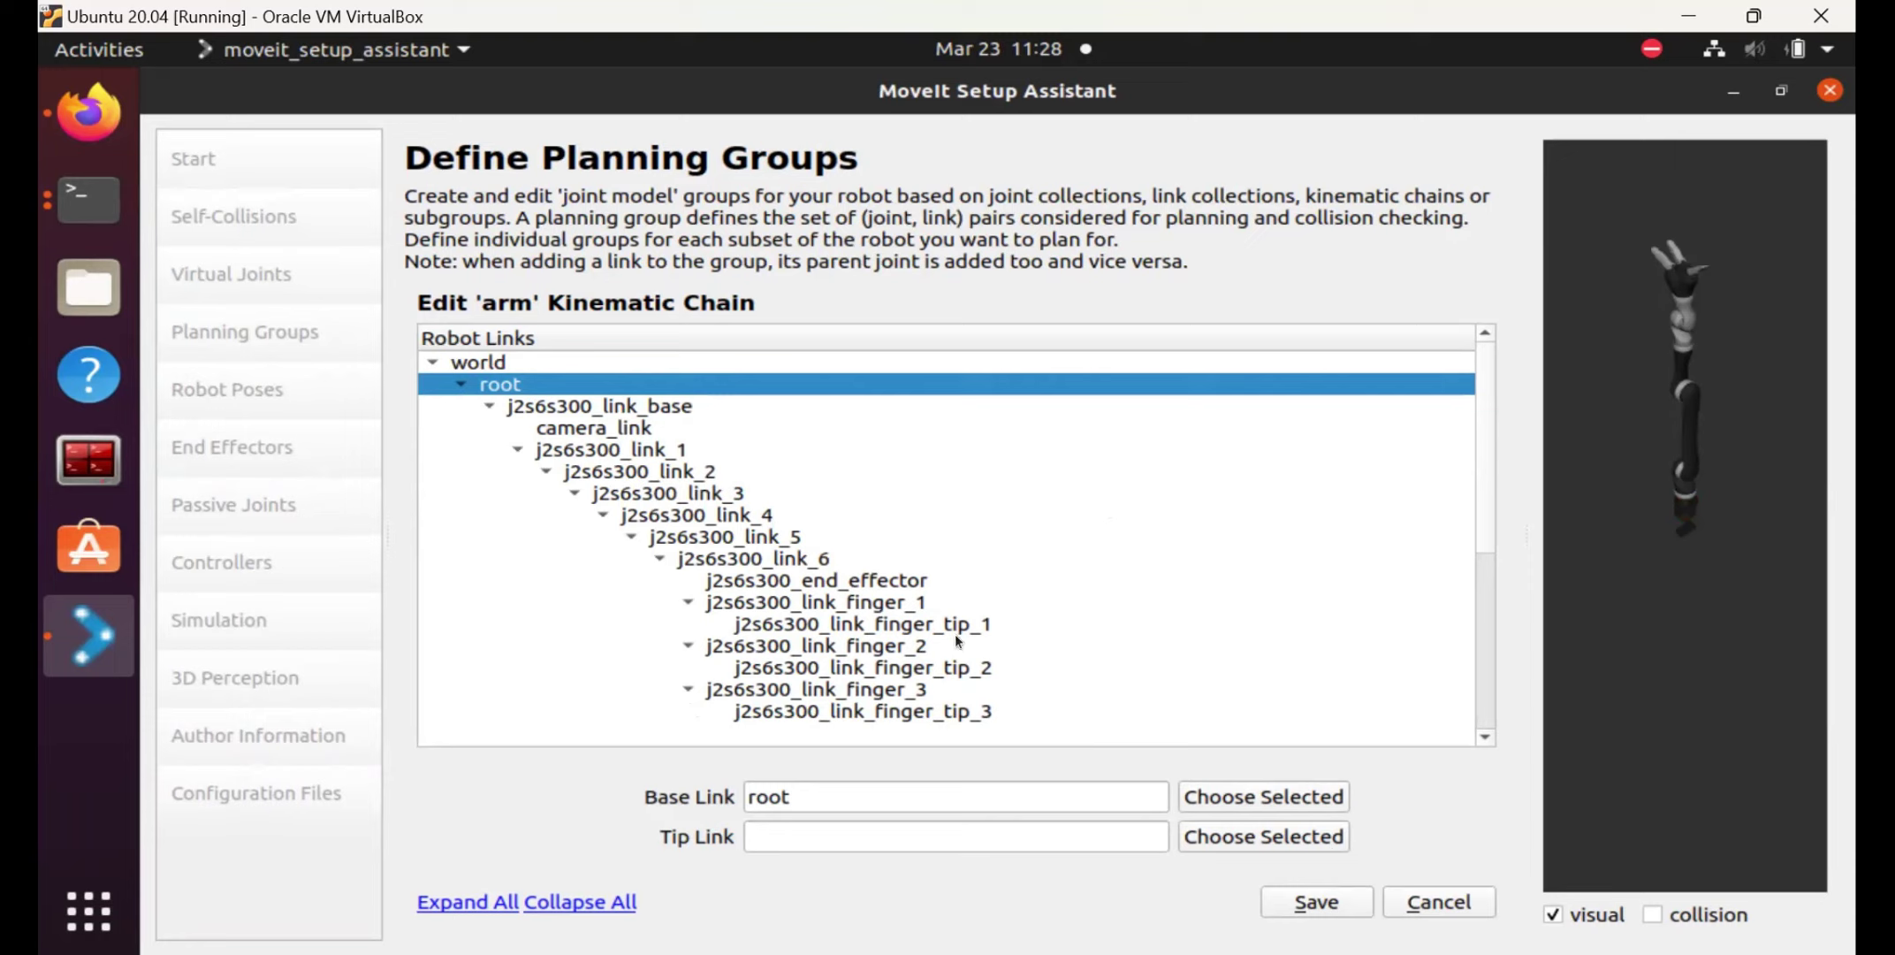
pyautogui.click(776, 581)
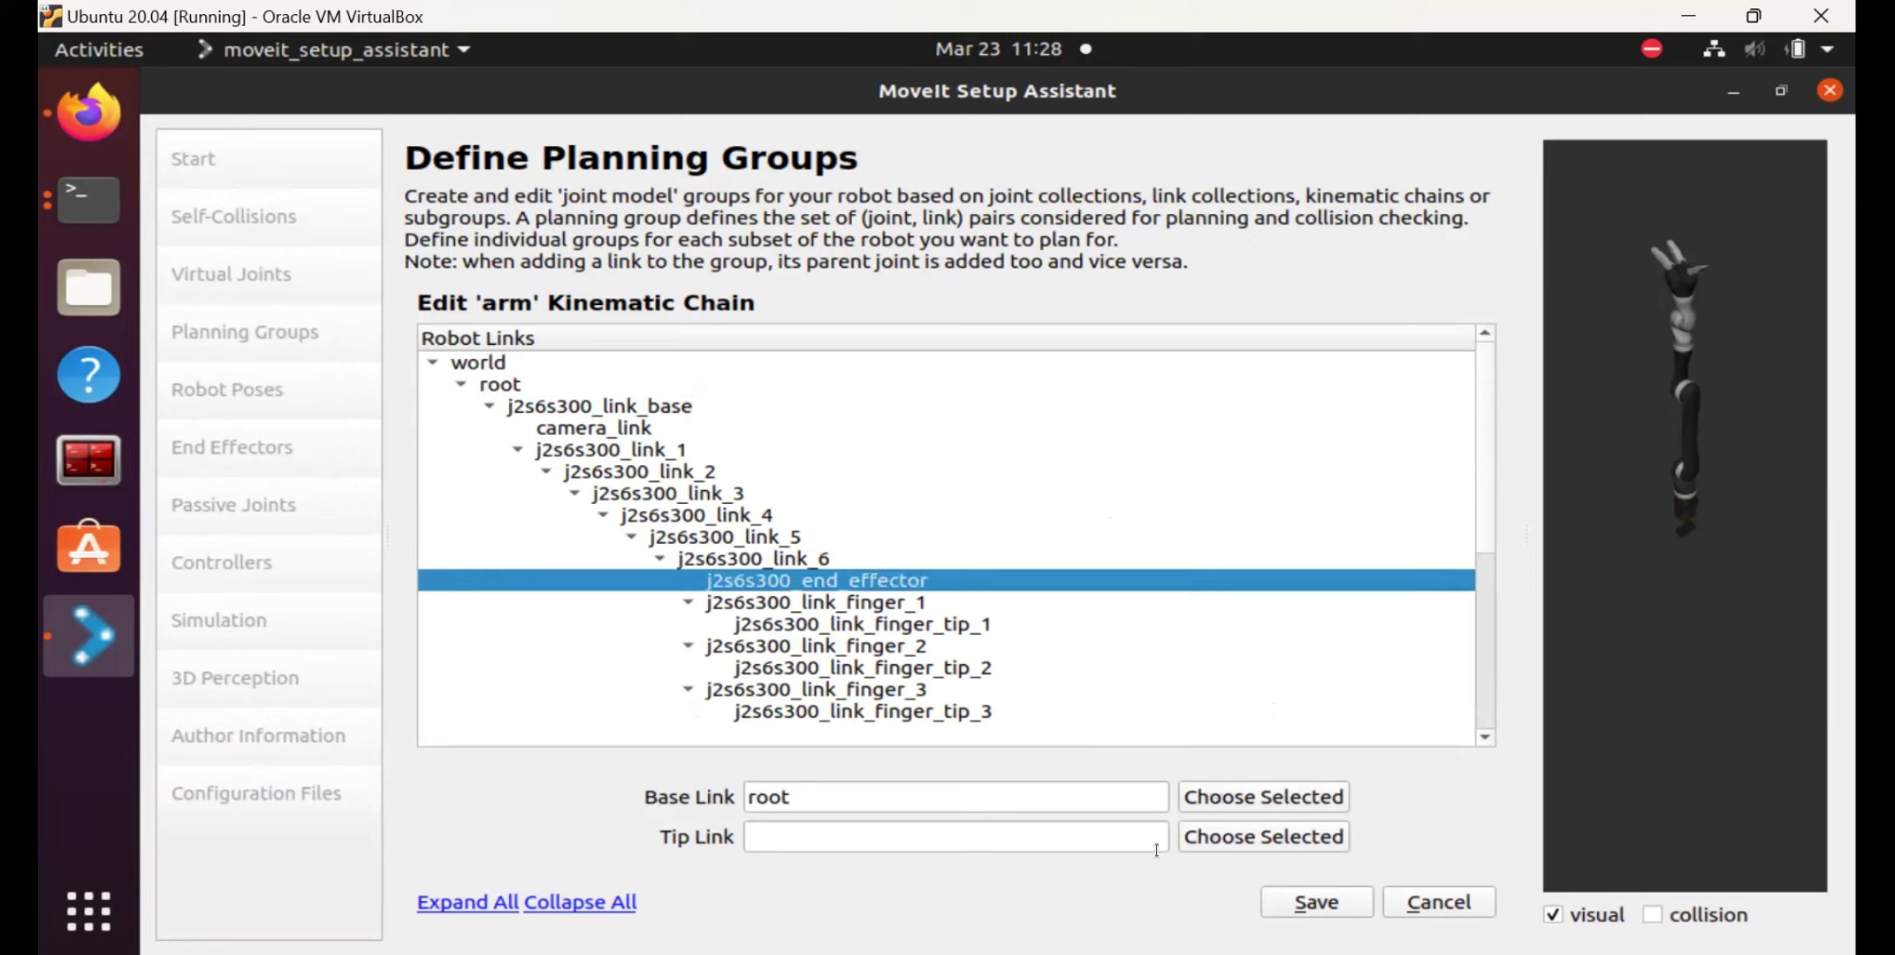
pyautogui.click(1266, 840)
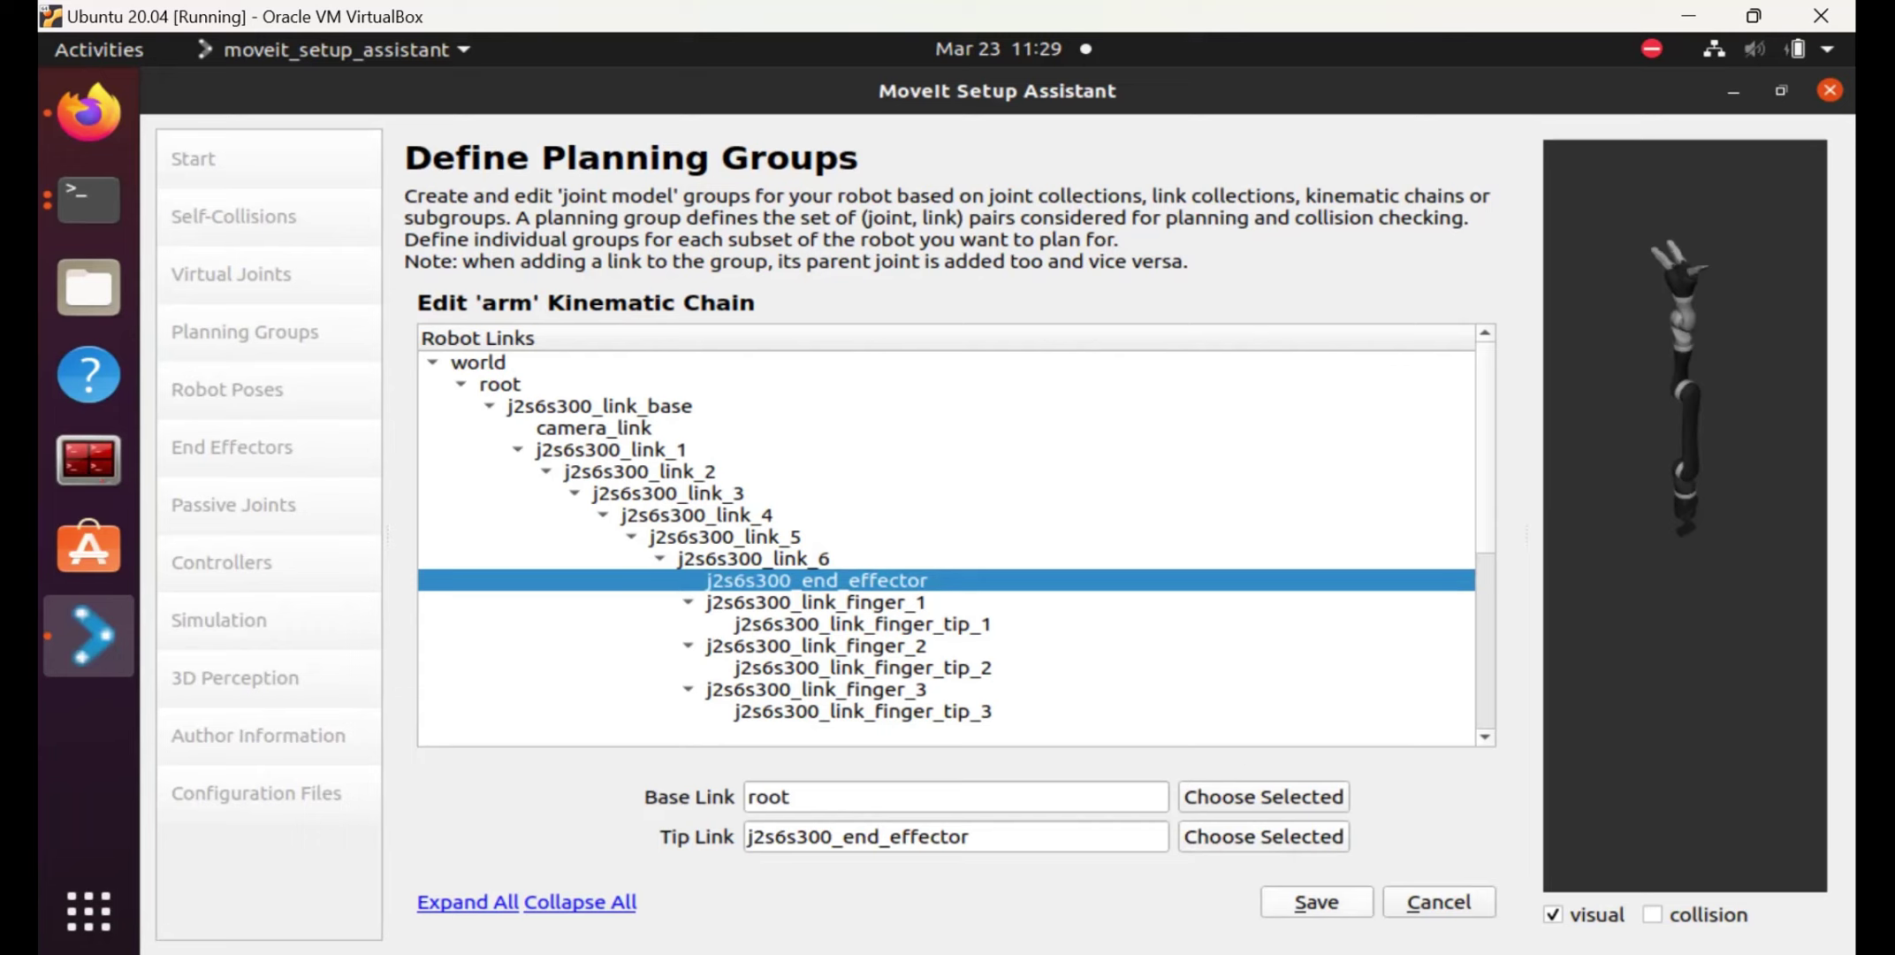
pyautogui.click(1303, 890)
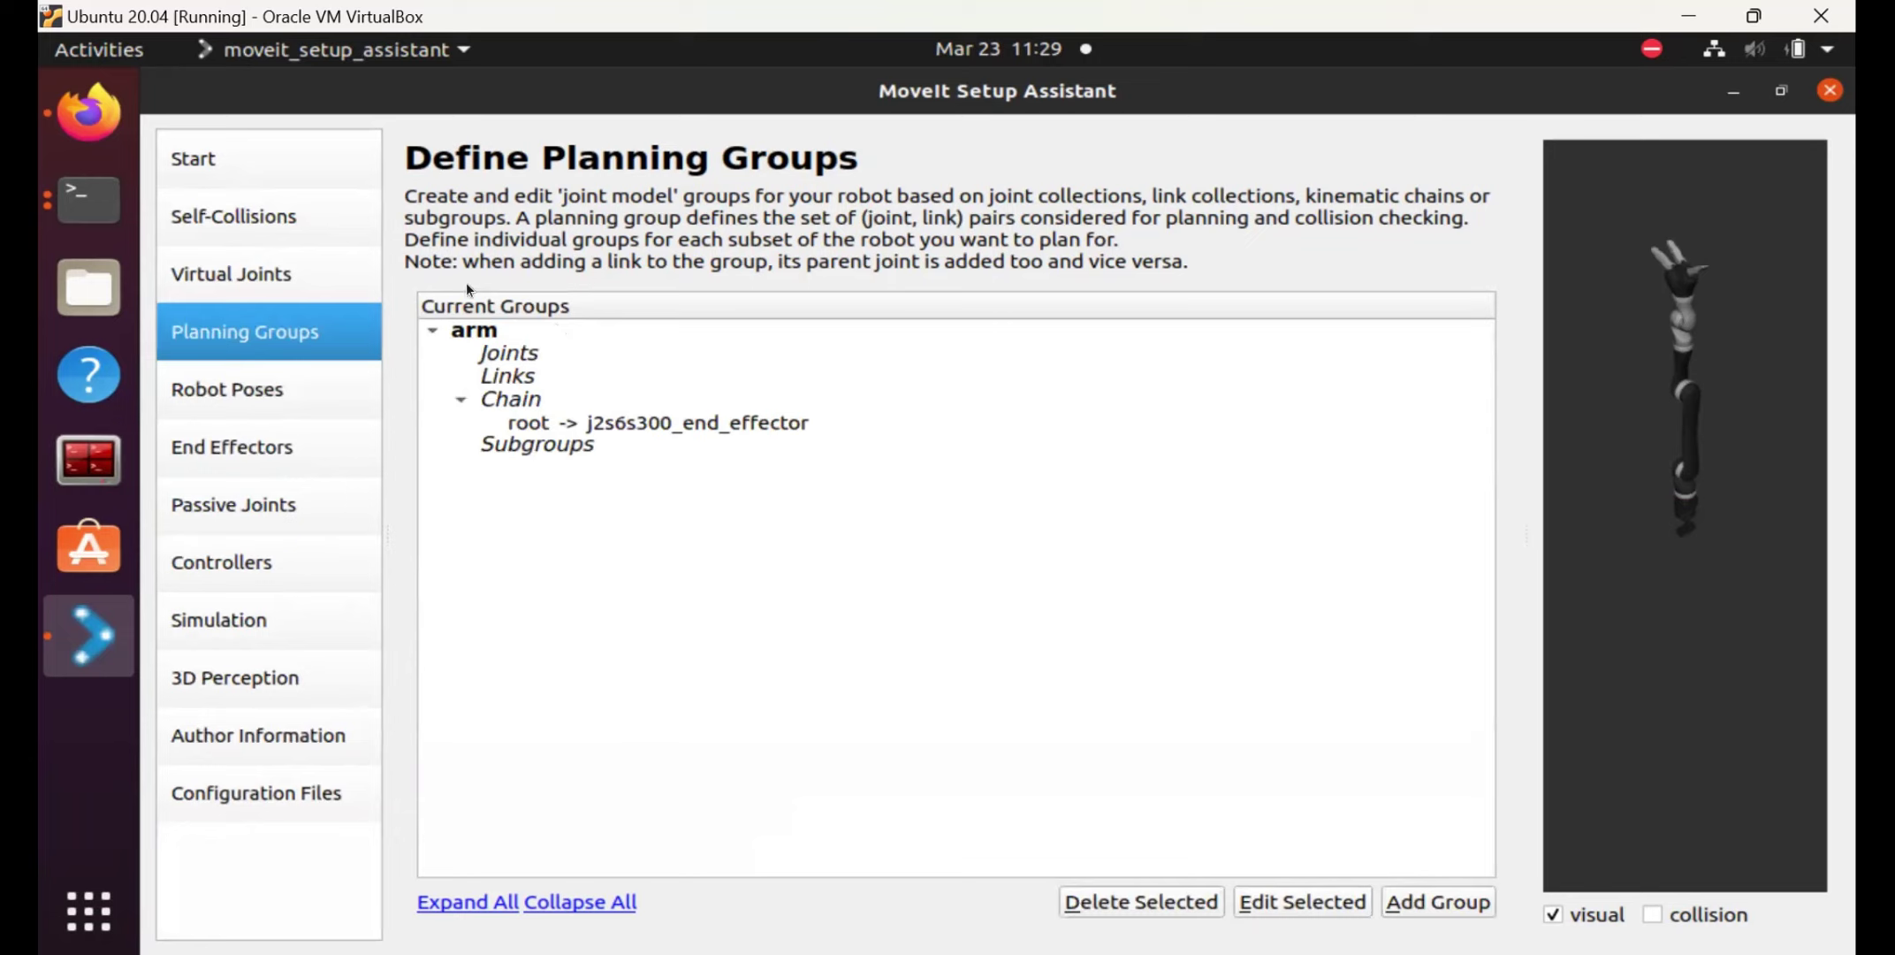
# Review the saved arm group's chain in the robot preview, then add a new planning group.
pyautogui.click(442, 336)
pyautogui.click(442, 336)
pyautogui.click(466, 404)
pyautogui.click(464, 402)
pyautogui.click(461, 403)
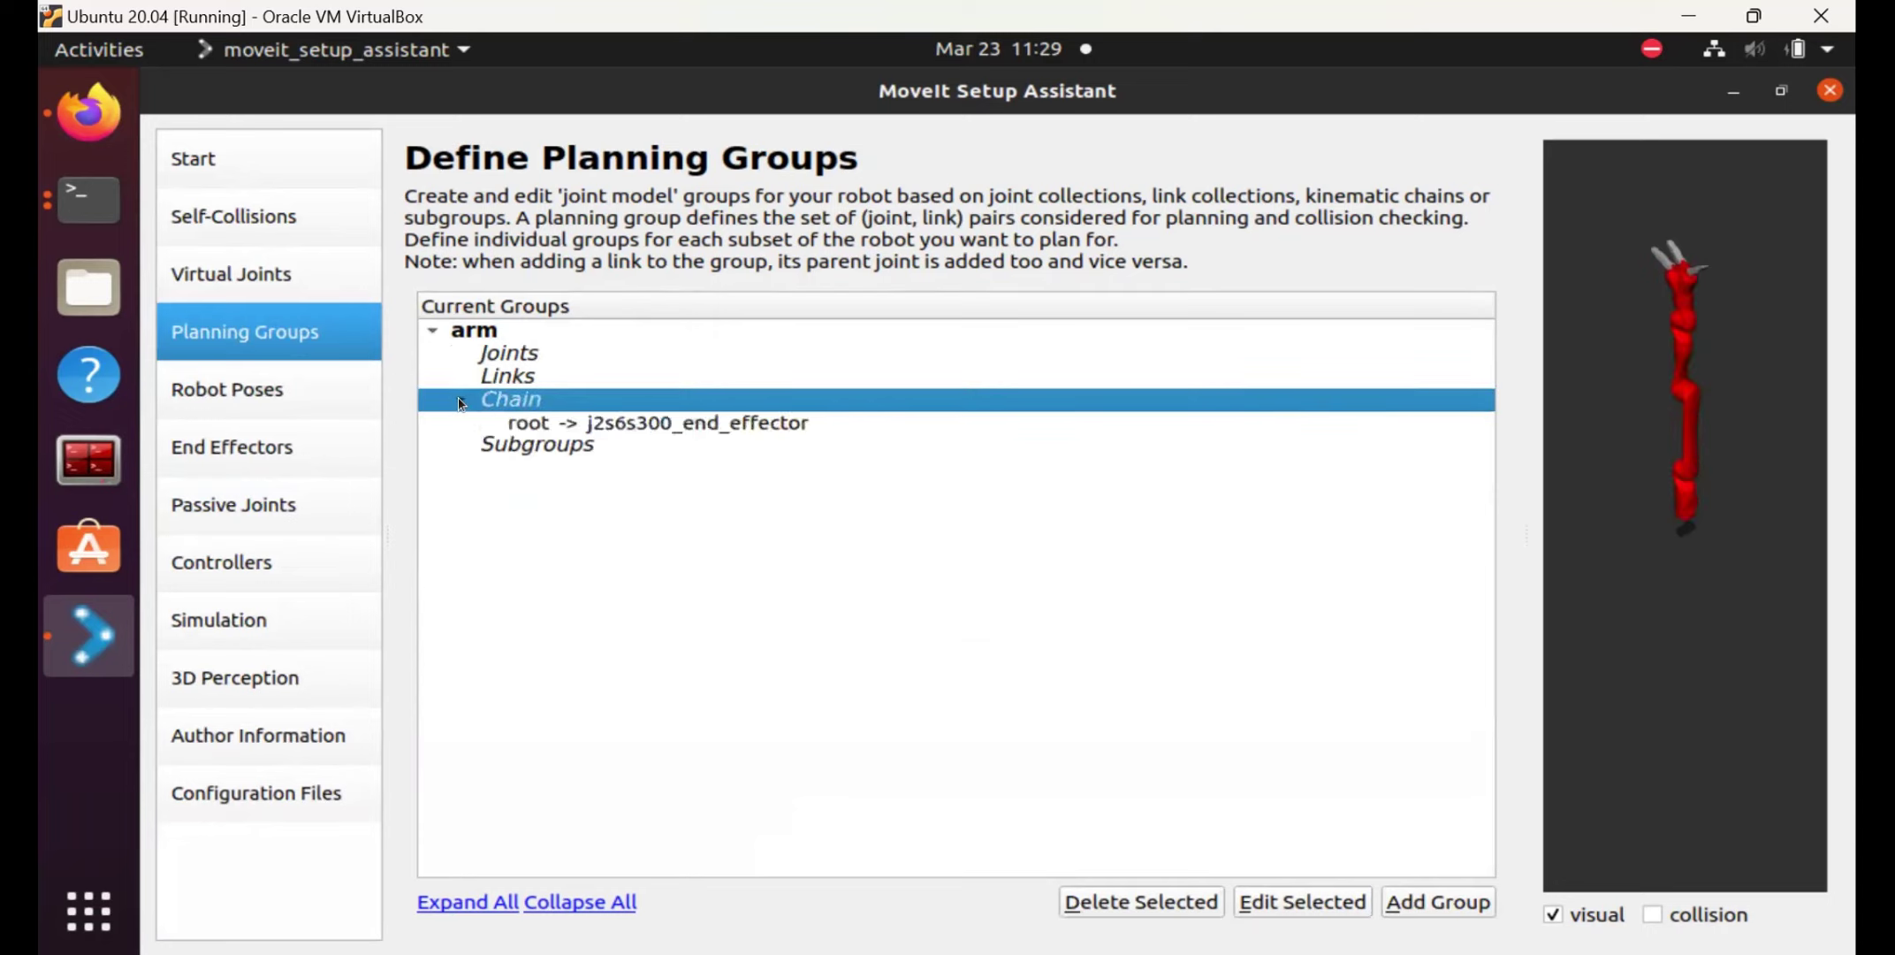
pyautogui.click(548, 449)
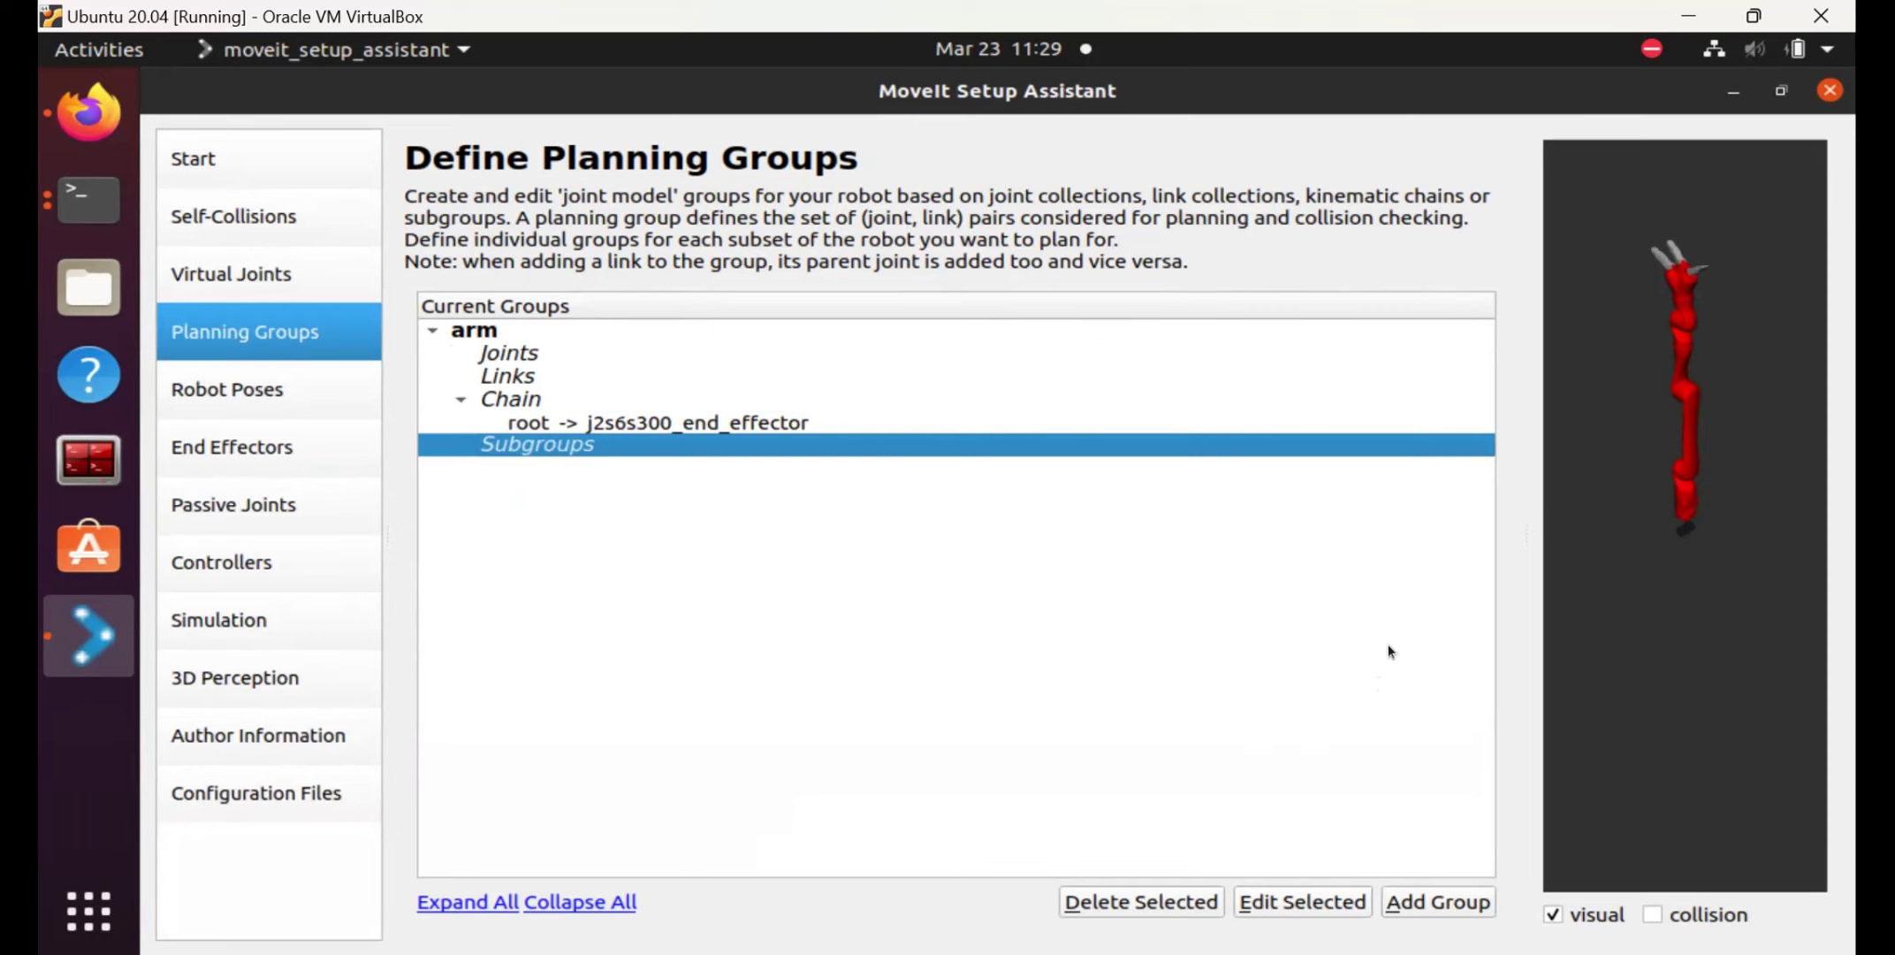
pyautogui.hotkey('alt', 'a')
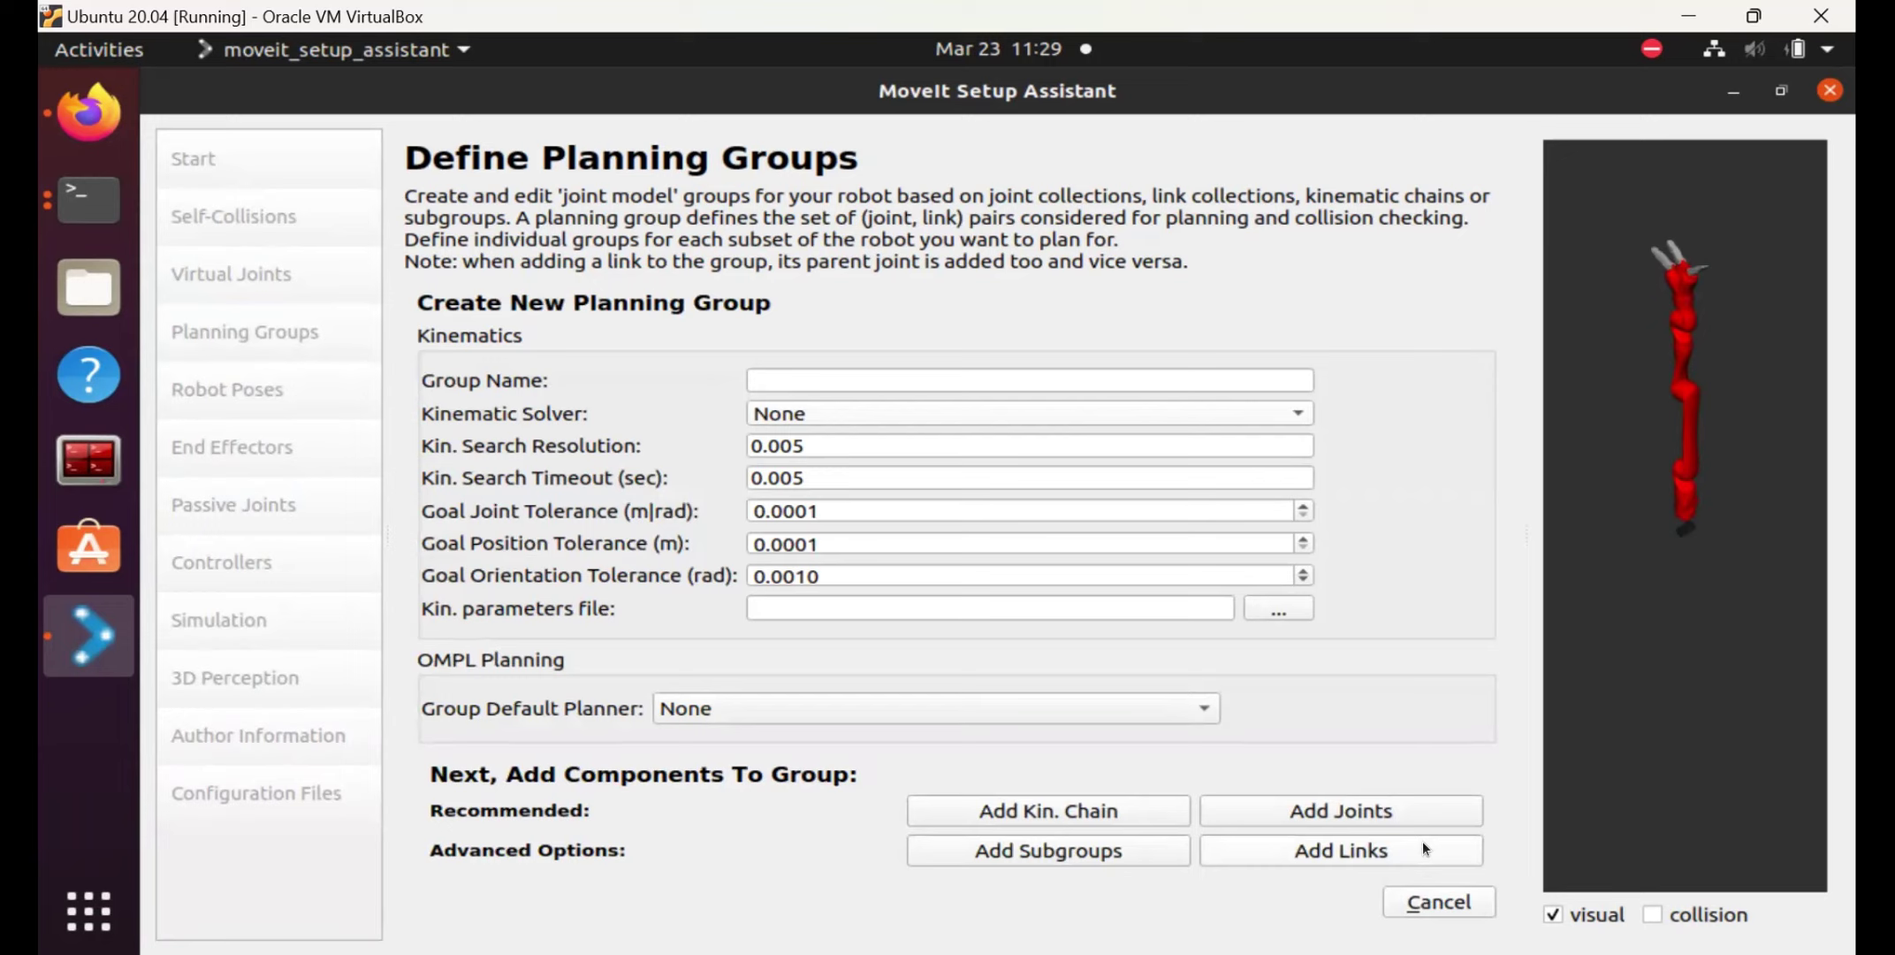
# Name the new group 'gripper' and save joints j2s6s300_joint_finger_1 through j2s6s300_joint_finger_tip_3.
pyautogui.click(873, 368)
pyautogui.write('gri')
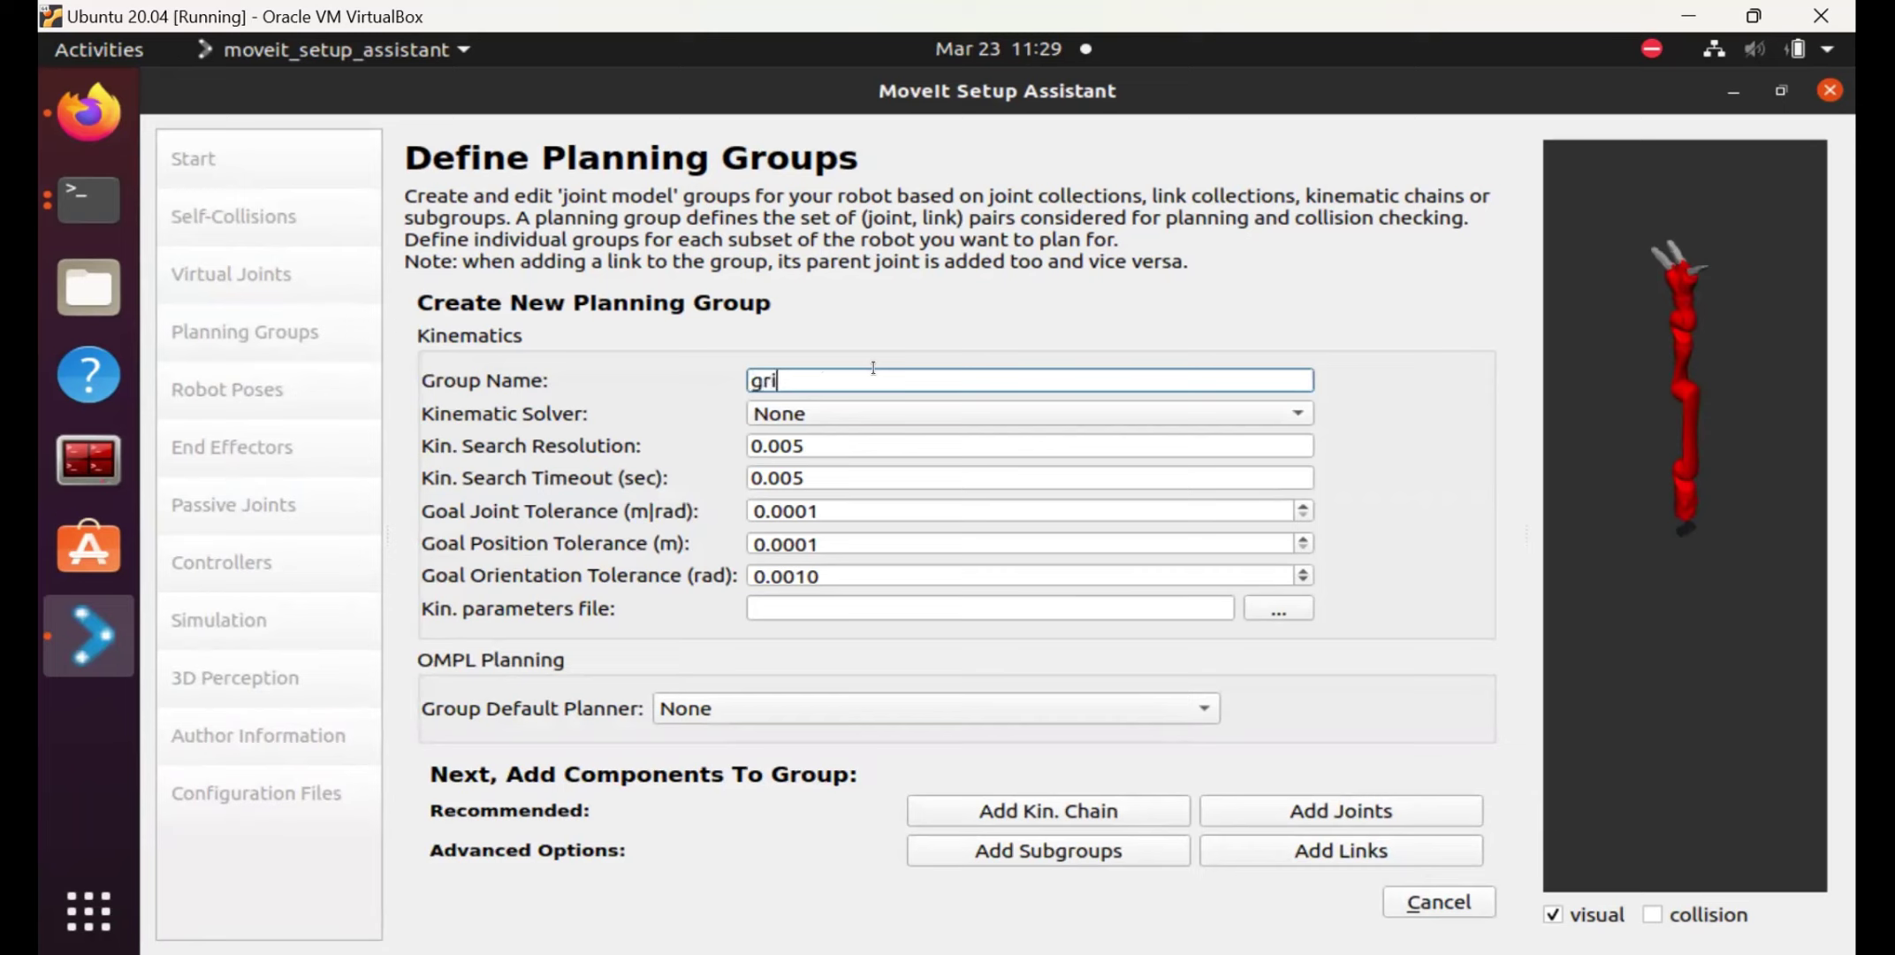
pyautogui.write('pper')
pyautogui.click(1351, 813)
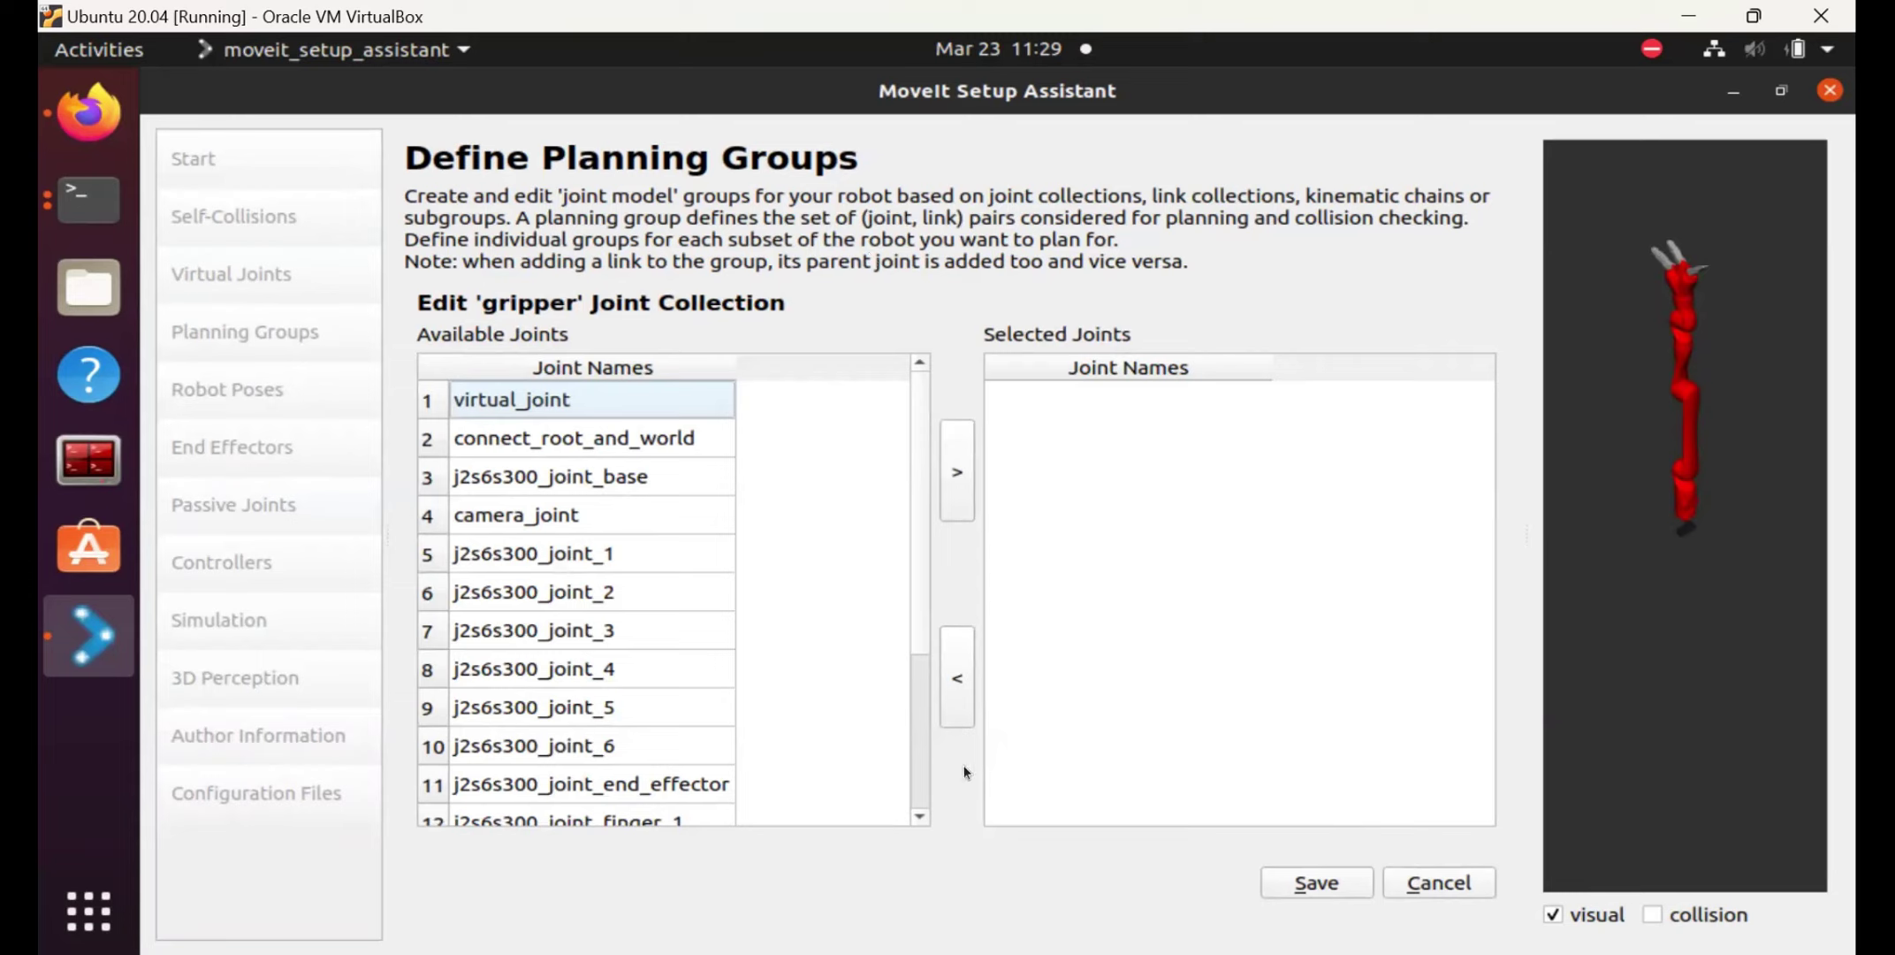
pyautogui.click(921, 816)
pyautogui.click(921, 816)
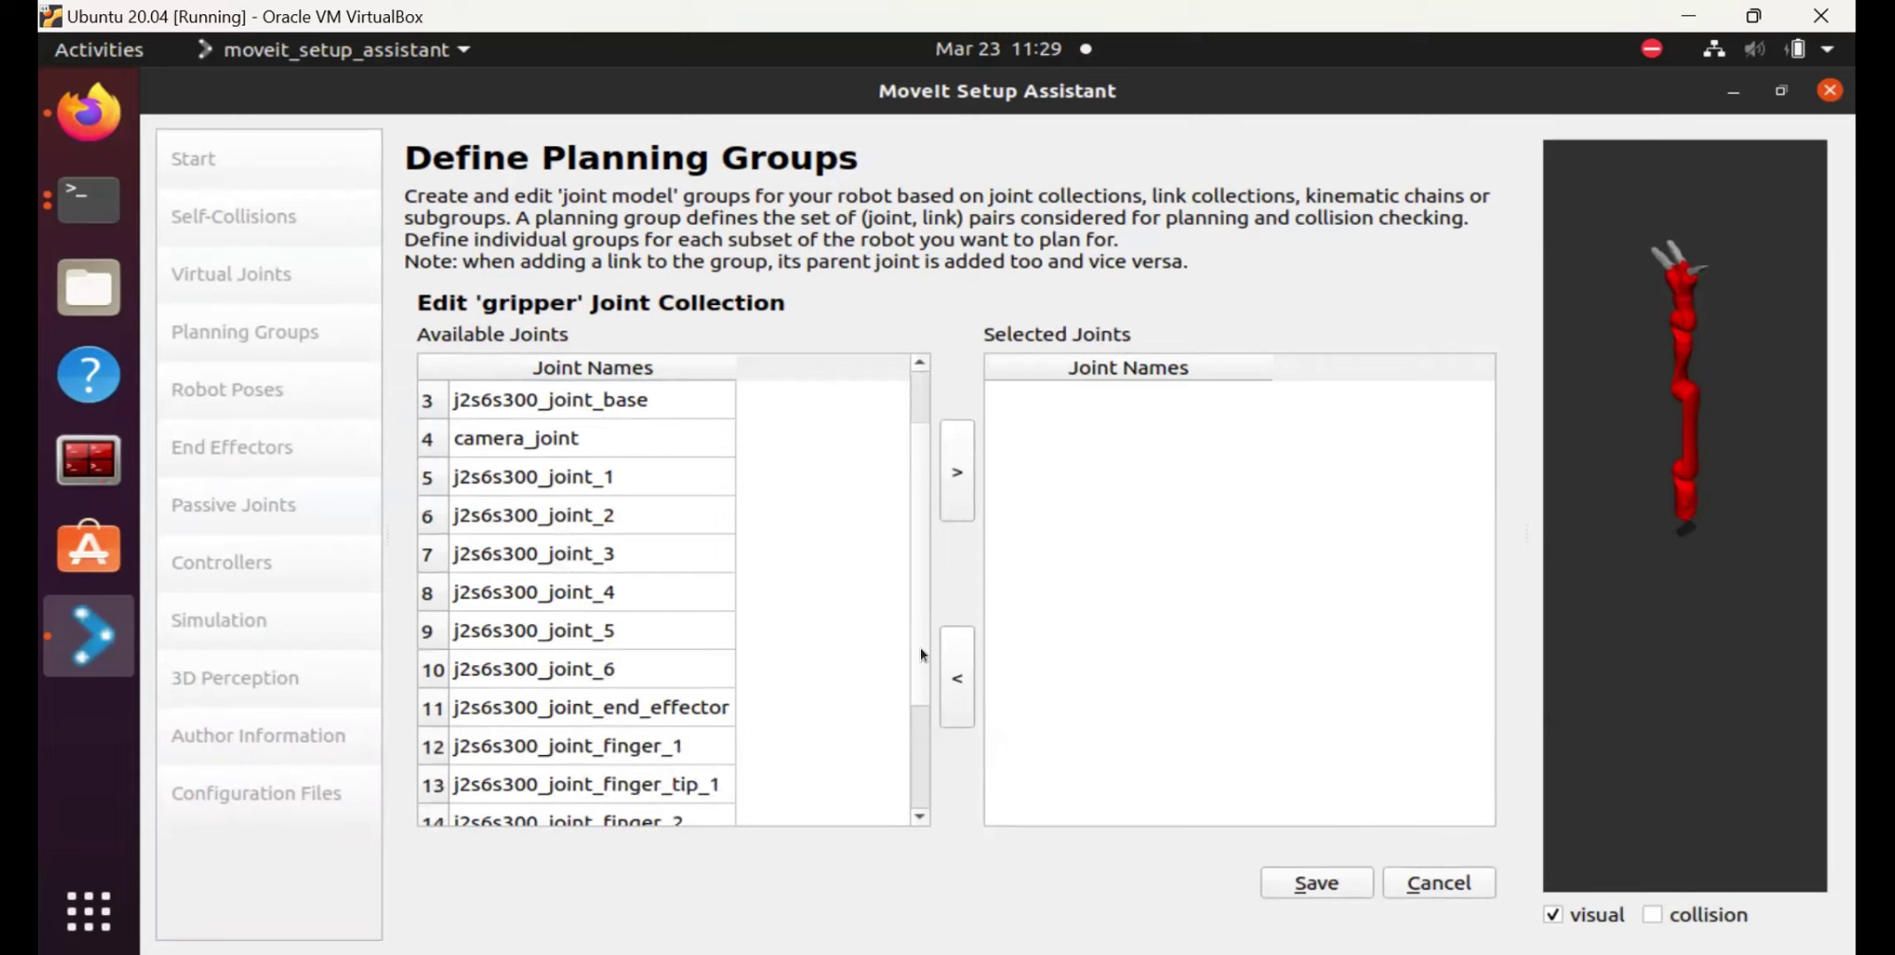
pyautogui.scroll(-1, 919, 655)
pyautogui.click(621, 623)
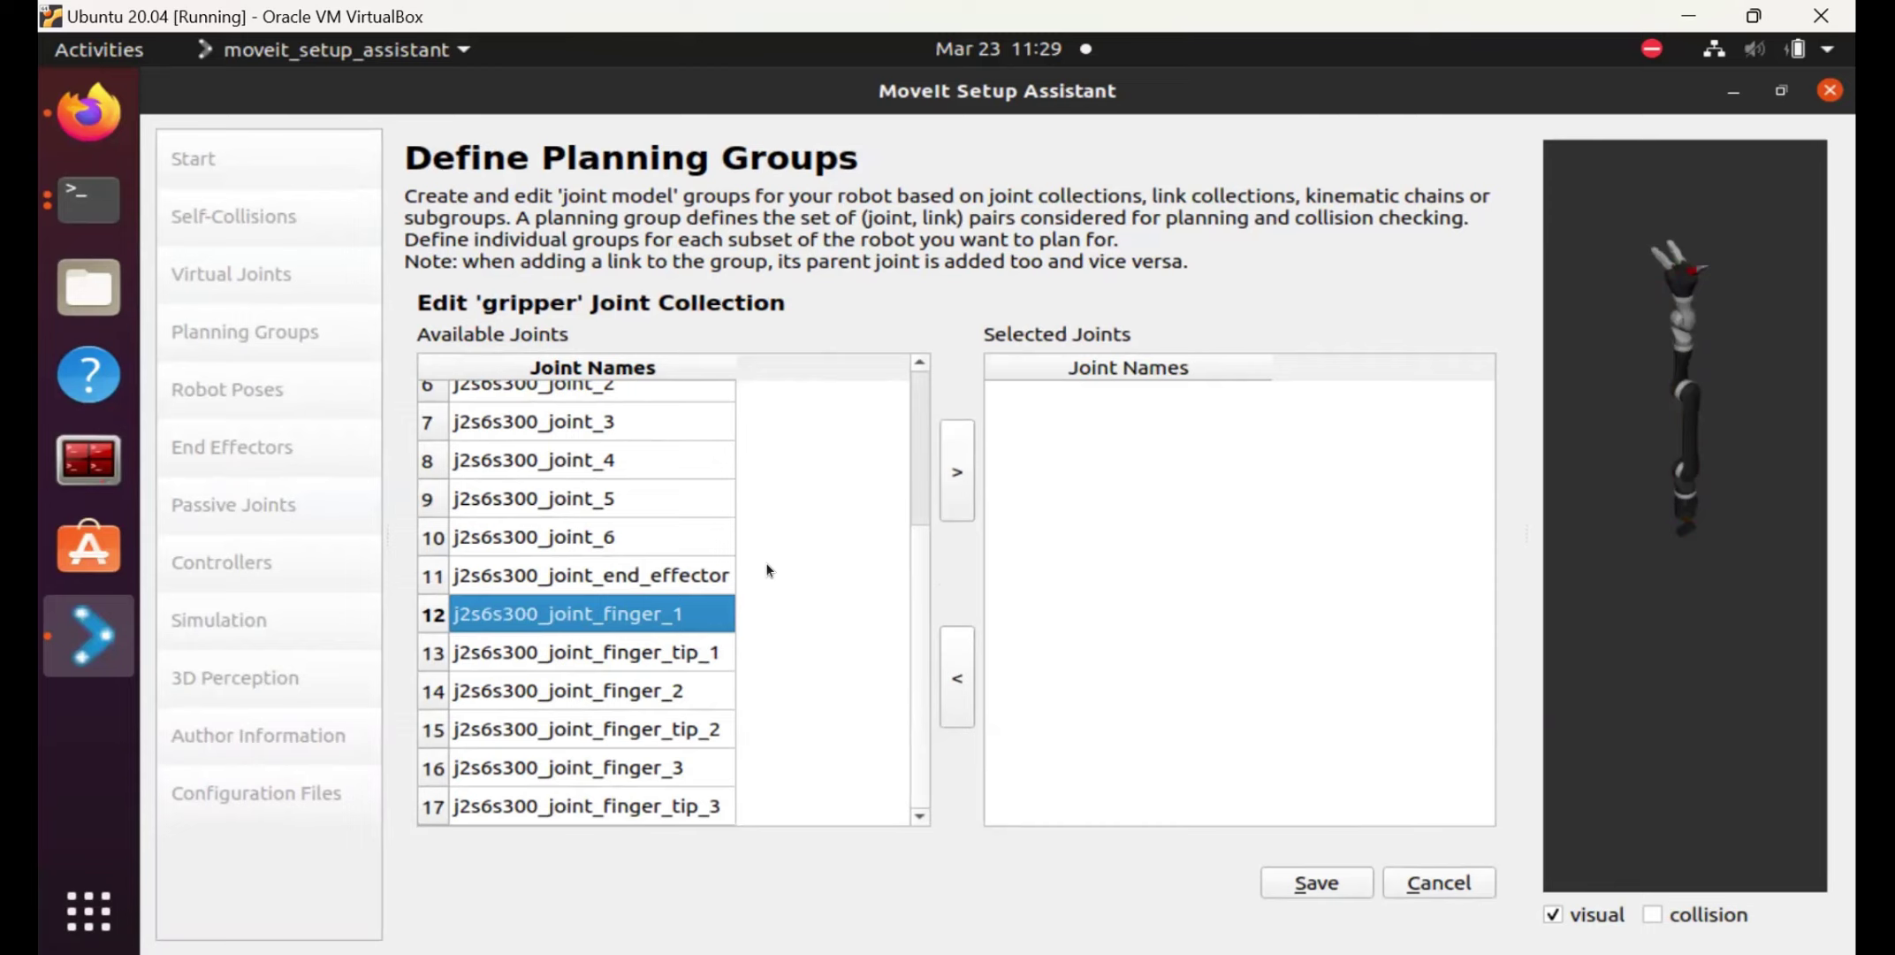
pyautogui.moveTo(700, 639); pyautogui.dragTo(699, 869)
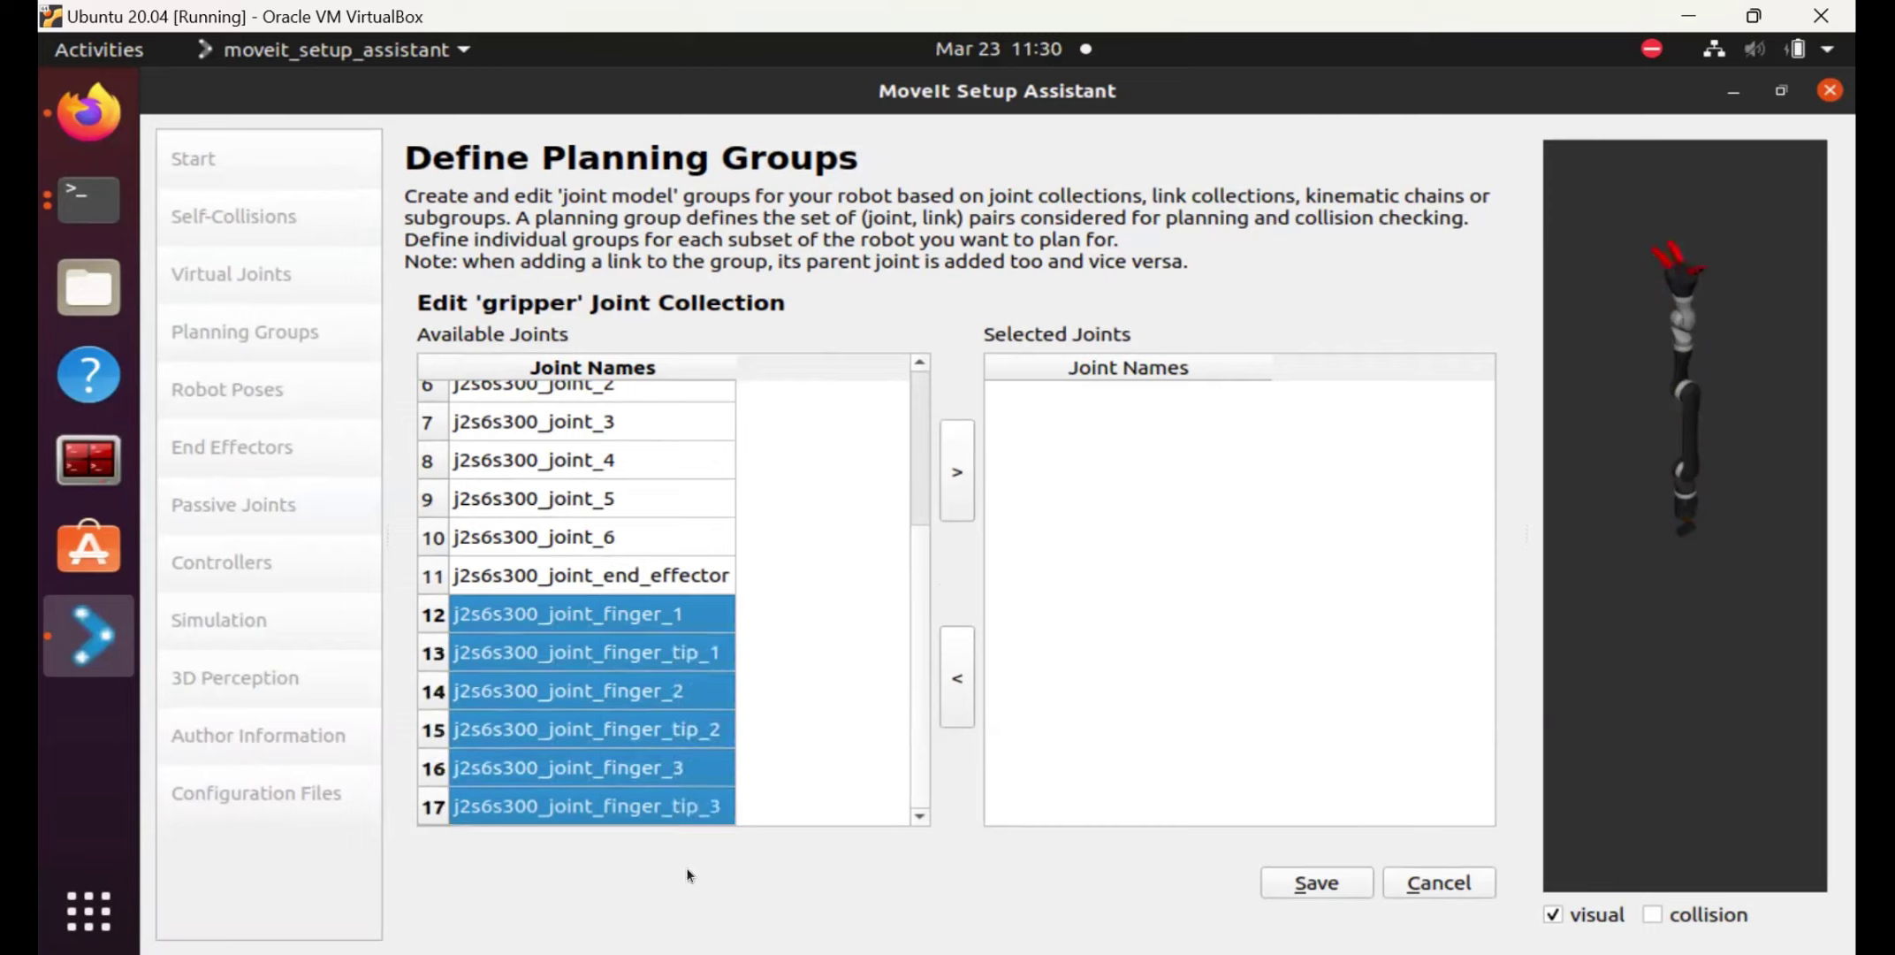
pyautogui.click(957, 466)
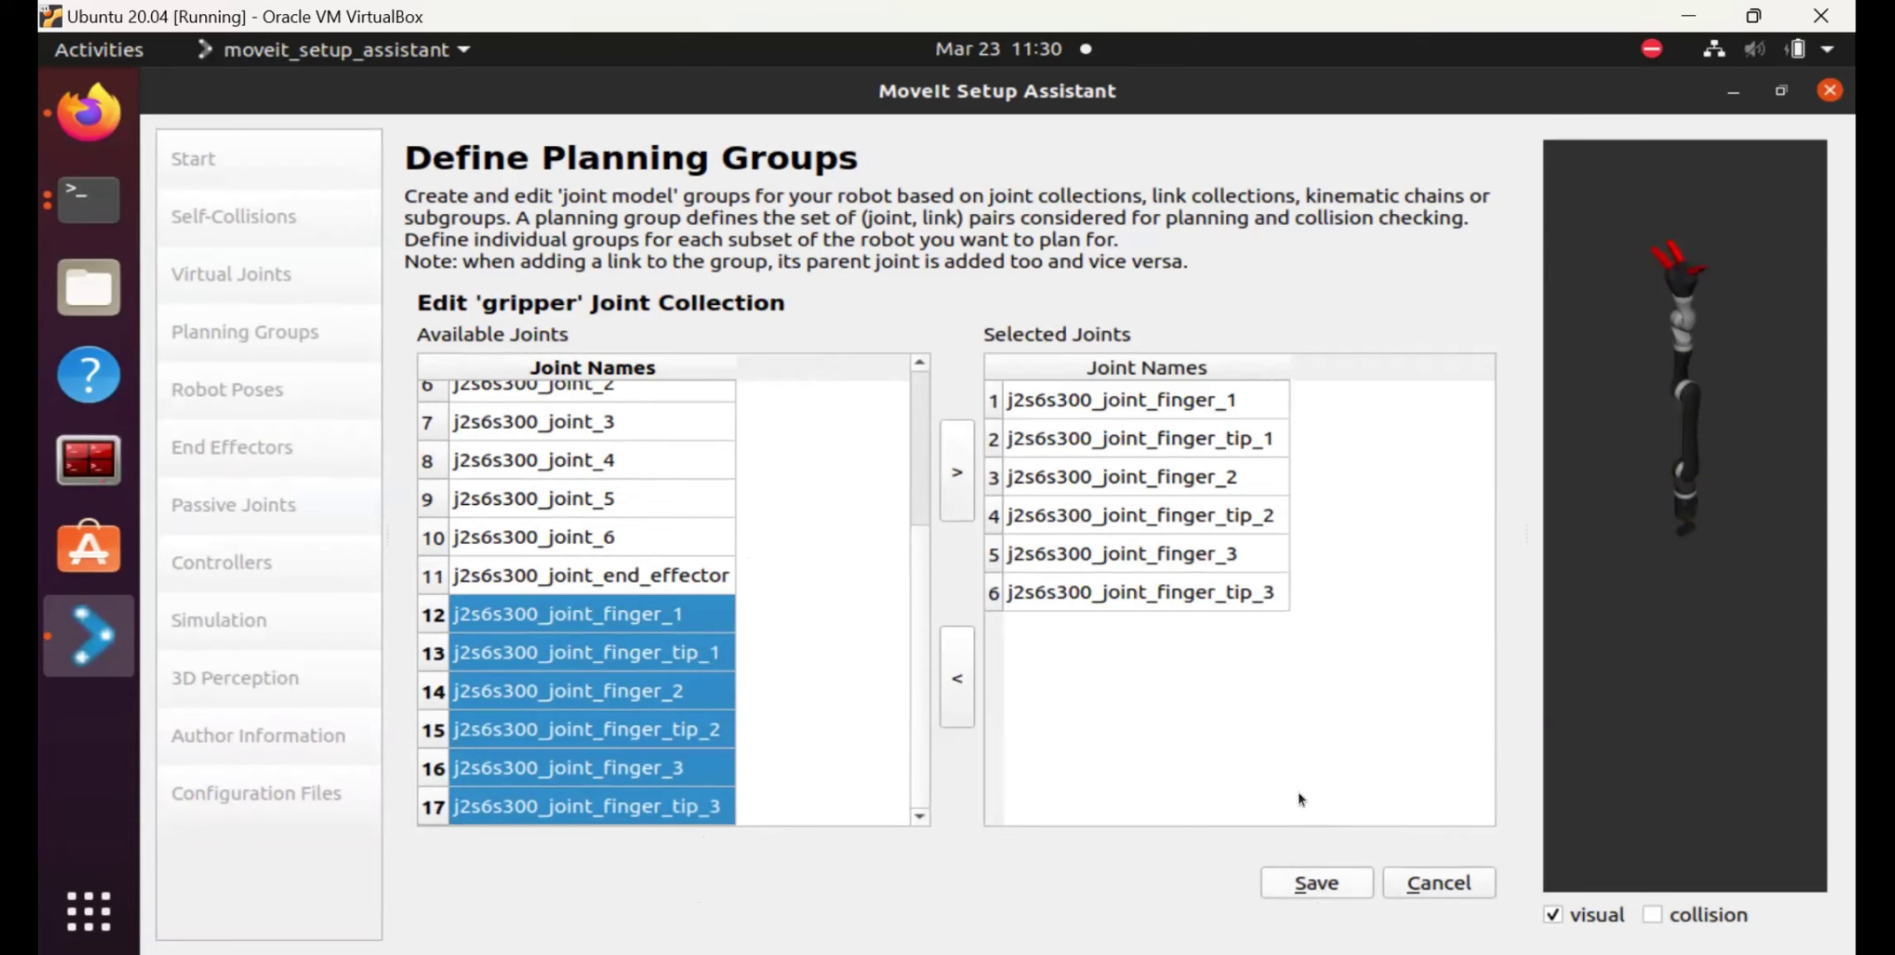
pyautogui.click(1301, 884)
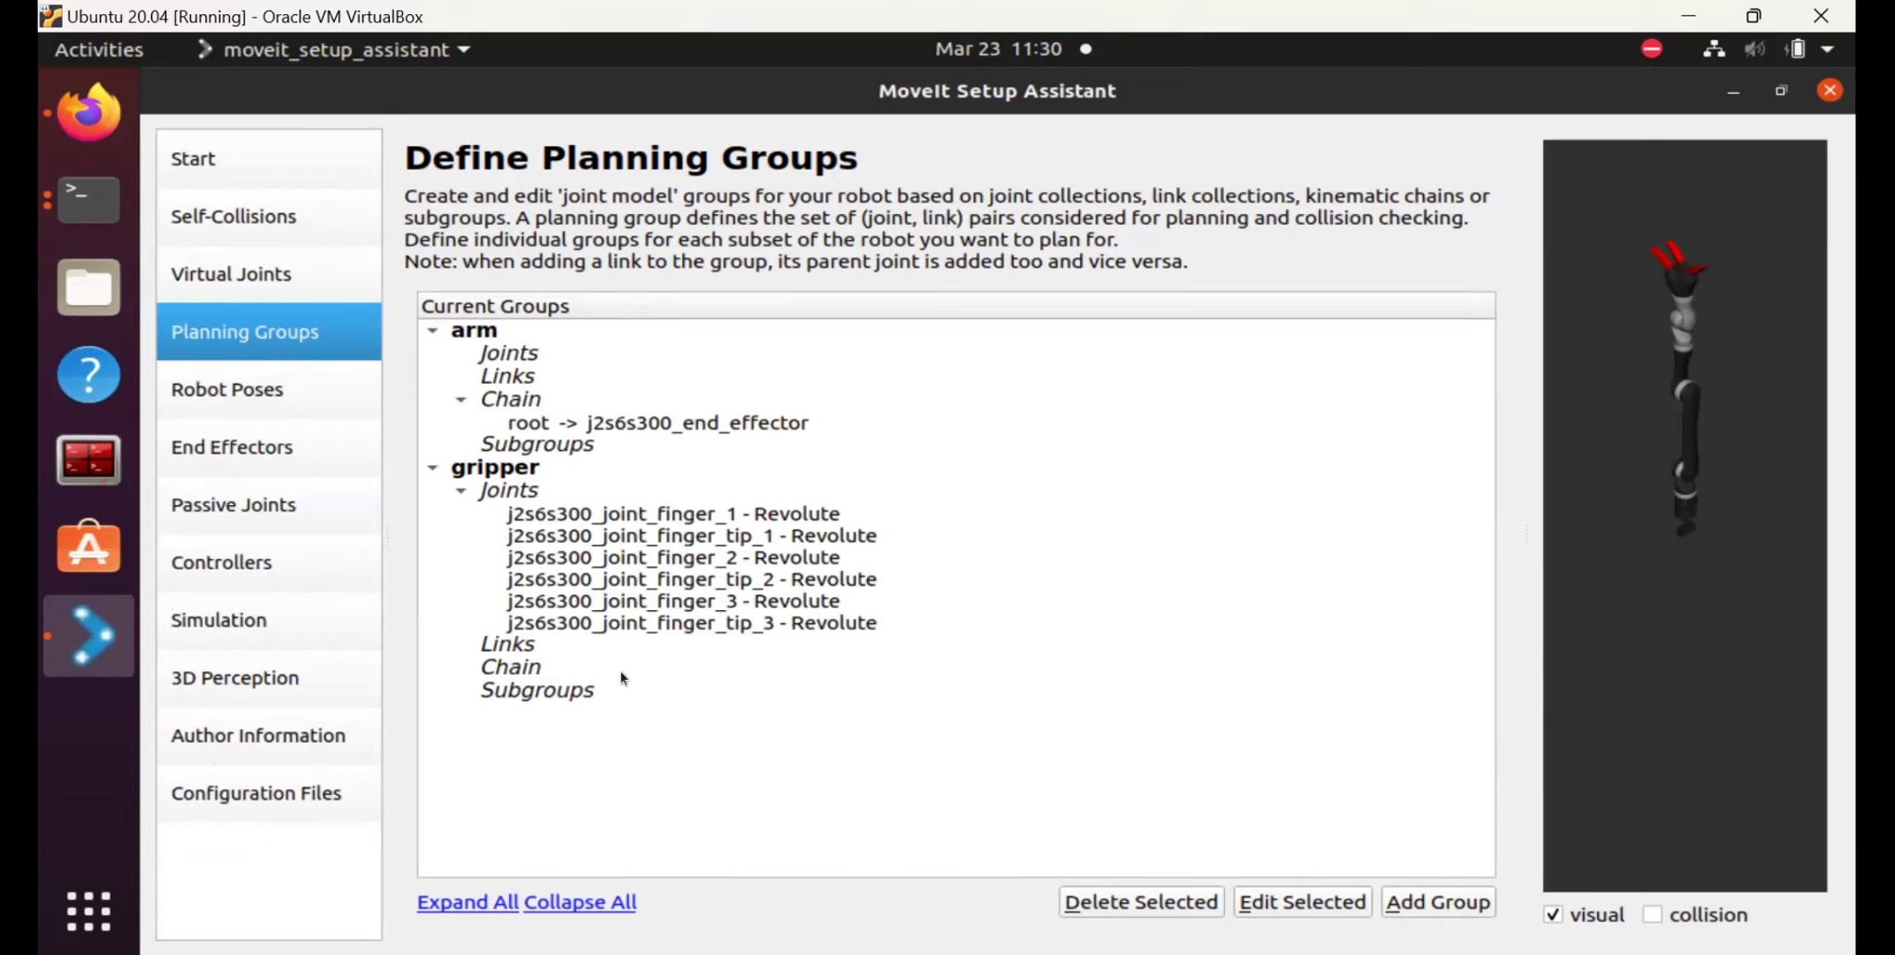
# Add the seven links from j2s6s300_end_effector through the last finger-tip link to gripper and save.
pyautogui.click(514, 647)
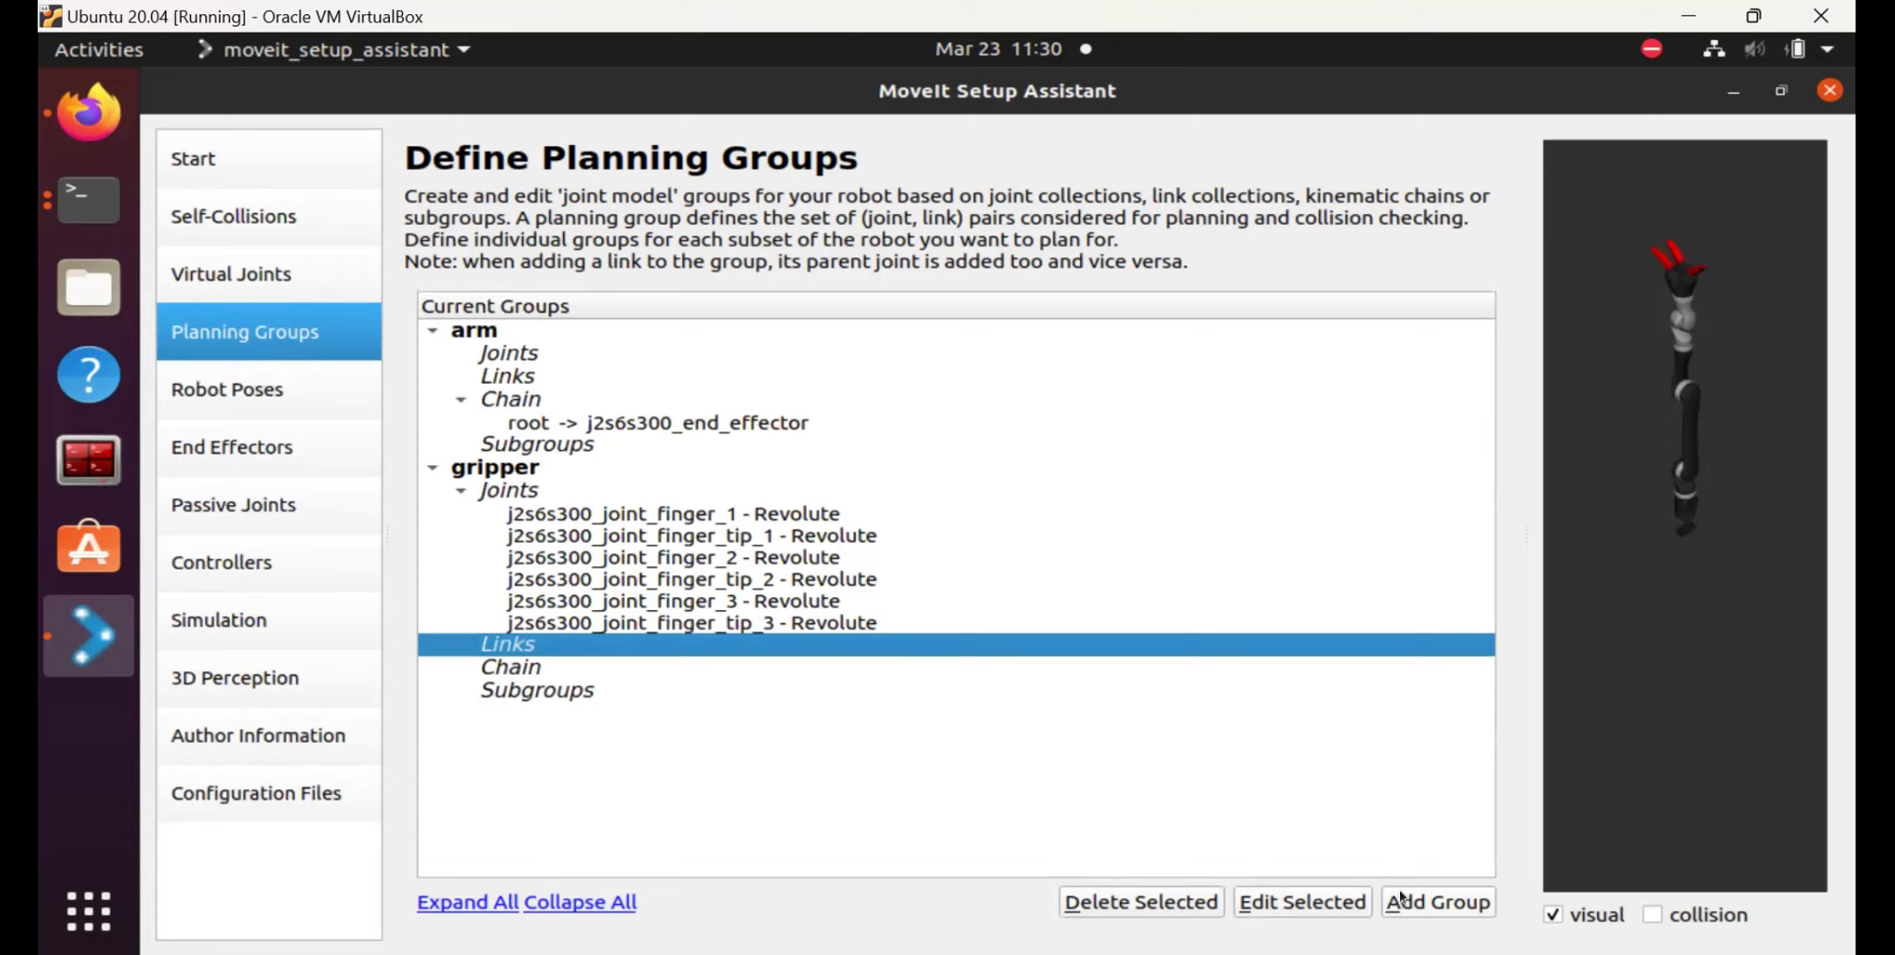
pyautogui.click(1322, 894)
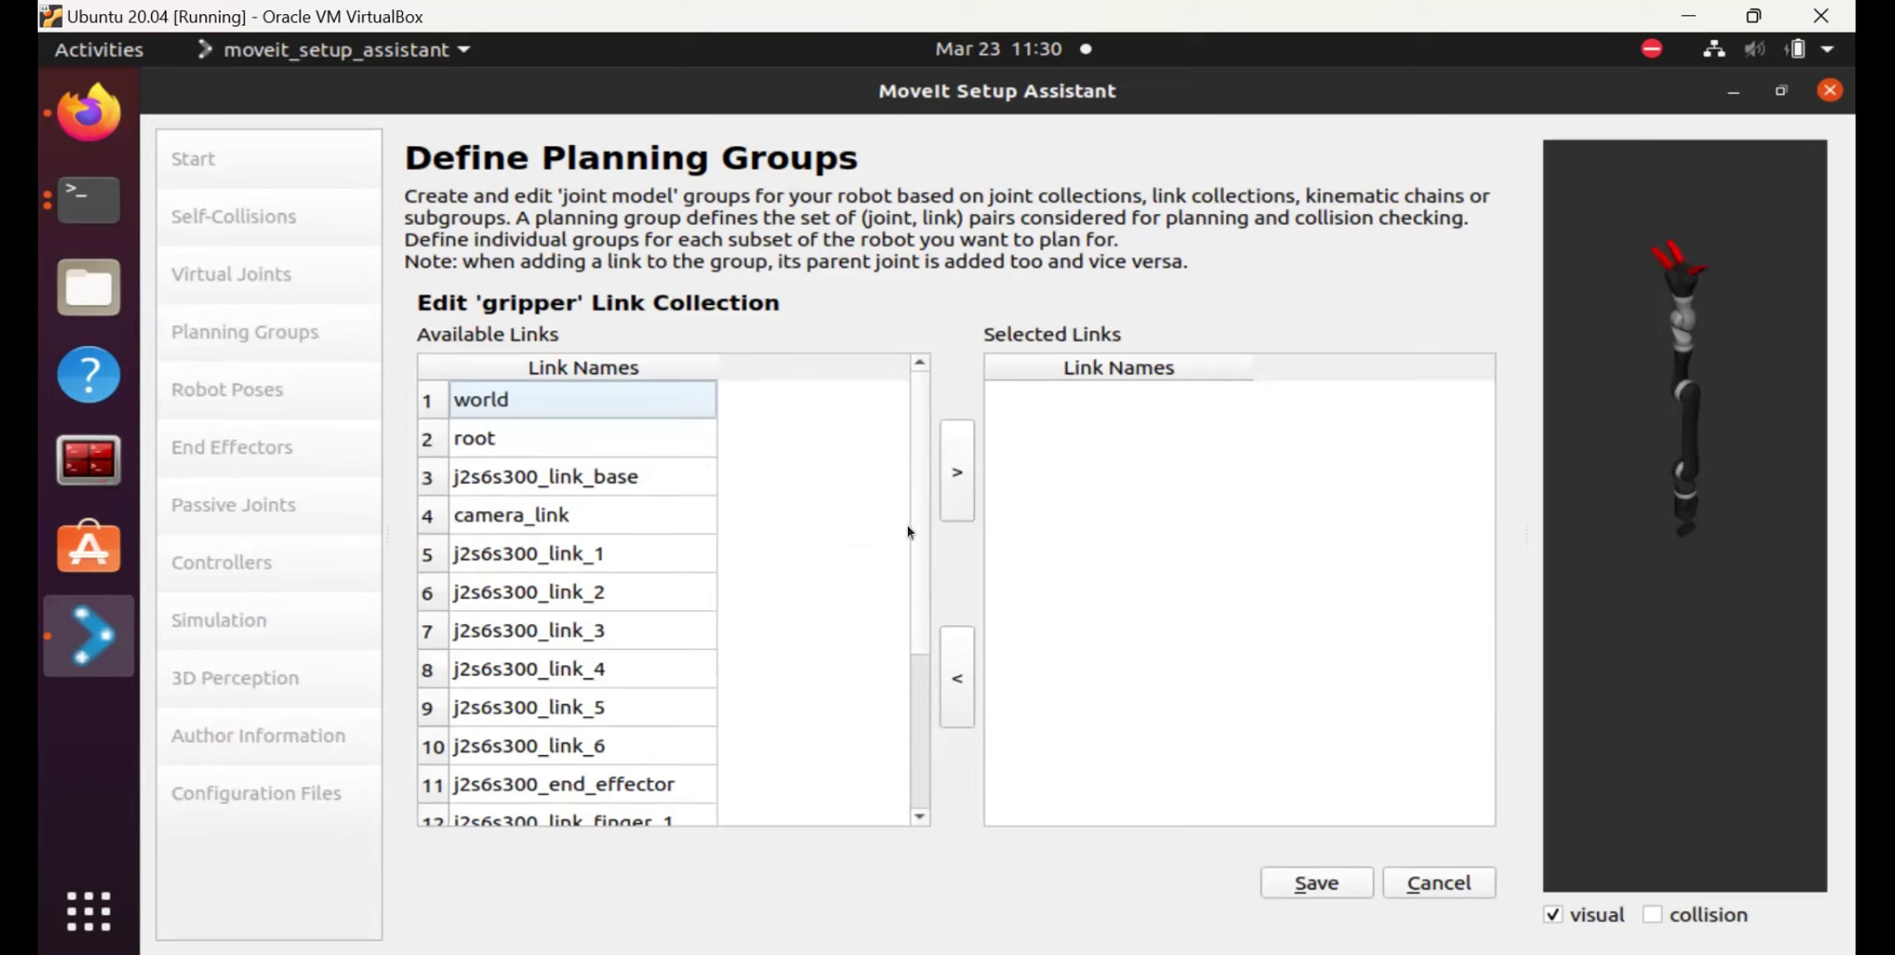
pyautogui.moveTo(923, 650); pyautogui.dragTo(925, 884)
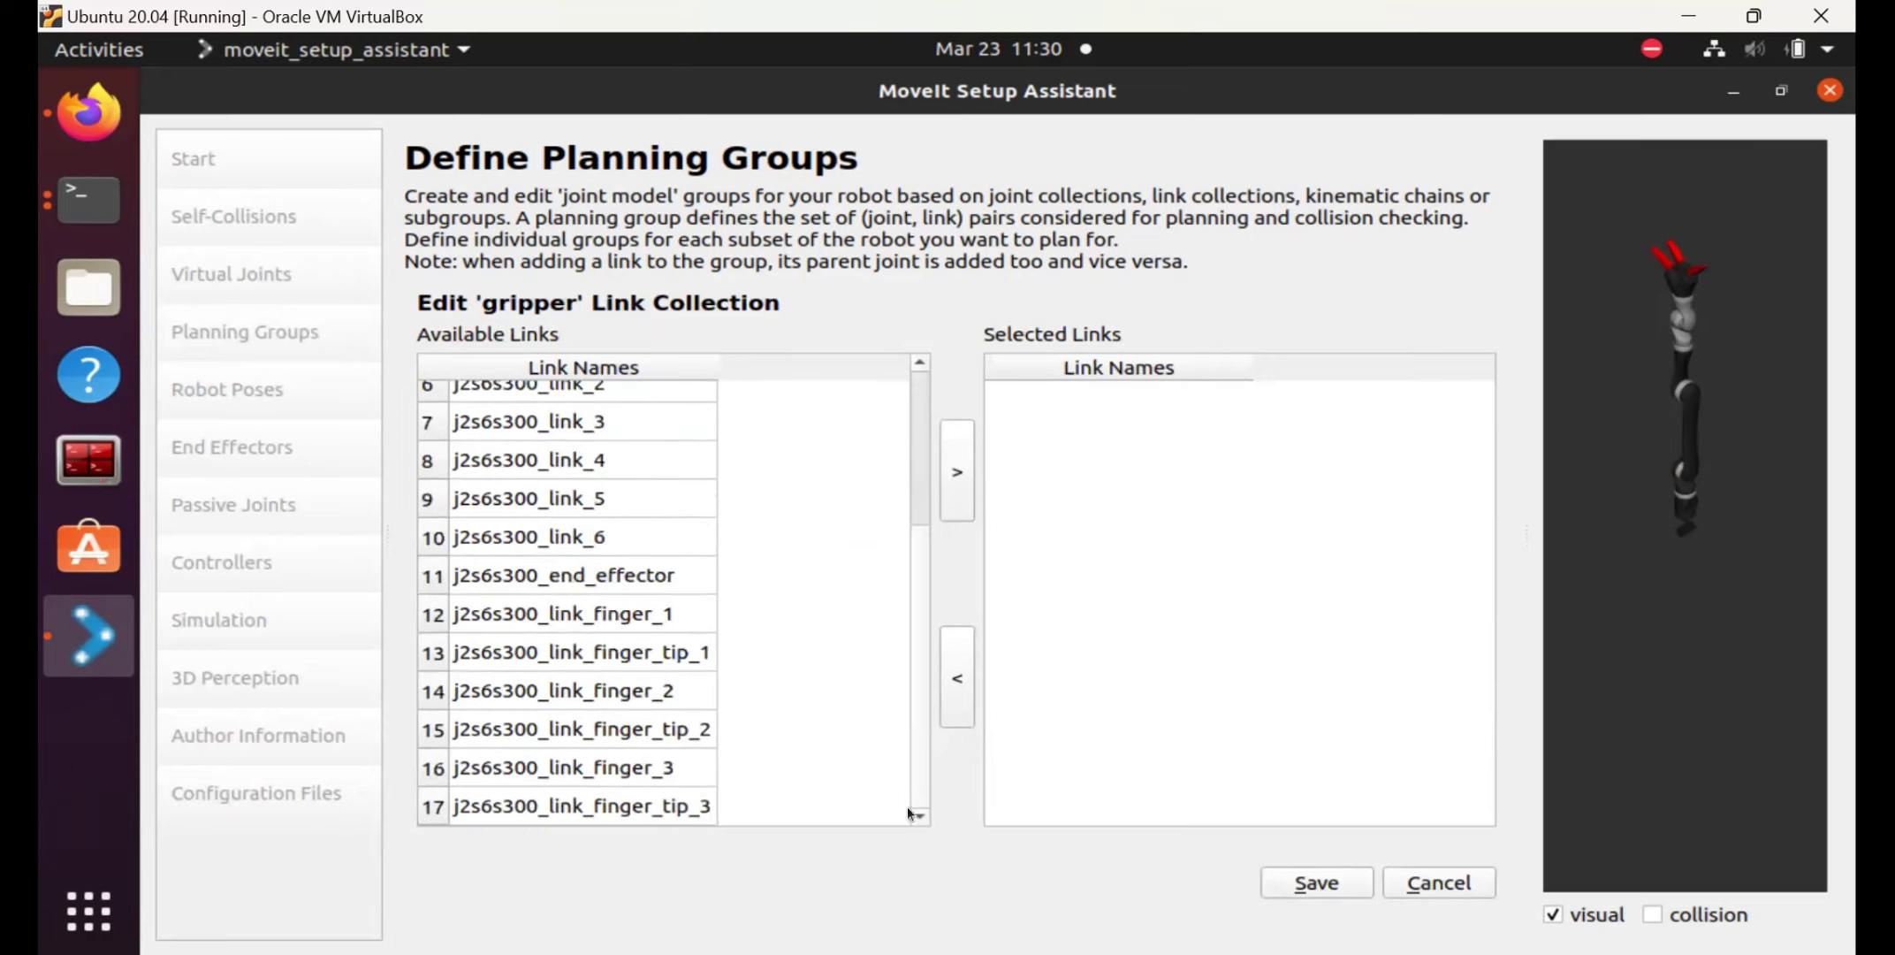
pyautogui.moveTo(636, 583); pyautogui.dragTo(650, 827)
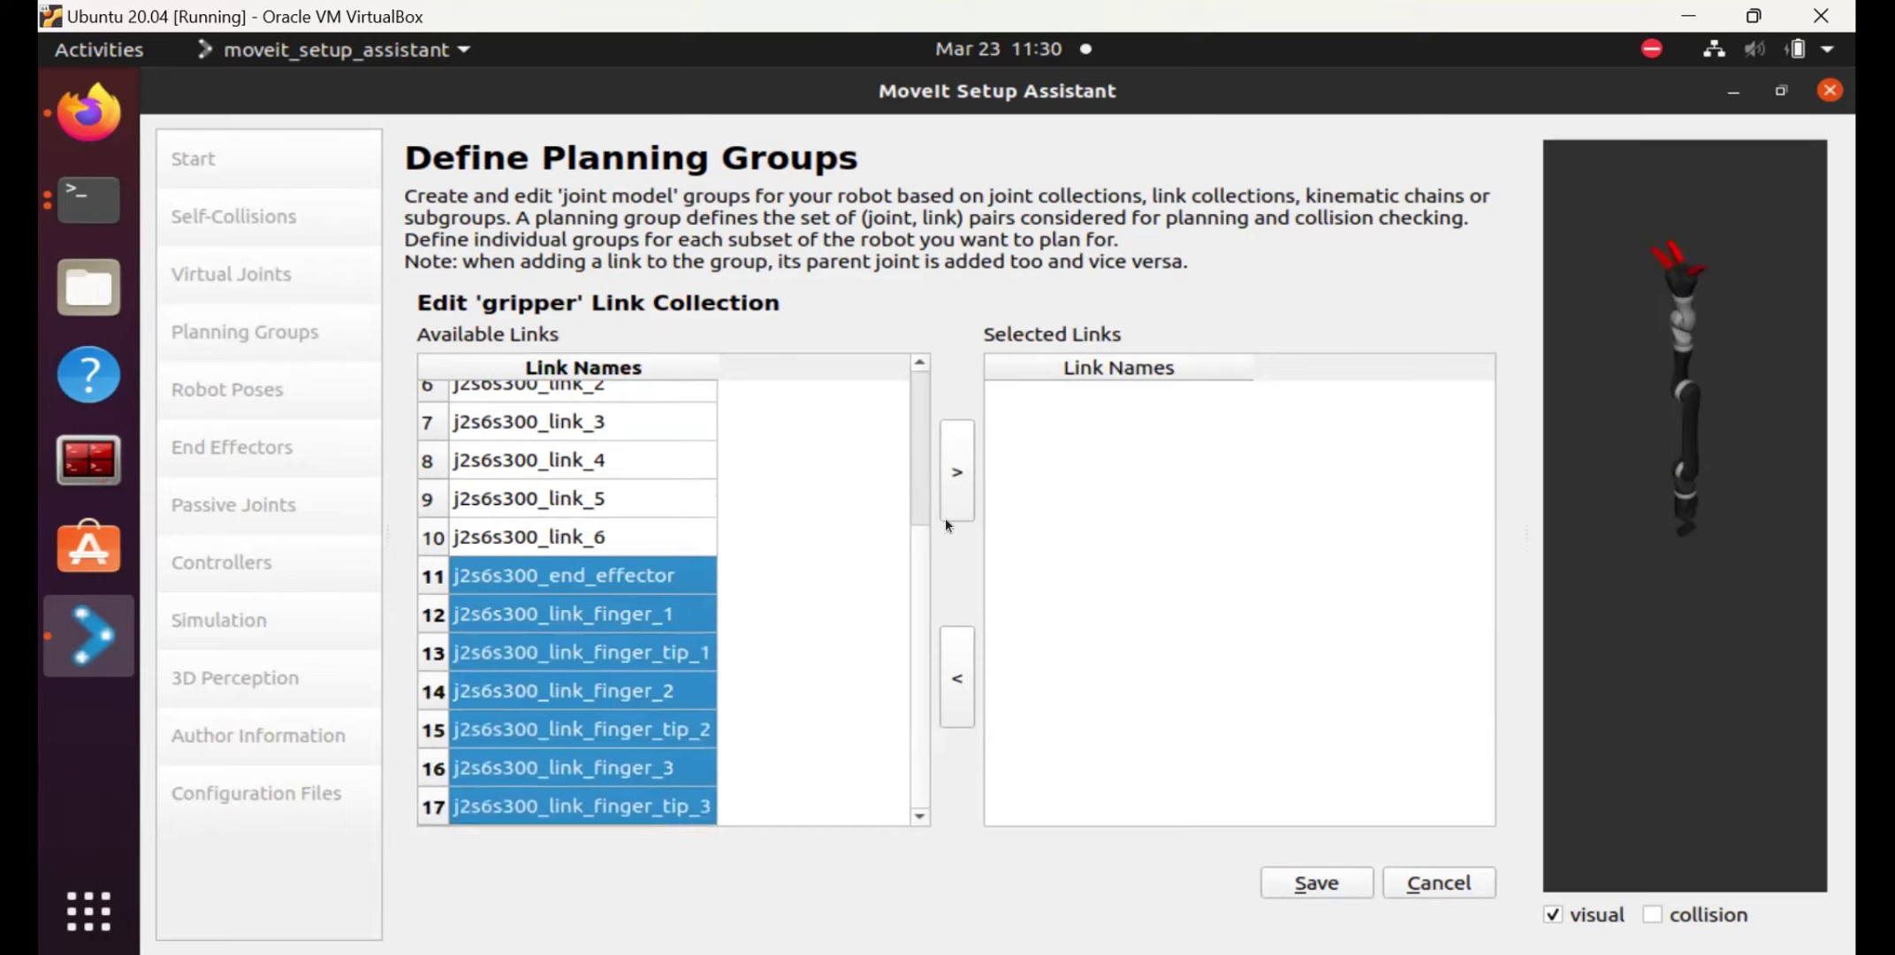
pyautogui.click(957, 489)
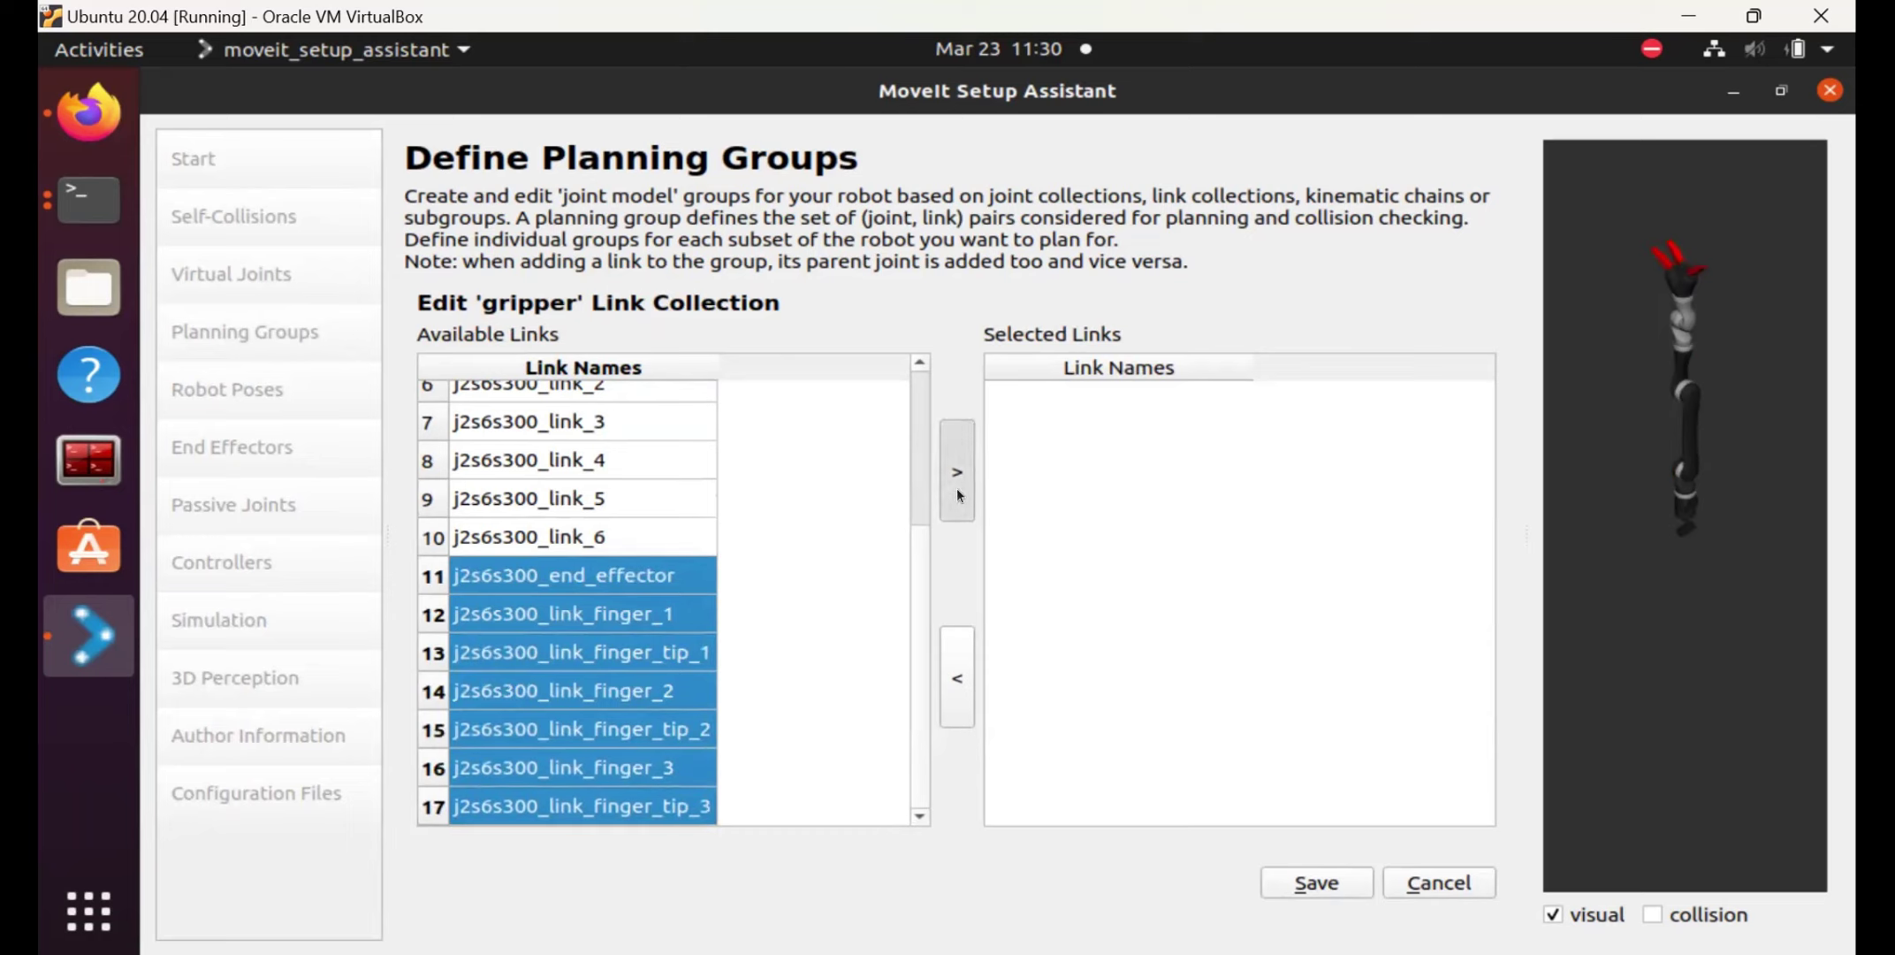
pyautogui.click(1314, 884)
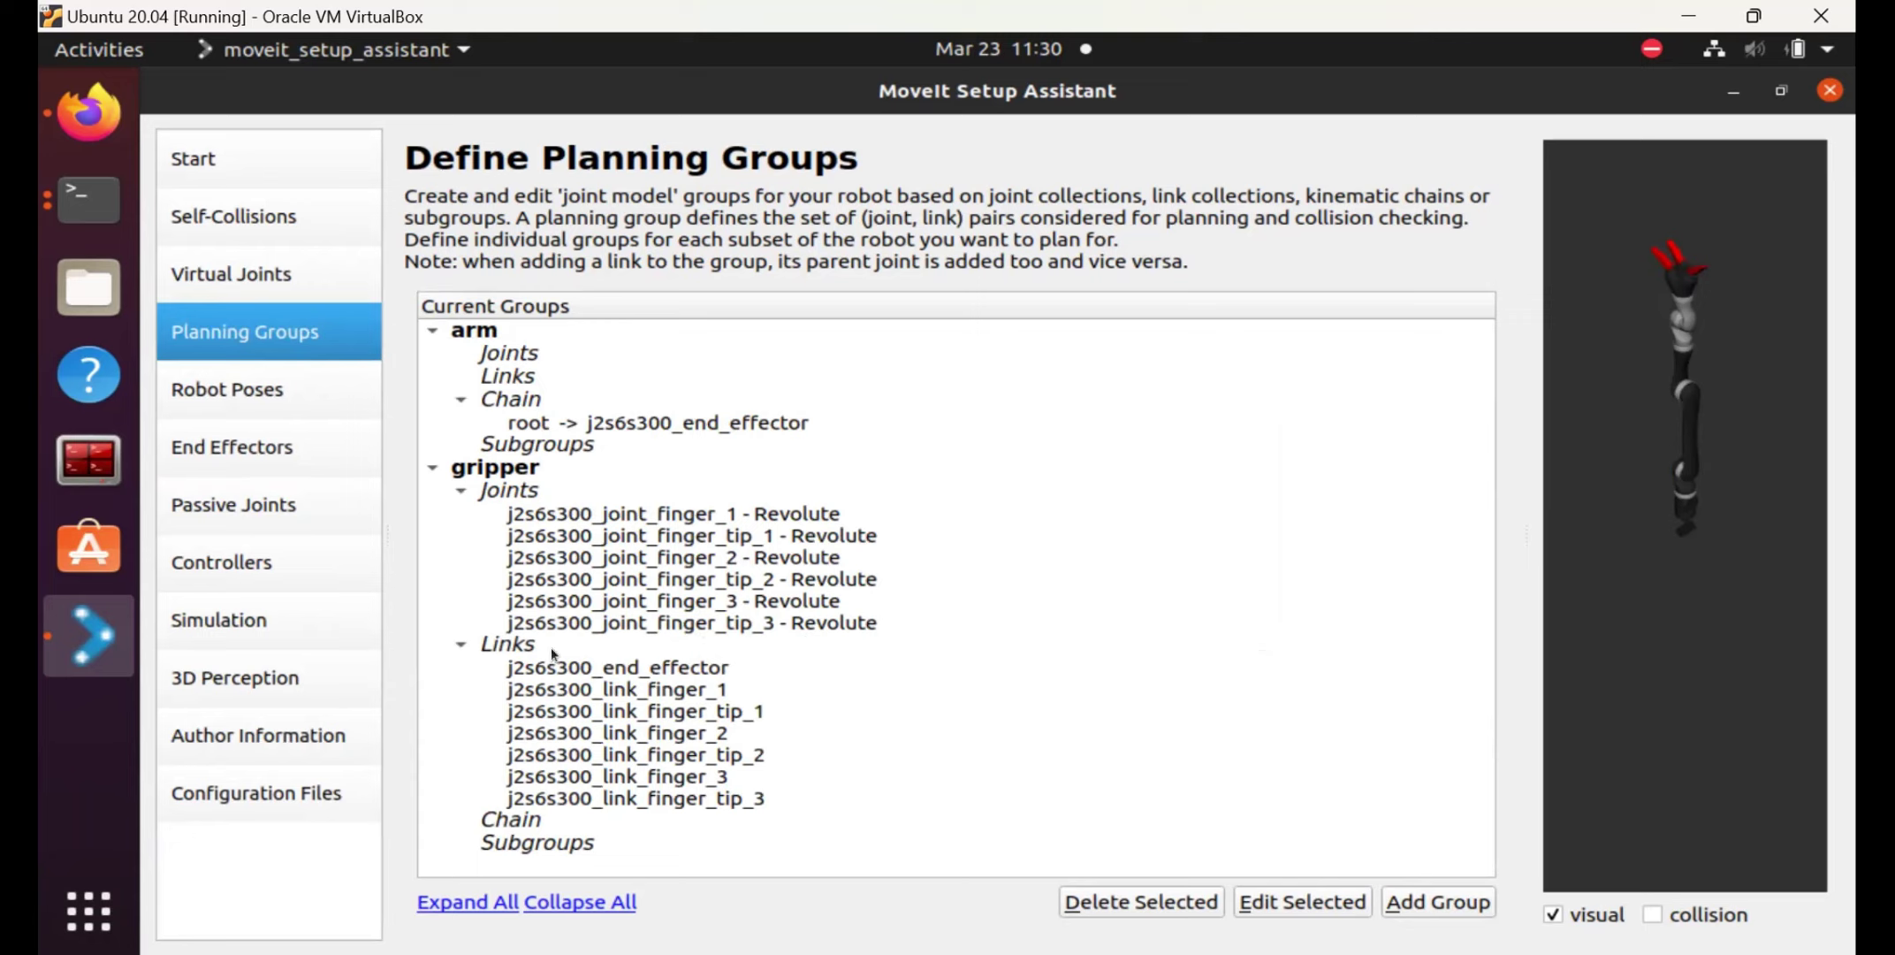
# On Robot Poses, save the arm's default configuration as 'vertical', then add another pose.
pyautogui.click(262, 395)
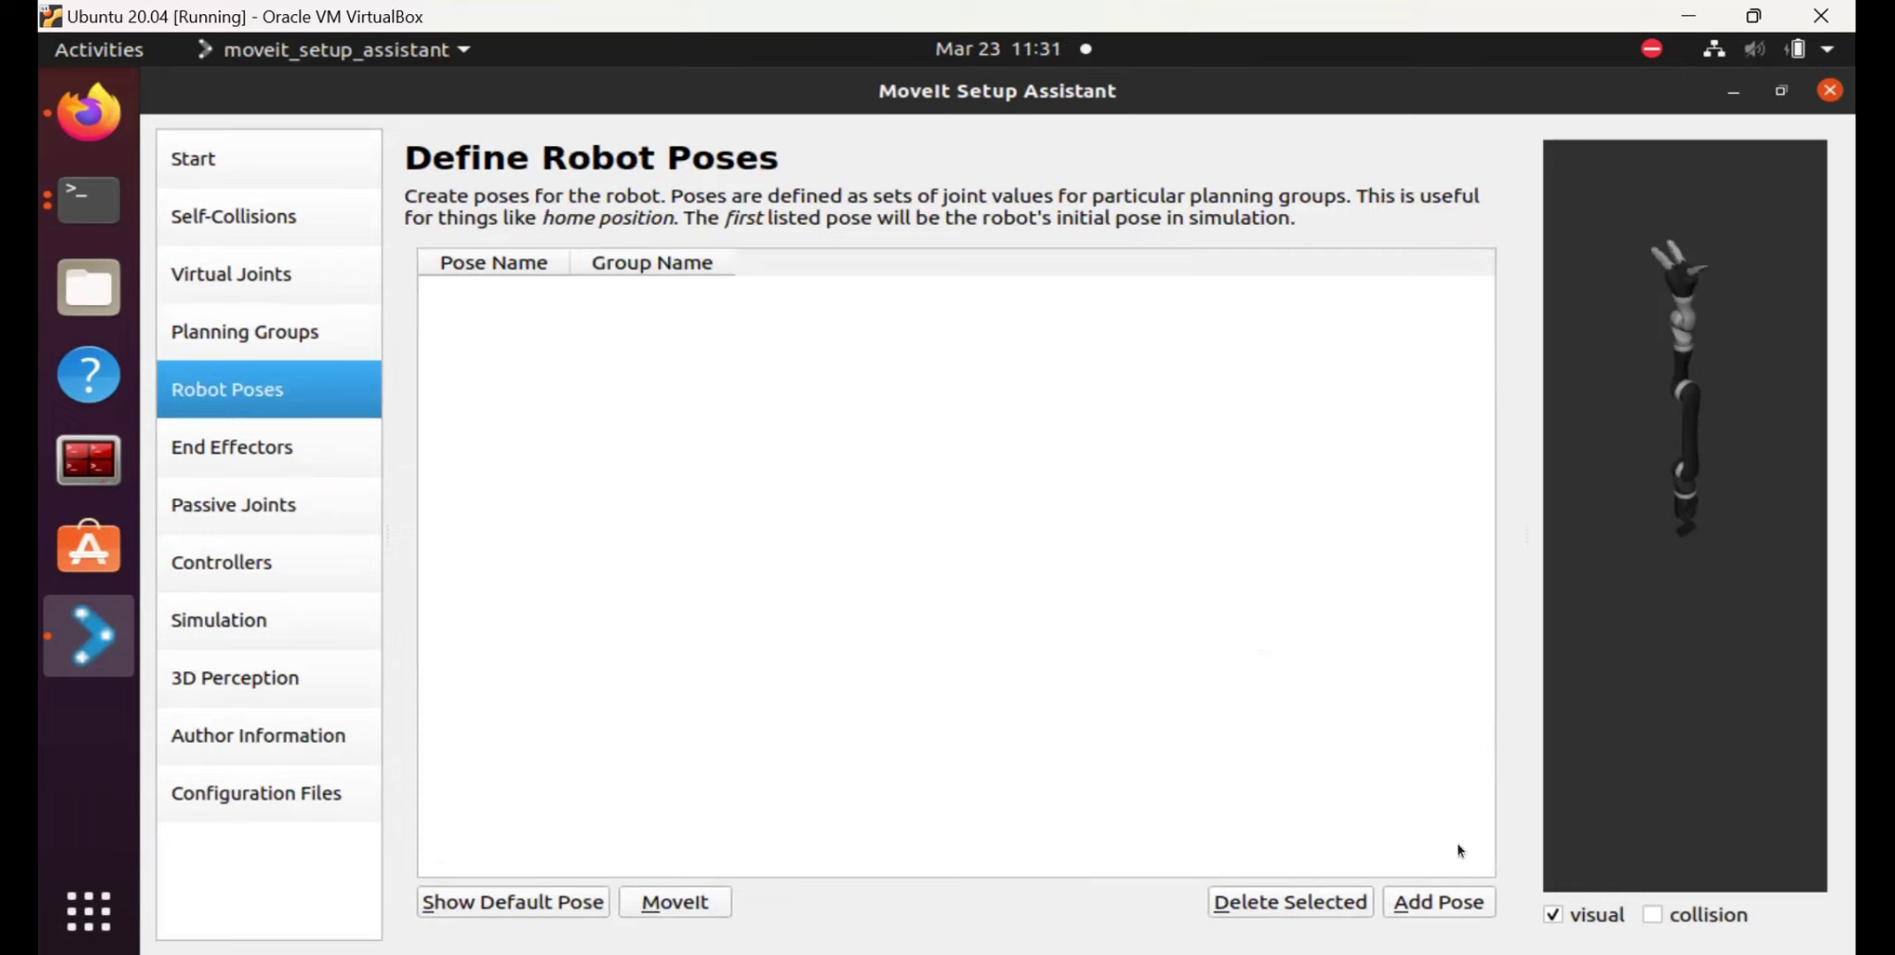
pyautogui.hotkey('alt', 'a')
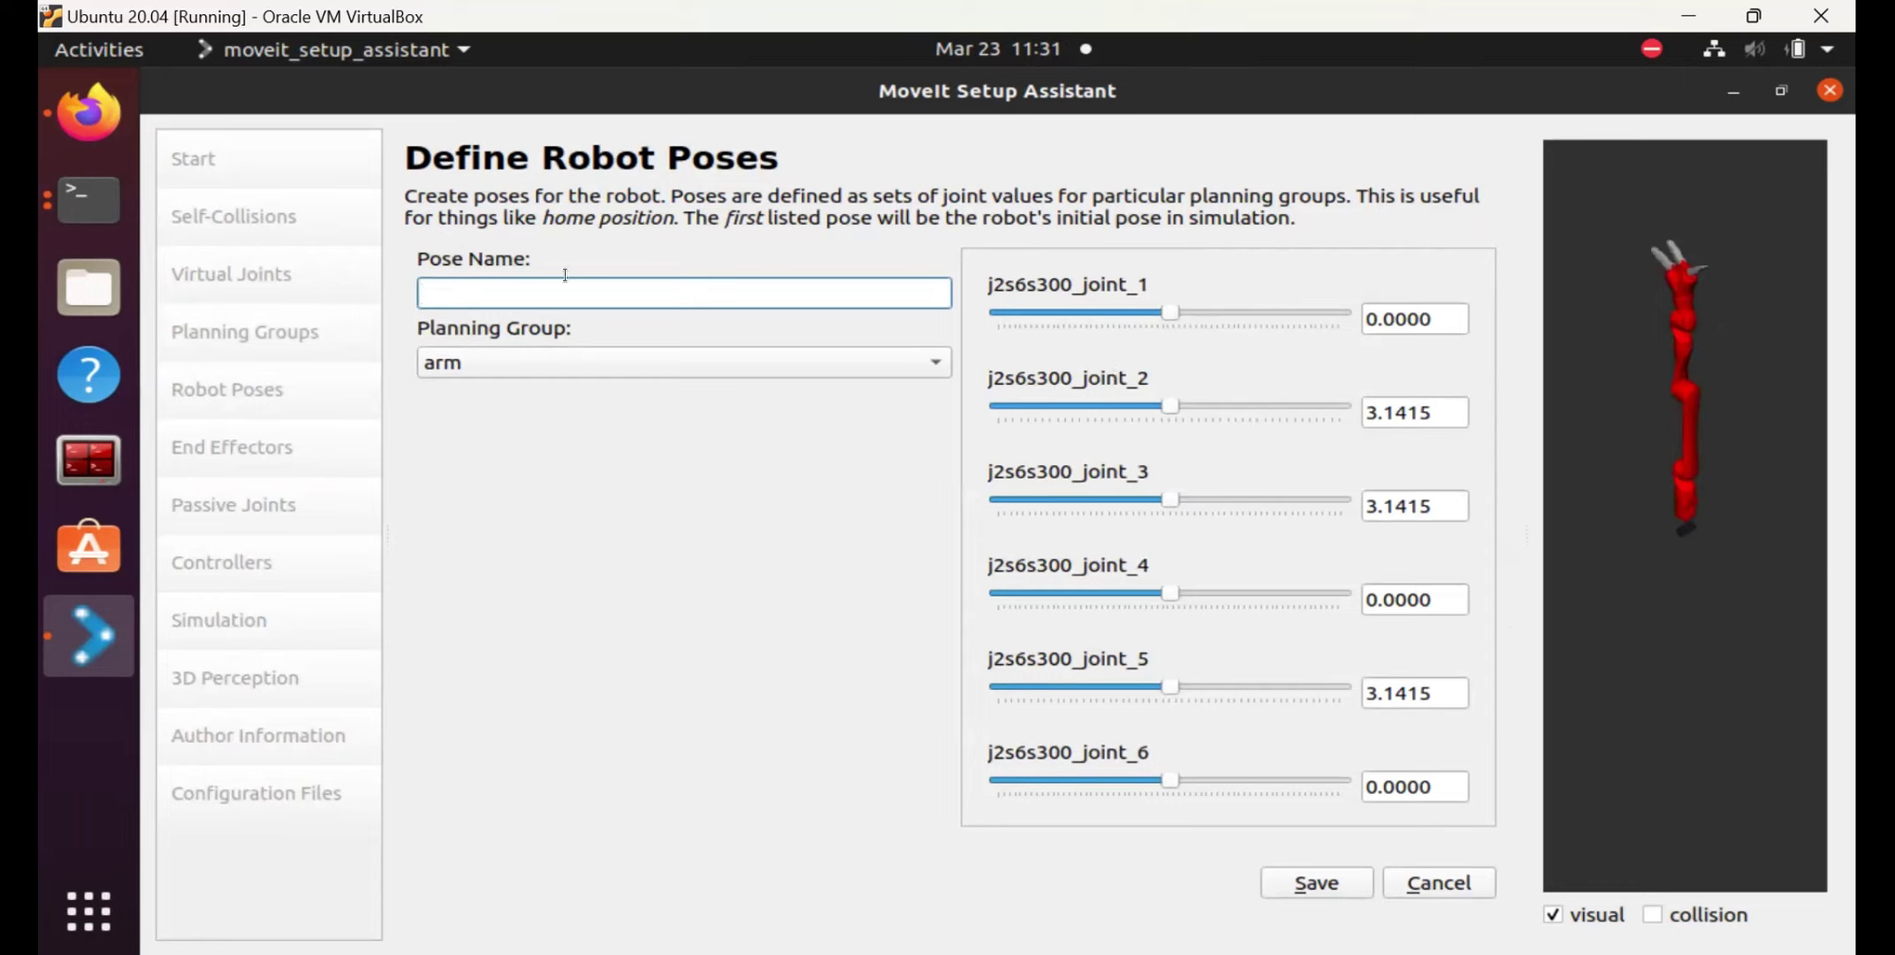
pyautogui.write('vertical')
pyautogui.click(1314, 891)
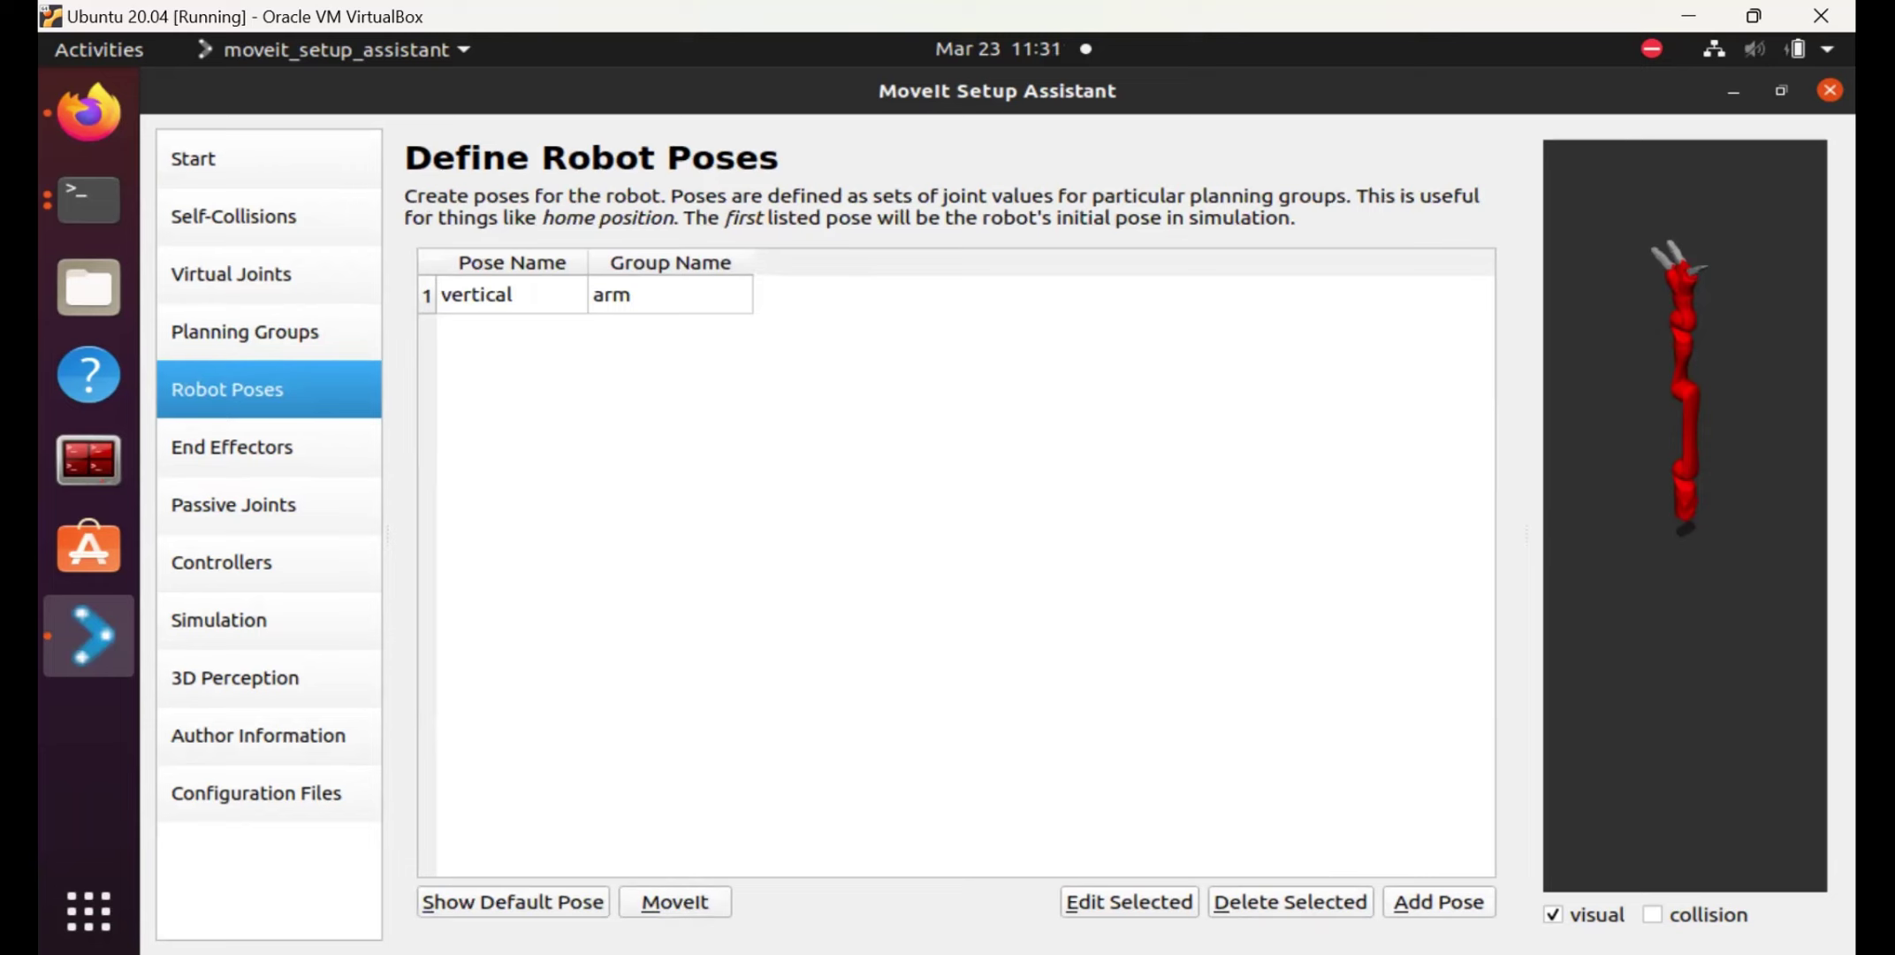
pyautogui.click(1438, 901)
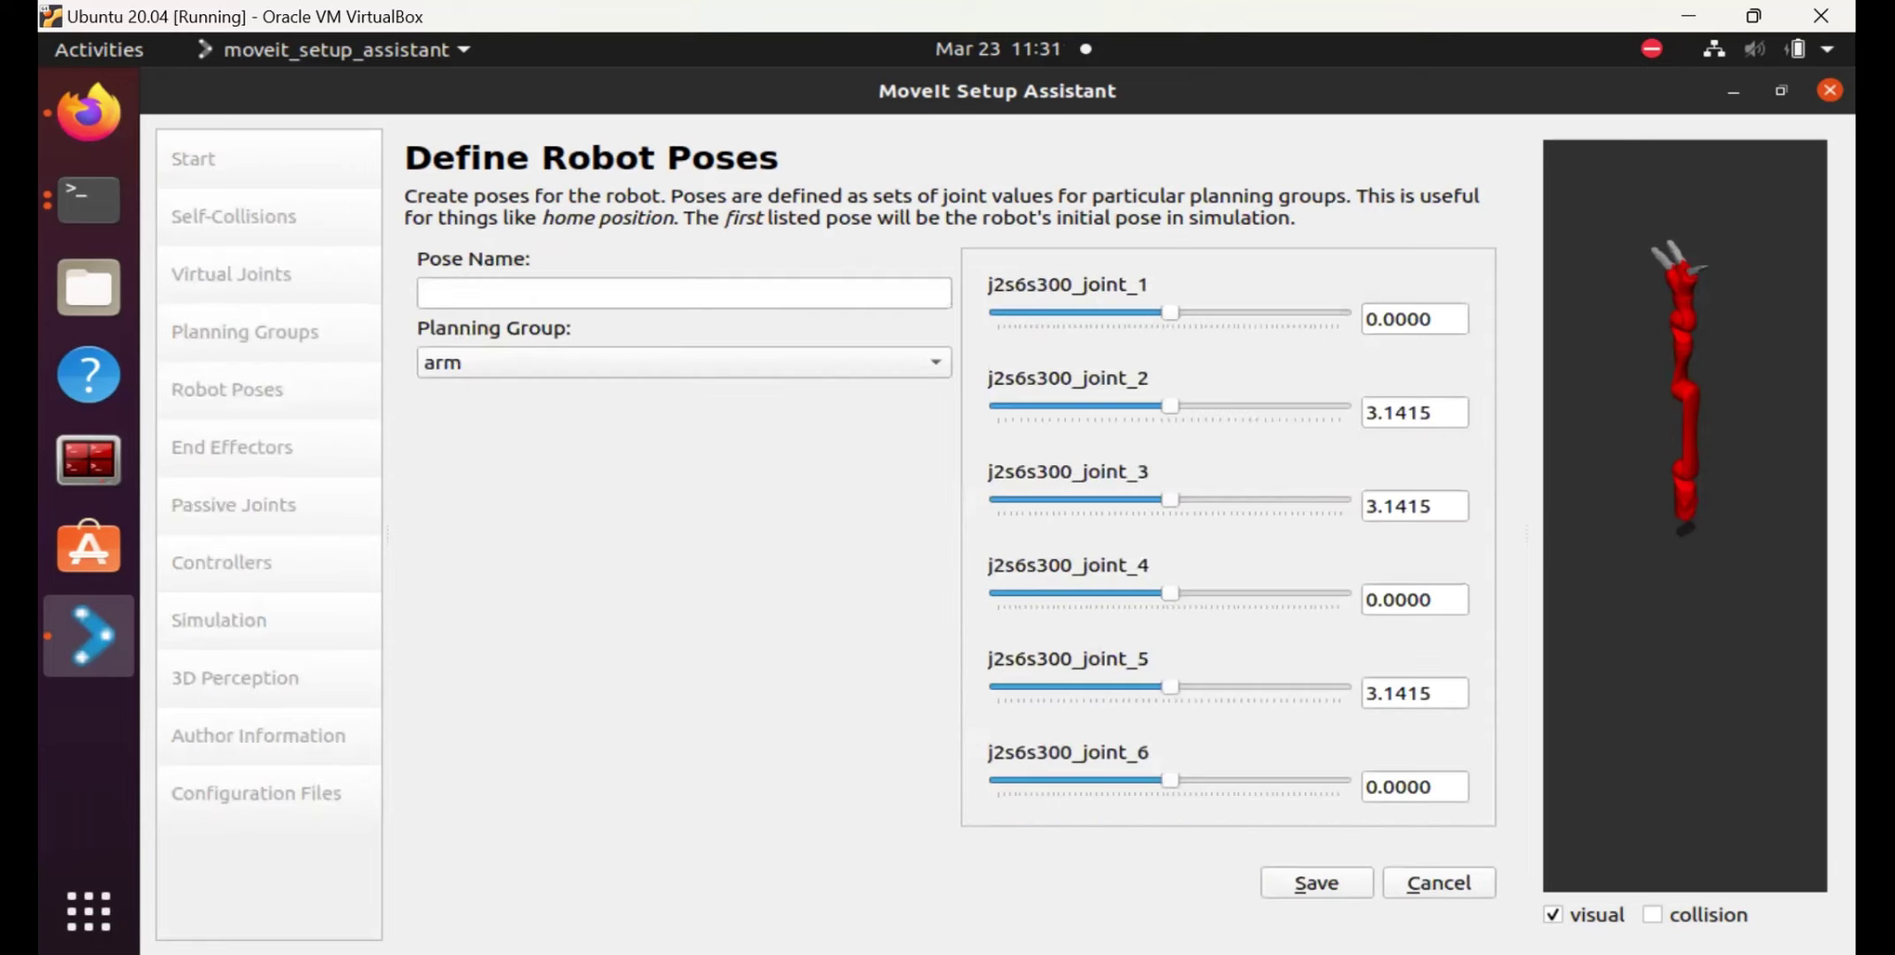
# Name the new arm pose 'ready' and set joint_2 to 3.5 and joint_3 to 4.7.
pyautogui.click(574, 286)
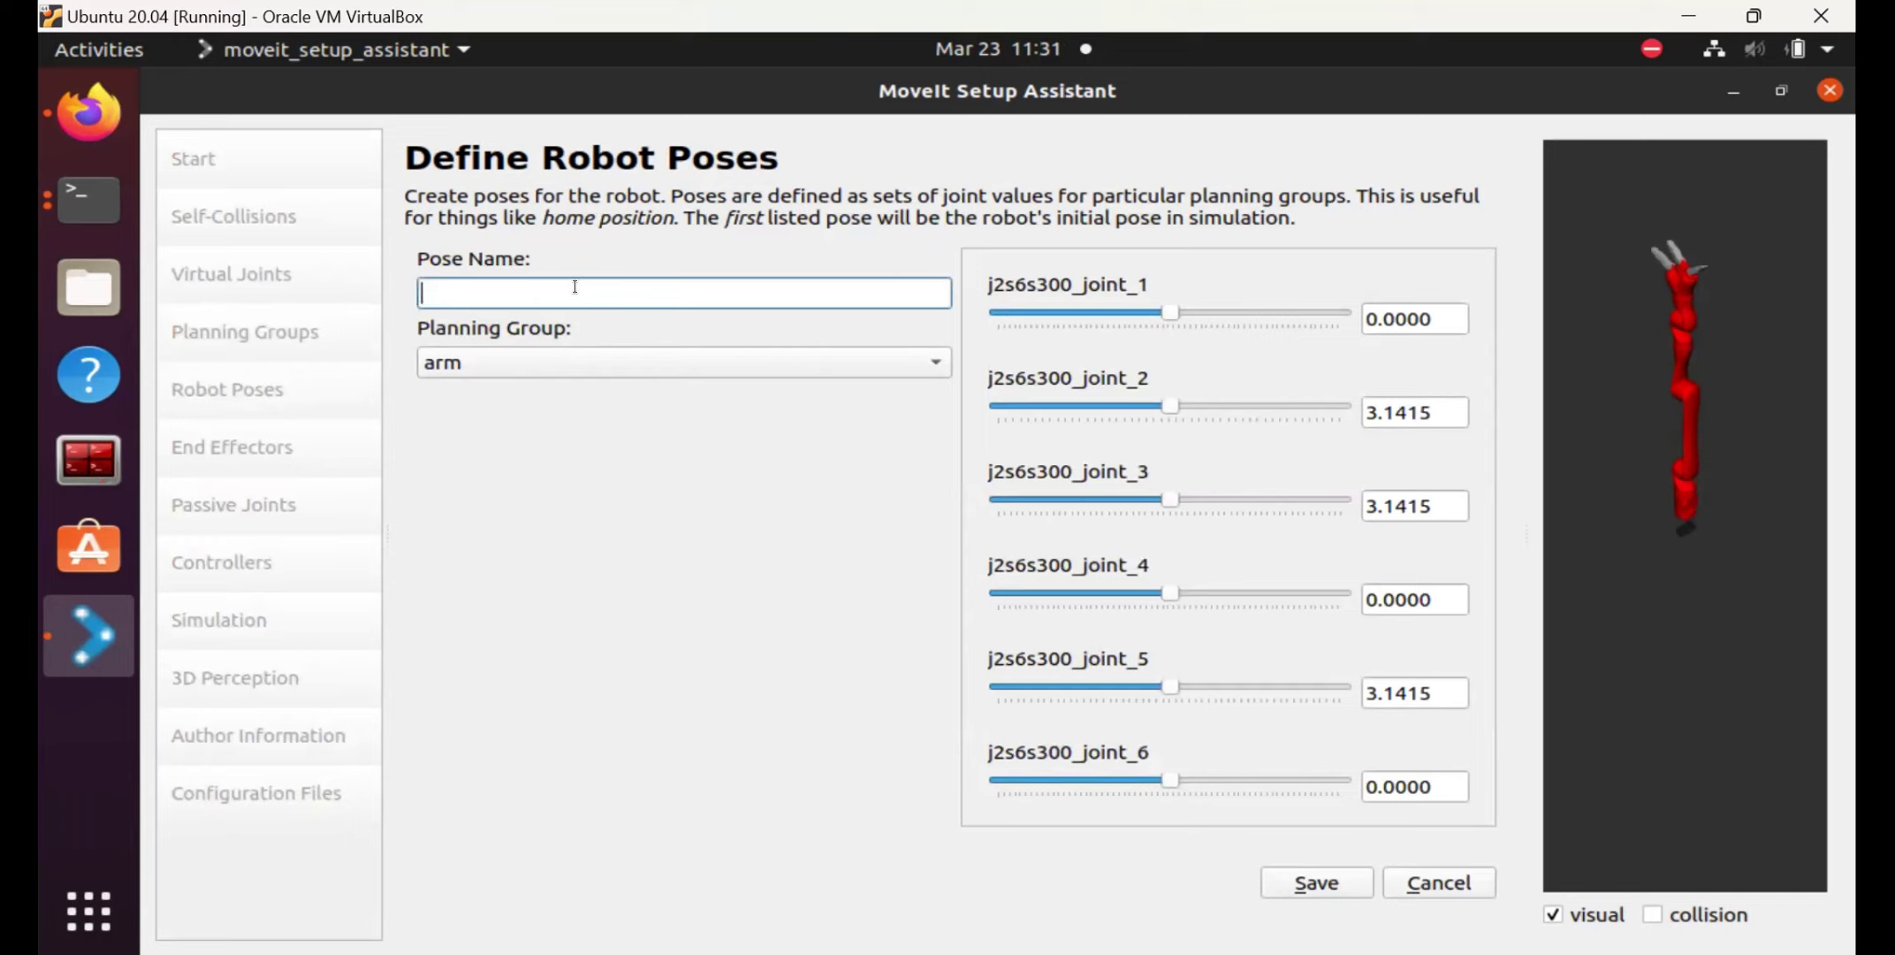
pyautogui.write('ready')
pyautogui.click(1439, 408)
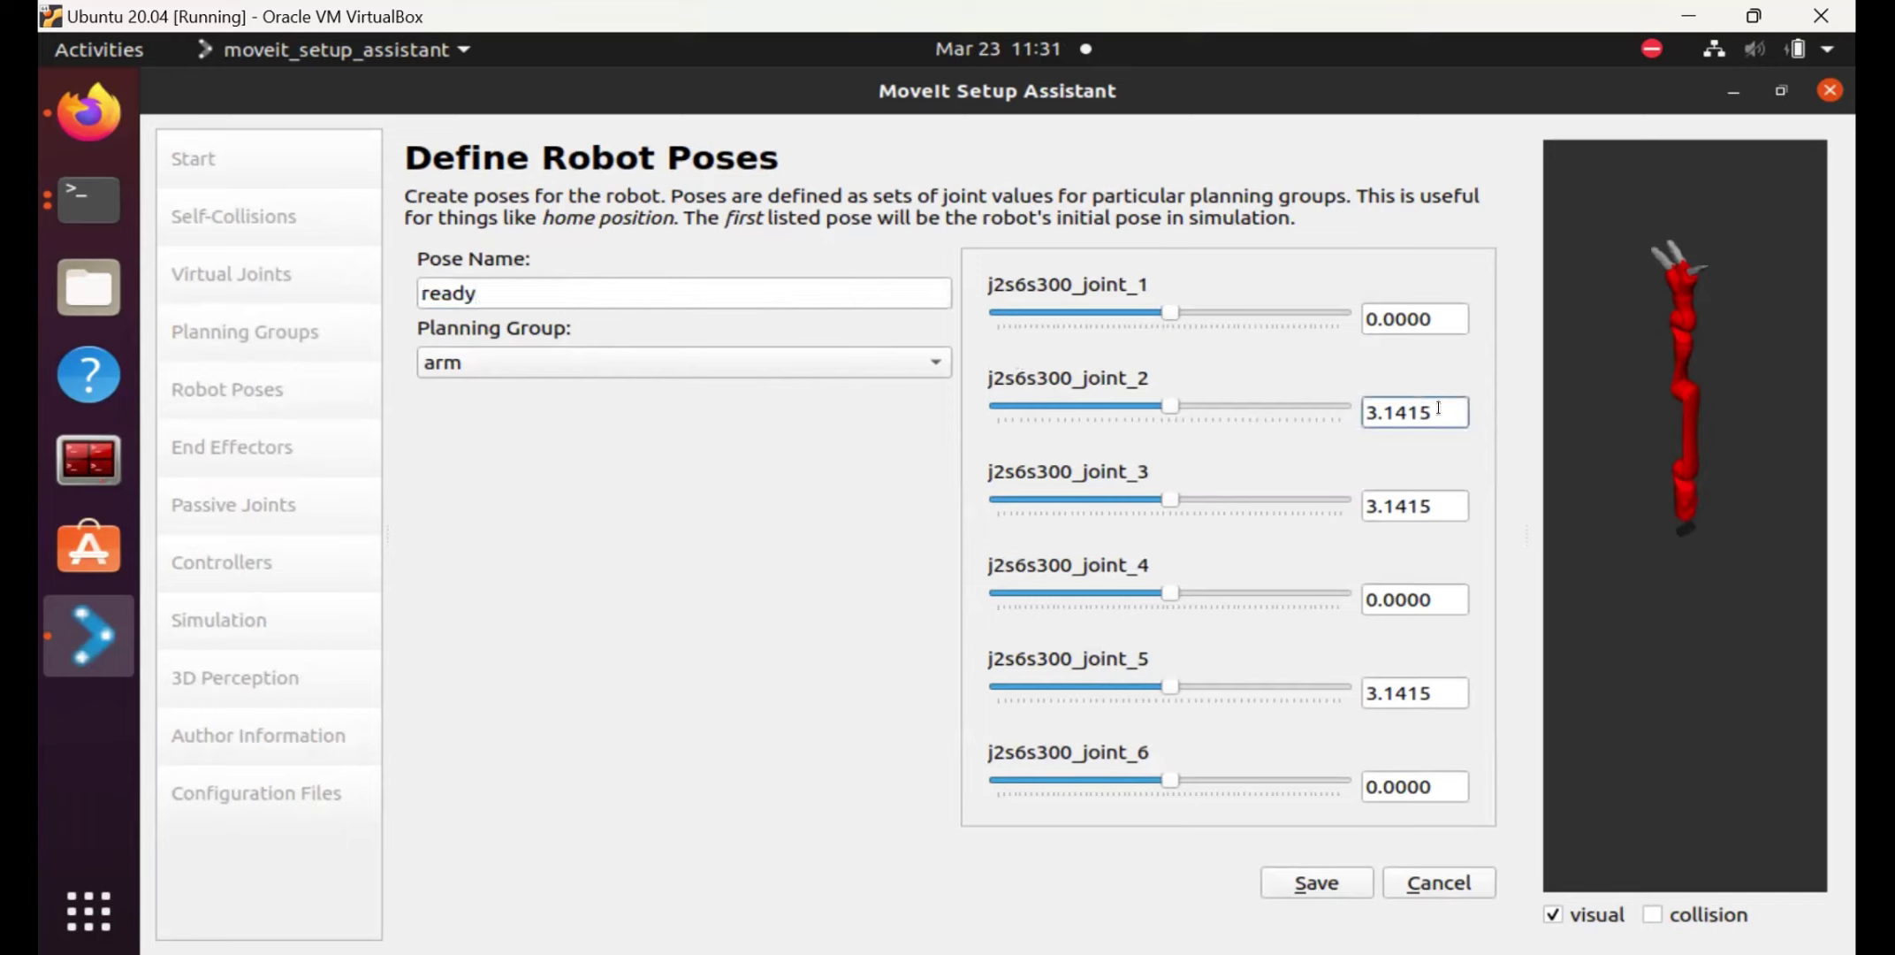
pyautogui.press('BackSpace')
pyautogui.press('BackSpace')
pyautogui.press('BackSpace')
pyautogui.press('BackSpace')
pyautogui.write('5')
pyautogui.click(1443, 495)
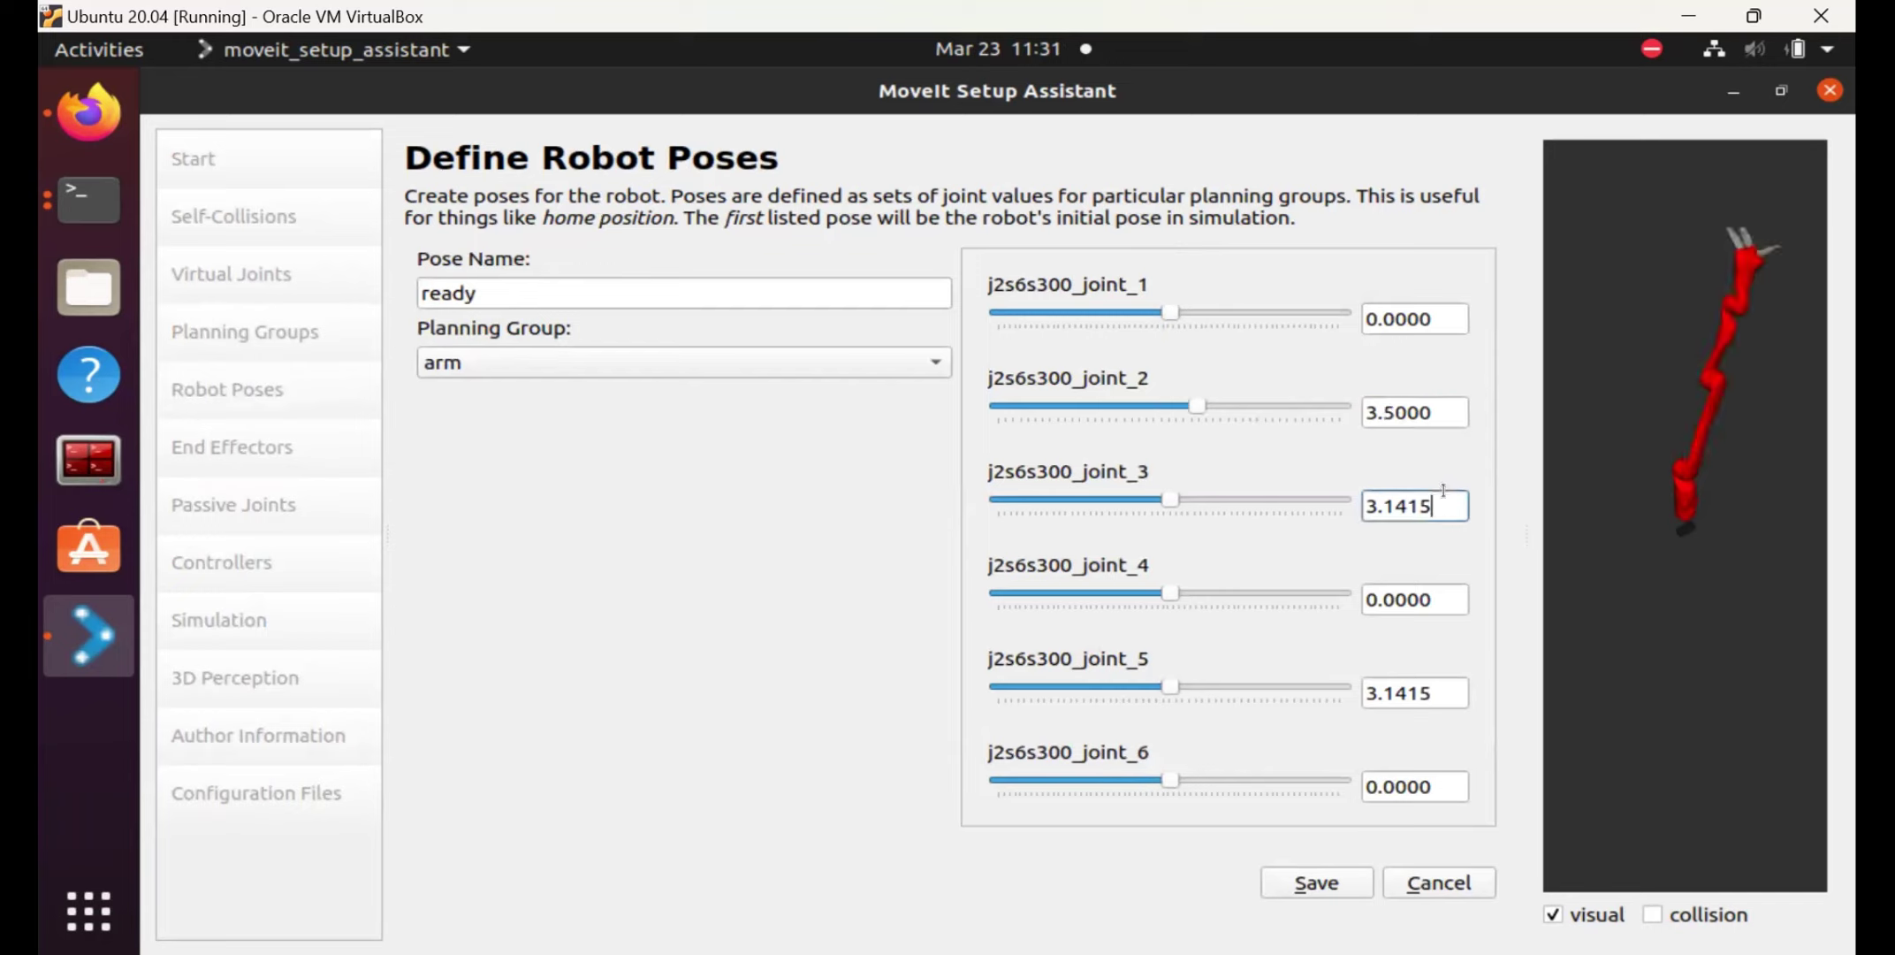
pyautogui.press('BackSpace')
pyautogui.press('BackSpace')
pyautogui.press('BackSpace')
pyautogui.press('BackSpace')
pyautogui.press('BackSpace')
pyautogui.press('BackSpace')
pyautogui.write('4.7')
pyautogui.click(1439, 772)
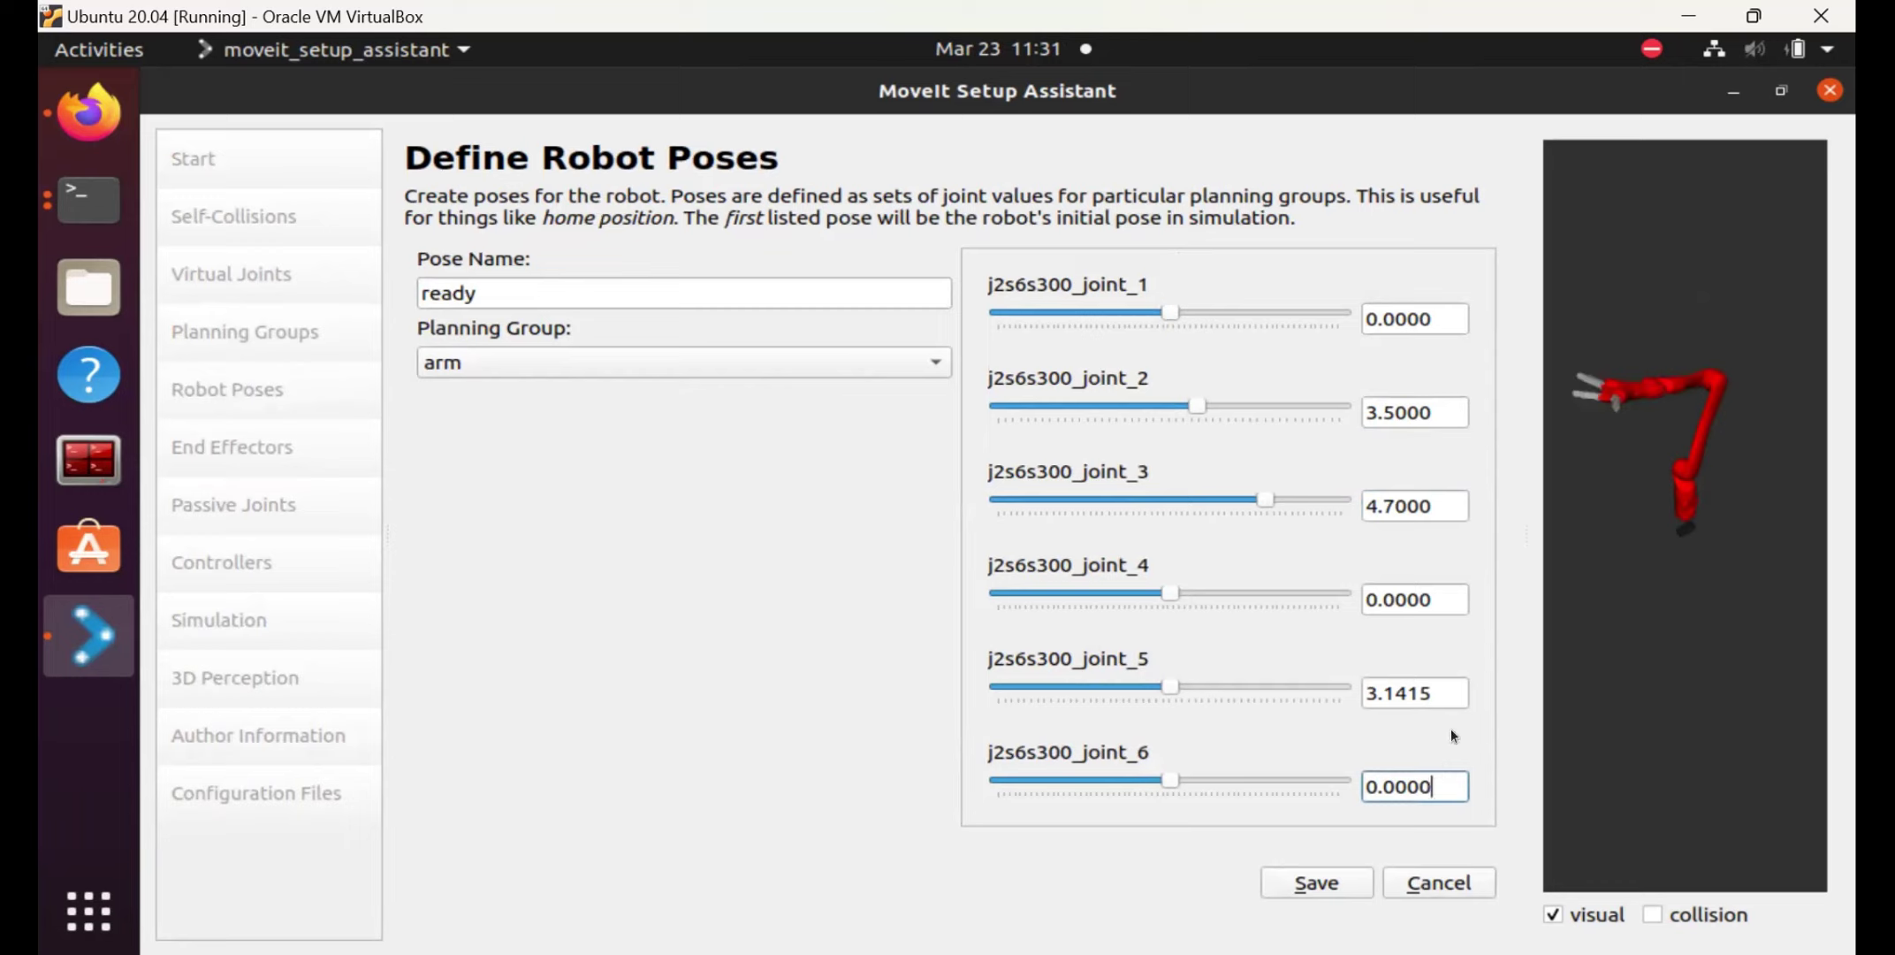
# Set joint_5 to 1.25, save the ready pose, and start another pose.
pyautogui.click(1443, 694)
pyautogui.press('BackSpace')
pyautogui.press('BackSpace')
pyautogui.press('BackSpace')
pyautogui.press('BackSpace')
pyautogui.press('BackSpace')
pyautogui.press('BackSpace')
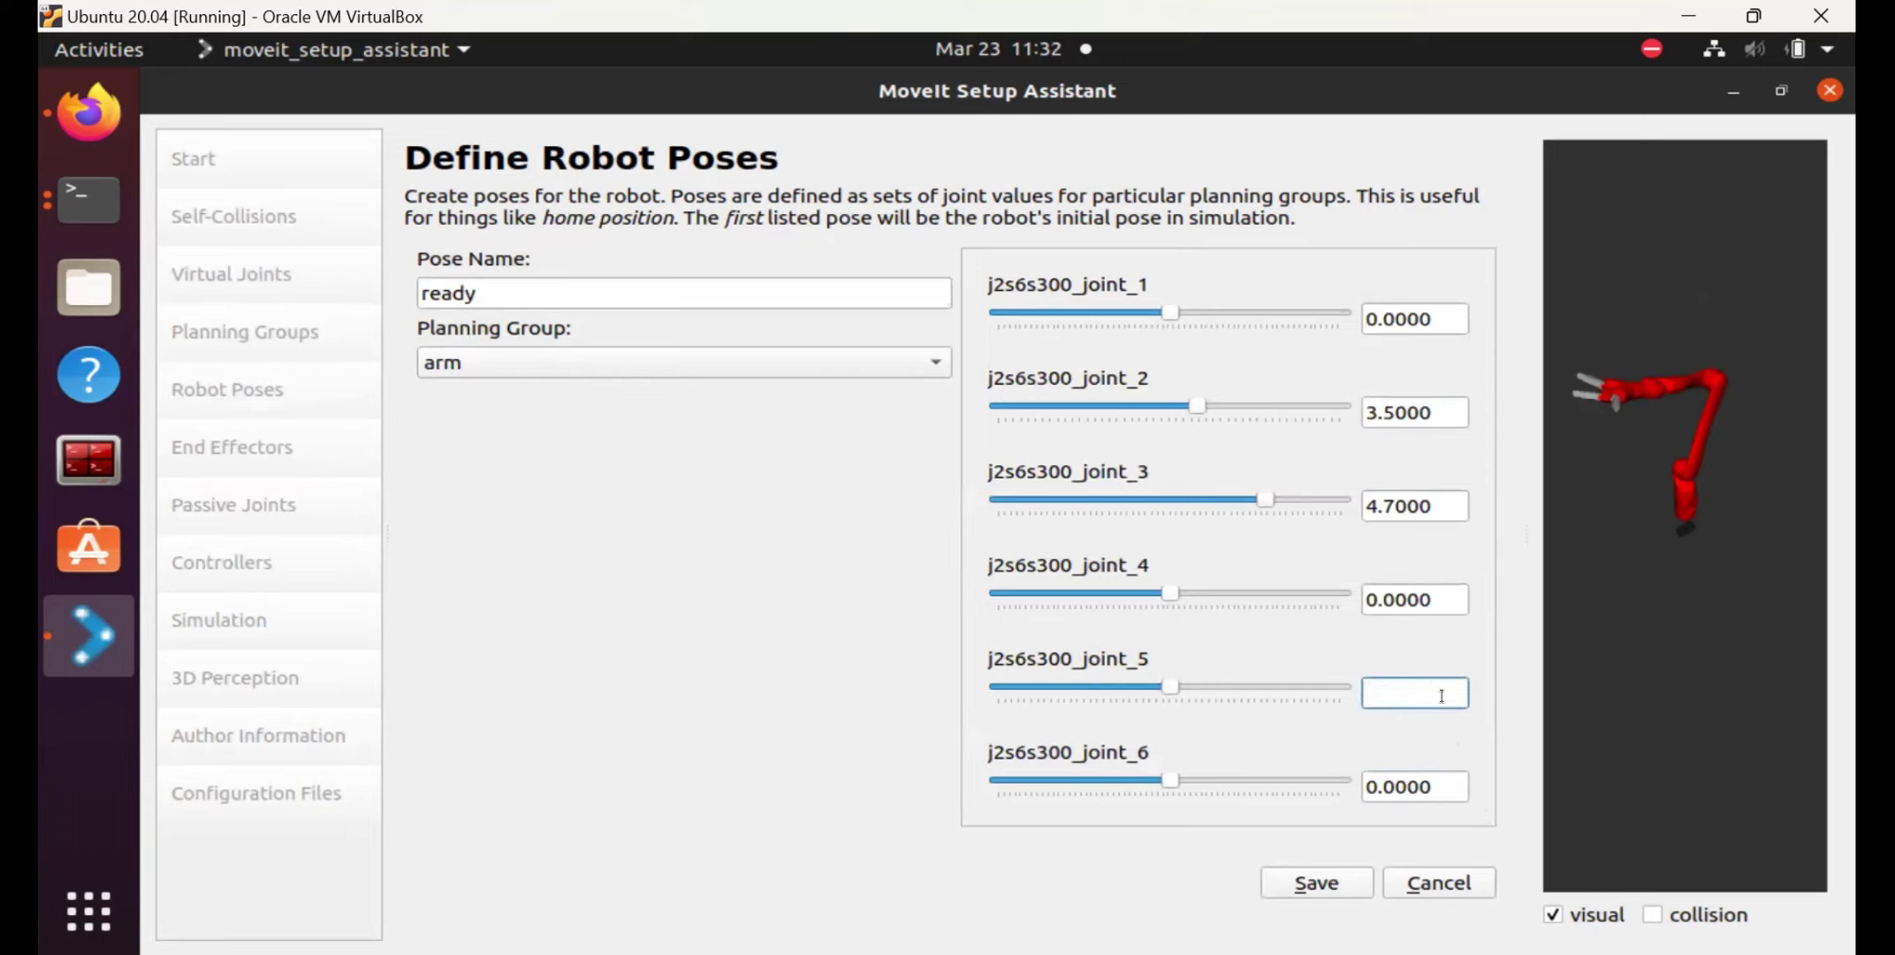
pyautogui.write('1.25')
pyautogui.press('Return')
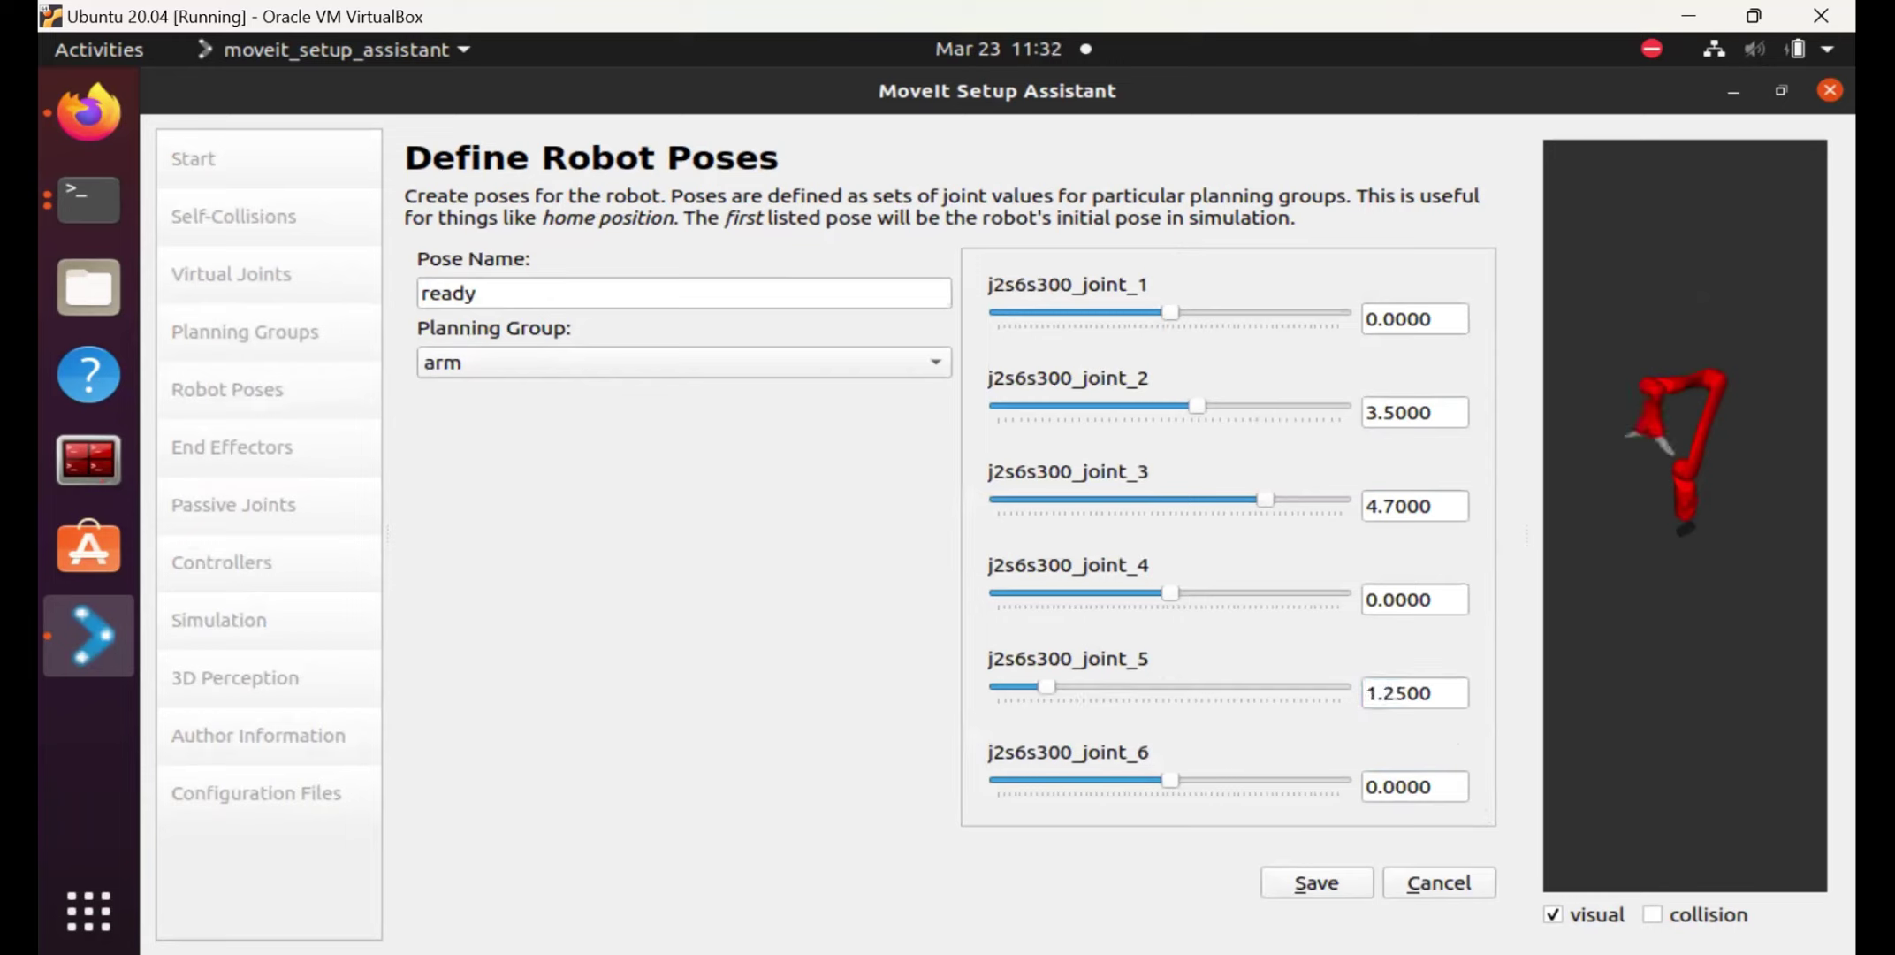
pyautogui.click(1315, 884)
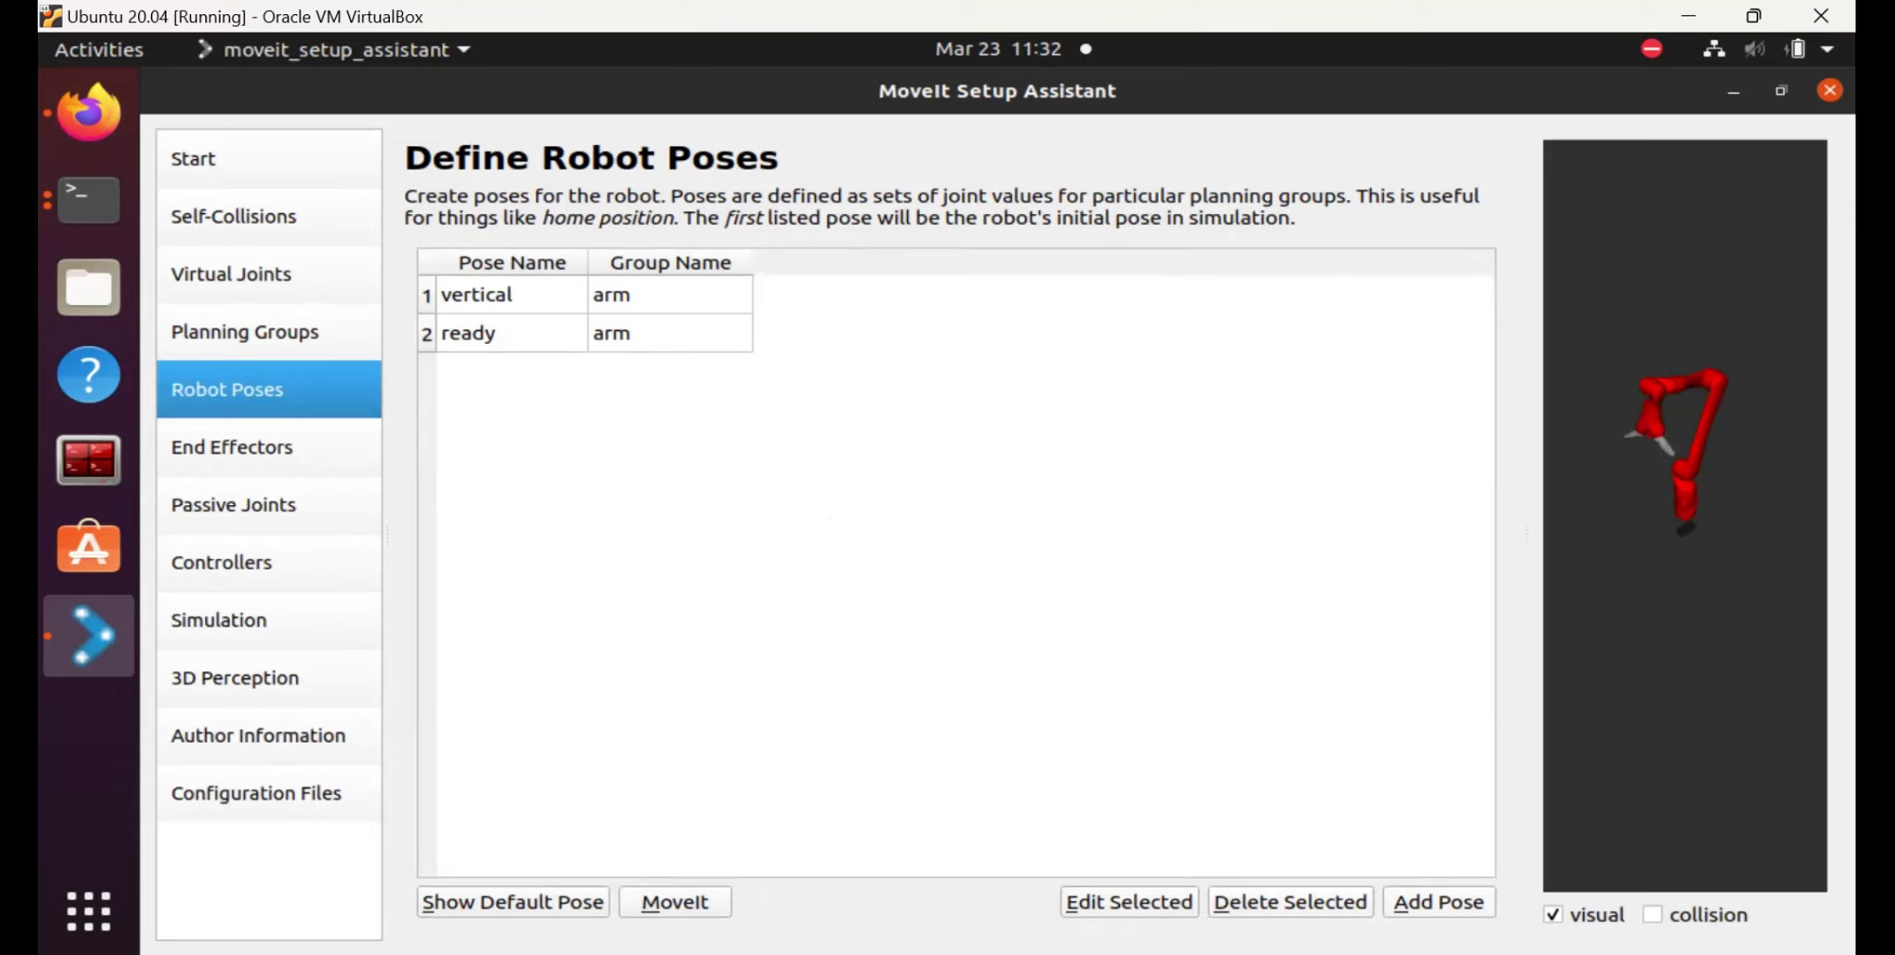
pyautogui.click(1438, 902)
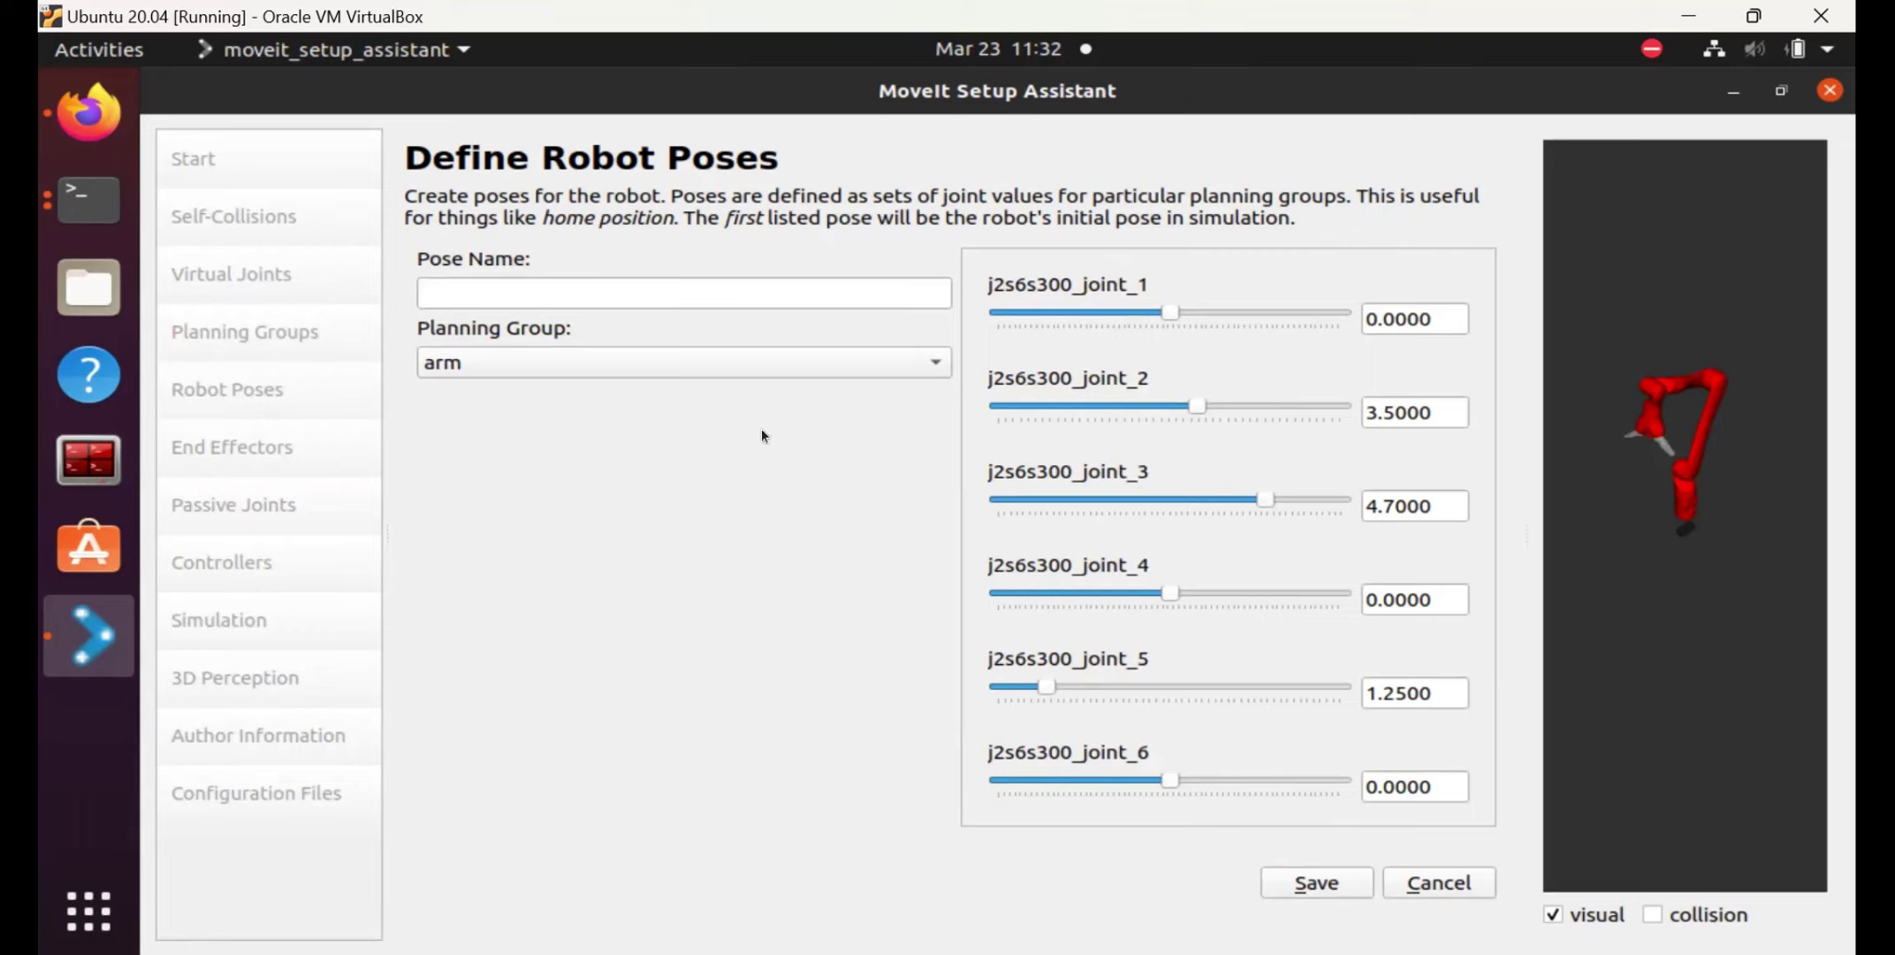
# Save a pose 'open' for the gripper group with all finger joints at 0, then add another.
pyautogui.click(759, 362)
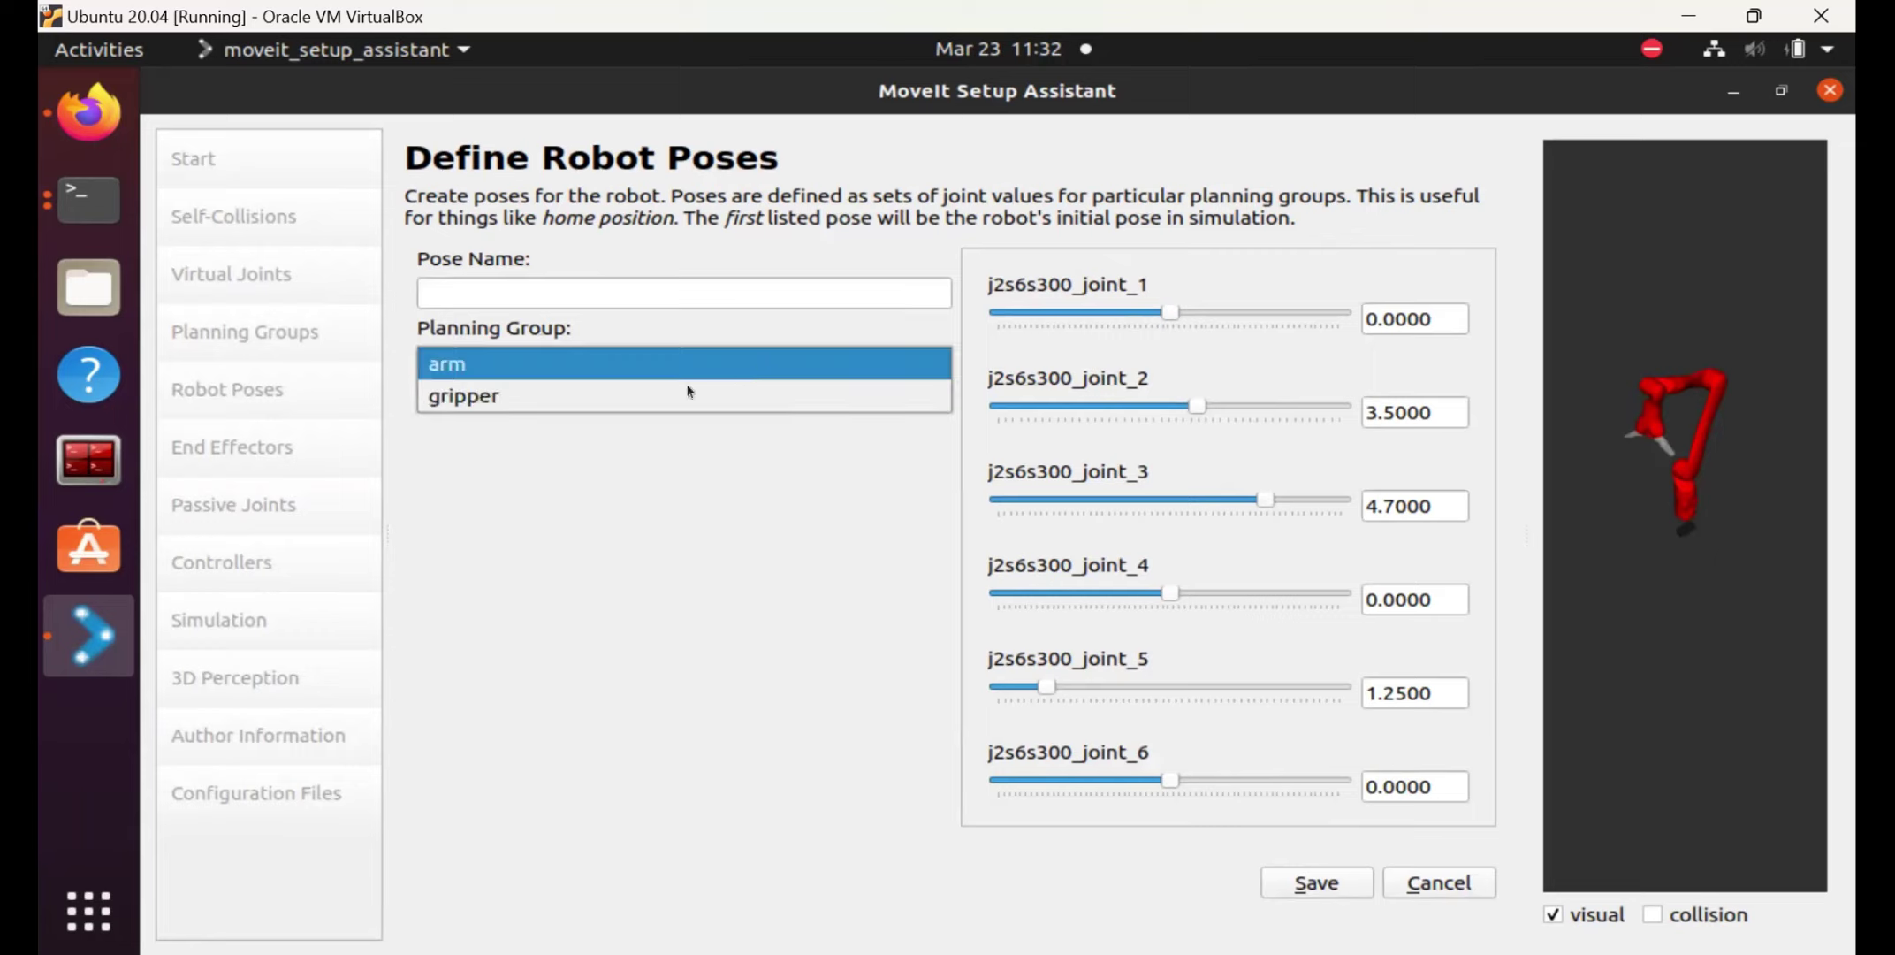
pyautogui.click(635, 397)
pyautogui.click(555, 292)
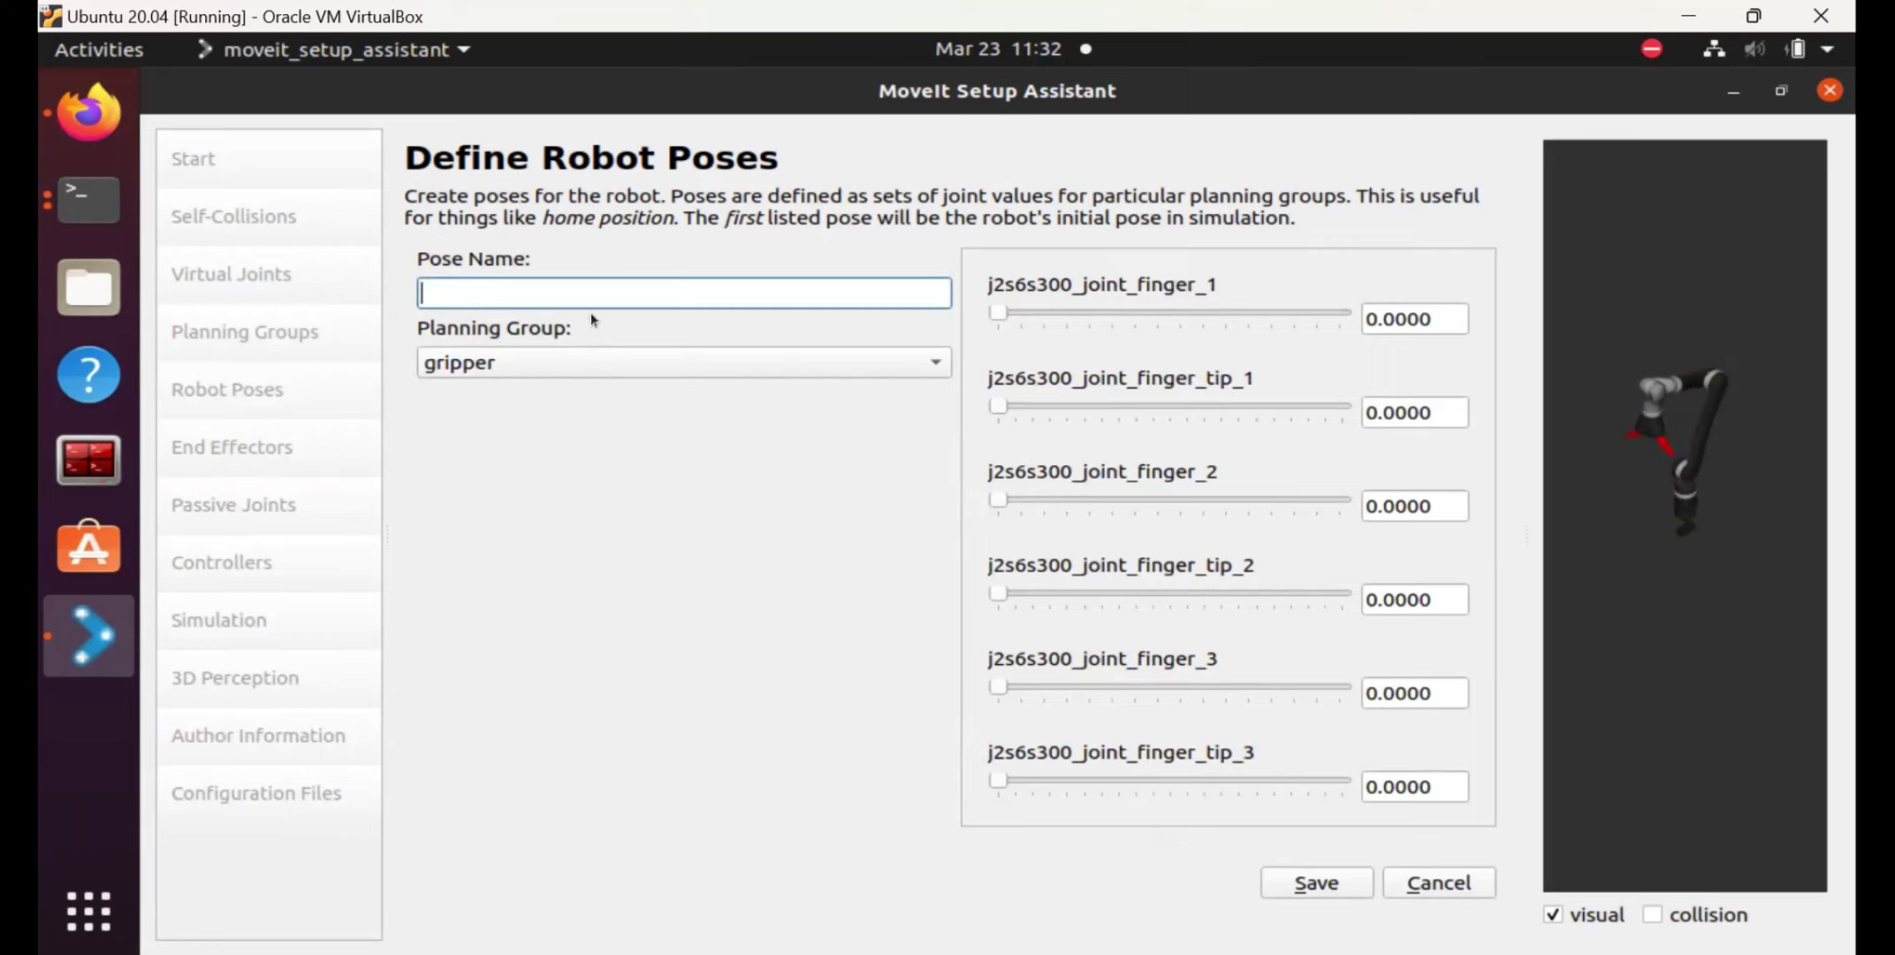
pyautogui.write('open')
pyautogui.click(1332, 893)
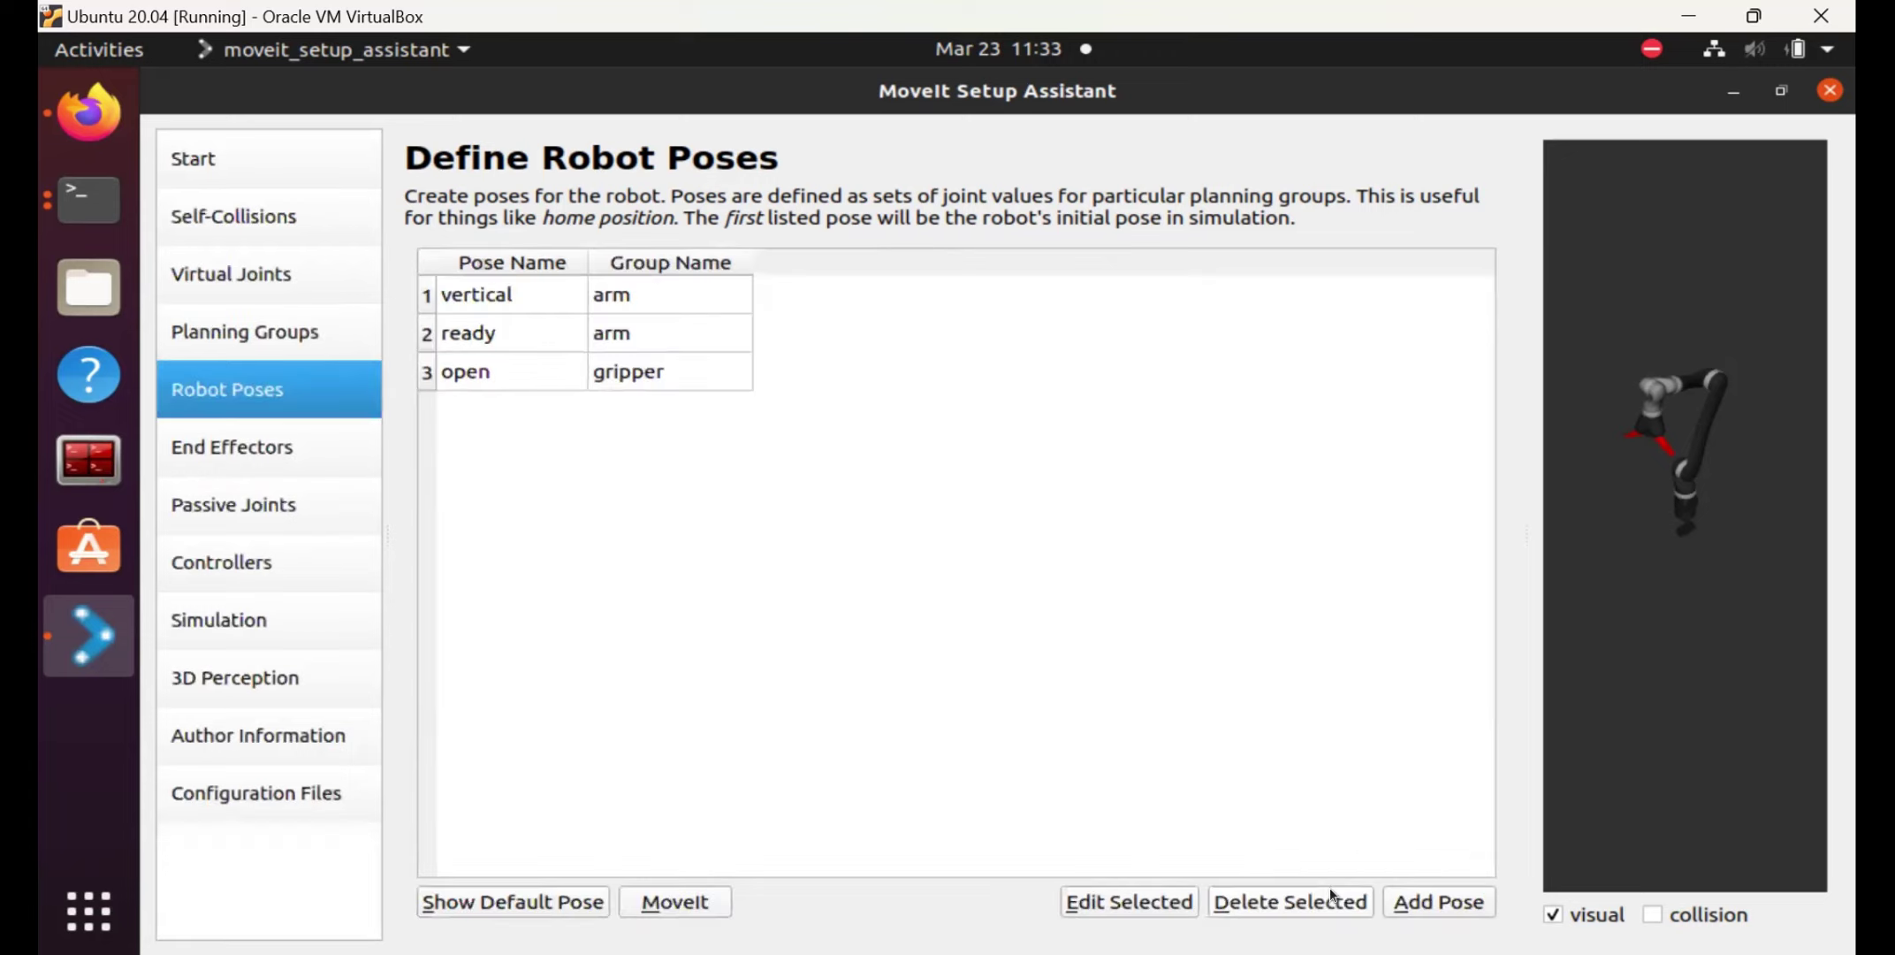
pyautogui.click(1392, 898)
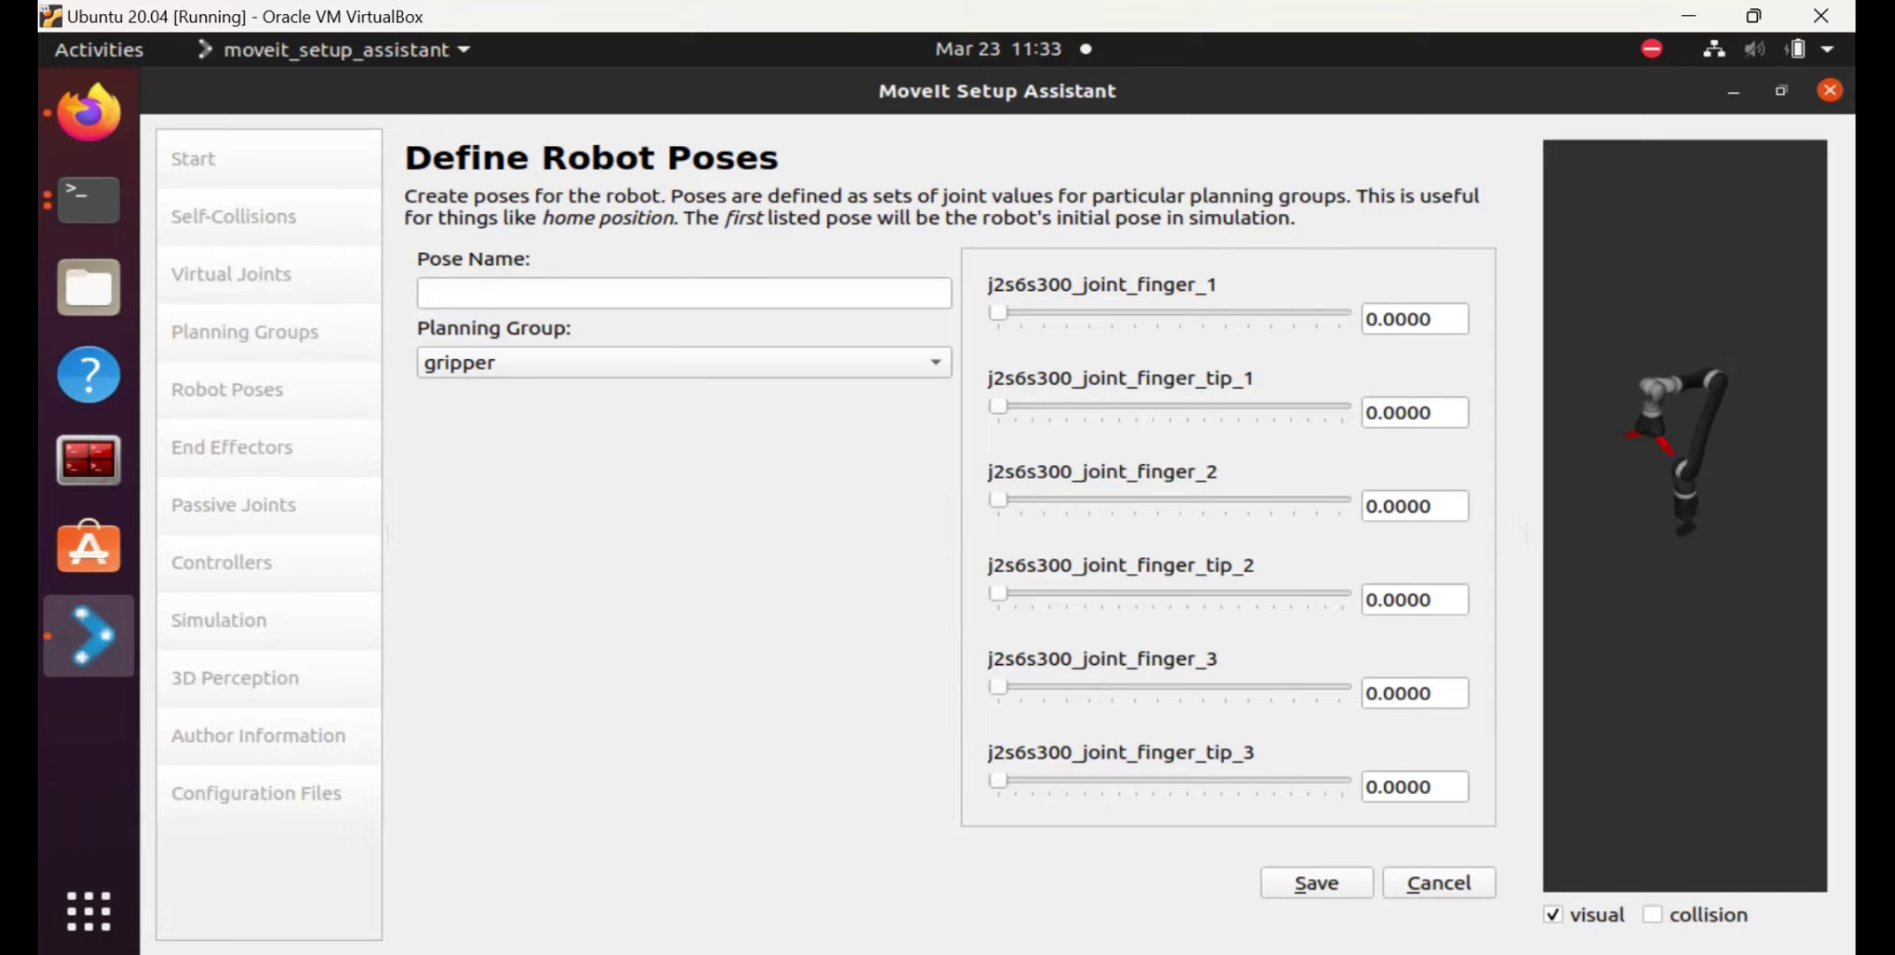
# Name the gripper pose 'close' and set finger_1 to 0.4 and finger_tip_1 to 1.4.
pyautogui.click(610, 296)
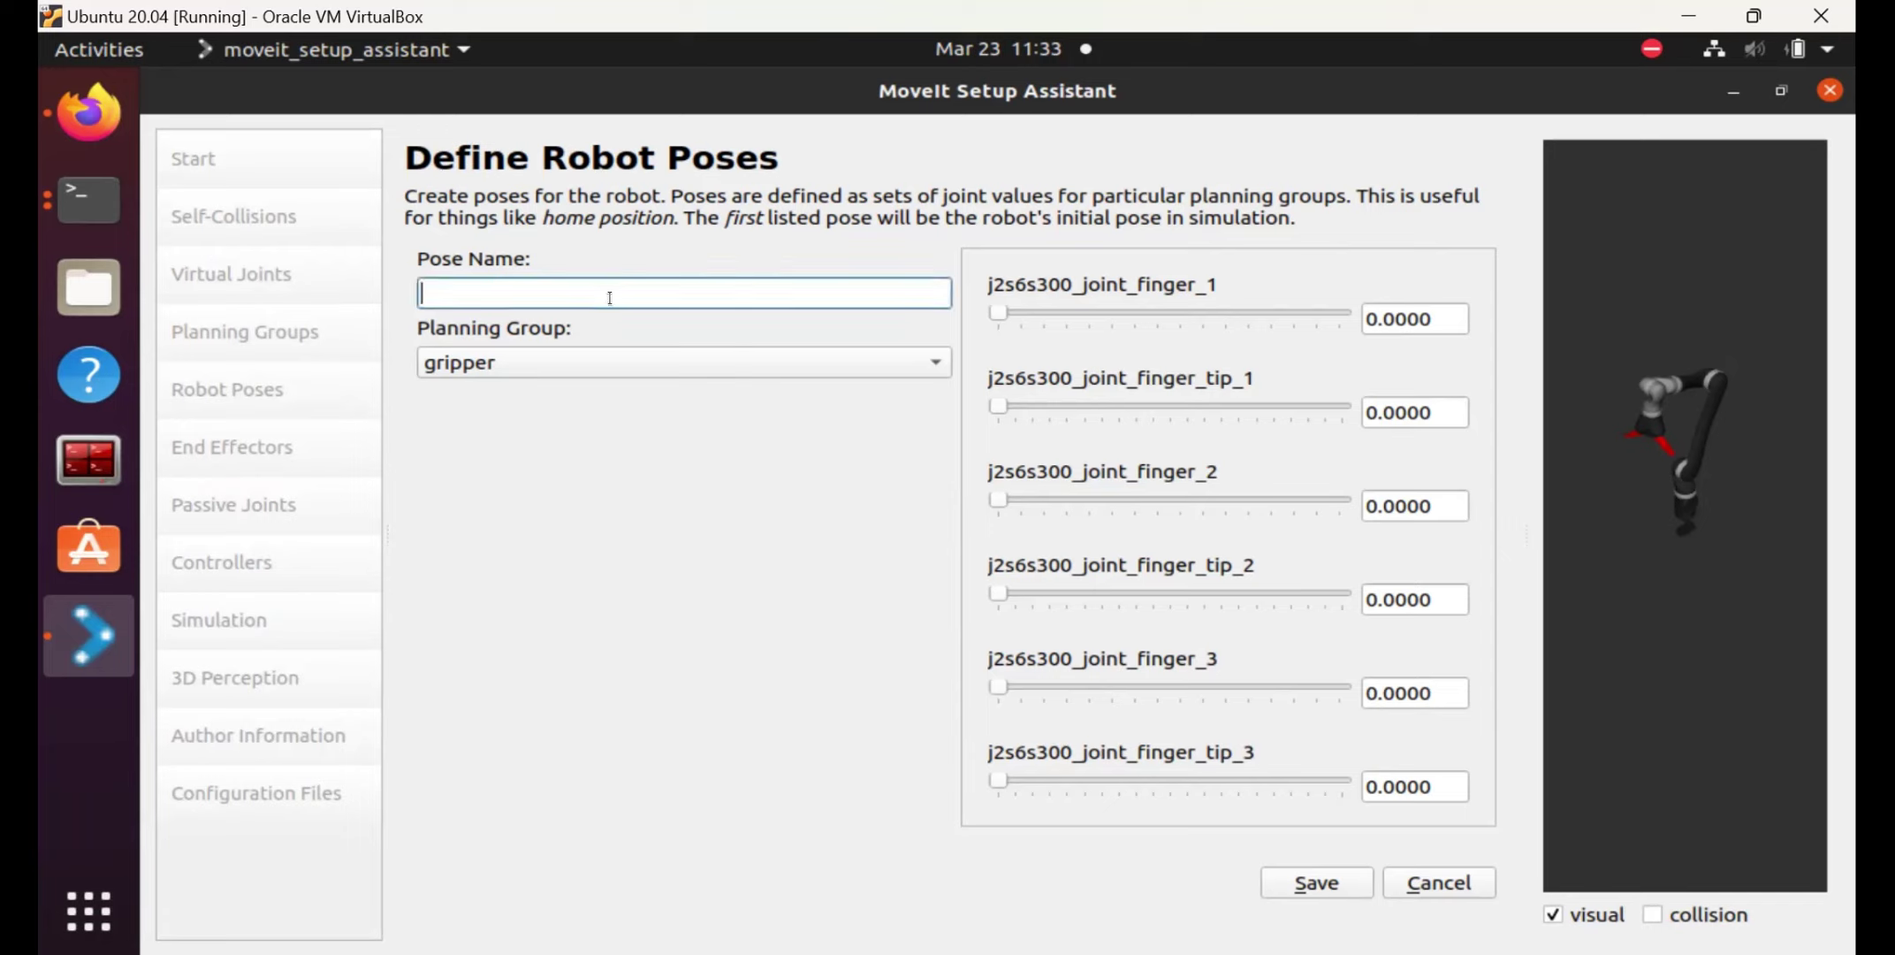
pyautogui.write('close')
pyautogui.click(1461, 307)
pyautogui.press('BackSpace')
pyautogui.press('BackSpace')
pyautogui.press('BackSpace')
pyautogui.press('BackSpace')
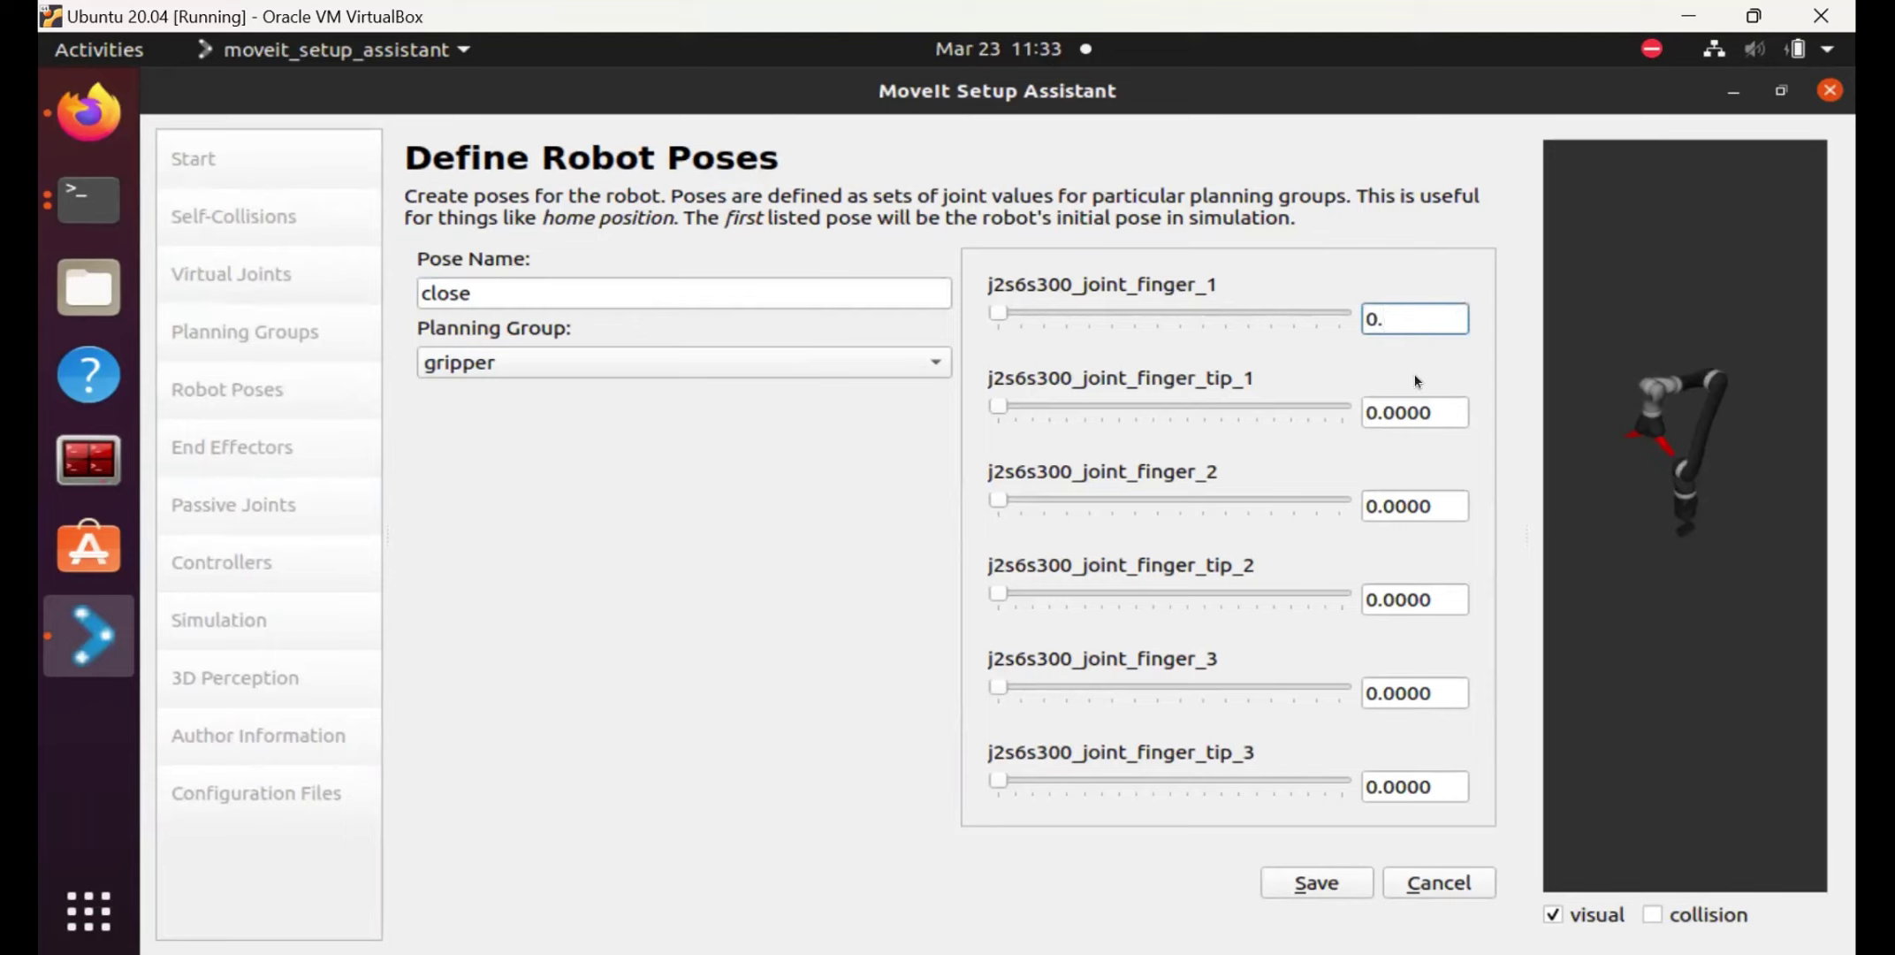
pyautogui.write('4')
pyautogui.press('Return')
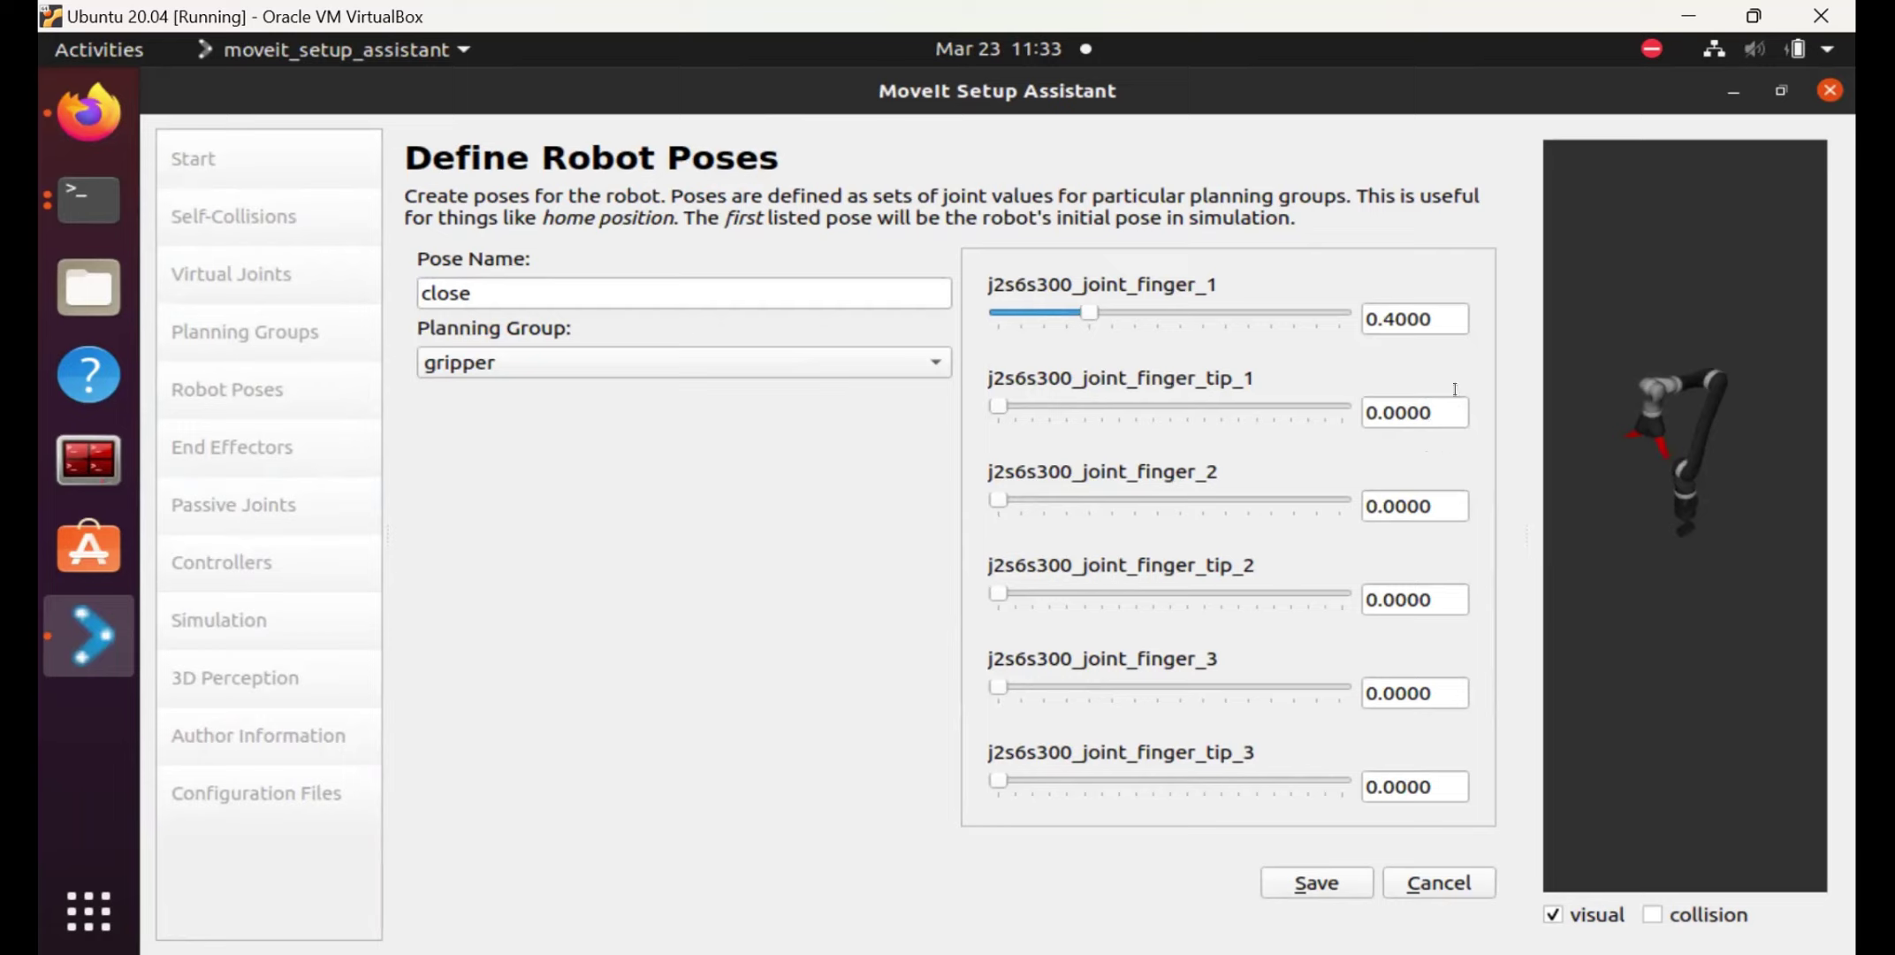
pyautogui.click(1442, 411)
pyautogui.press('BackSpace')
pyautogui.press('BackSpace')
pyautogui.press('BackSpace')
pyautogui.press('BackSpace')
pyautogui.press('BackSpace')
pyautogui.press('BackSpace')
pyautogui.write('1.4')
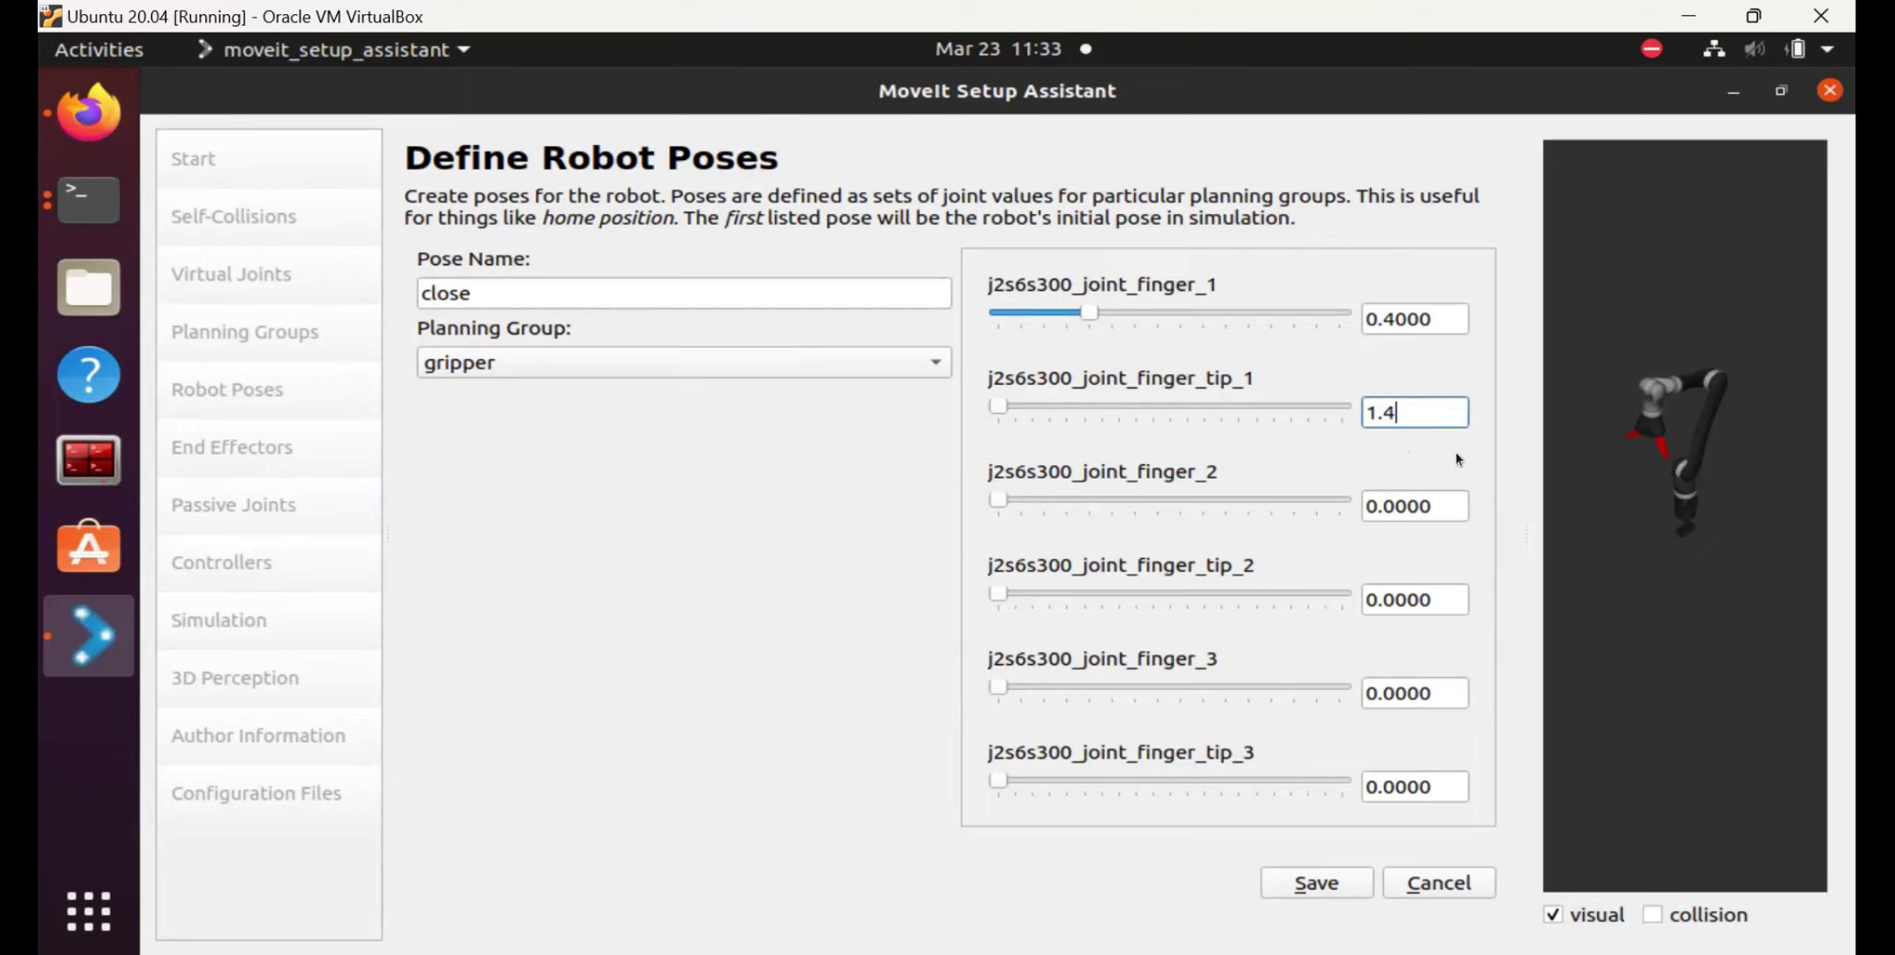
pyautogui.press('Return')
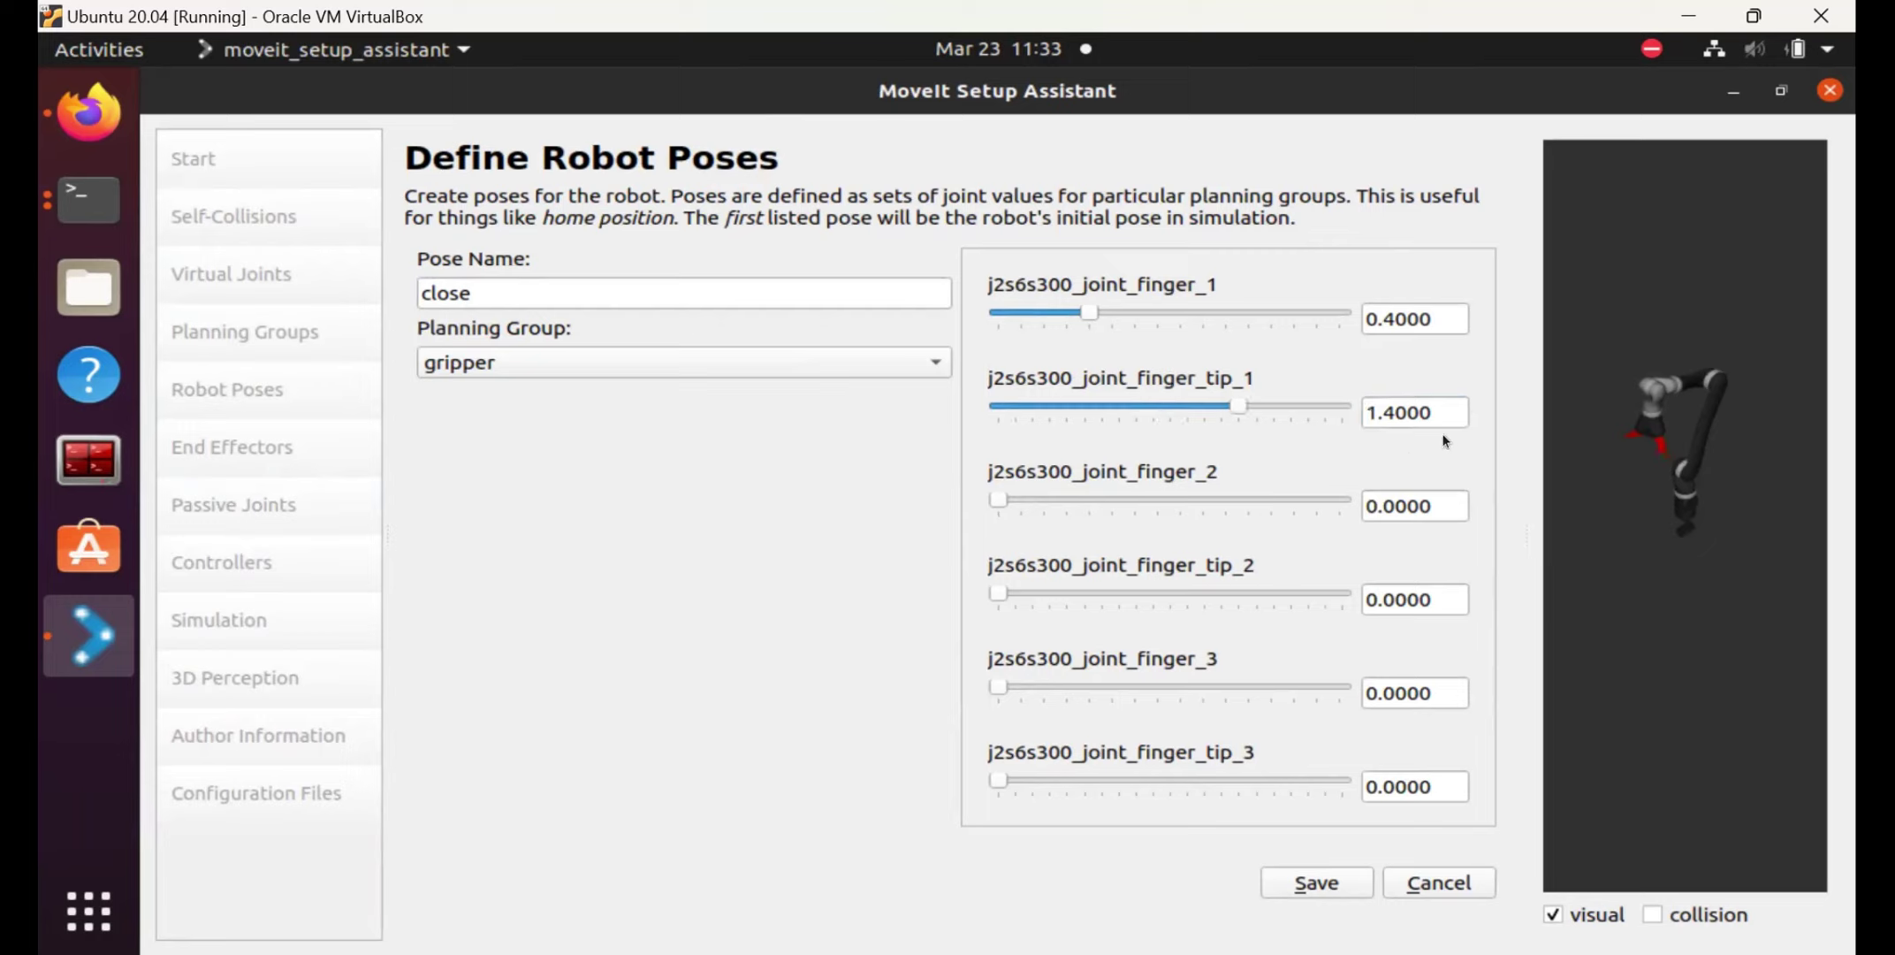
# Set finger_2 to 0.4 and finger_tip_2 to 1.4.
pyautogui.click(1454, 504)
pyautogui.press('BackSpace')
pyautogui.press('BackSpace')
pyautogui.press('BackSpace')
pyautogui.press('BackSpace')
pyautogui.press('BackSpace')
pyautogui.press('BackSpace')
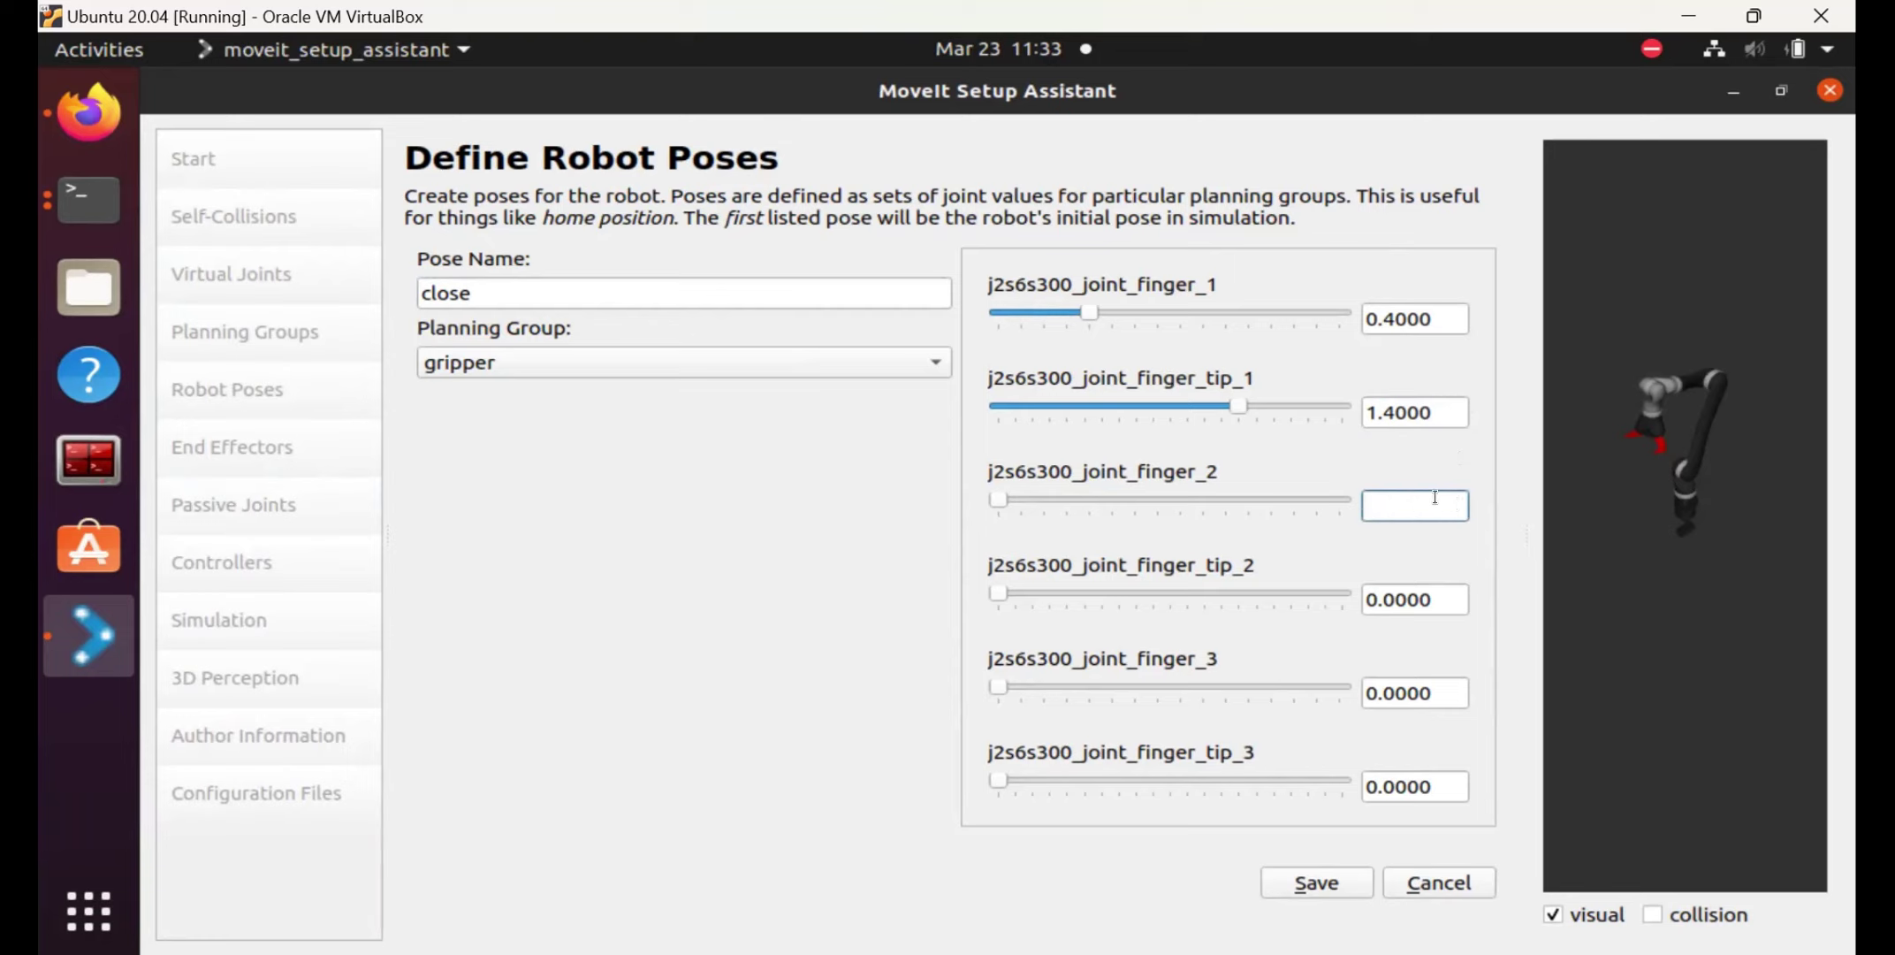
pyautogui.write('0.4')
pyautogui.click(1434, 605)
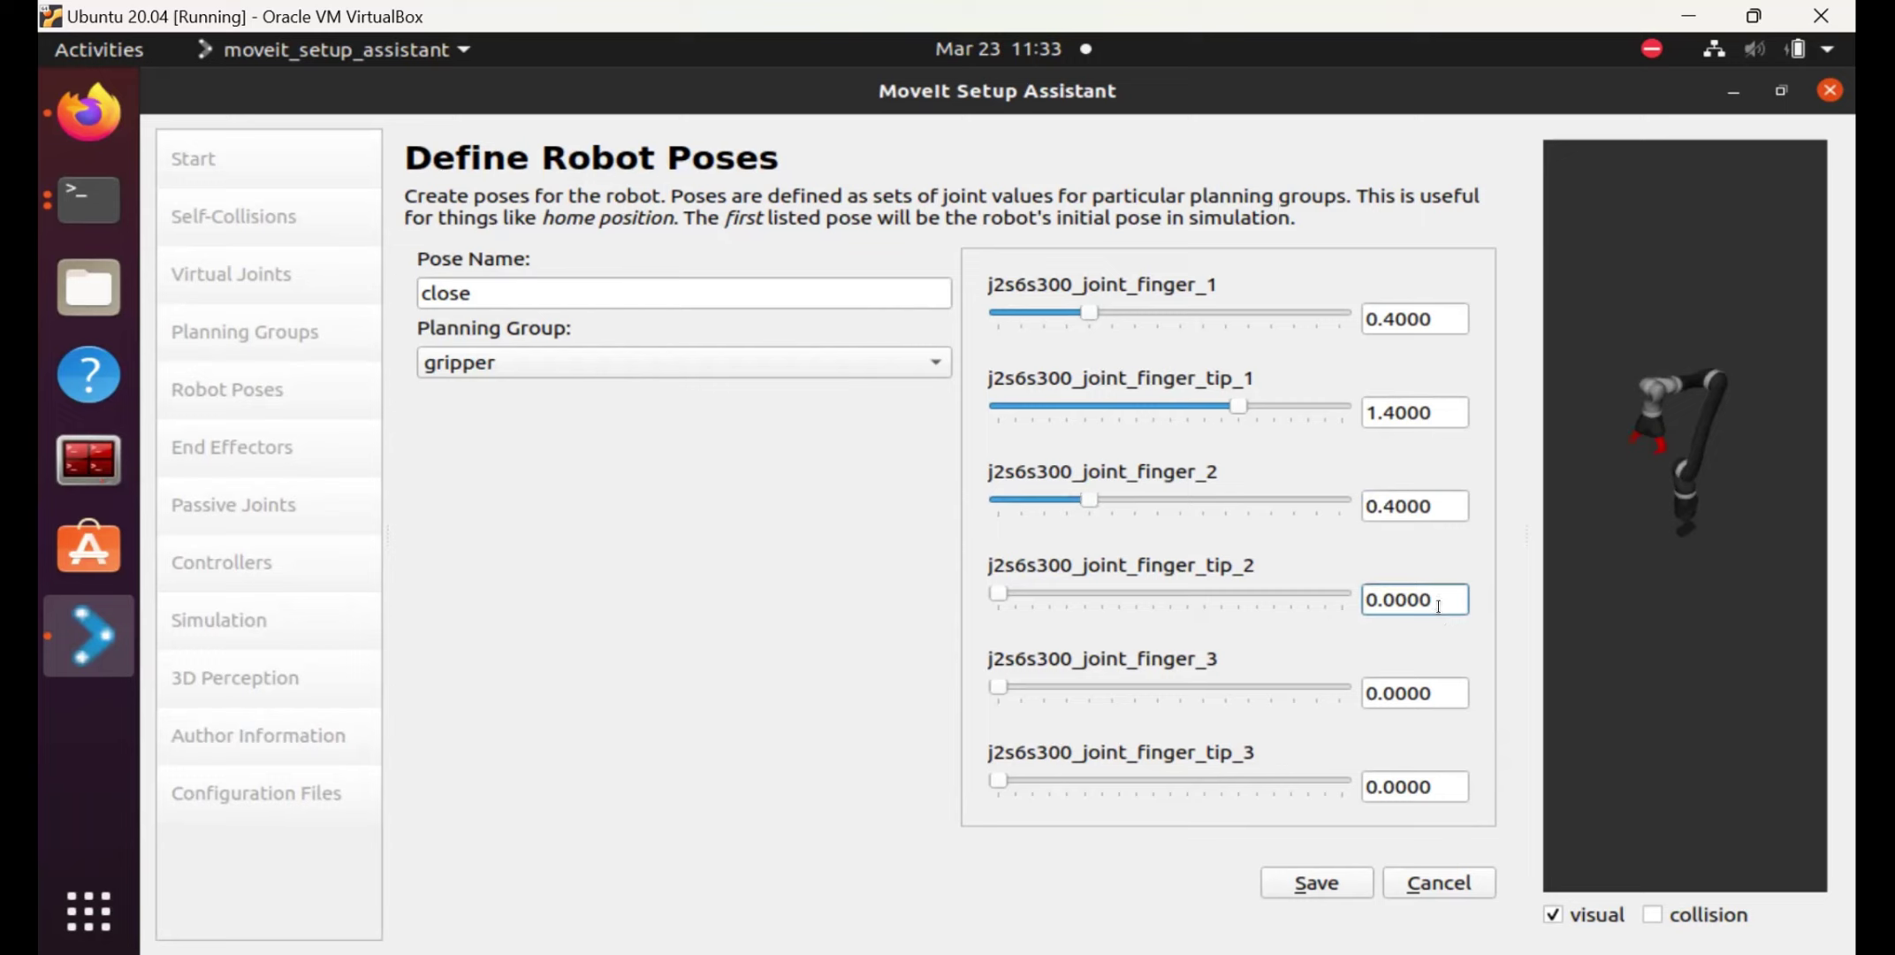
pyautogui.doubleClick(1438, 606)
pyautogui.write('1.4')
pyautogui.press('Return')
# Set finger_3 to 0.4 and finger_tip_3 to 1.4, then save the close pose.
pyautogui.click(1439, 687)
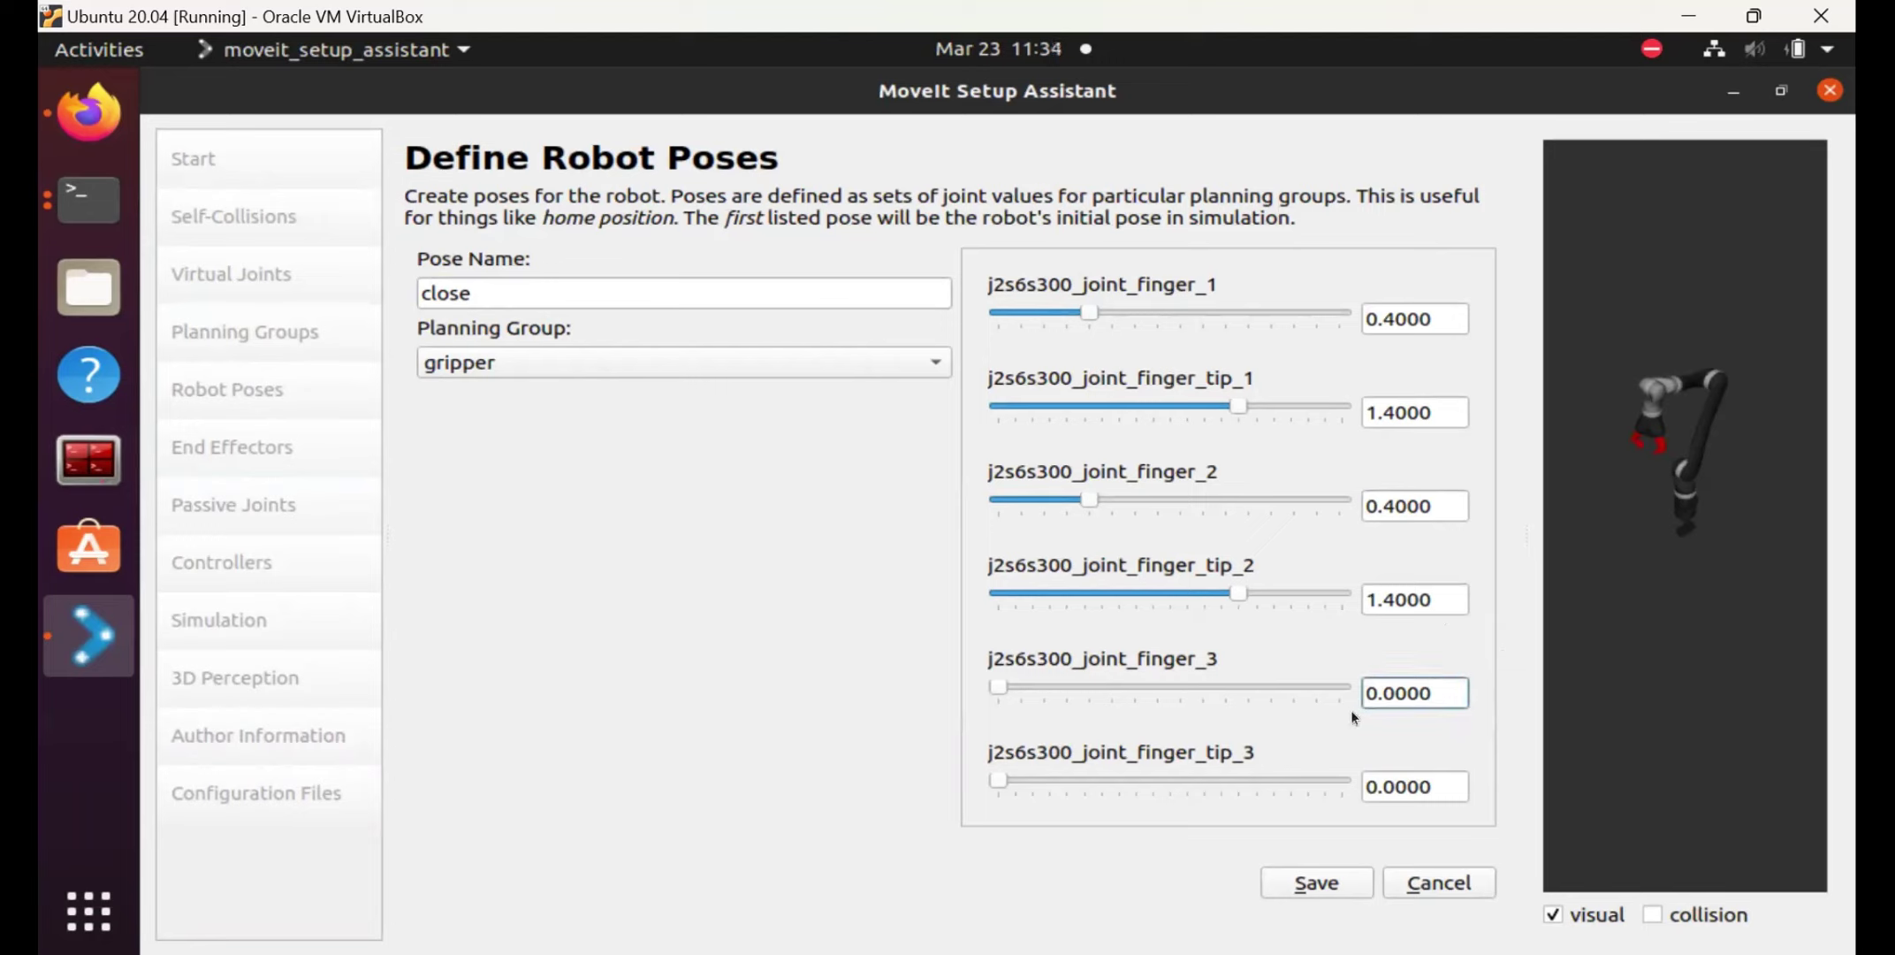
pyautogui.press('BackSpace')
pyautogui.press('BackSpace')
pyautogui.press('BackSpace')
pyautogui.press('BackSpace')
pyautogui.write('4')
pyautogui.click(1454, 779)
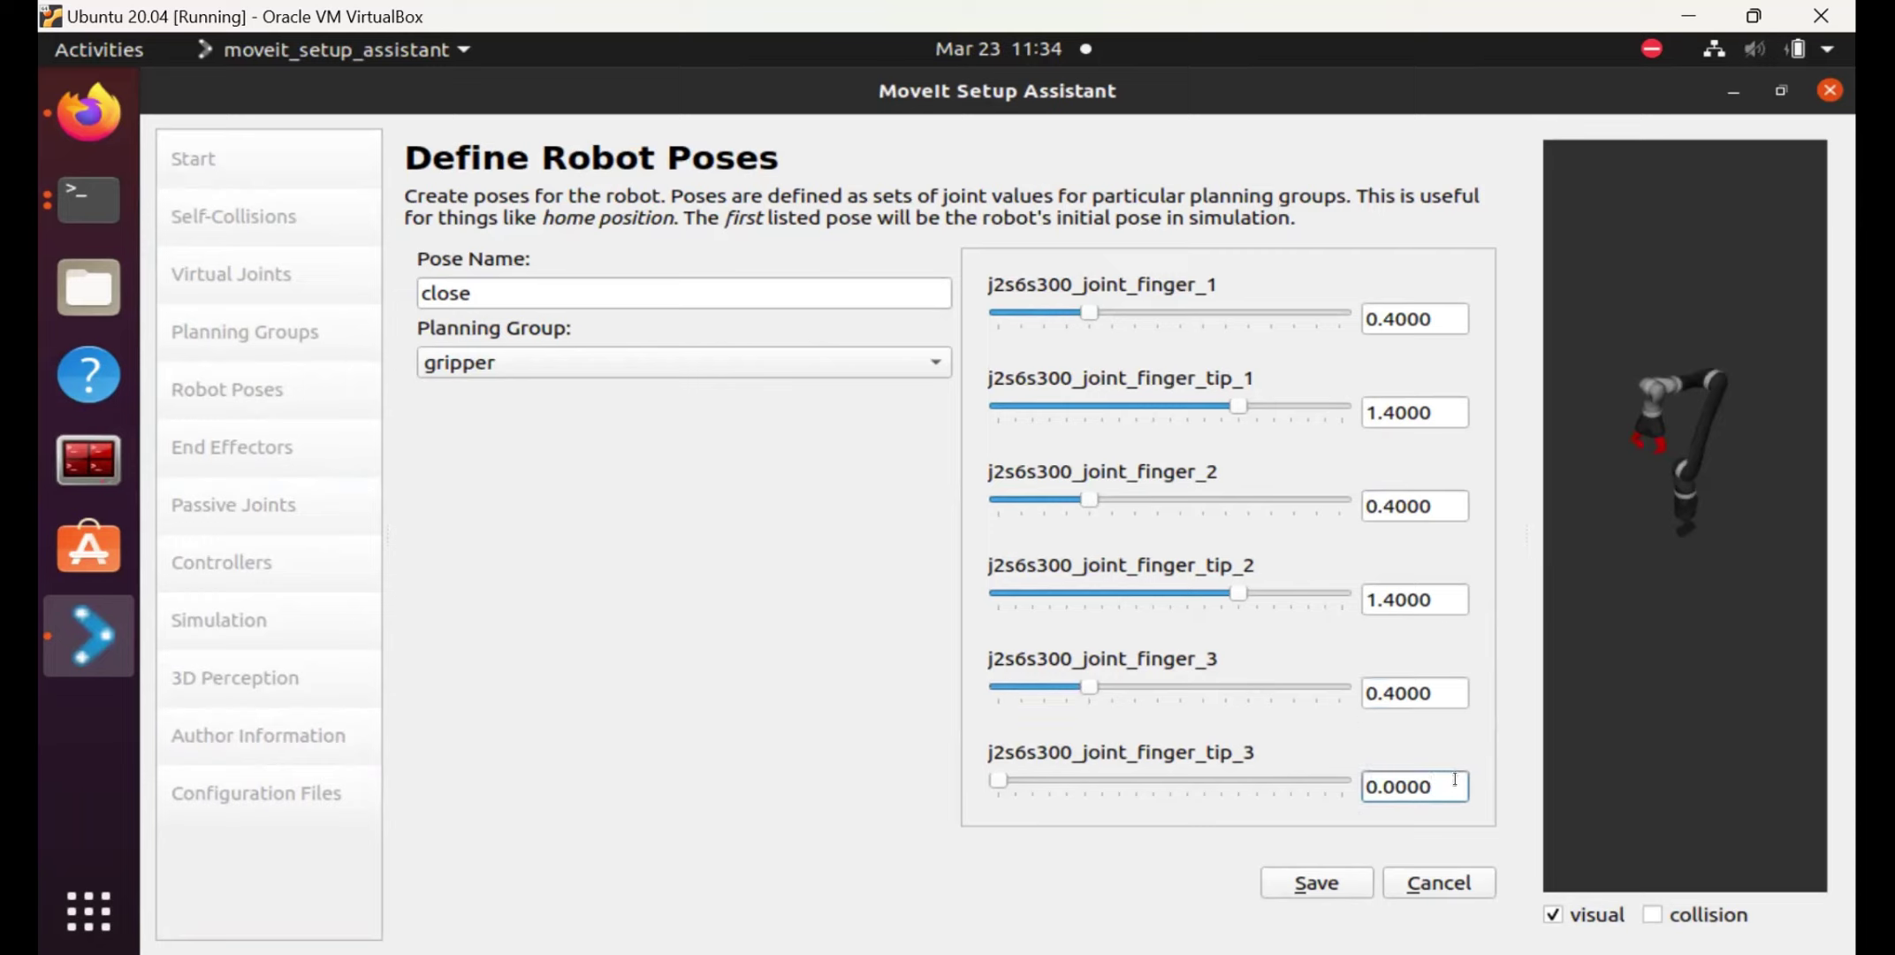
pyautogui.press('BackSpace')
pyautogui.press('BackSpace')
pyautogui.press('BackSpace')
pyautogui.press('BackSpace')
pyautogui.press('BackSpace')
pyautogui.press('BackSpace')
pyautogui.write('1.4')
pyautogui.click(1420, 741)
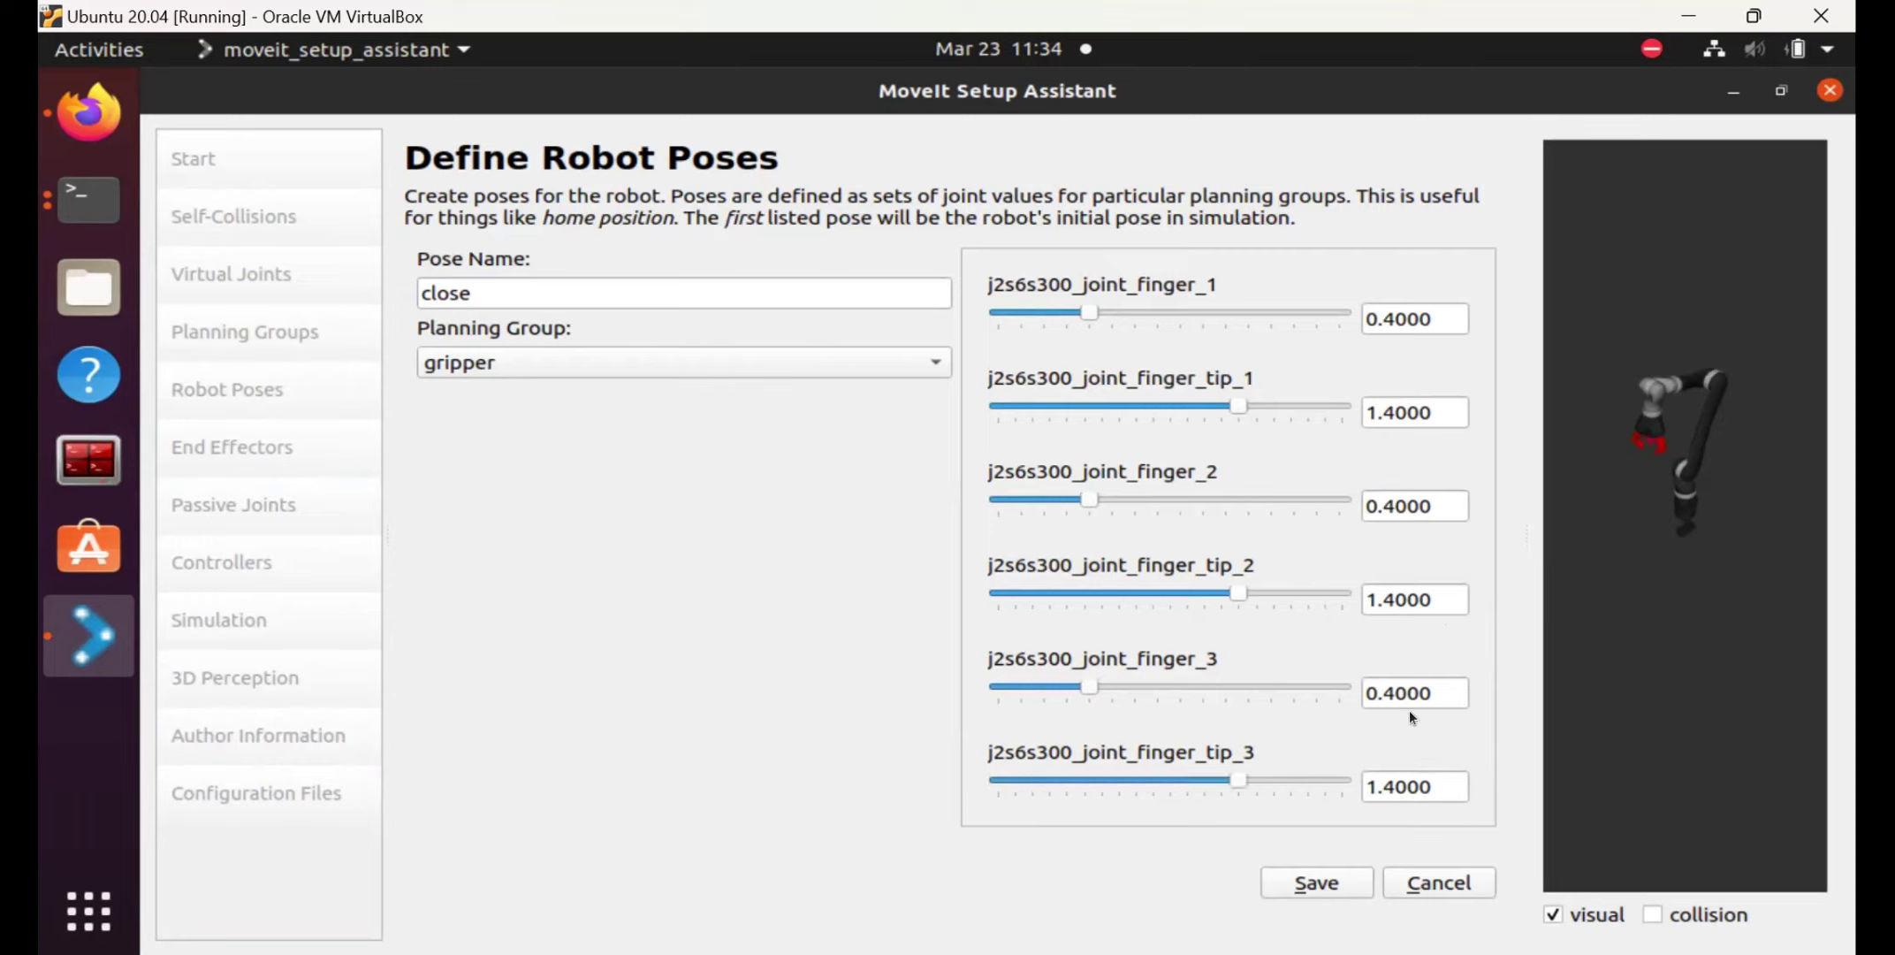
pyautogui.click(1319, 879)
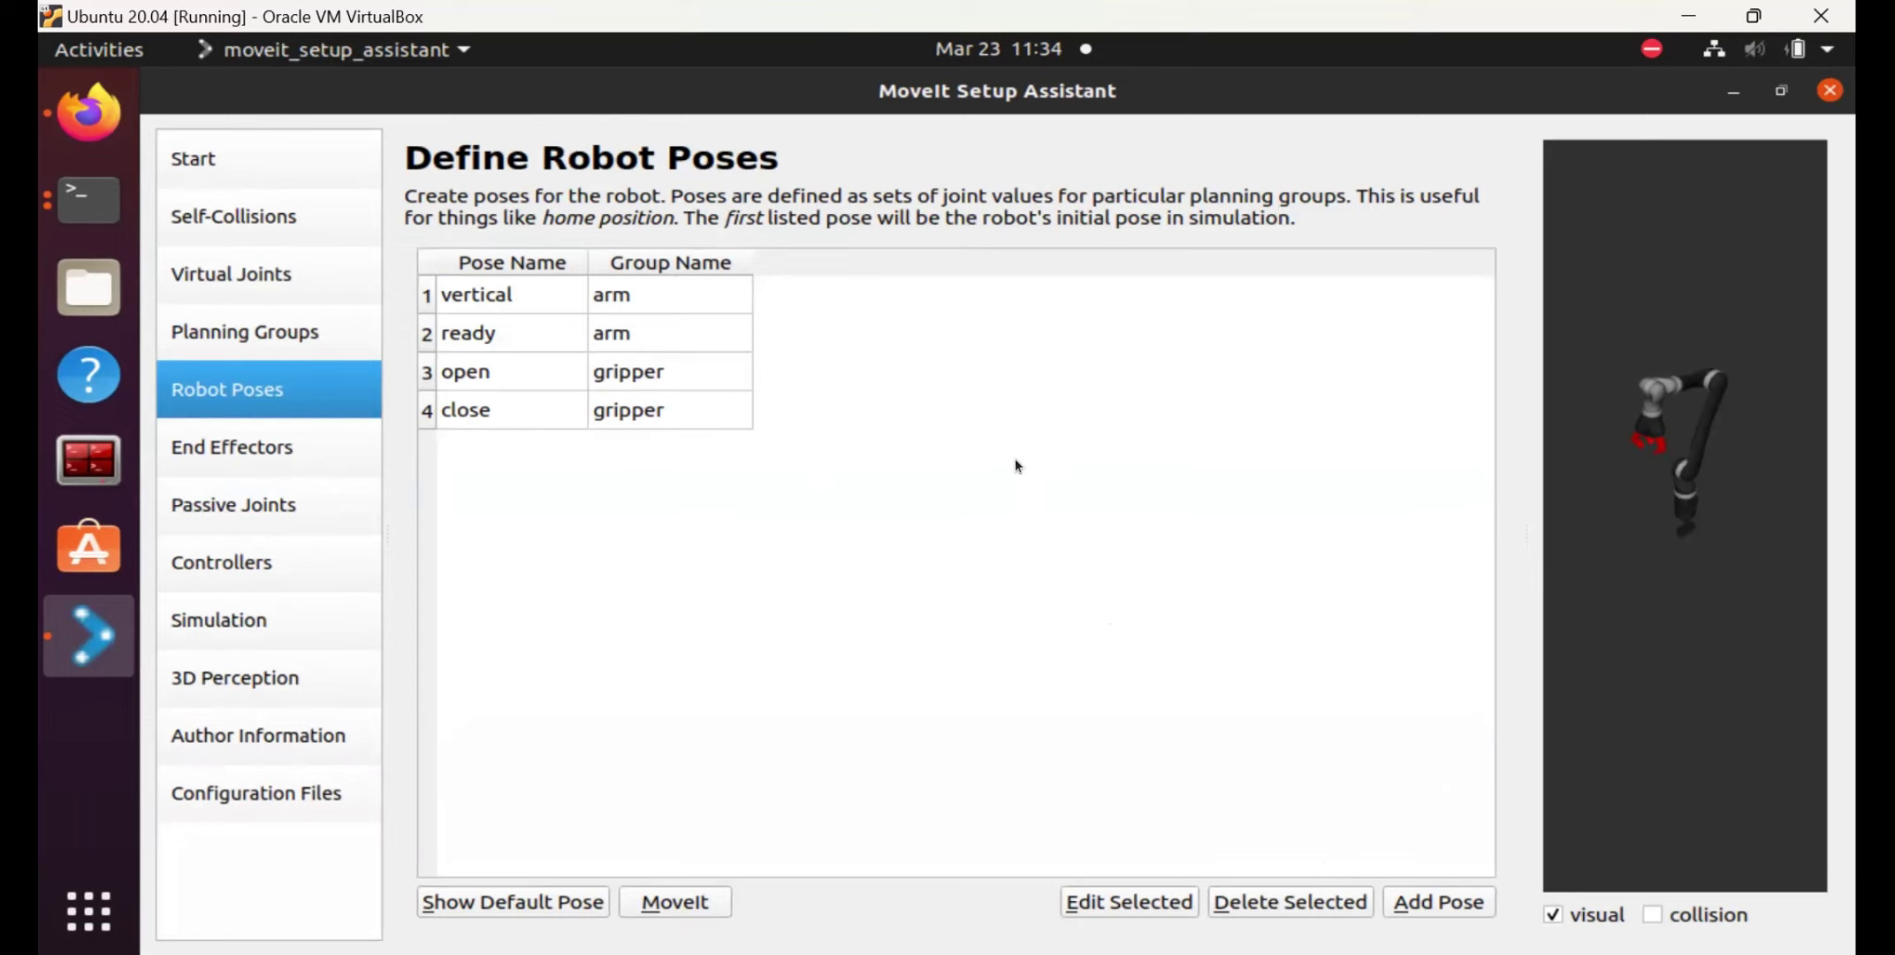
# Define end effector 'gripper' using group gripper with parent link j2s6s300_end_effector.
pyautogui.click(254, 466)
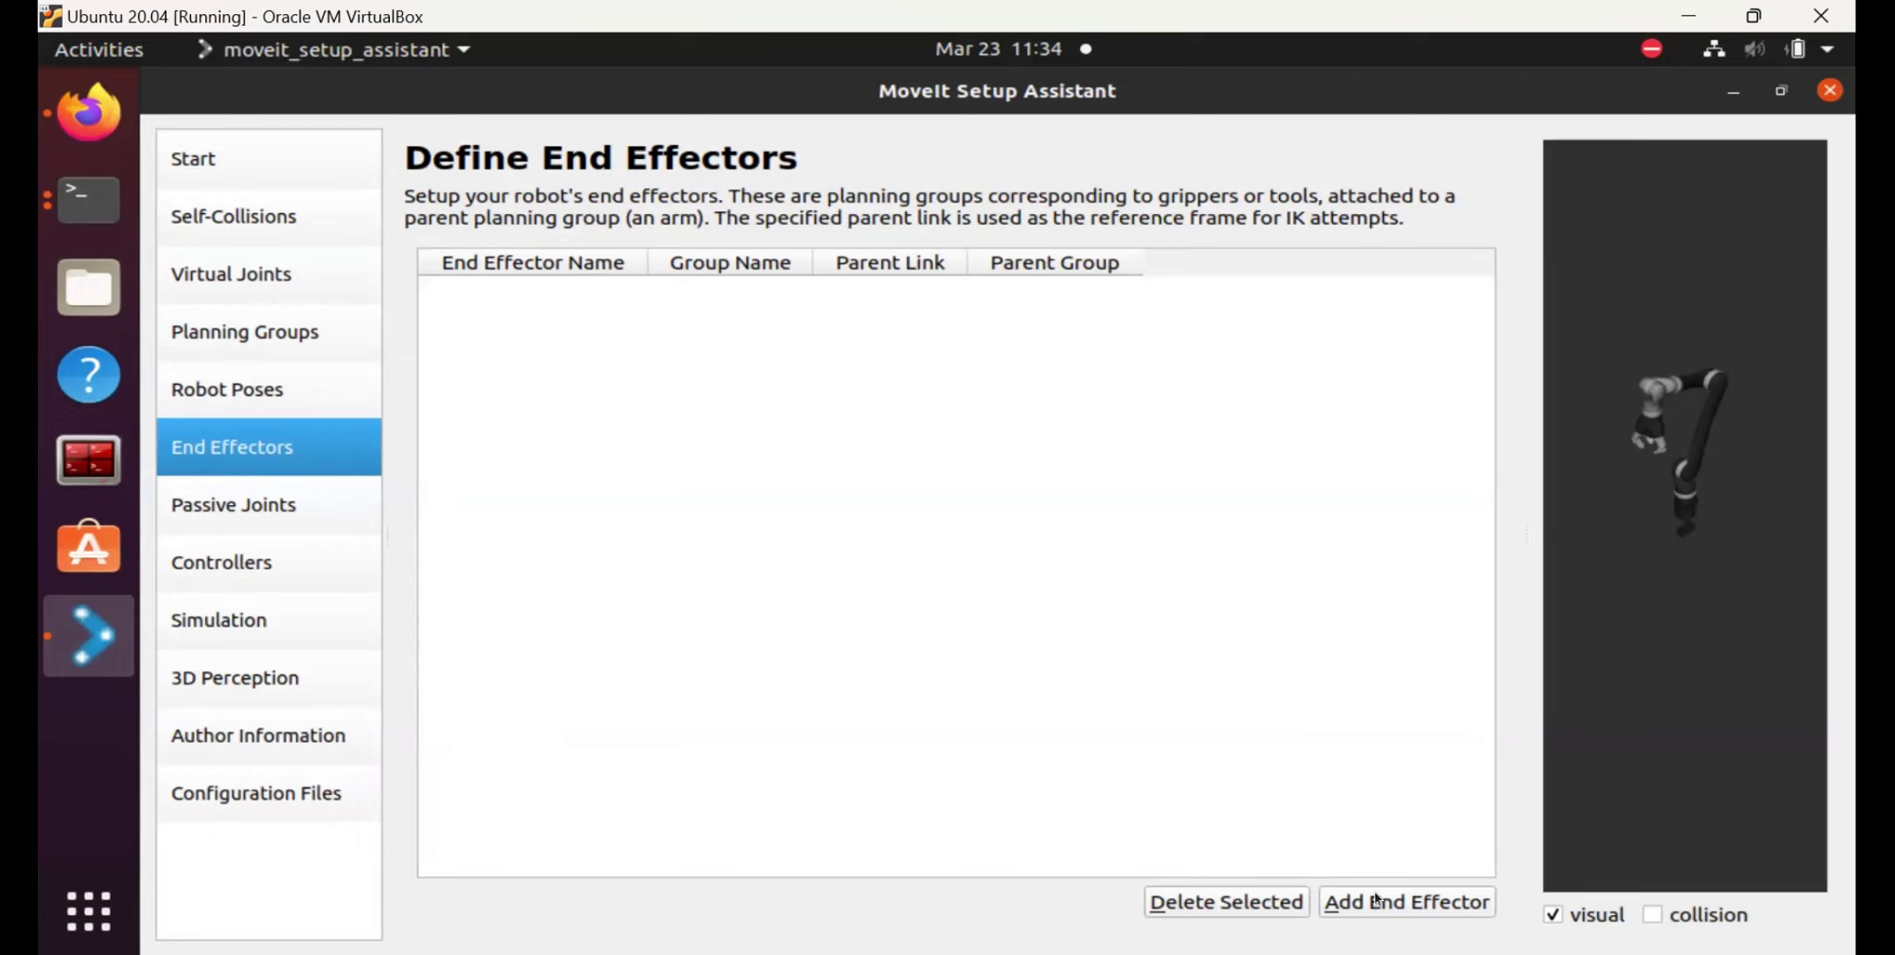
pyautogui.click(1406, 902)
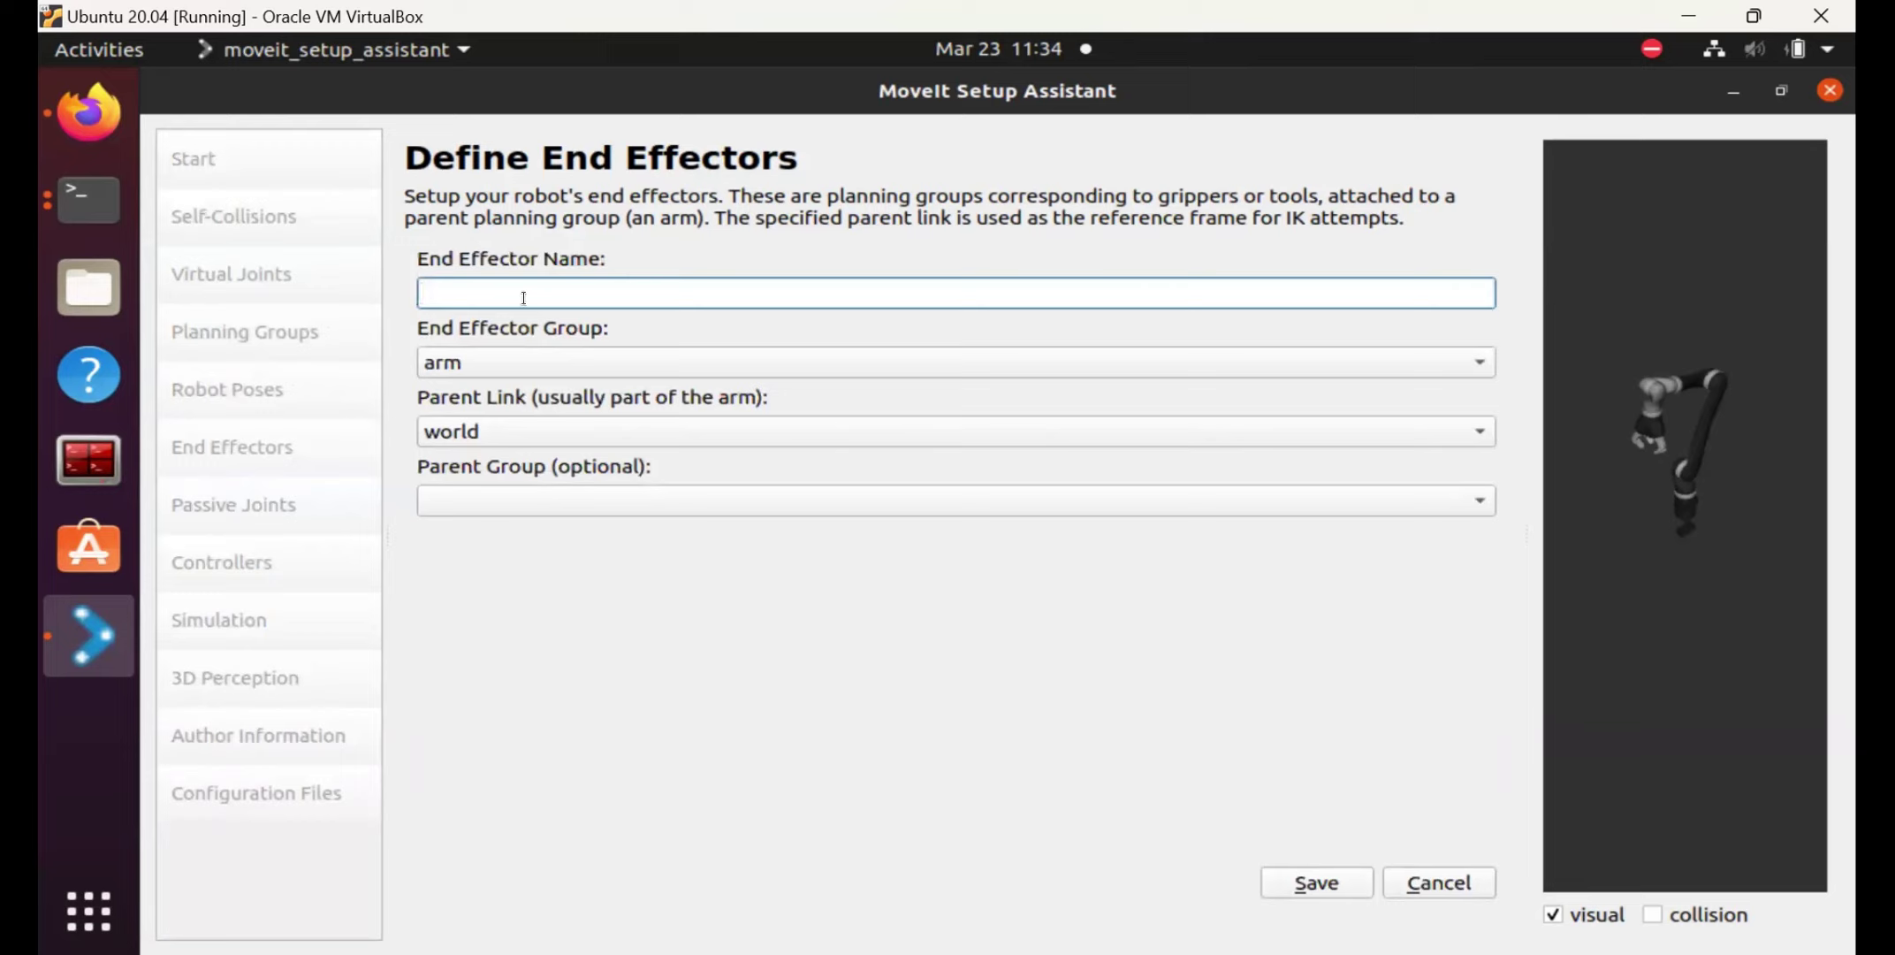
pyautogui.write('gripper')
pyautogui.click(845, 358)
pyautogui.press('Escape')
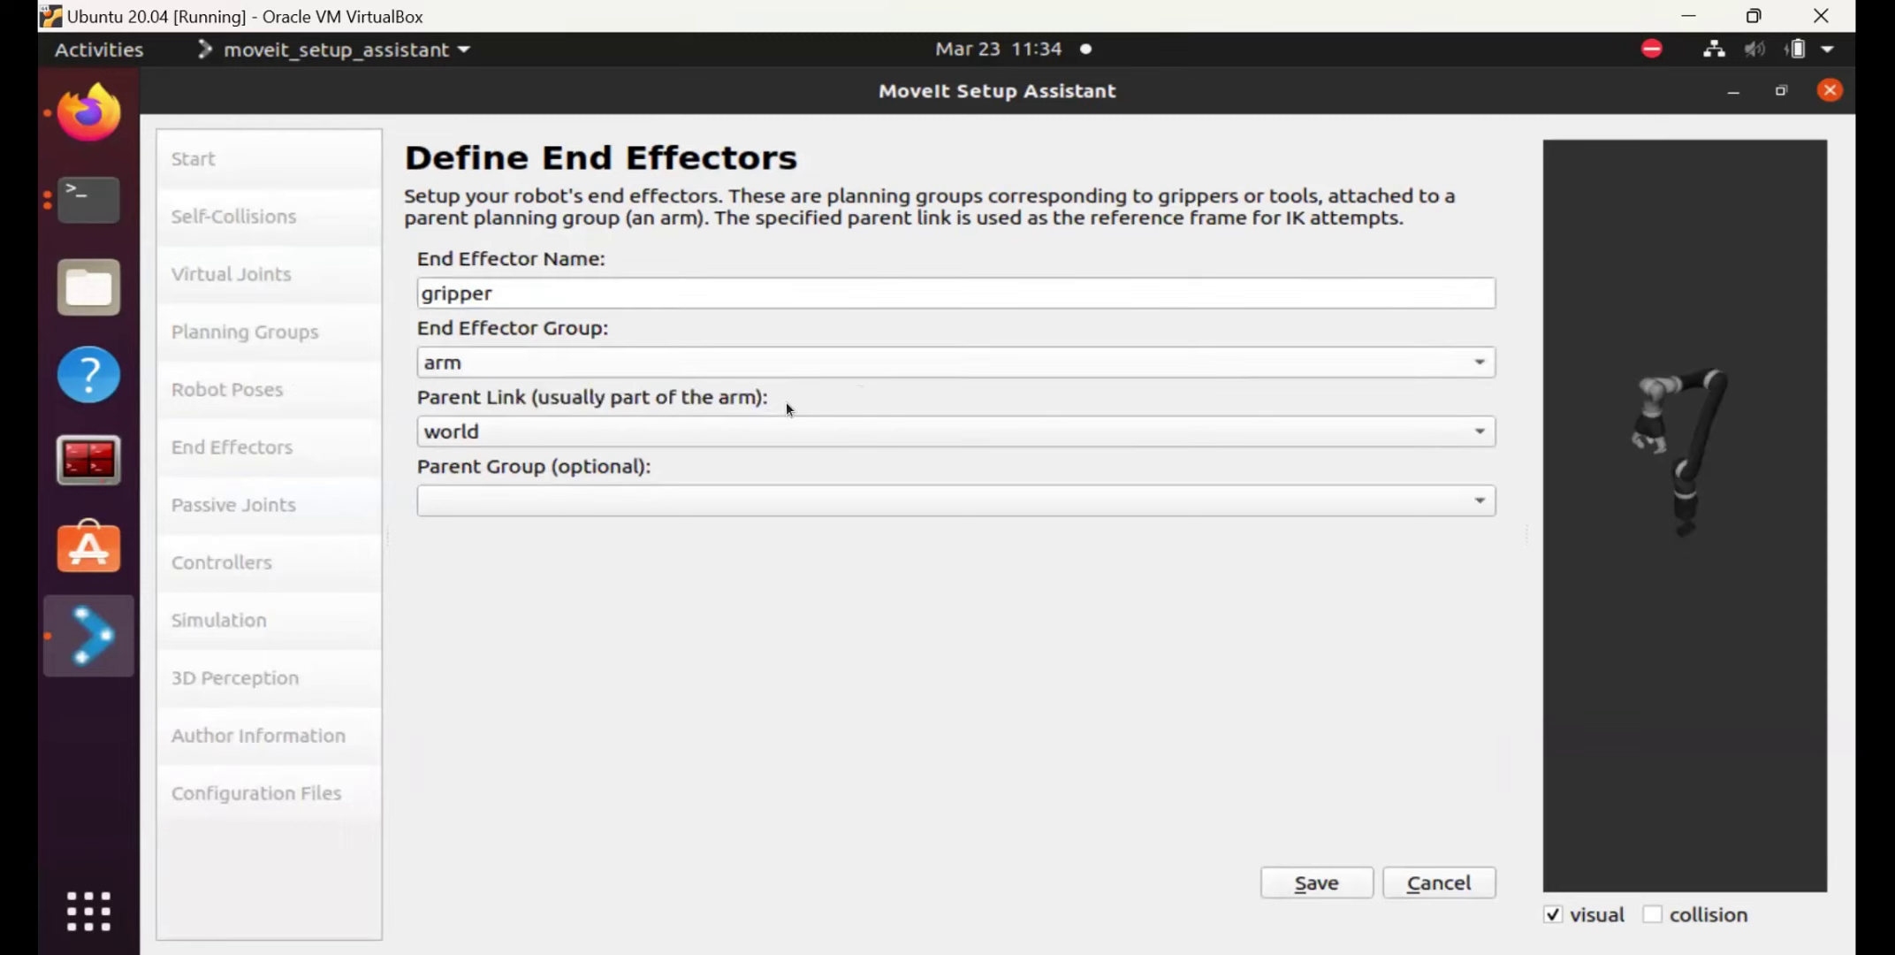
pyautogui.click(1218, 359)
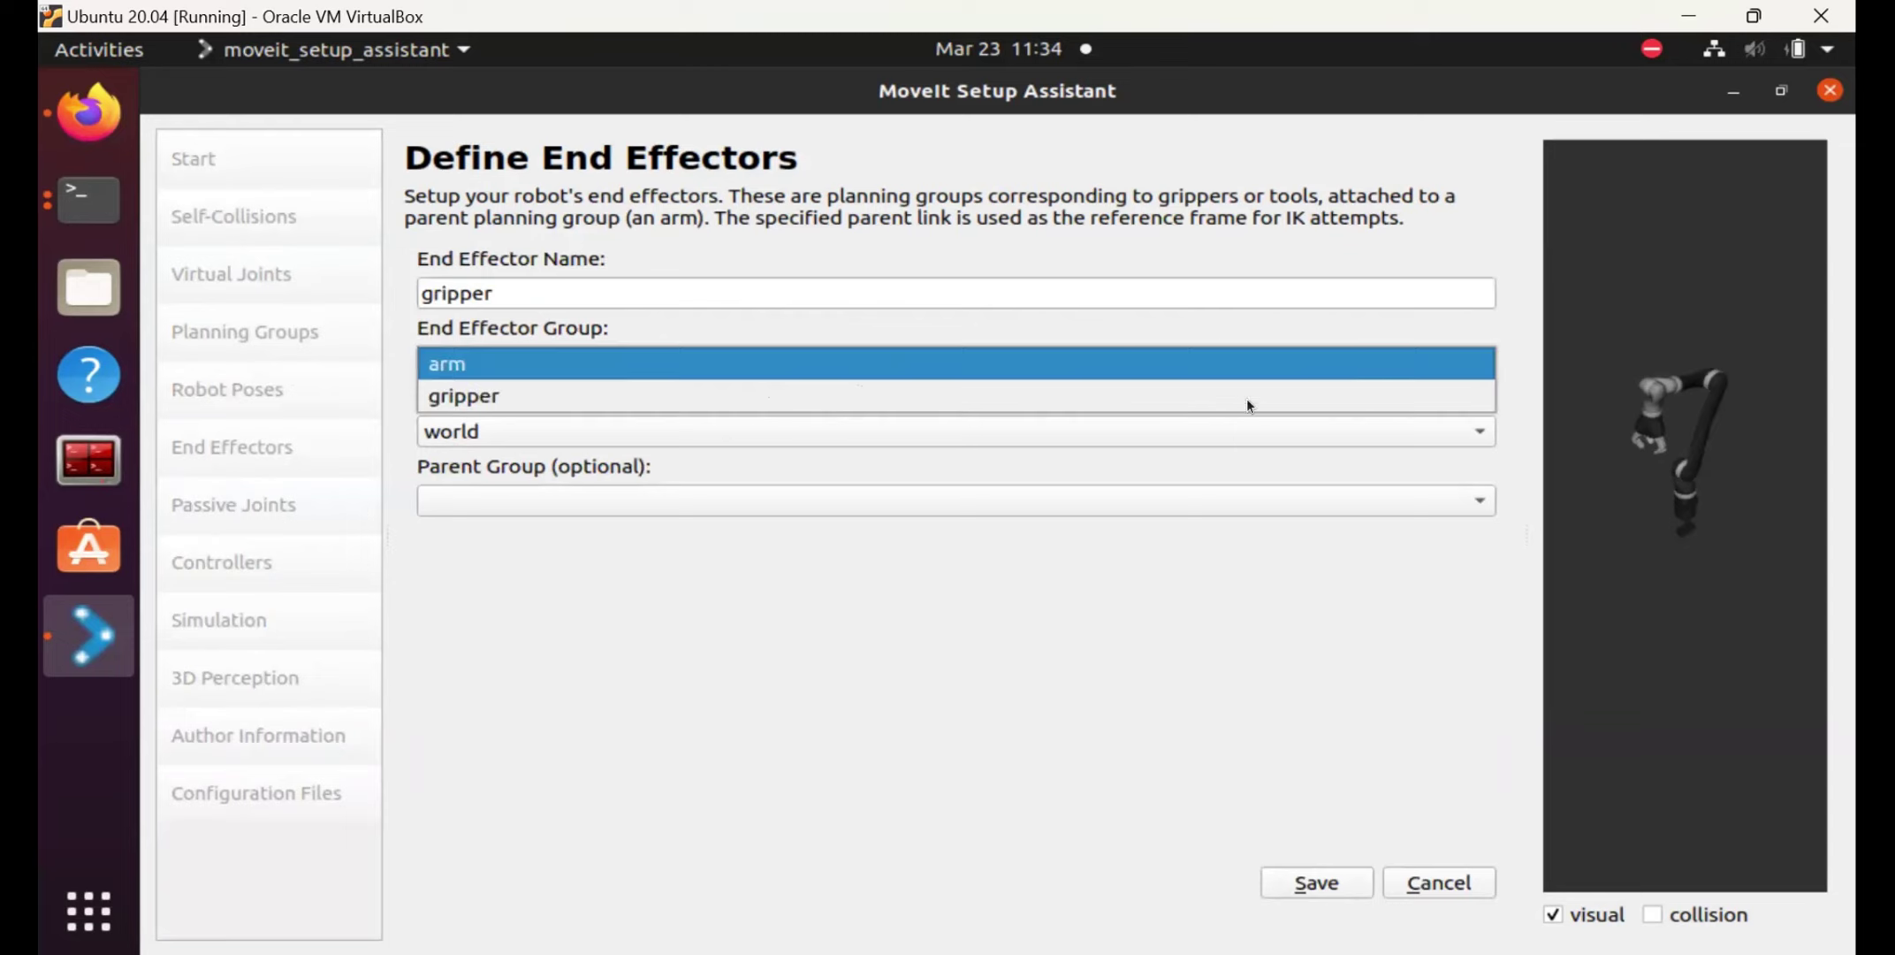
pyautogui.click(467, 396)
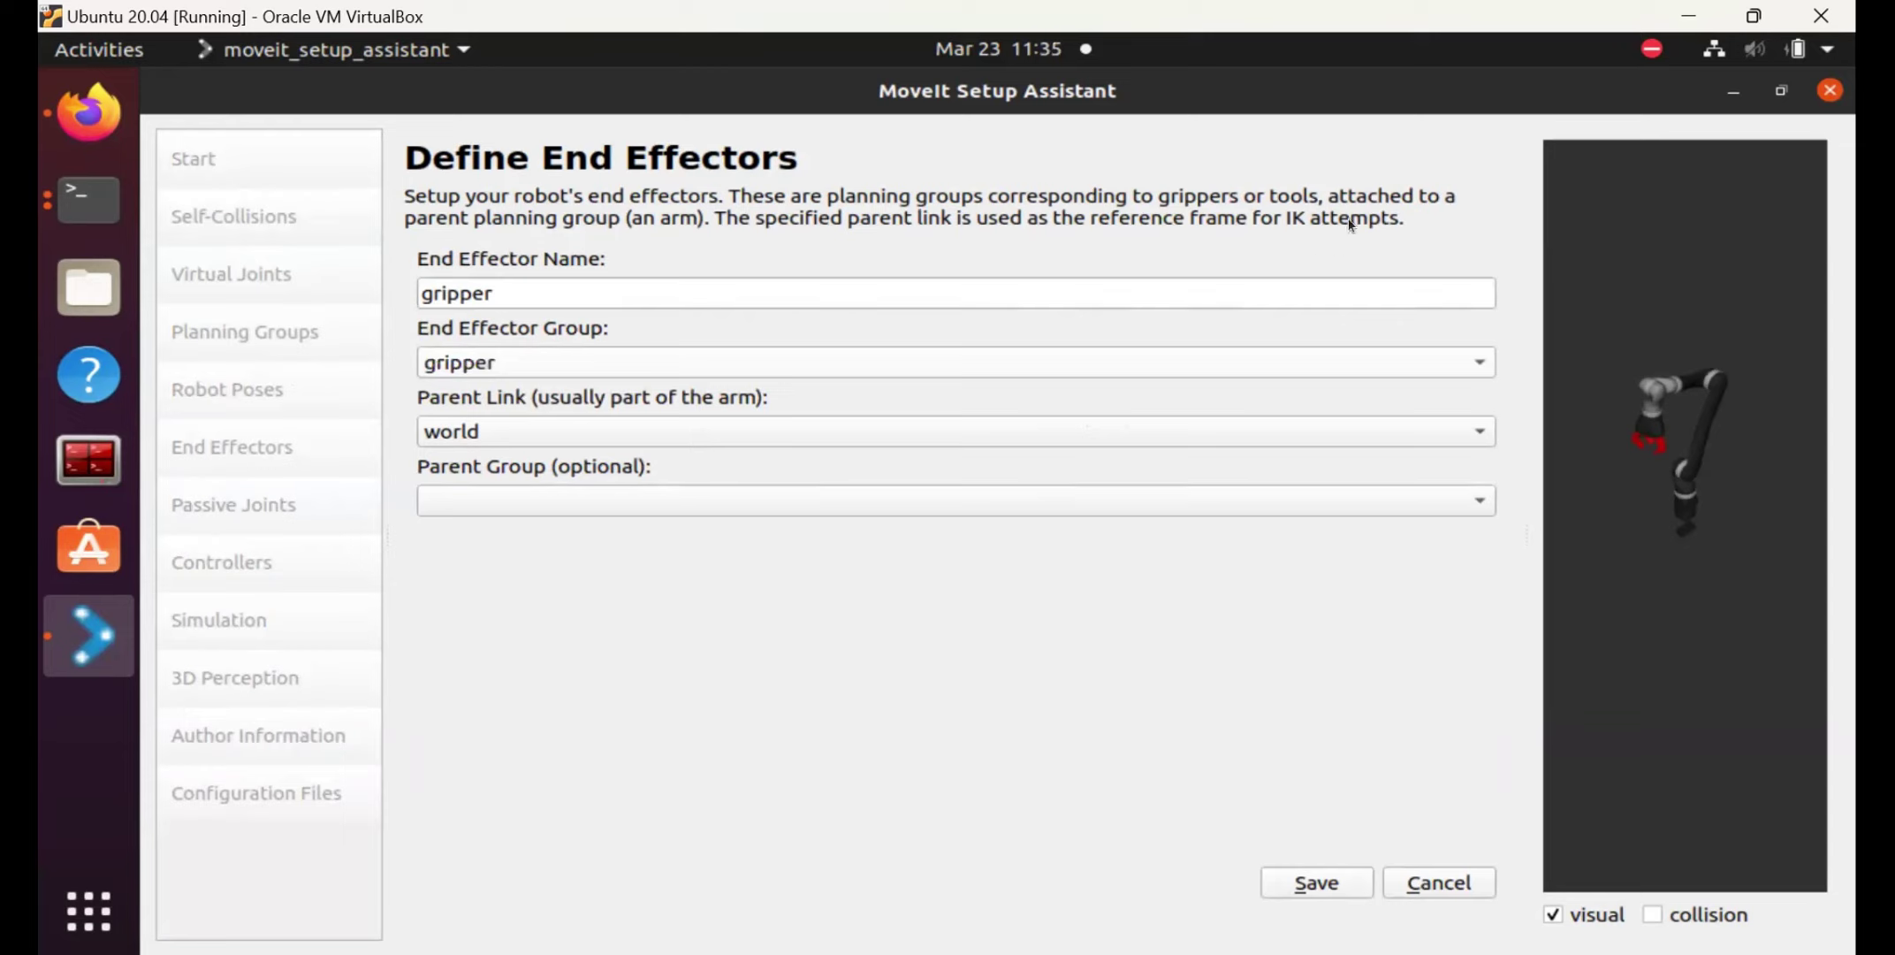
pyautogui.click(1437, 427)
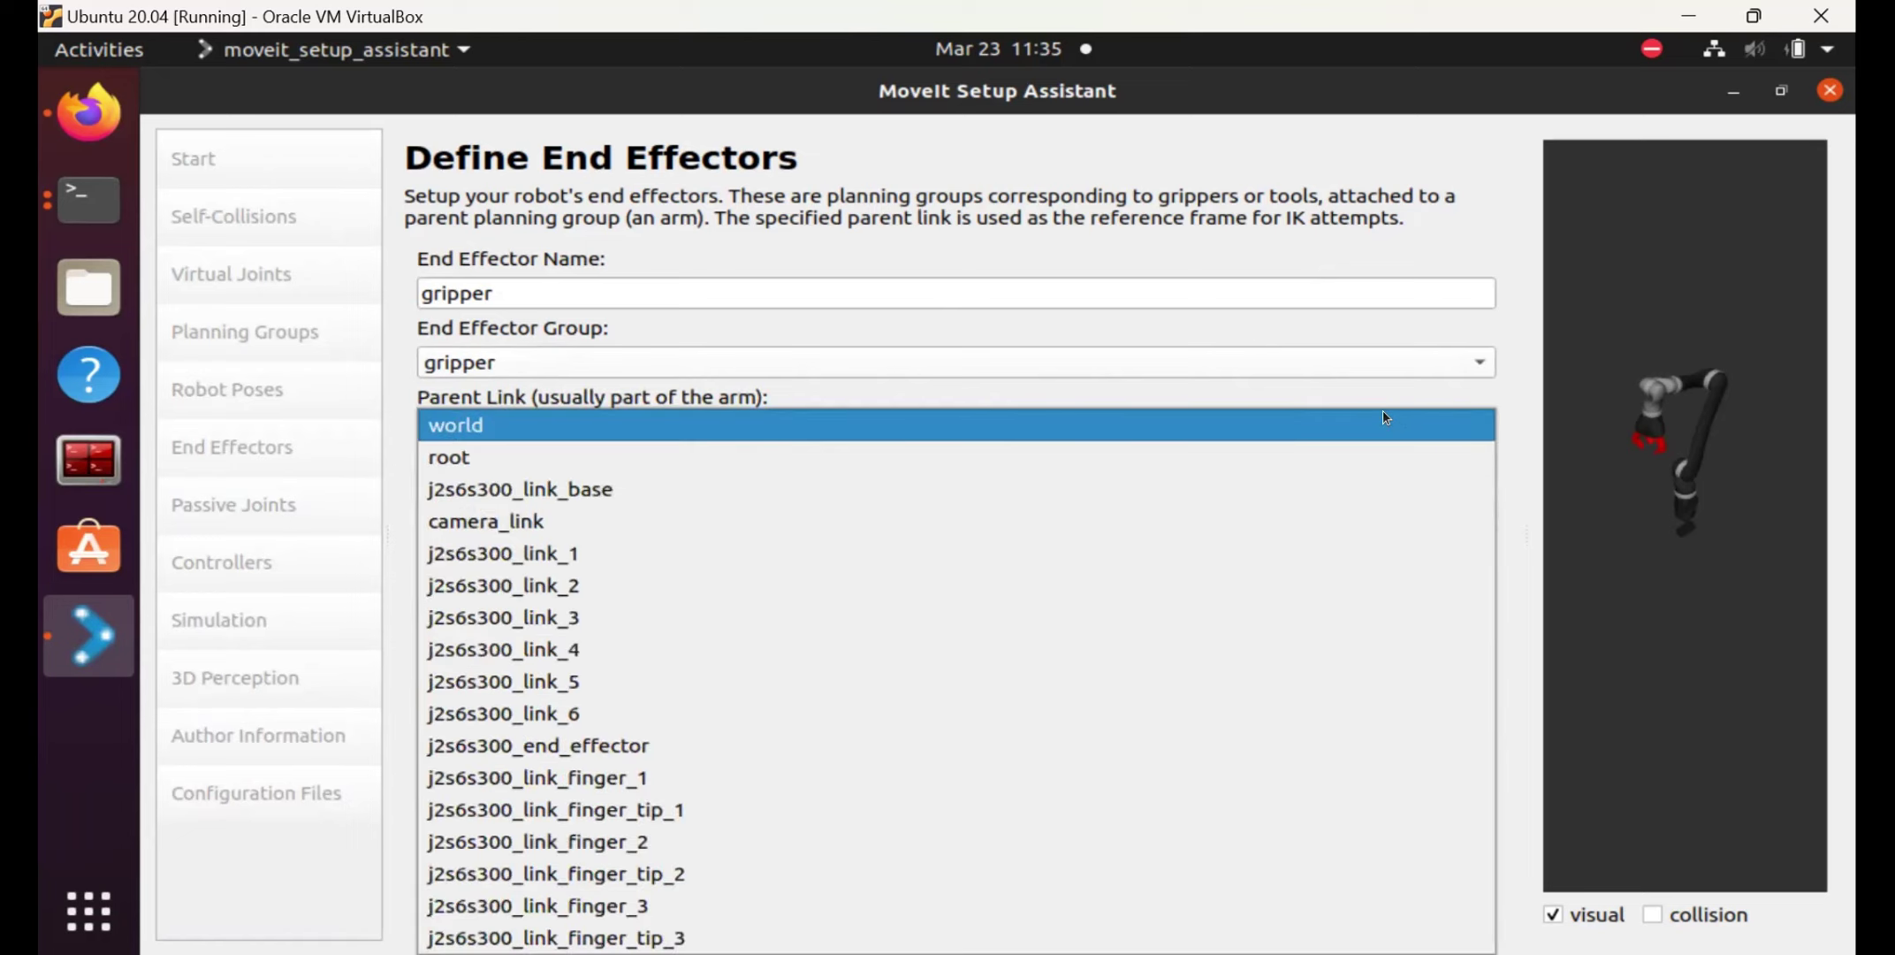
pyautogui.click(502, 745)
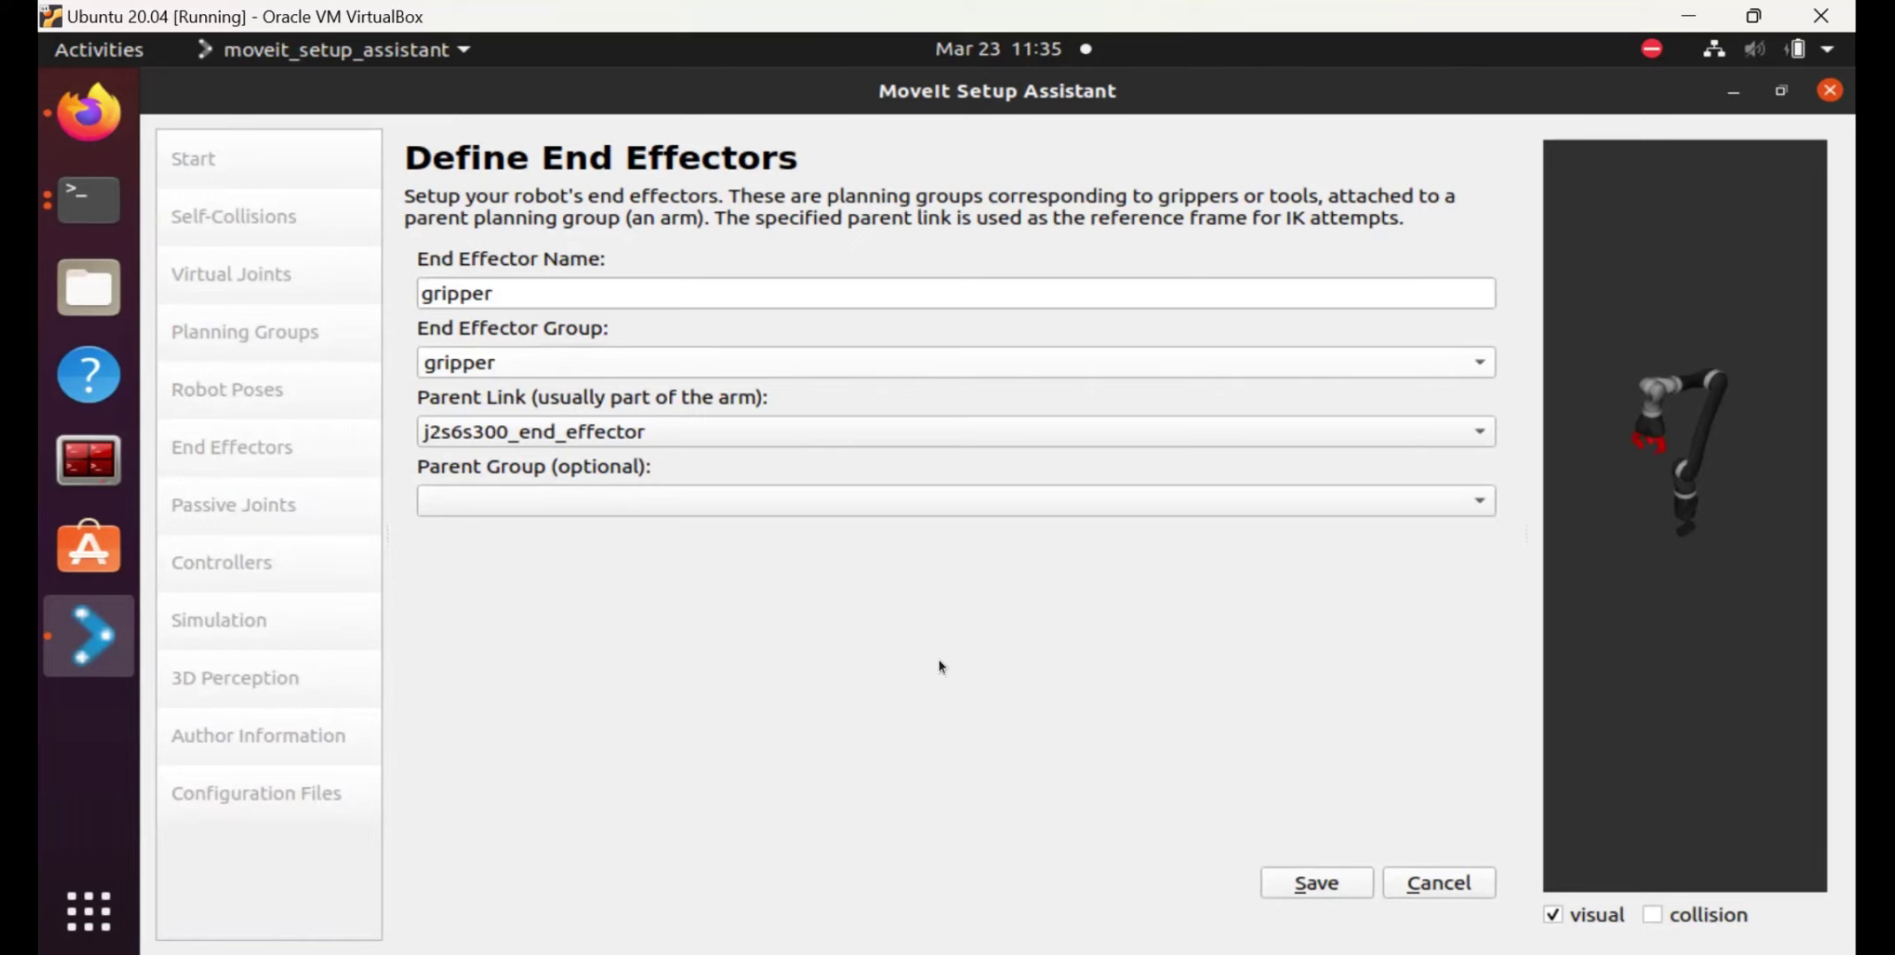
pyautogui.click(1316, 882)
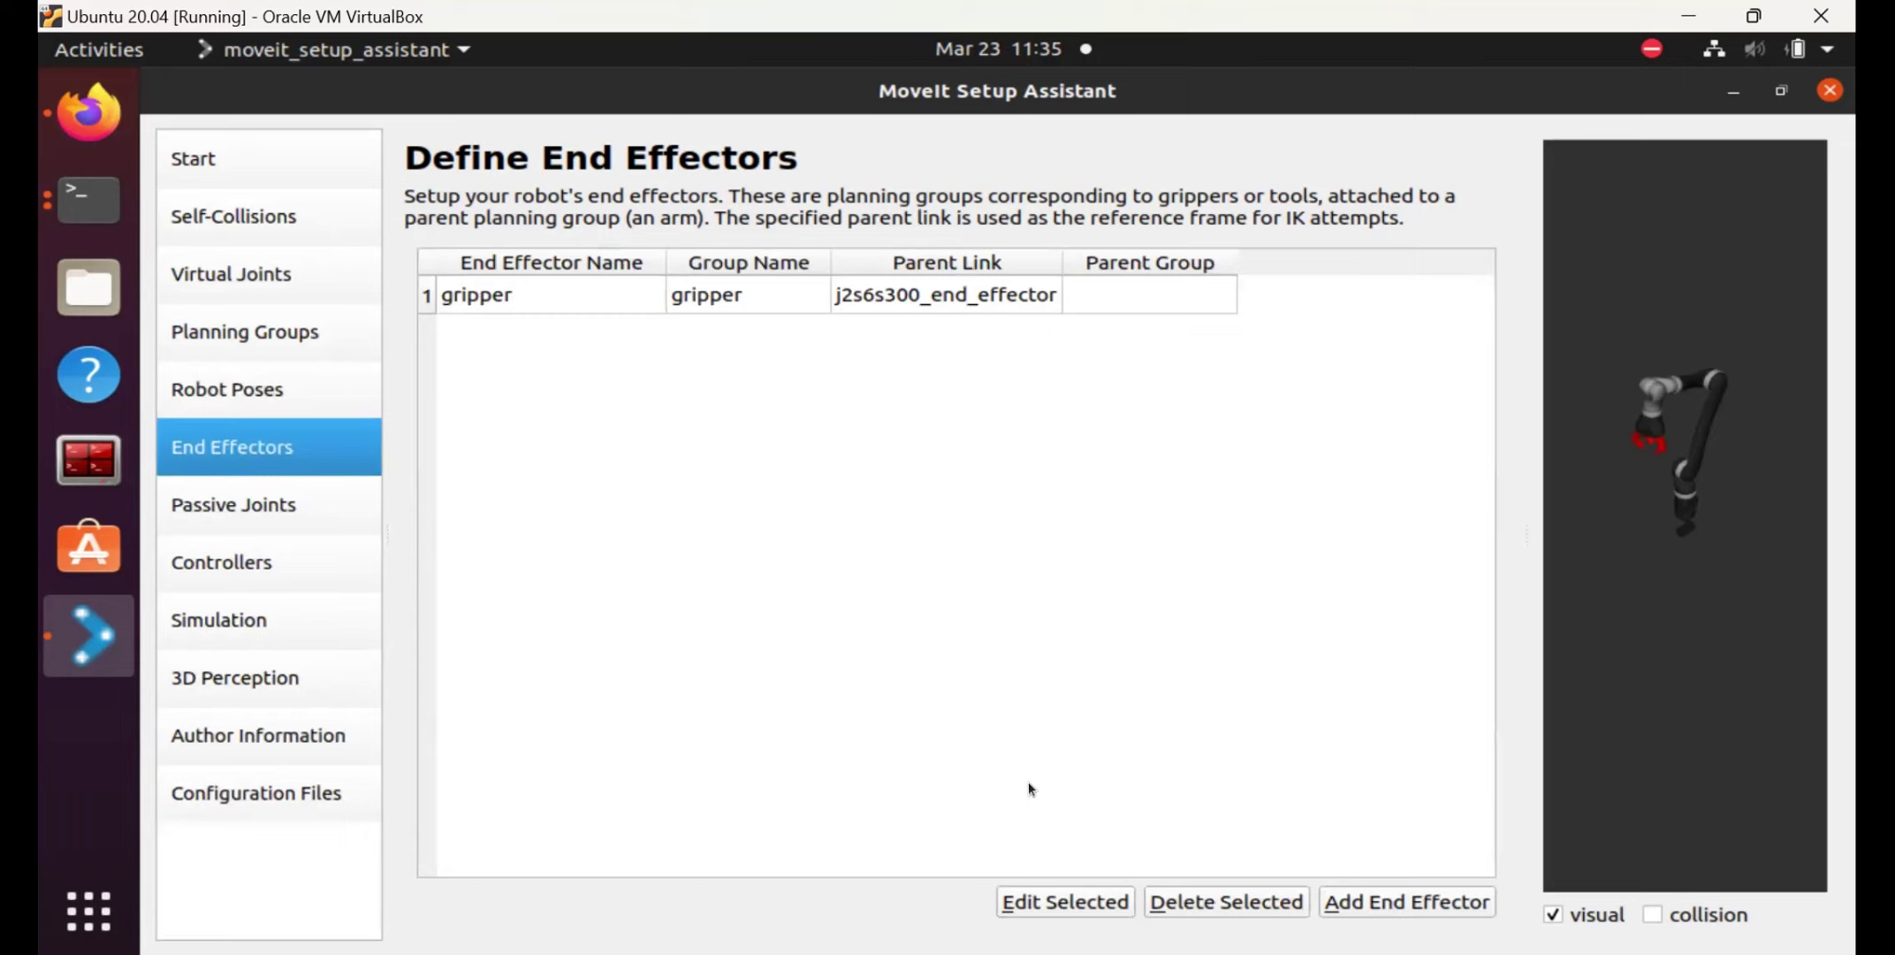
# Auto-add FollowJointTrajectory controllers, producing arm_controller and gripper_controller.
pyautogui.click(272, 566)
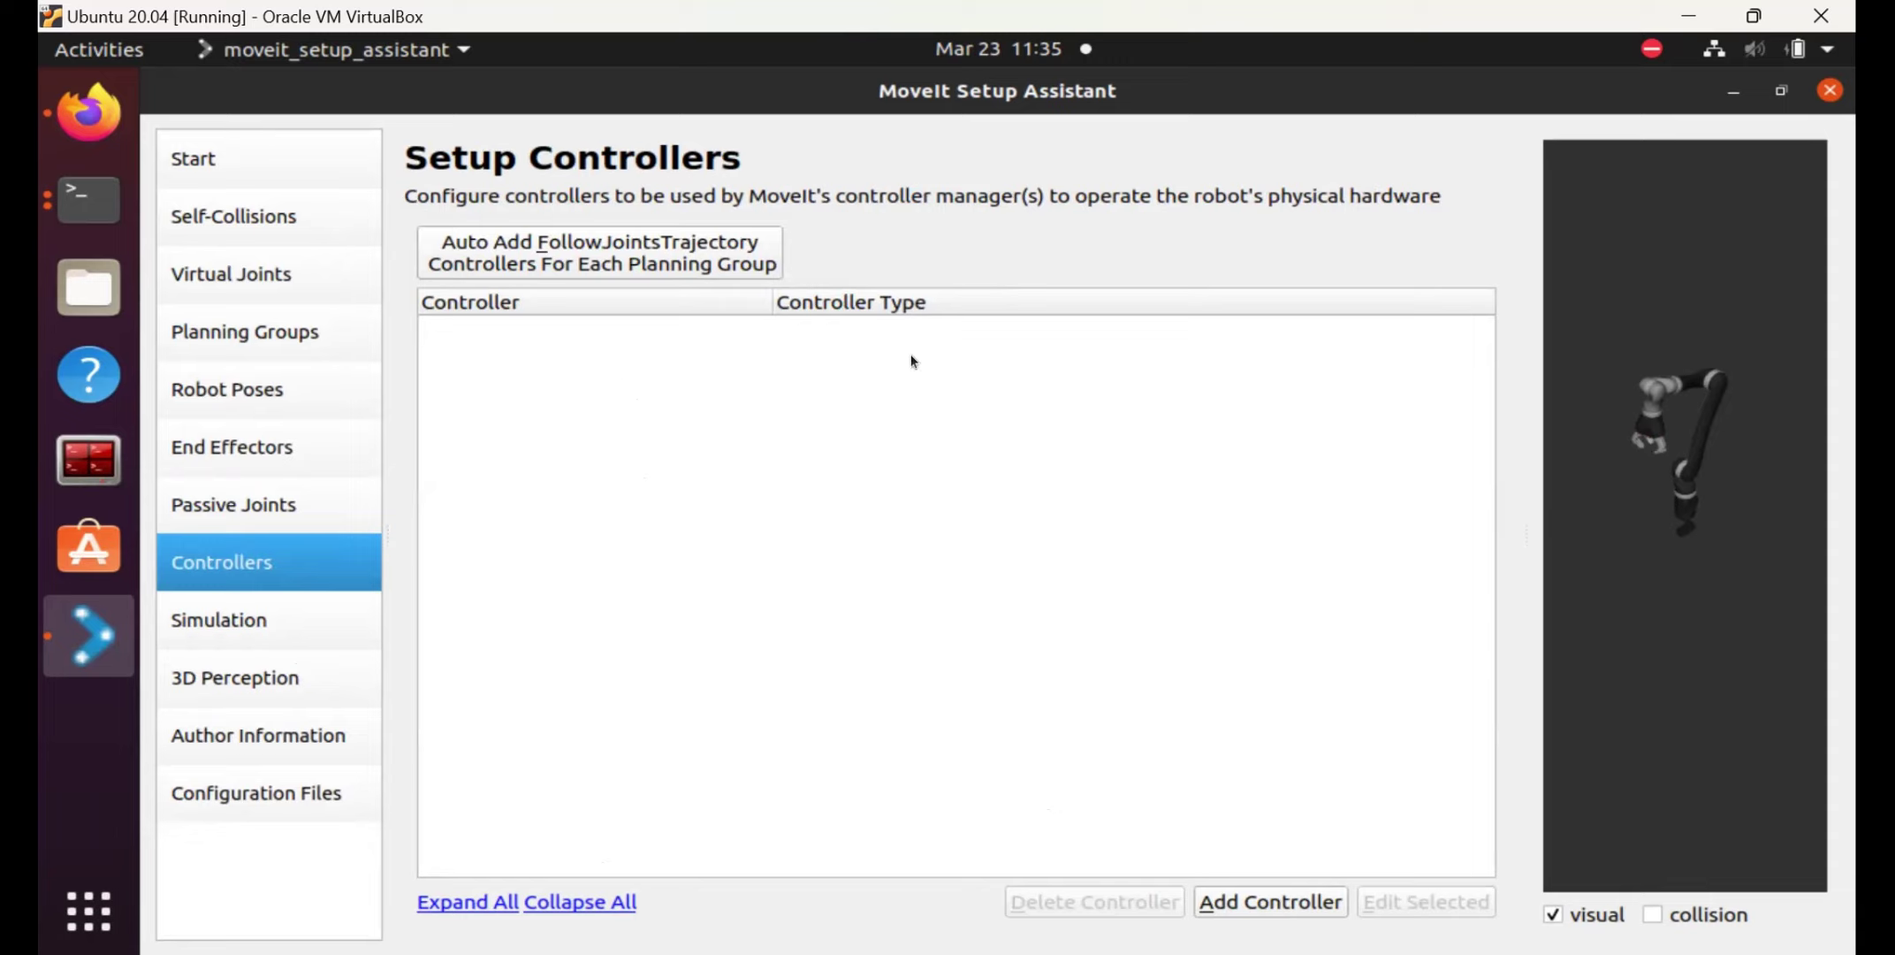
pyautogui.click(642, 233)
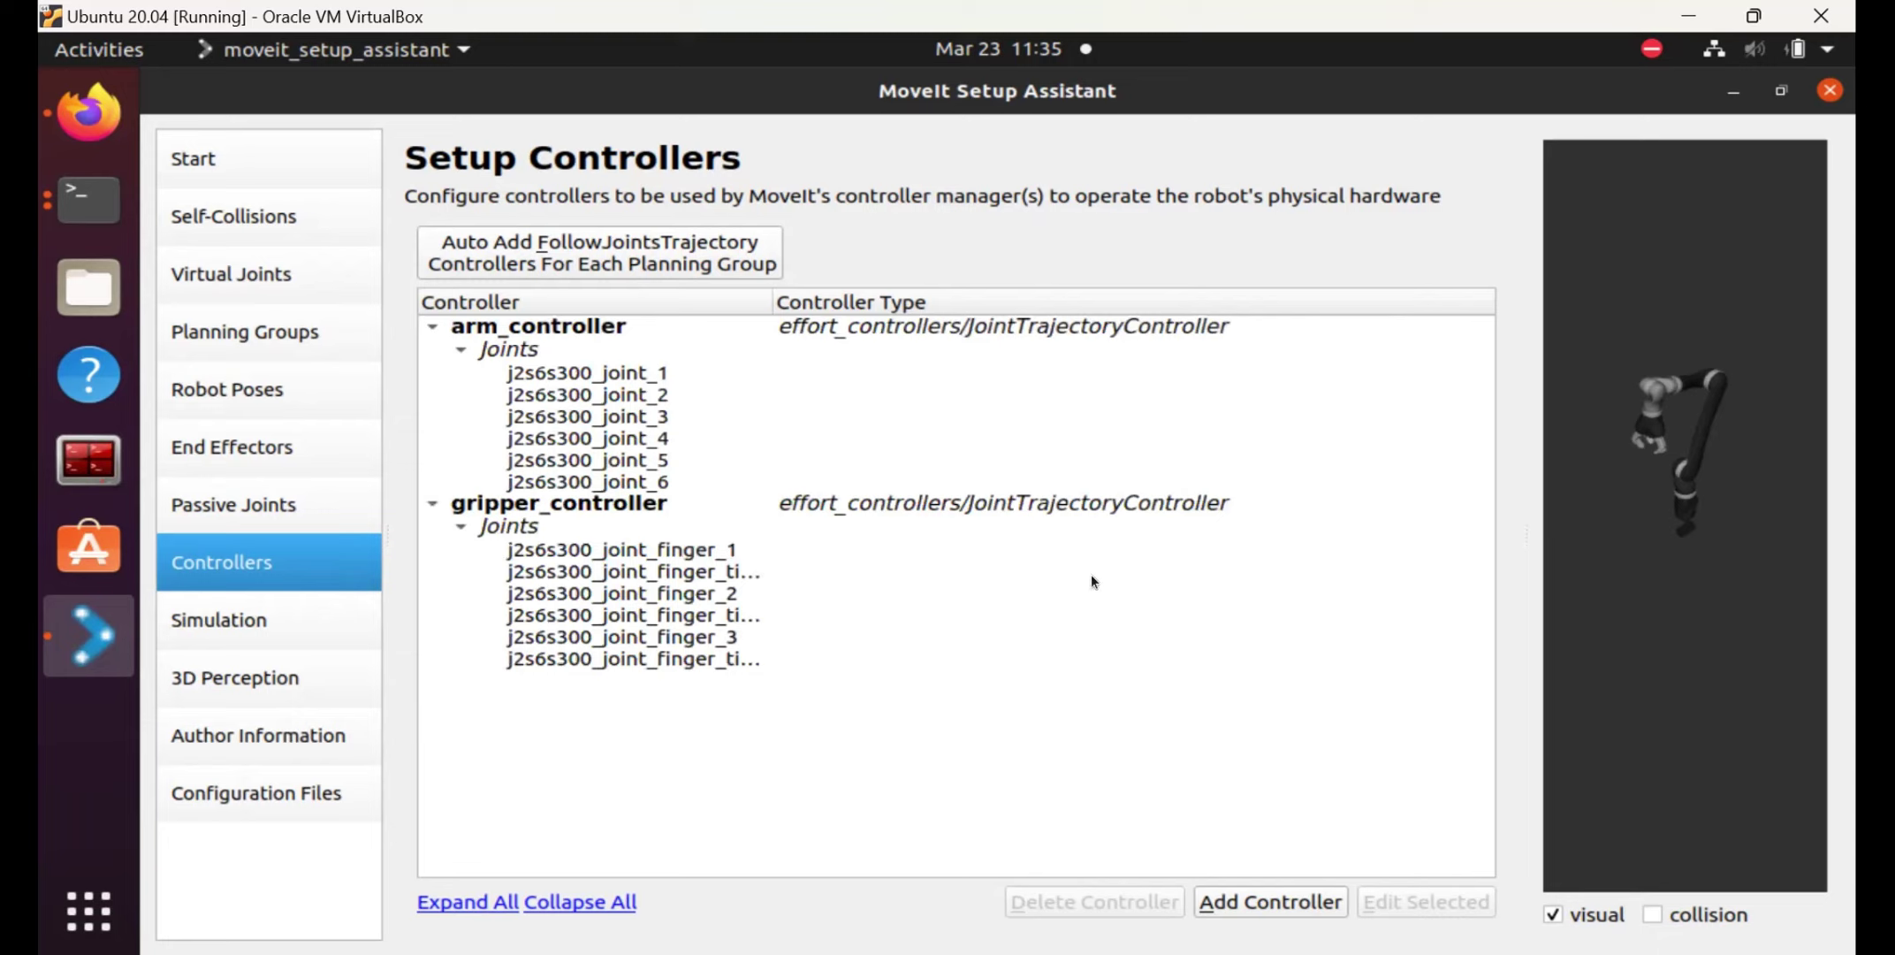
pyautogui.click(946, 459)
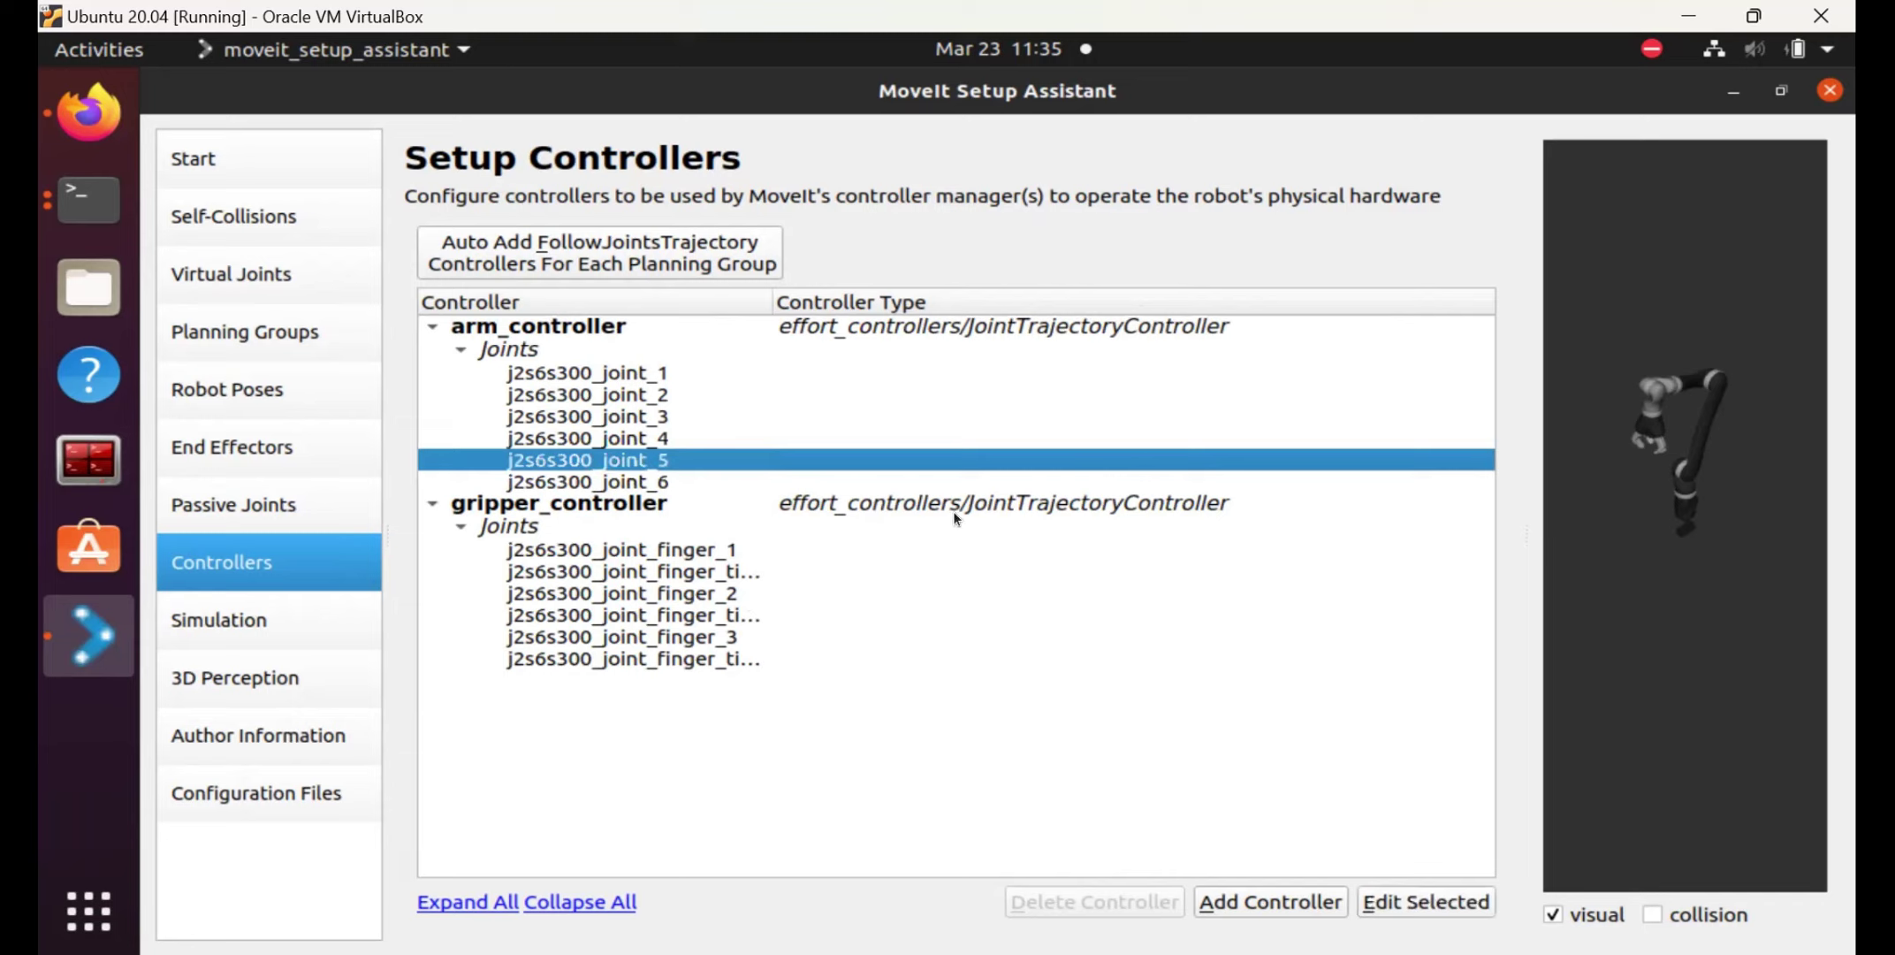
pyautogui.click(1036, 348)
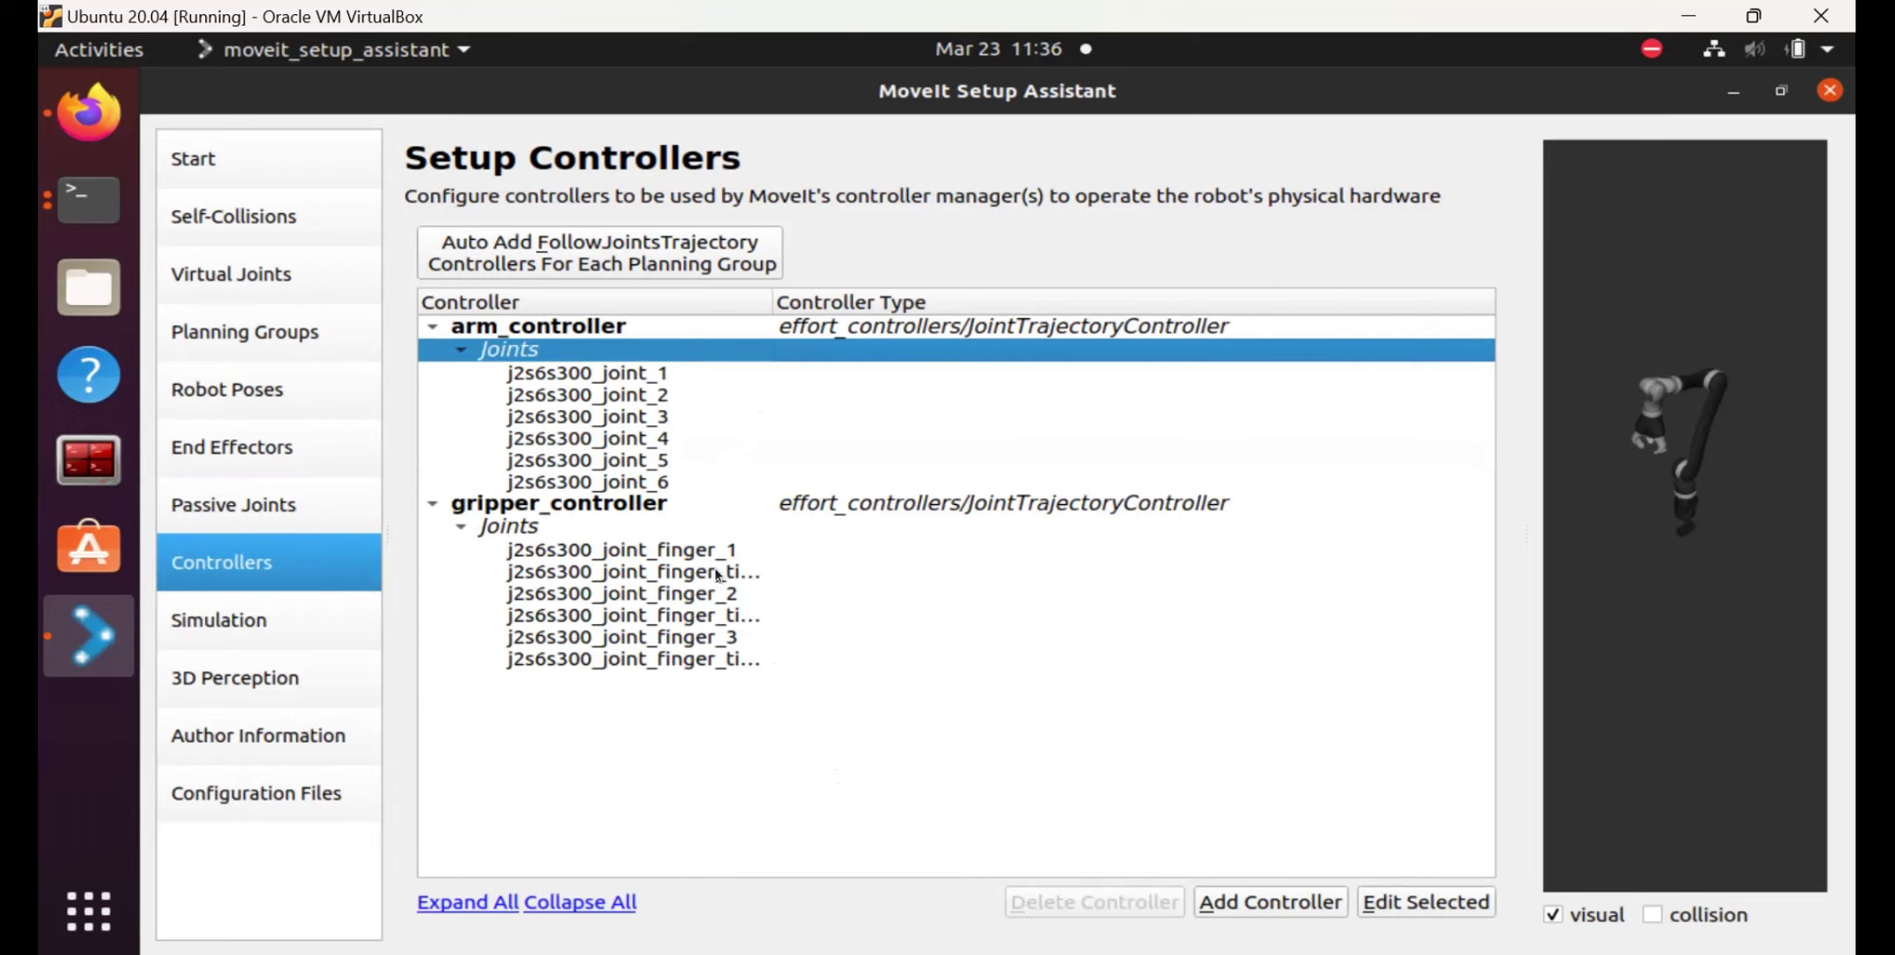
# On Author Information, enter the maintainer's name and e-mail address.
pyautogui.click(215, 729)
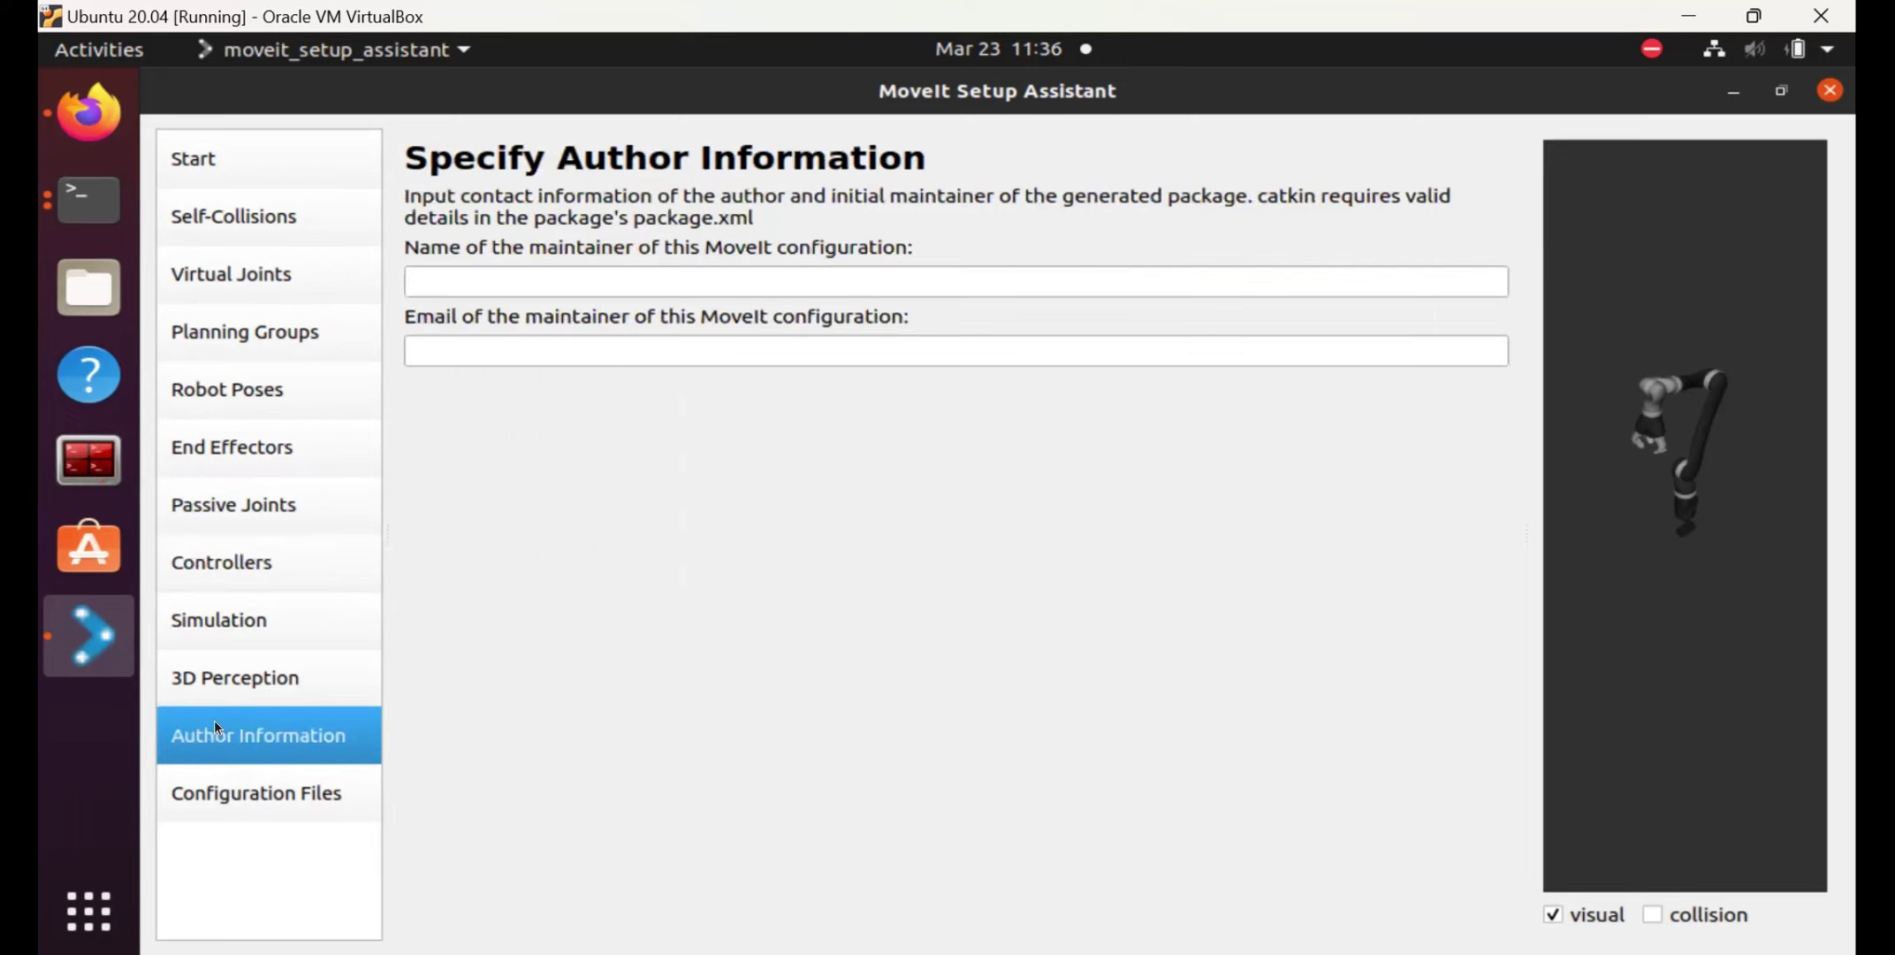
pyautogui.click(610, 283)
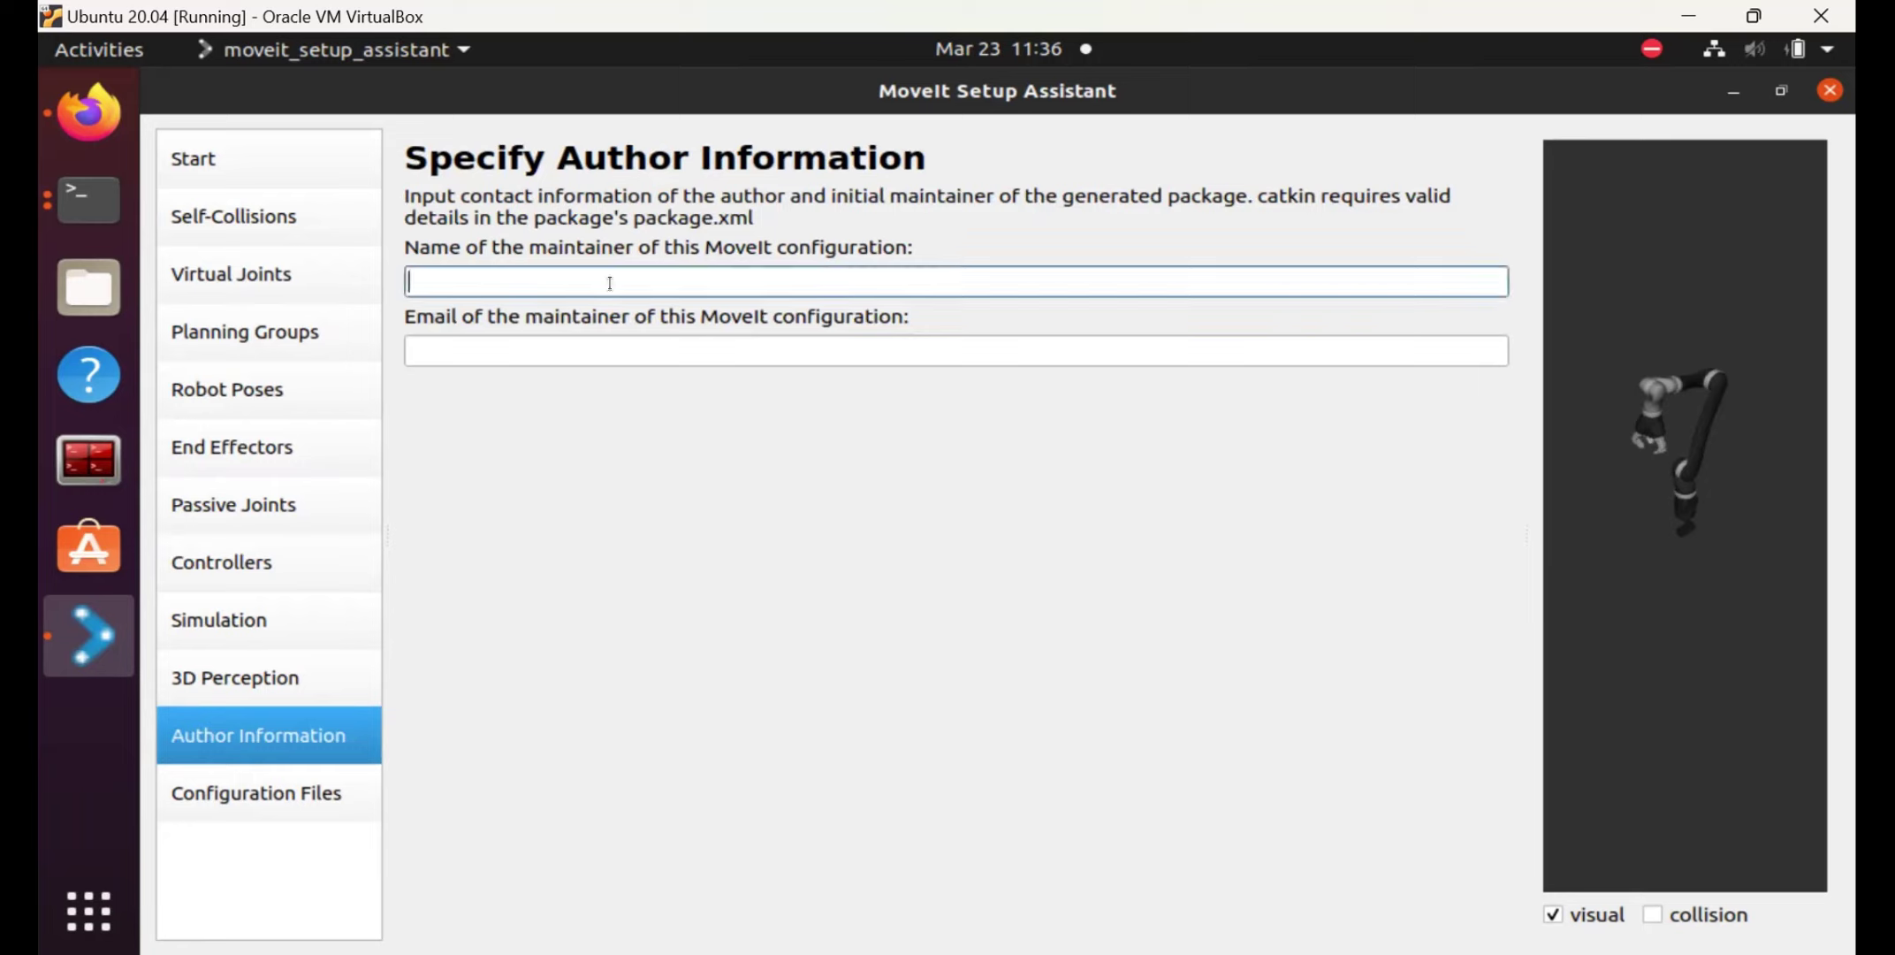
pyautogui.write('robot_arm_daffa')
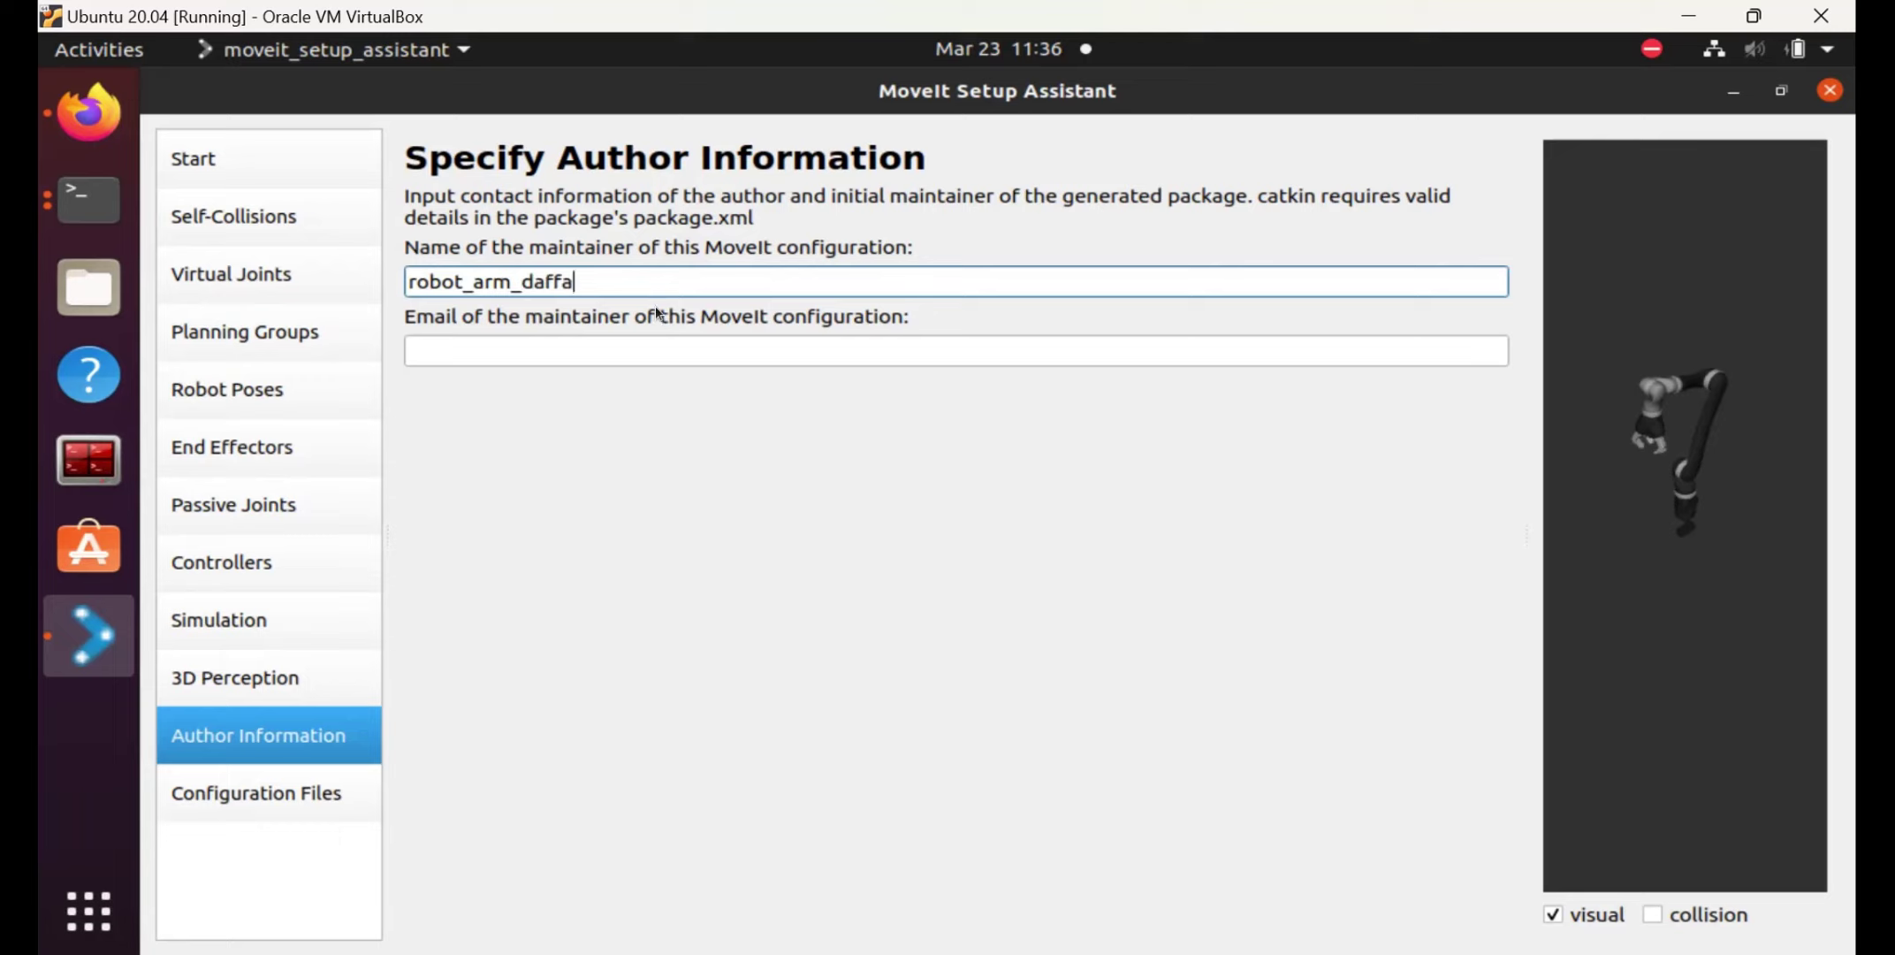
pyautogui.click(567, 348)
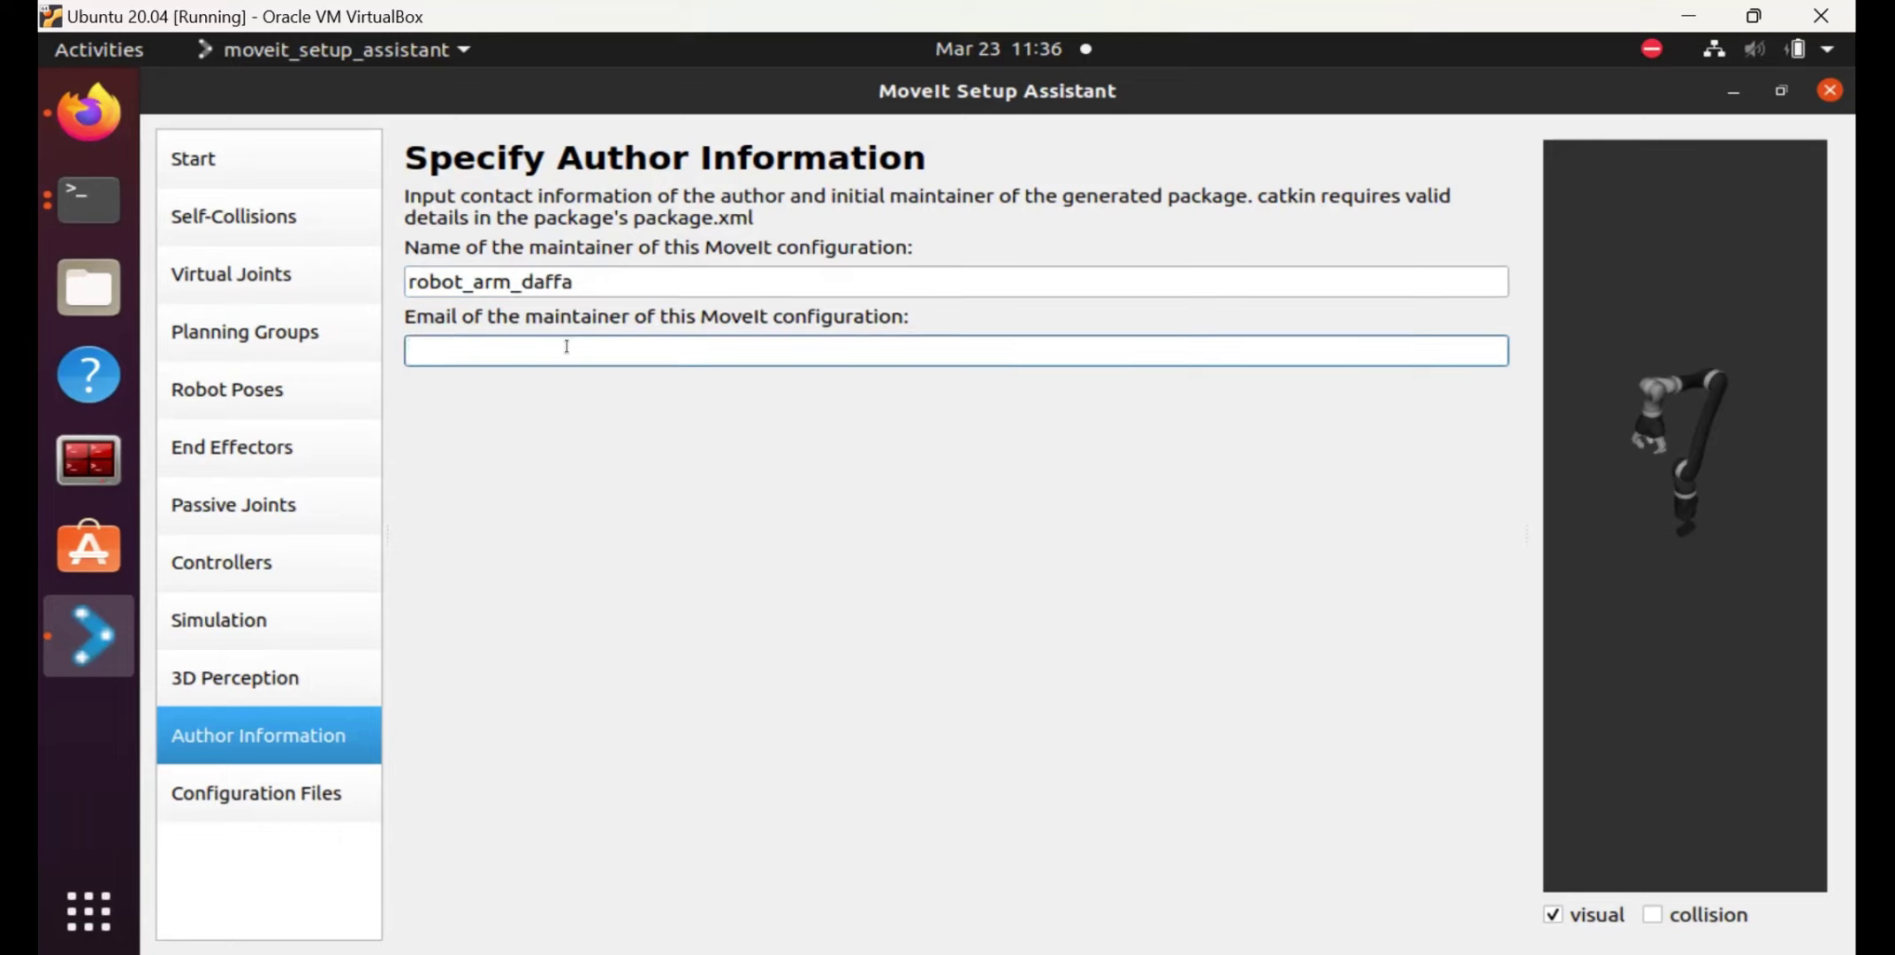
# Go to the Configuration Files page and browse for the package save path folder.
pyautogui.click(254, 786)
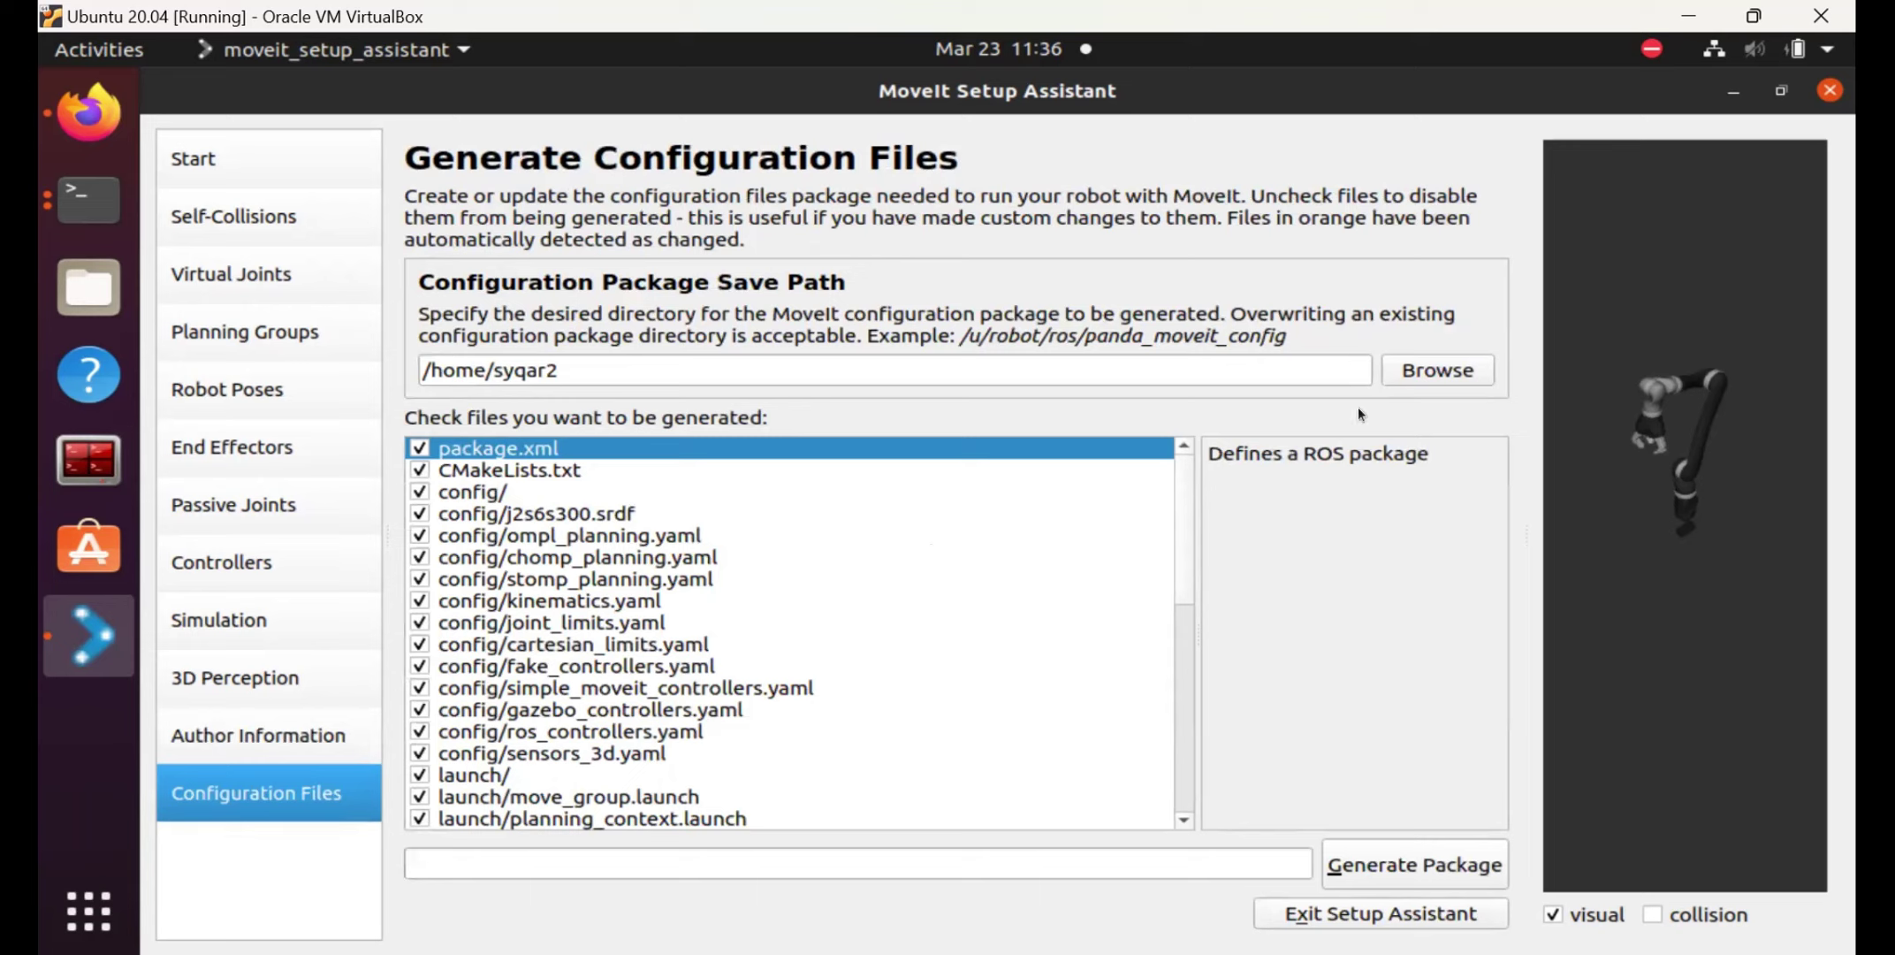
pyautogui.click(1441, 369)
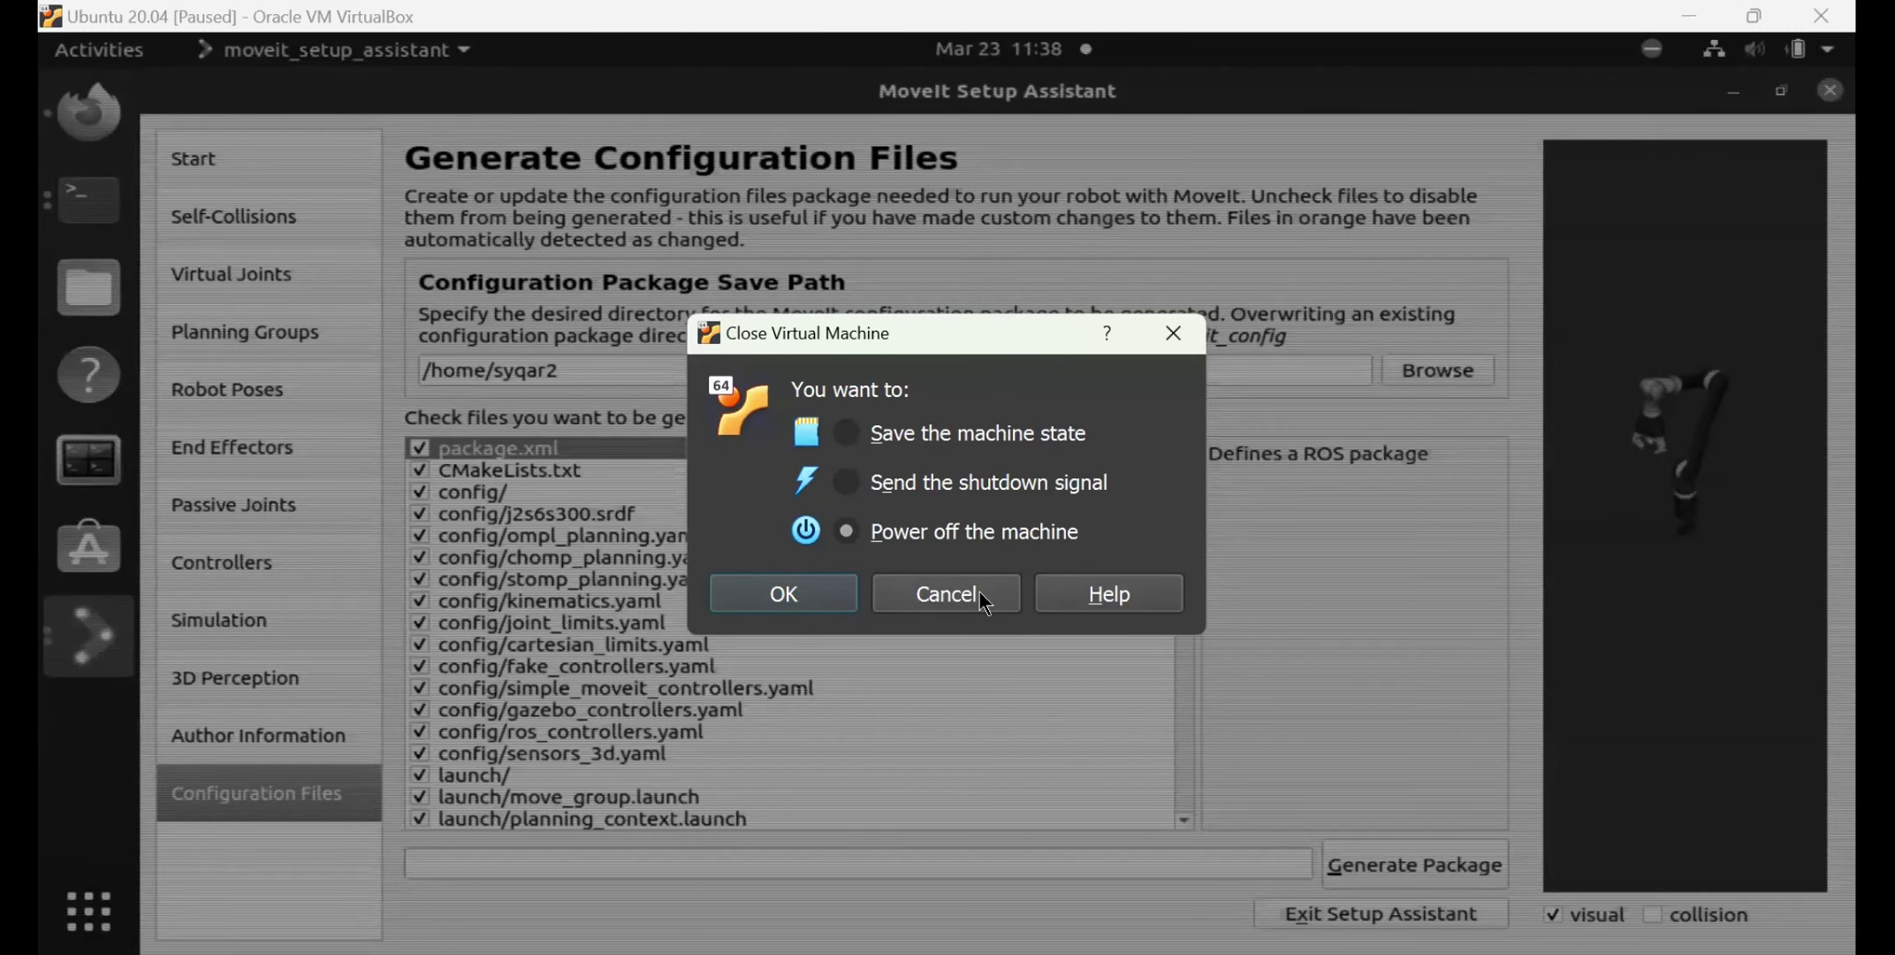
# Cancel the Close Virtual Machine prompt so the VM keeps running.
pyautogui.click(946, 594)
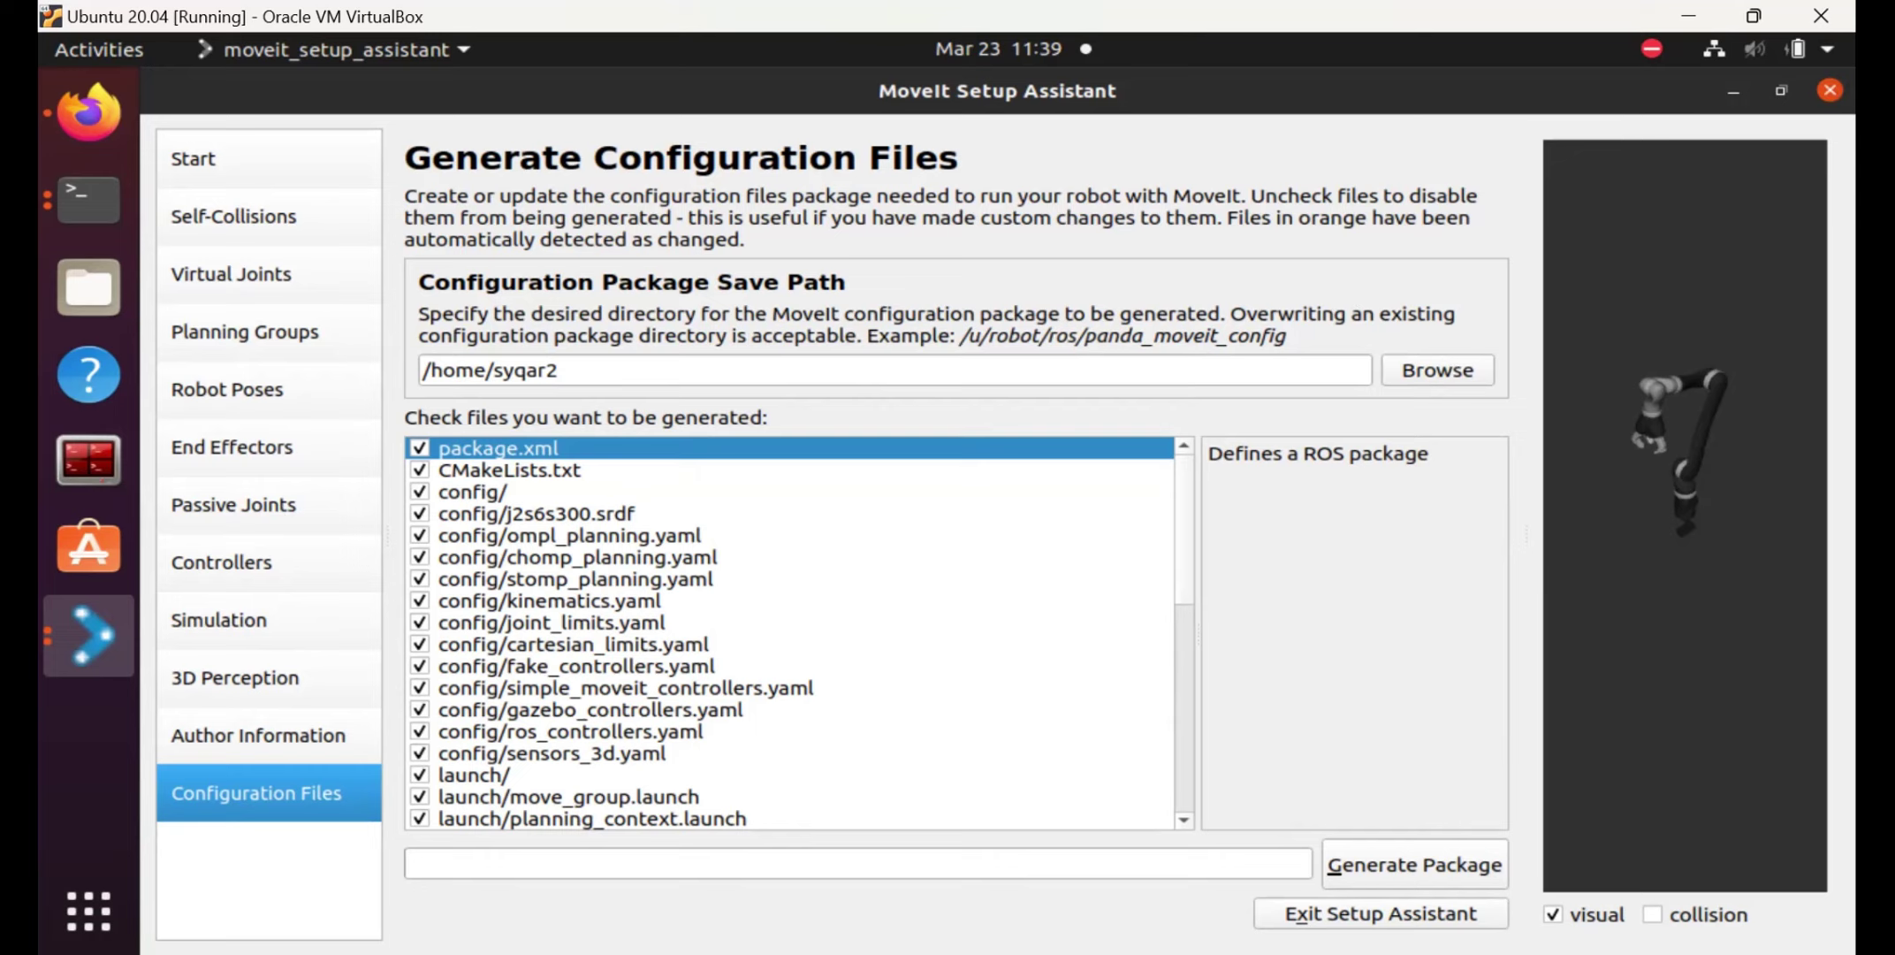
# Unmaximize and hide the setup assistant, then cycle through its open windows from the dock.
pyautogui.press('super+Down')
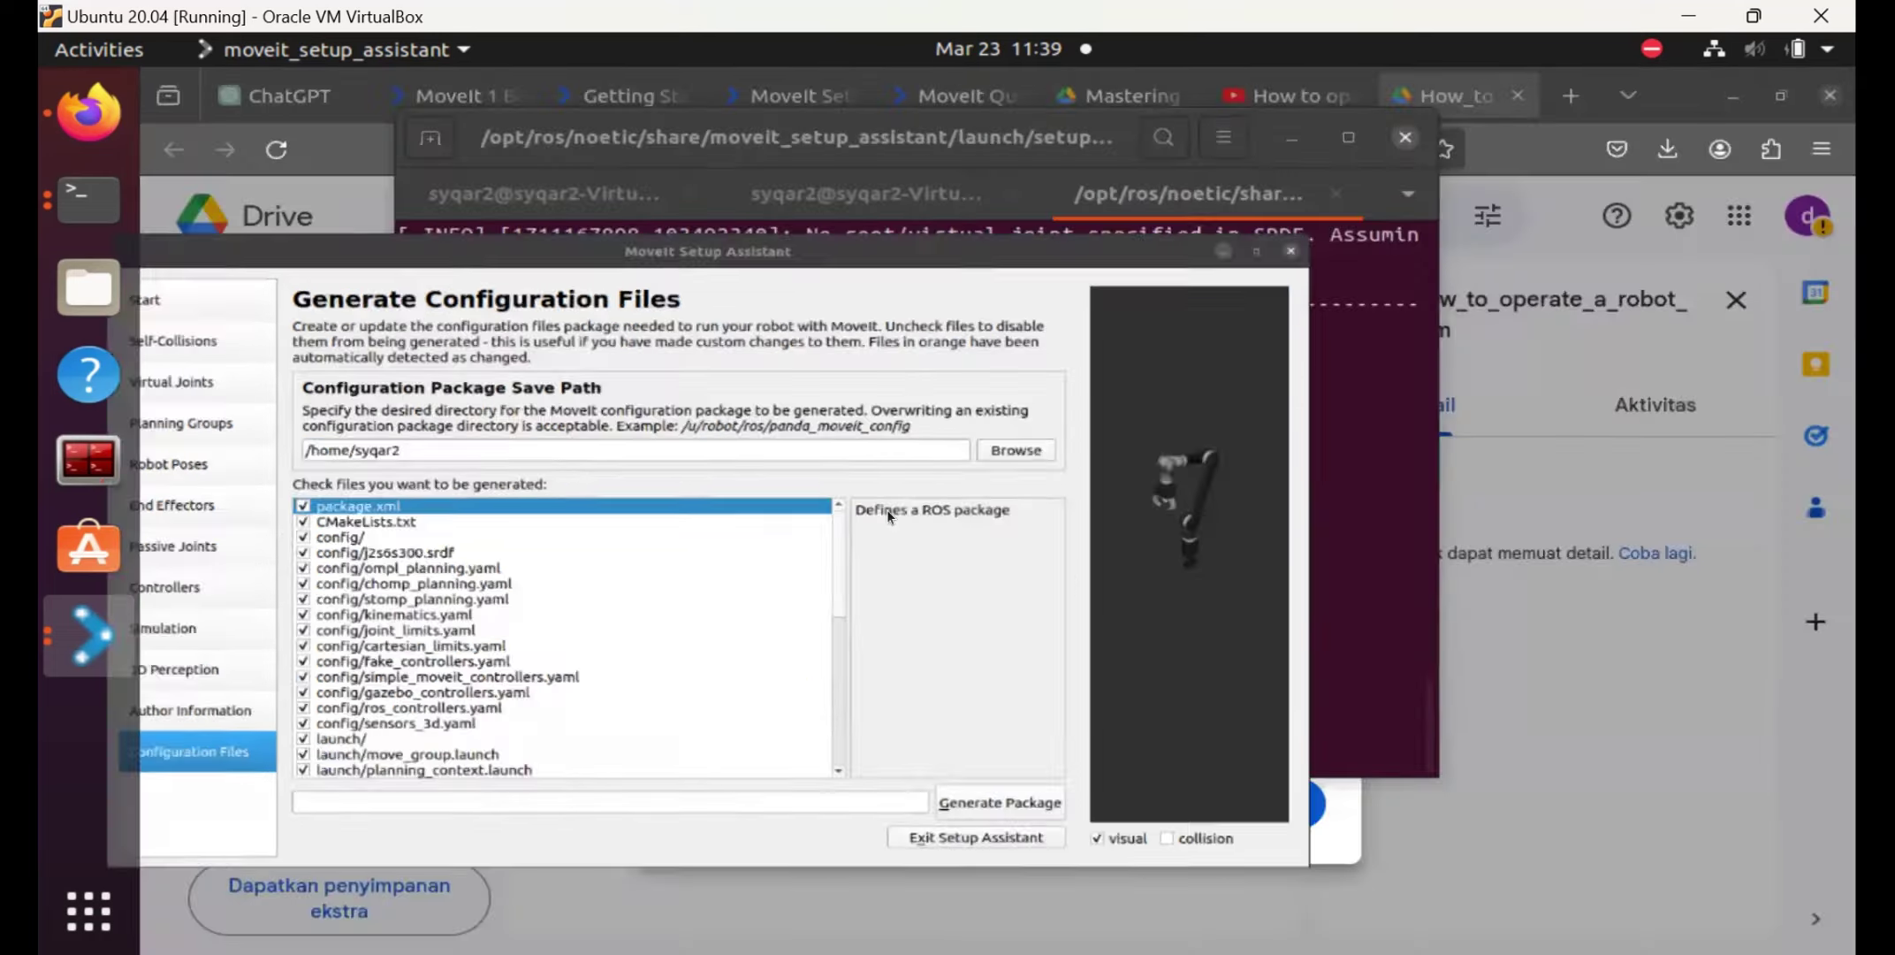
pyautogui.press('super+h')
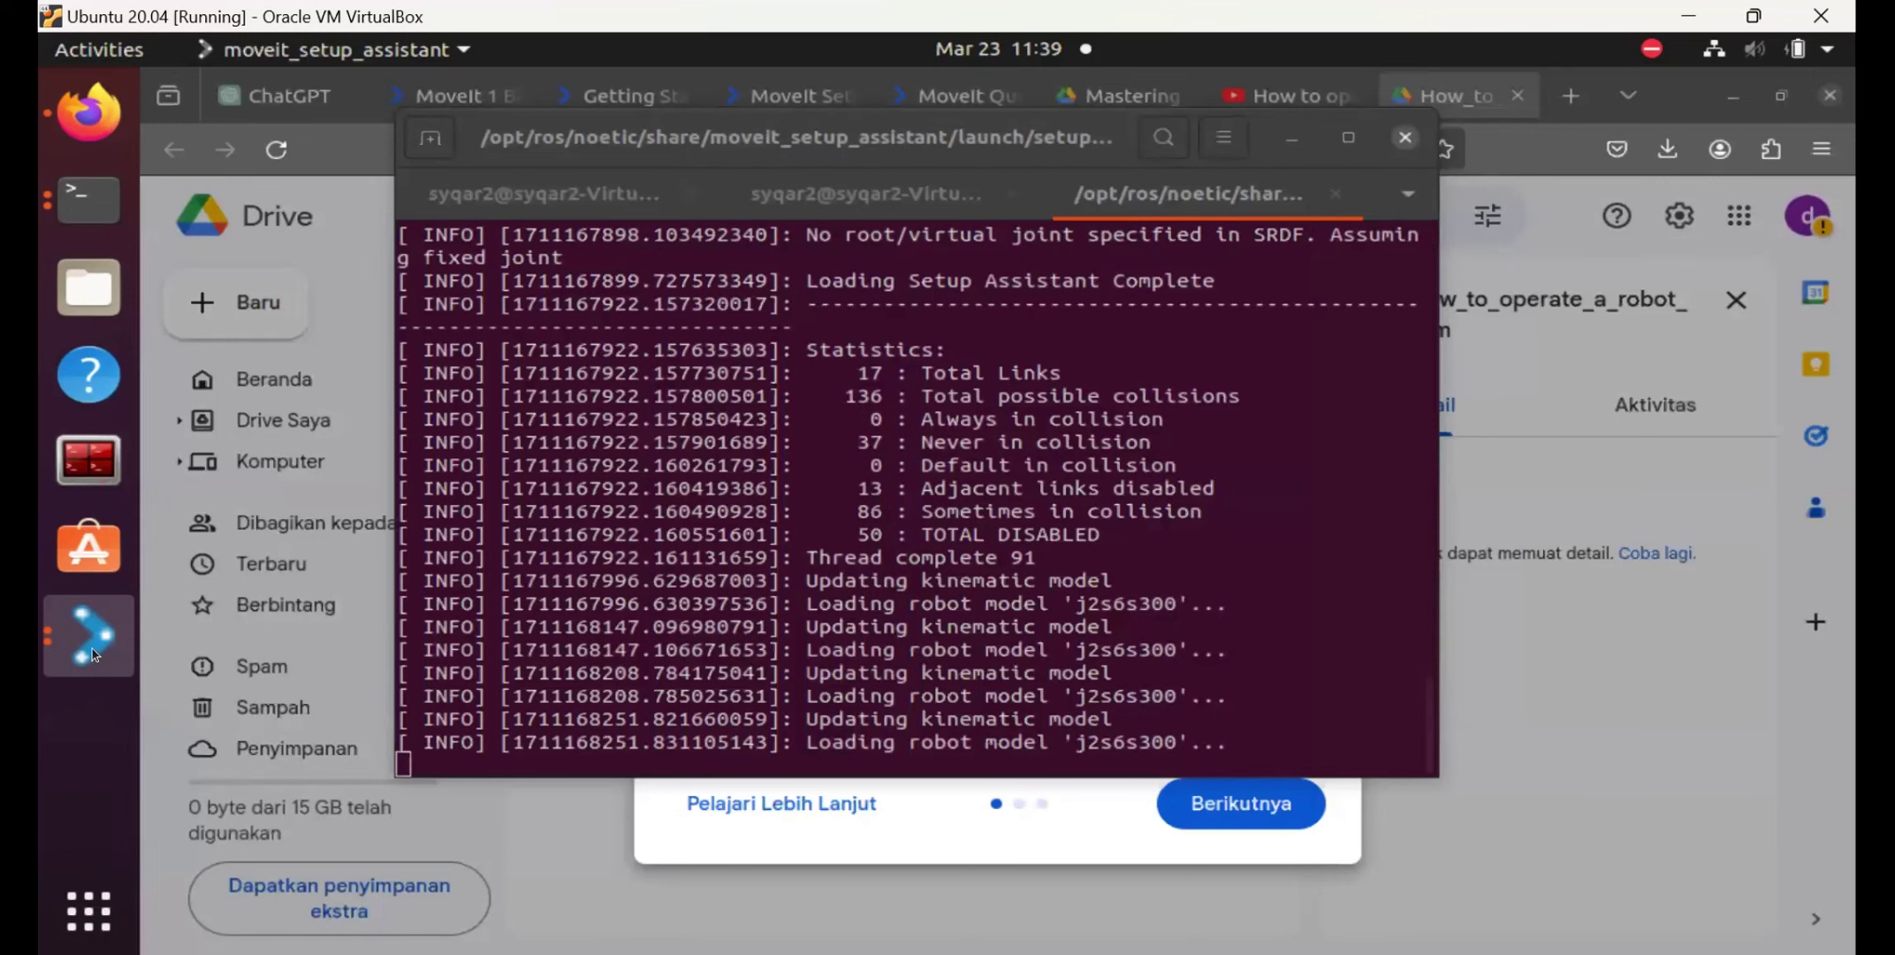
pyautogui.rightClick(92, 654)
pyautogui.click(316, 537)
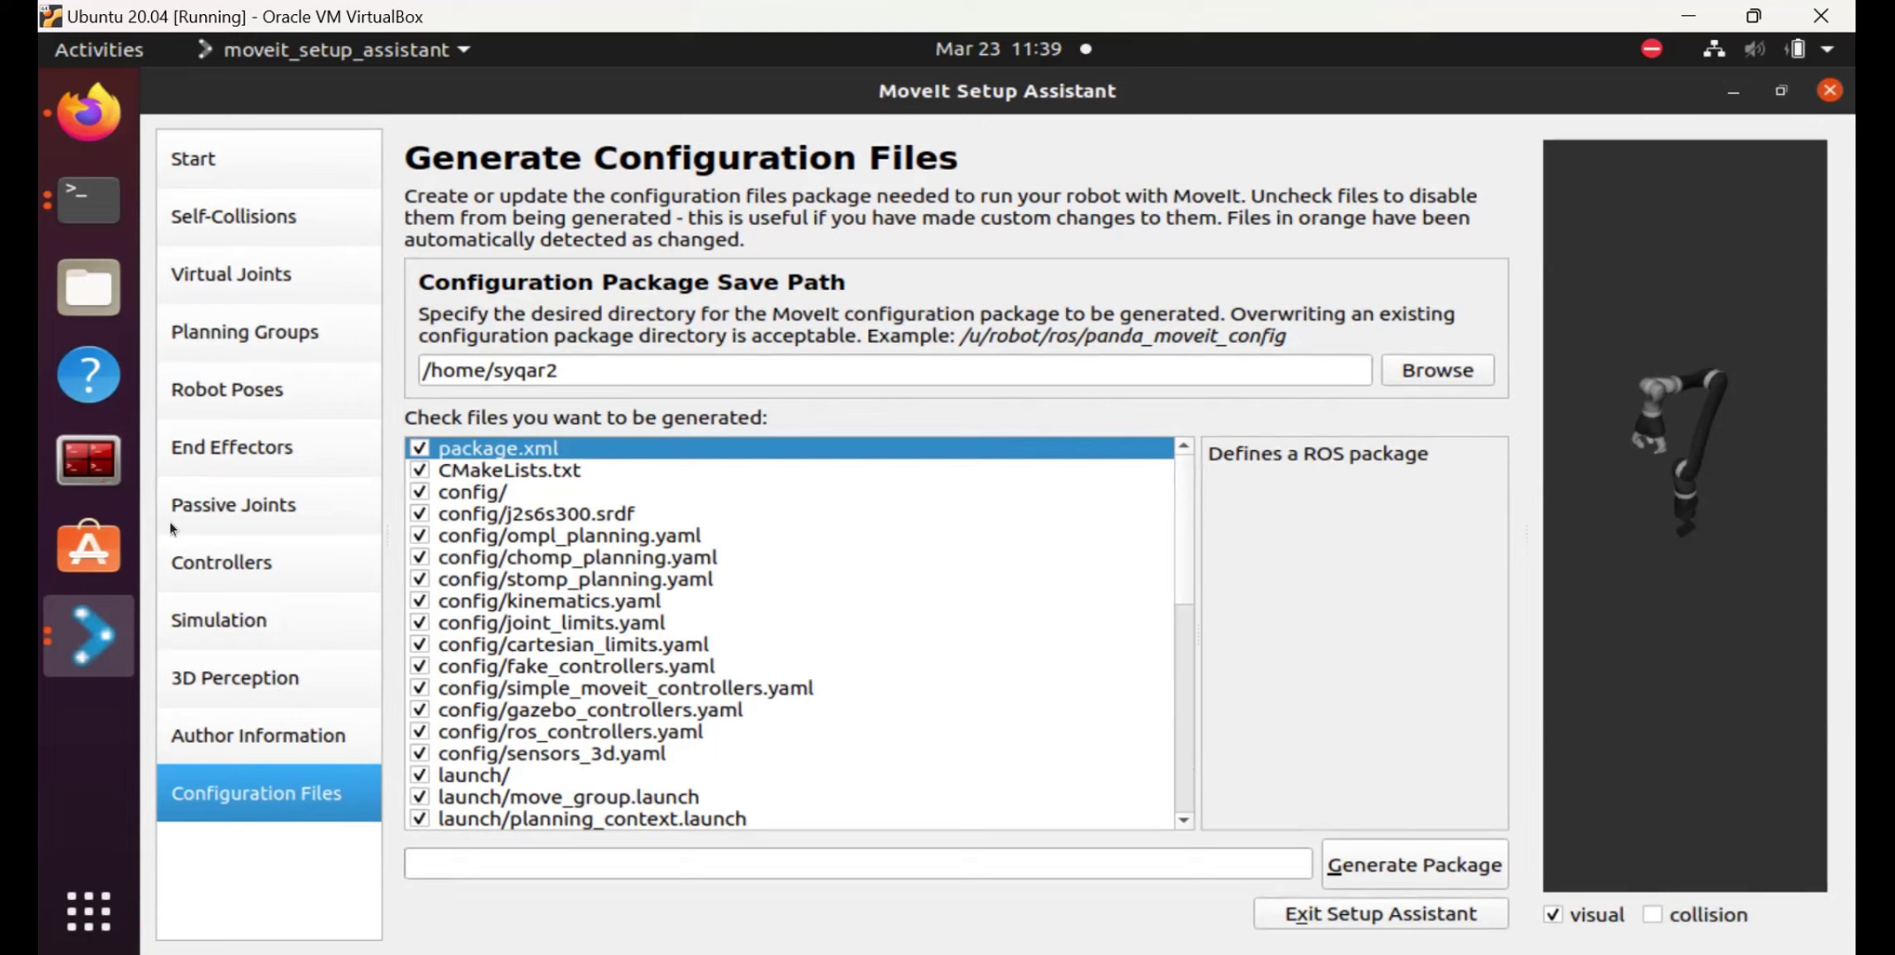
pyautogui.click(70, 640)
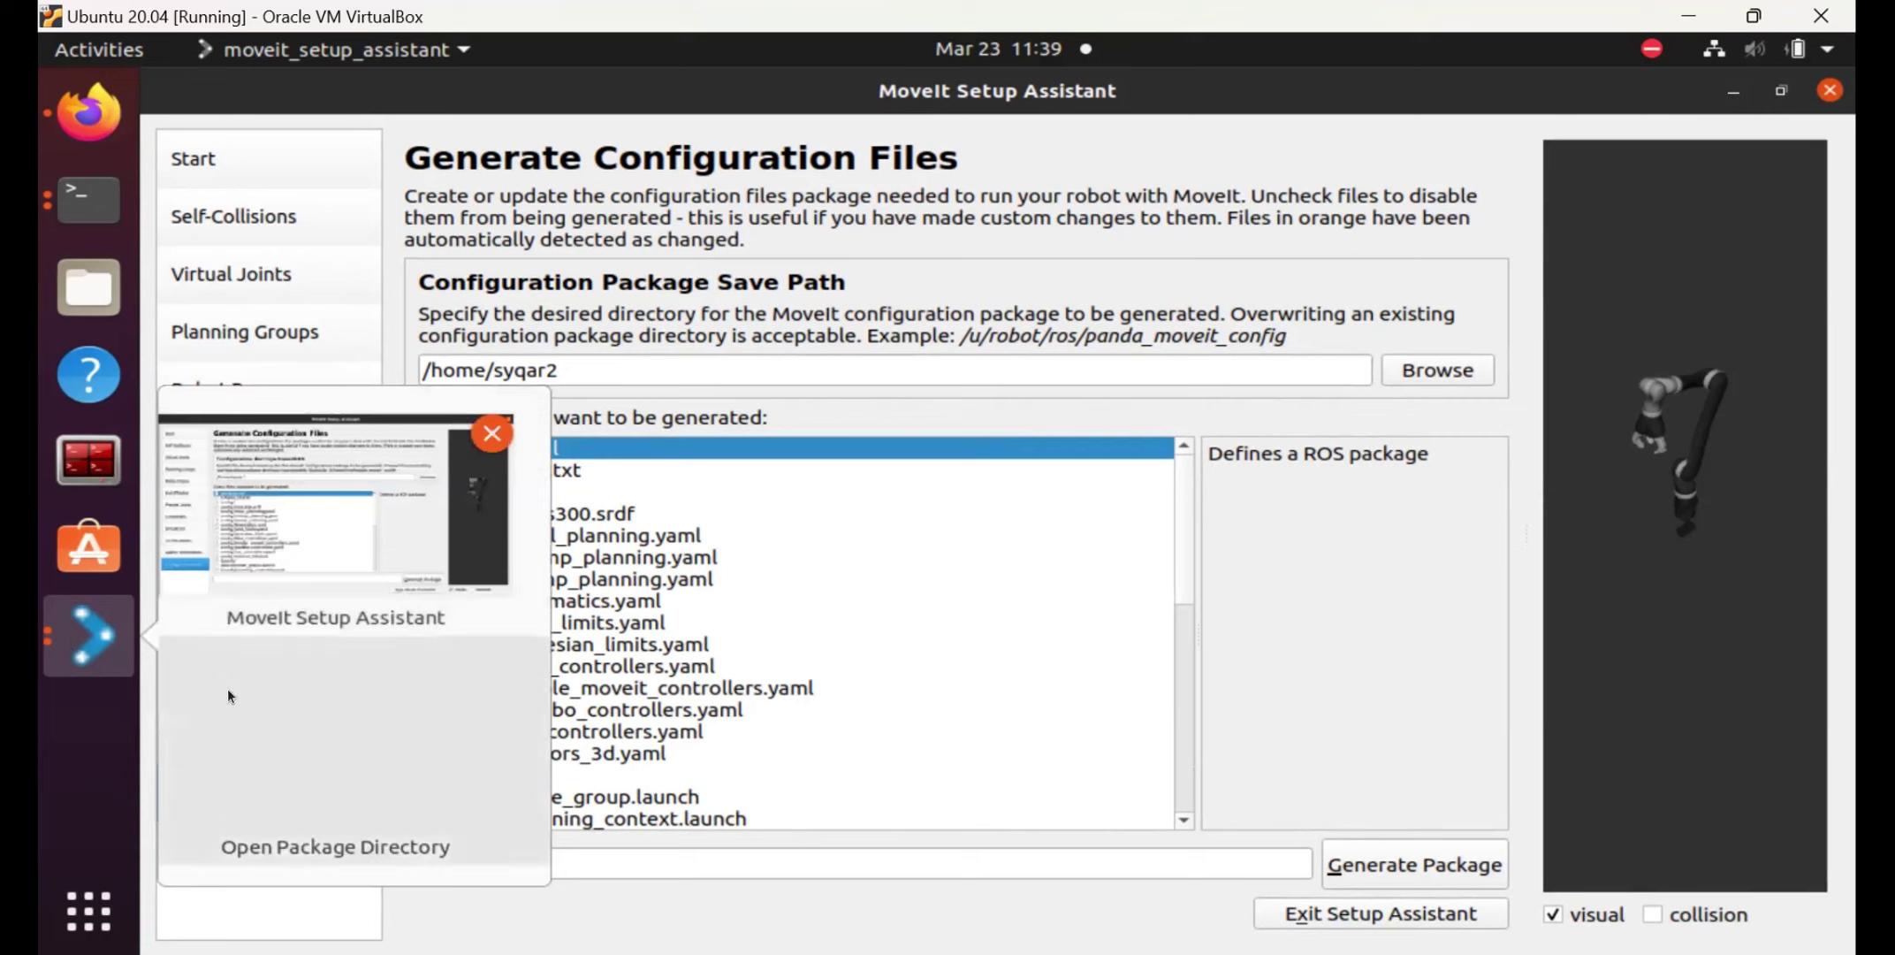
pyautogui.click(228, 696)
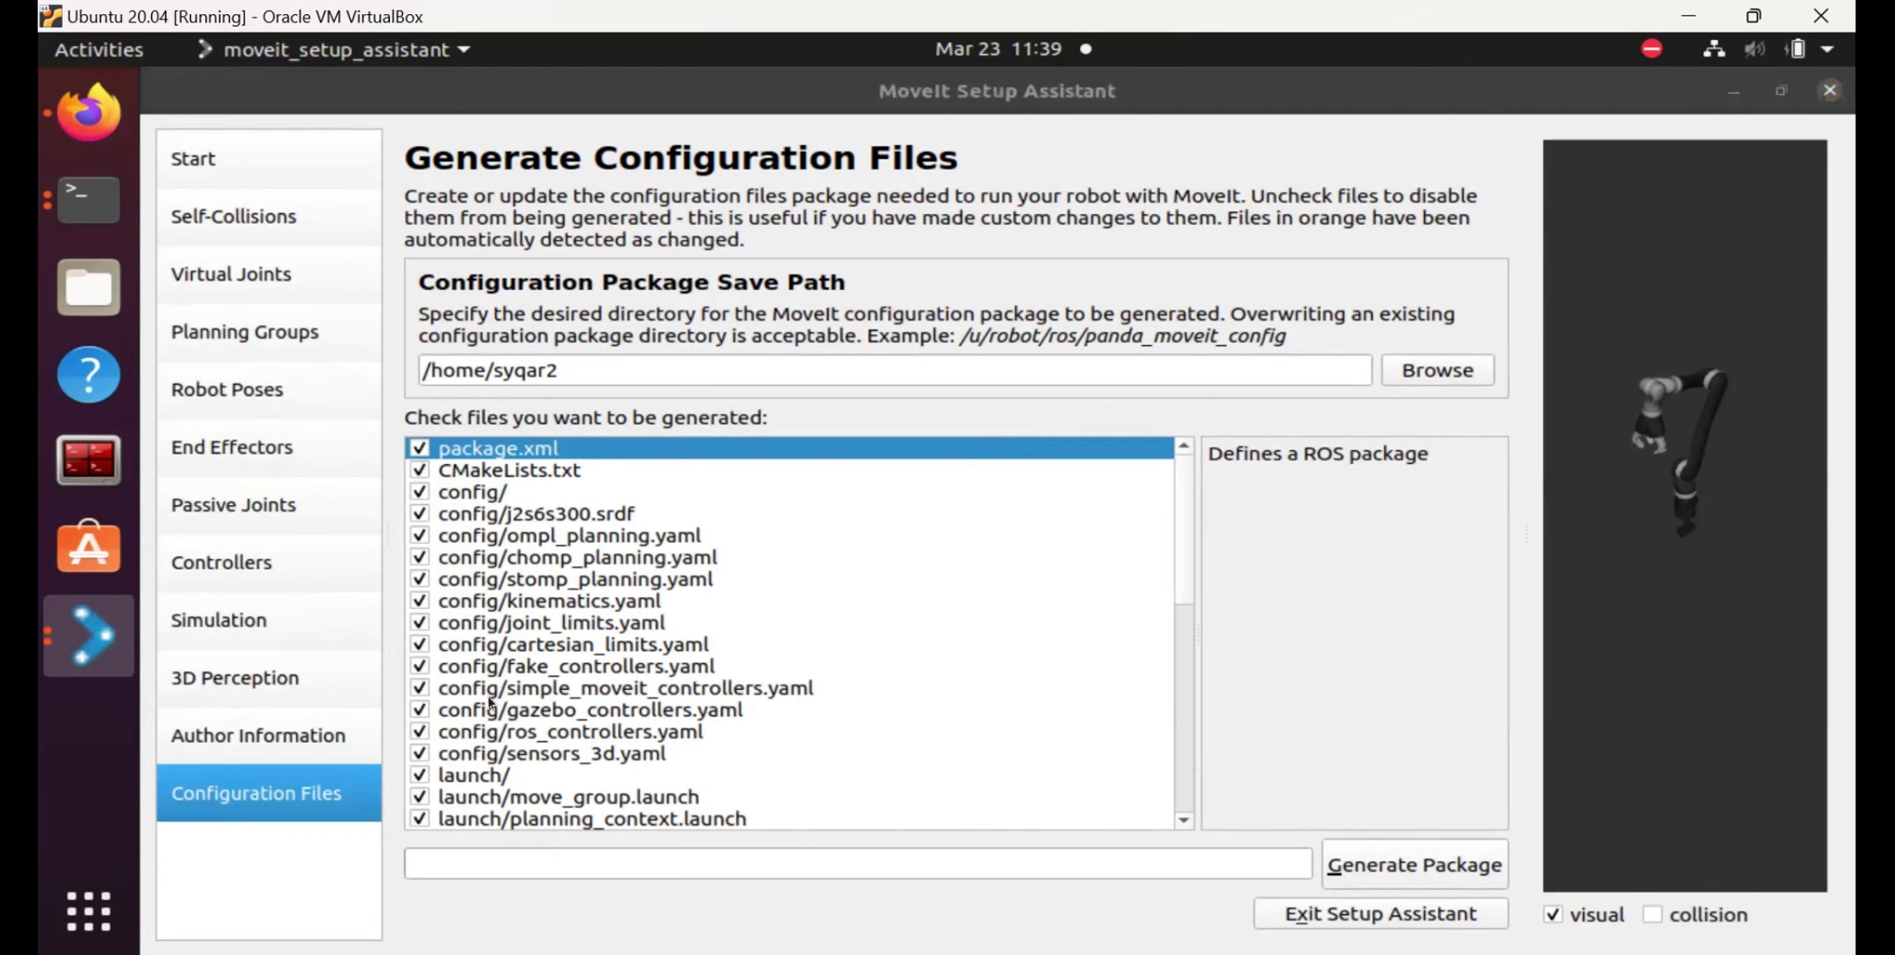
# Minimize the setup assistant and Firefox so only the terminal log remains visible.
pyautogui.click(69, 640)
pyautogui.click(253, 703)
pyautogui.click(69, 615)
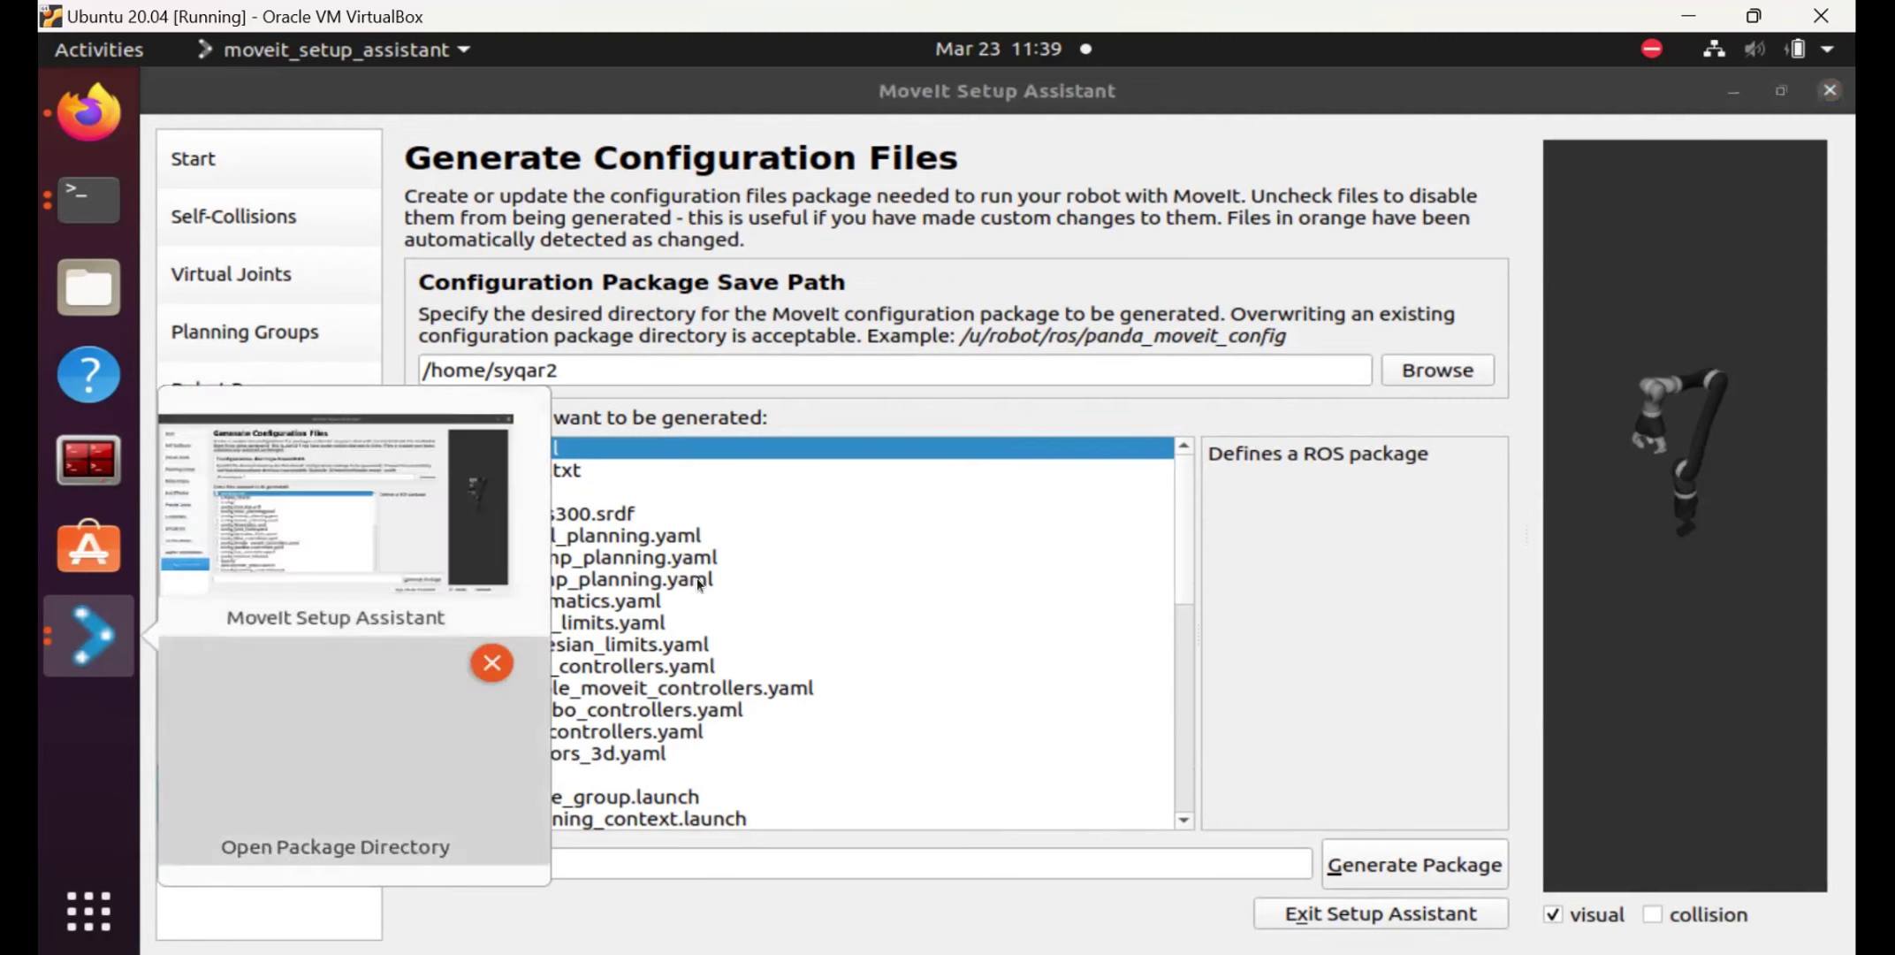
pyautogui.click(1733, 93)
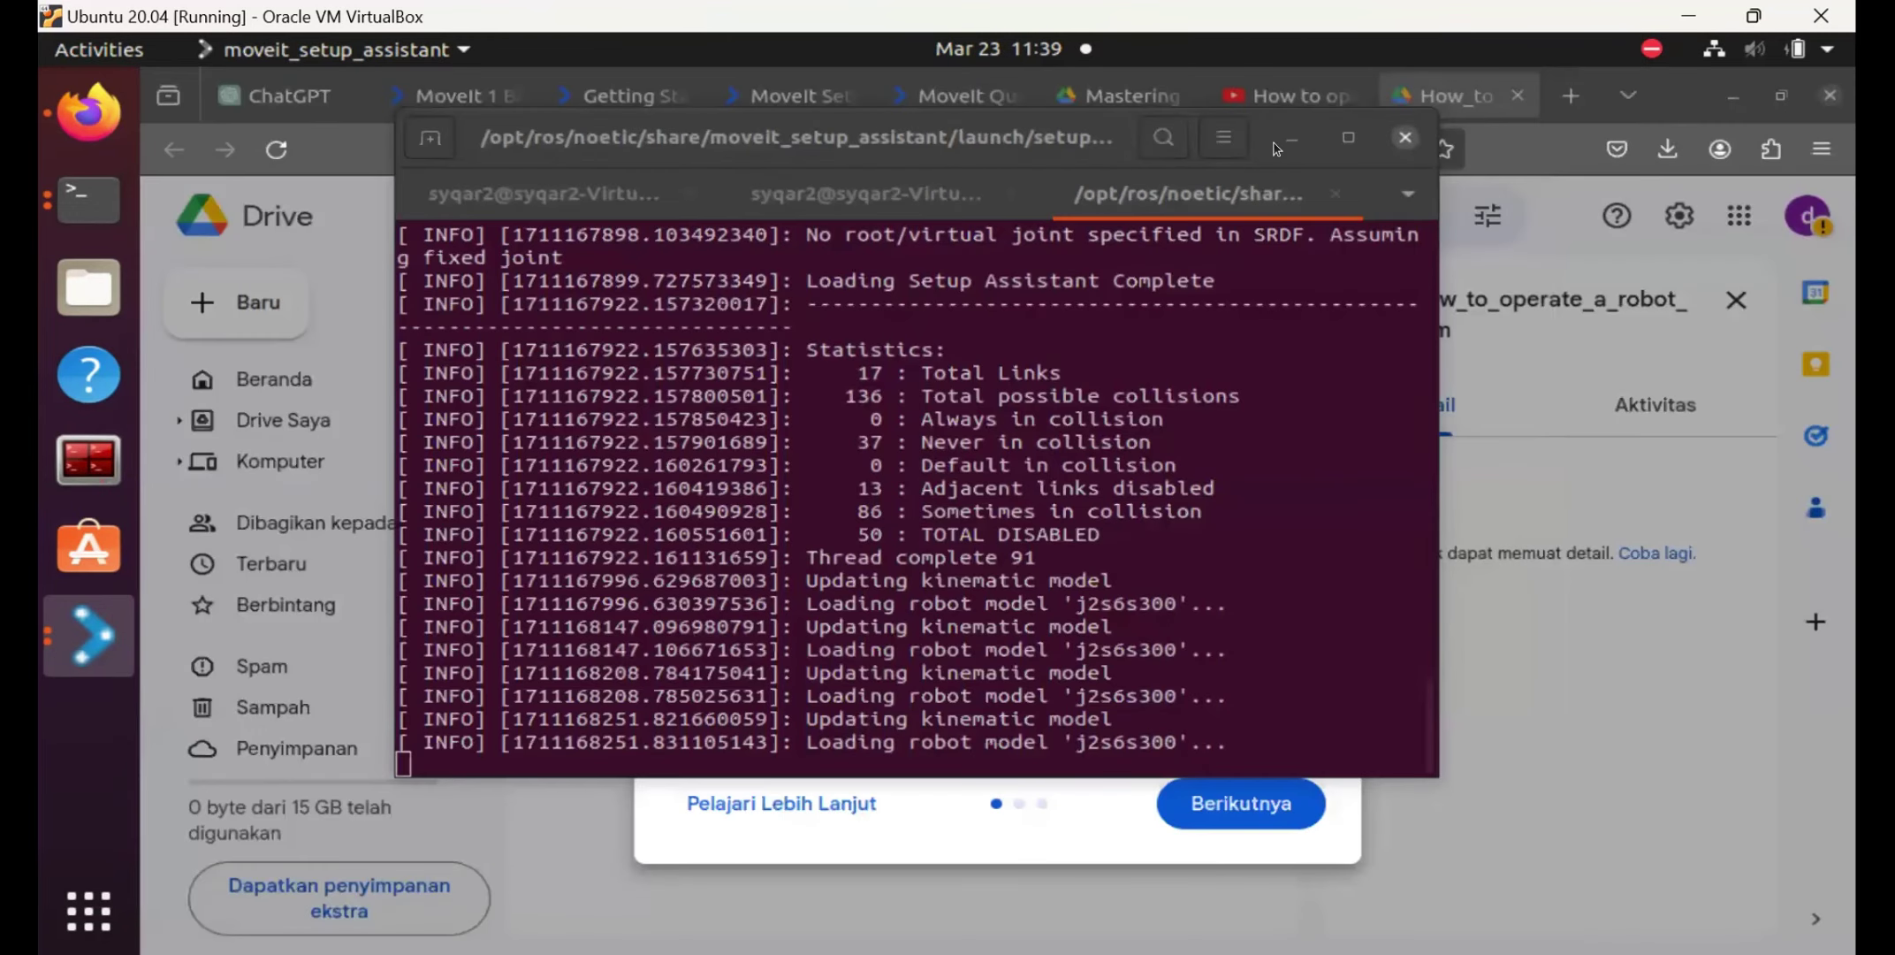
pyautogui.click(1734, 99)
pyautogui.click(1734, 95)
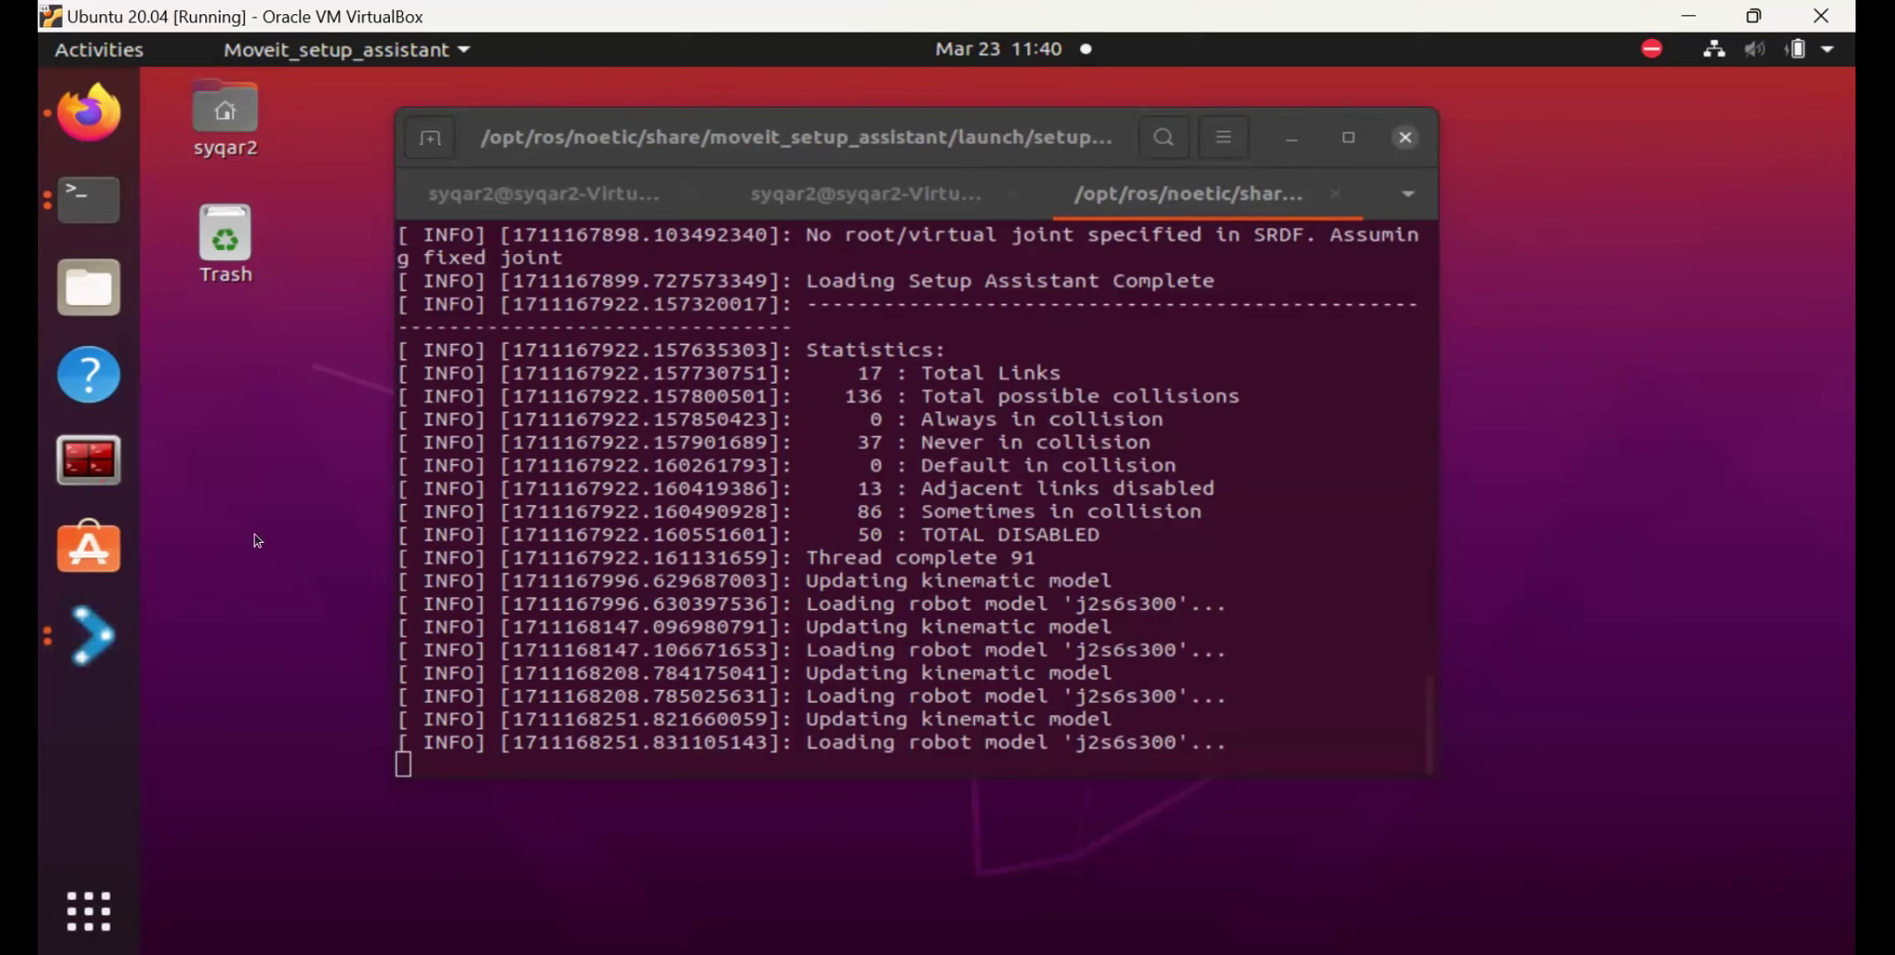
pyautogui.click(107, 638)
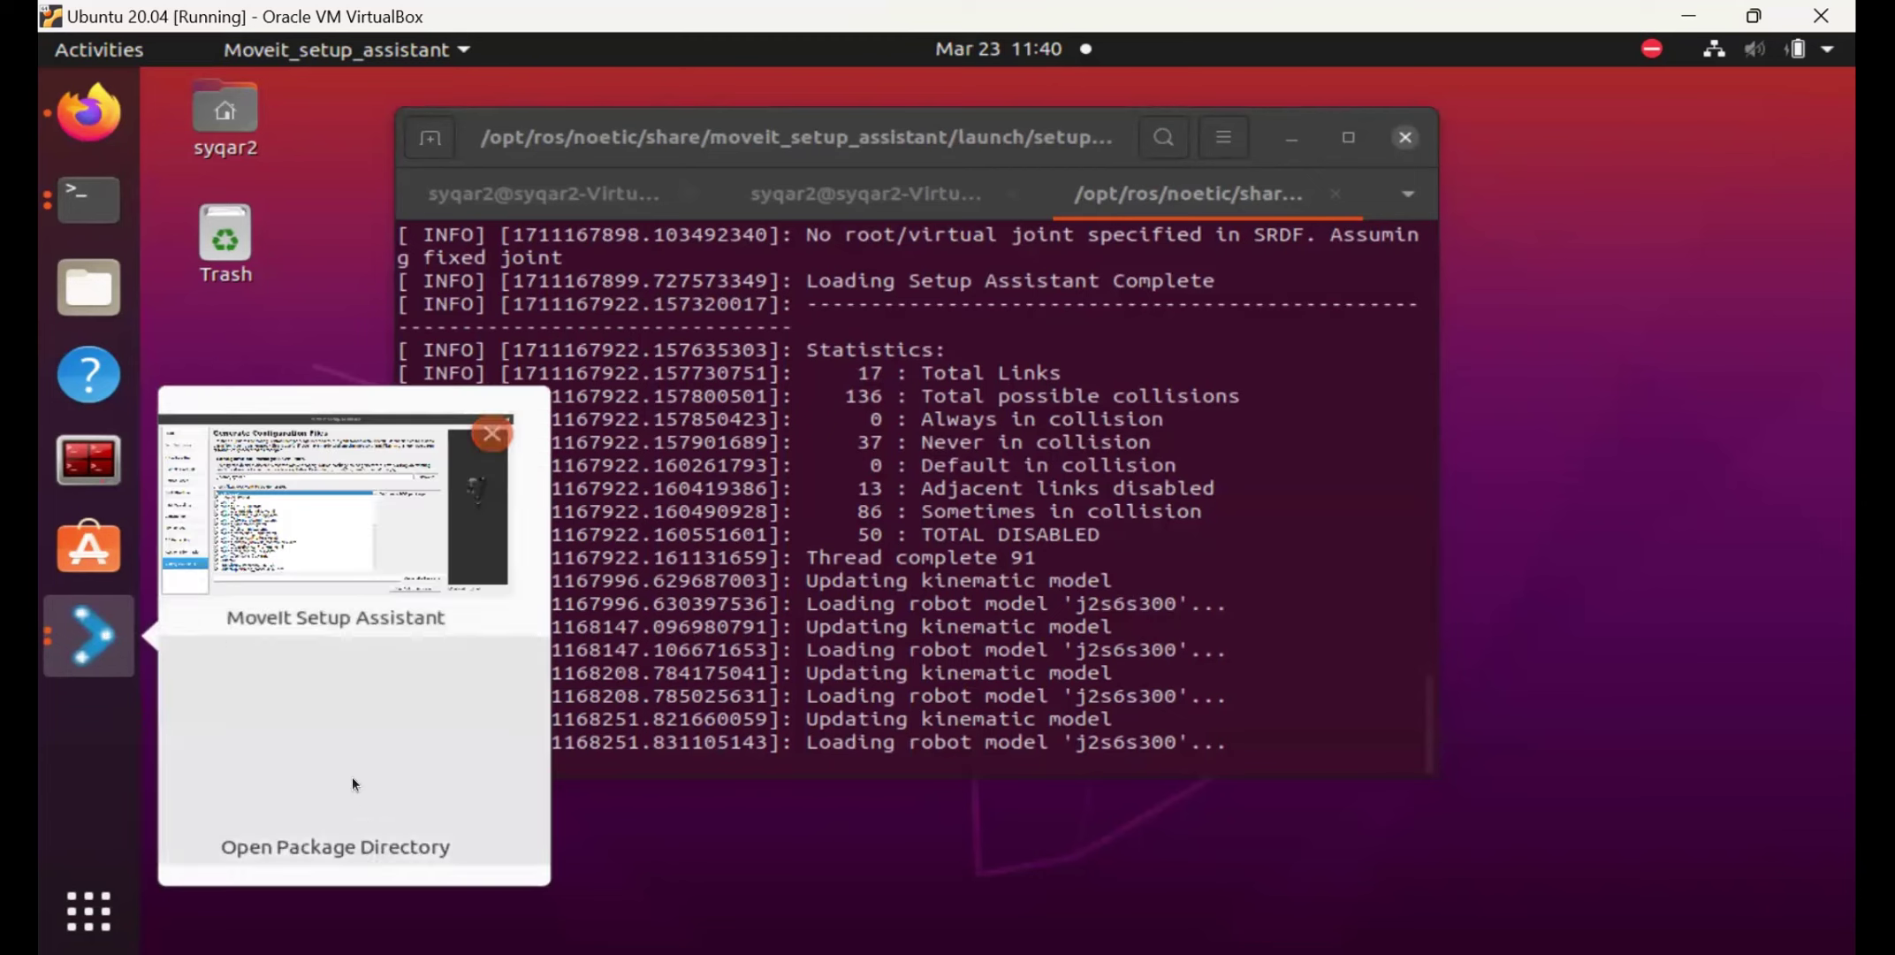
pyautogui.click(346, 758)
pyautogui.click(95, 653)
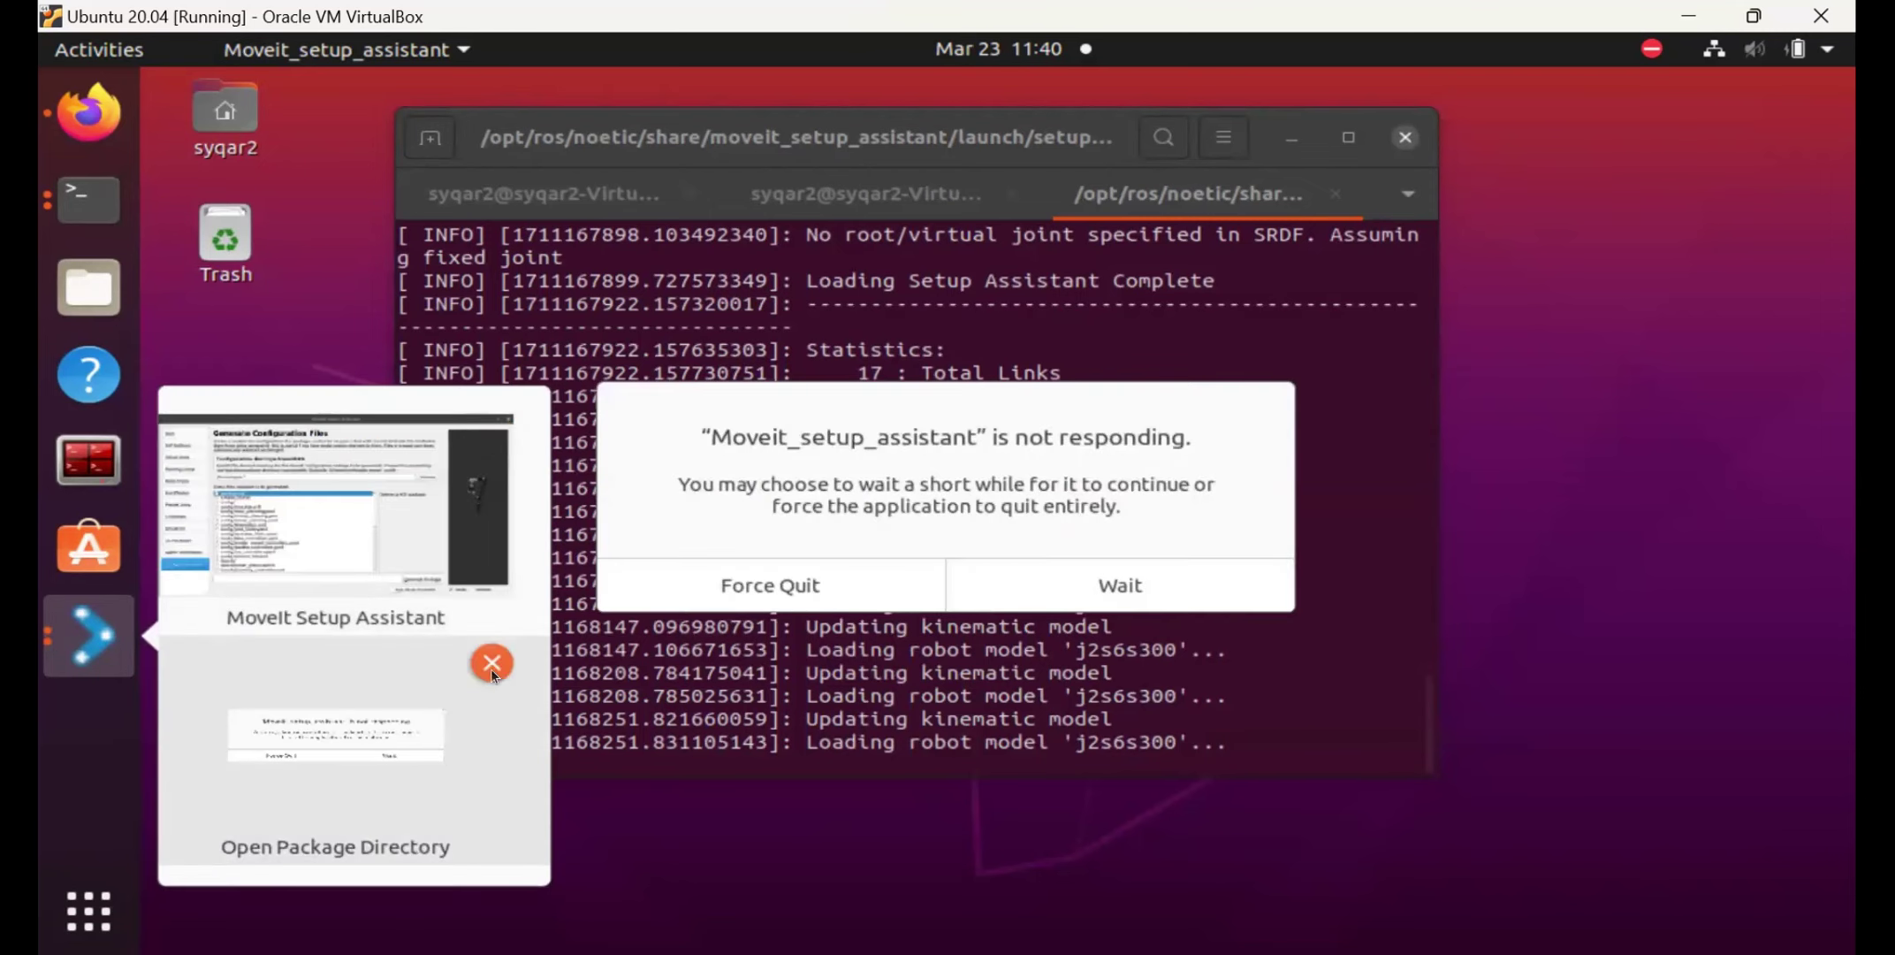
pyautogui.click(492, 665)
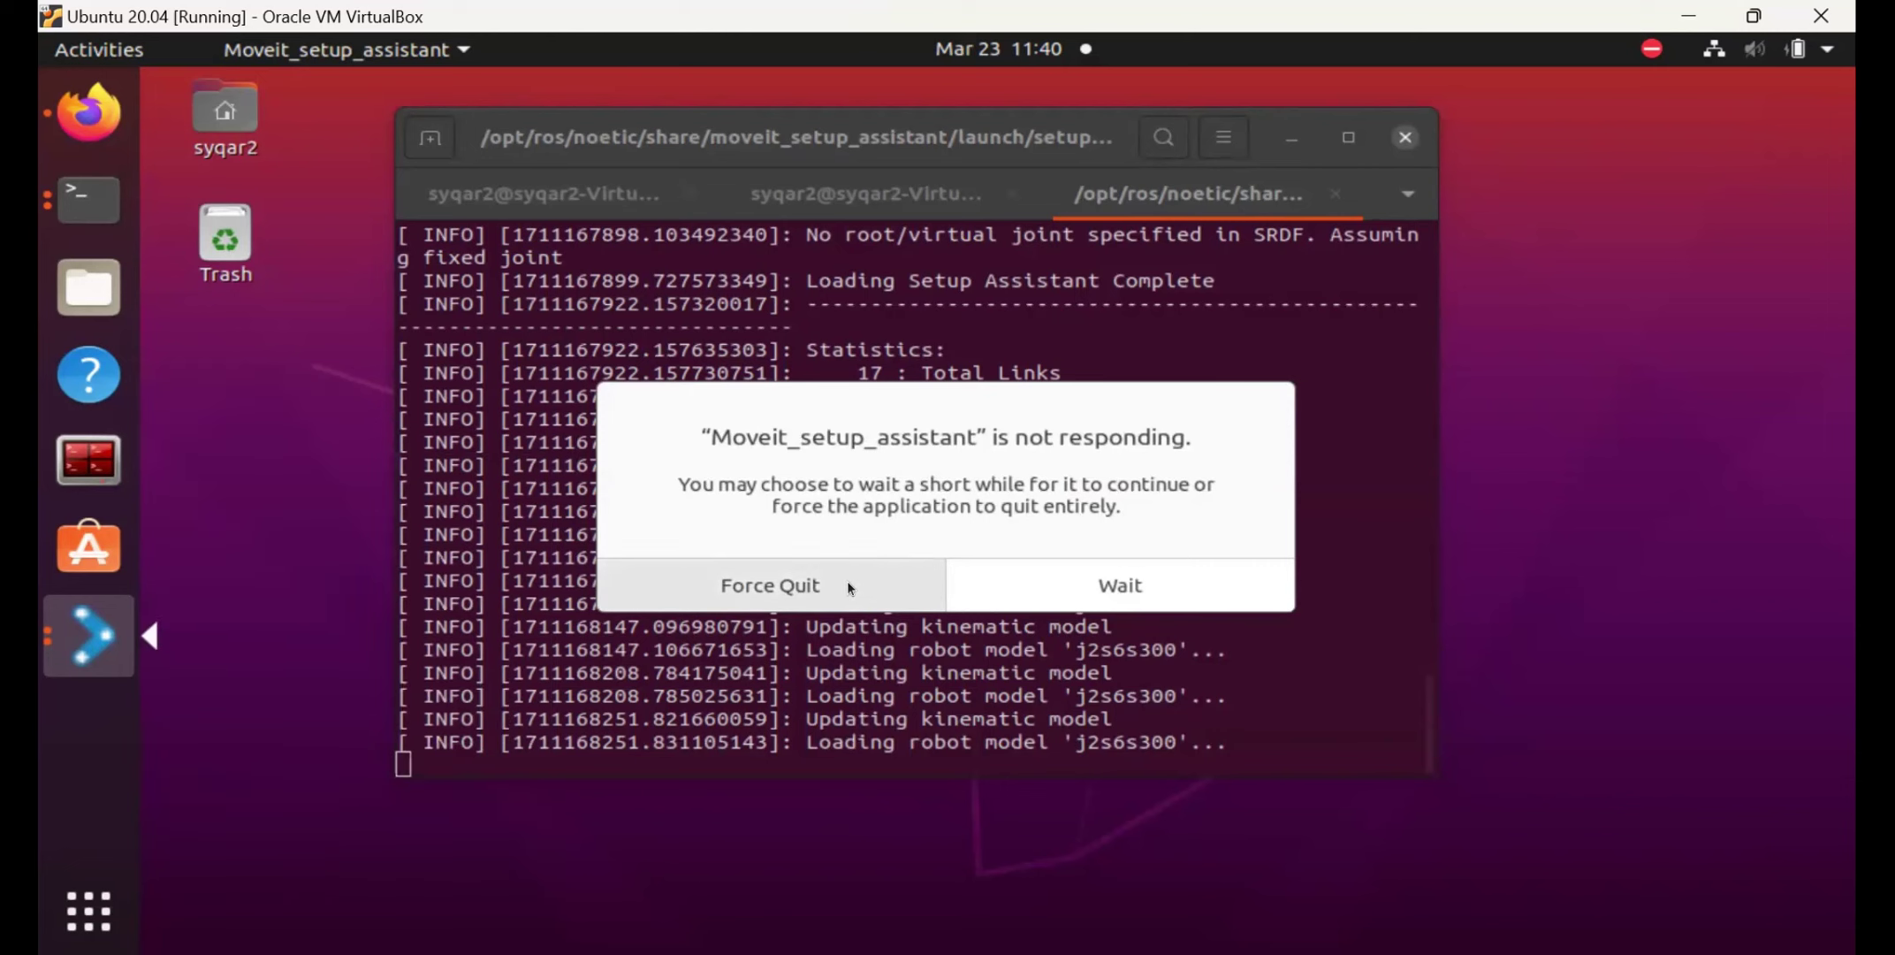
pyautogui.rightClick(84, 648)
pyautogui.click(84, 645)
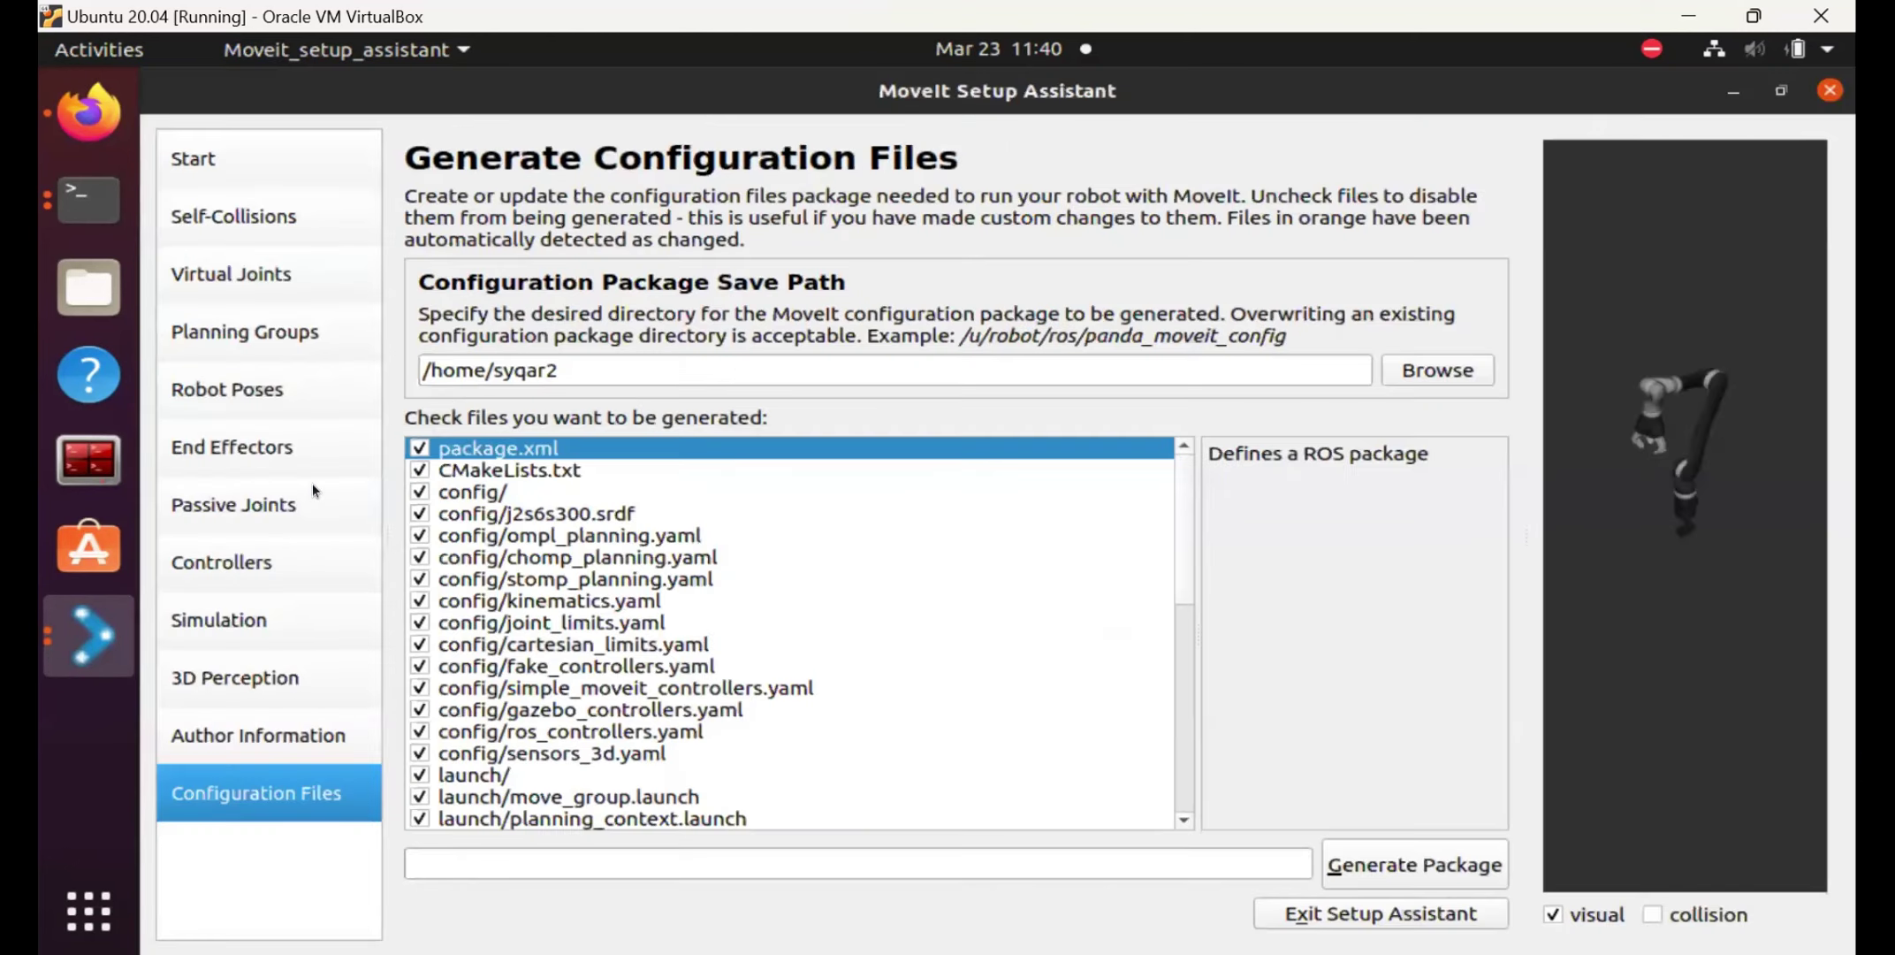
pyautogui.click(63, 654)
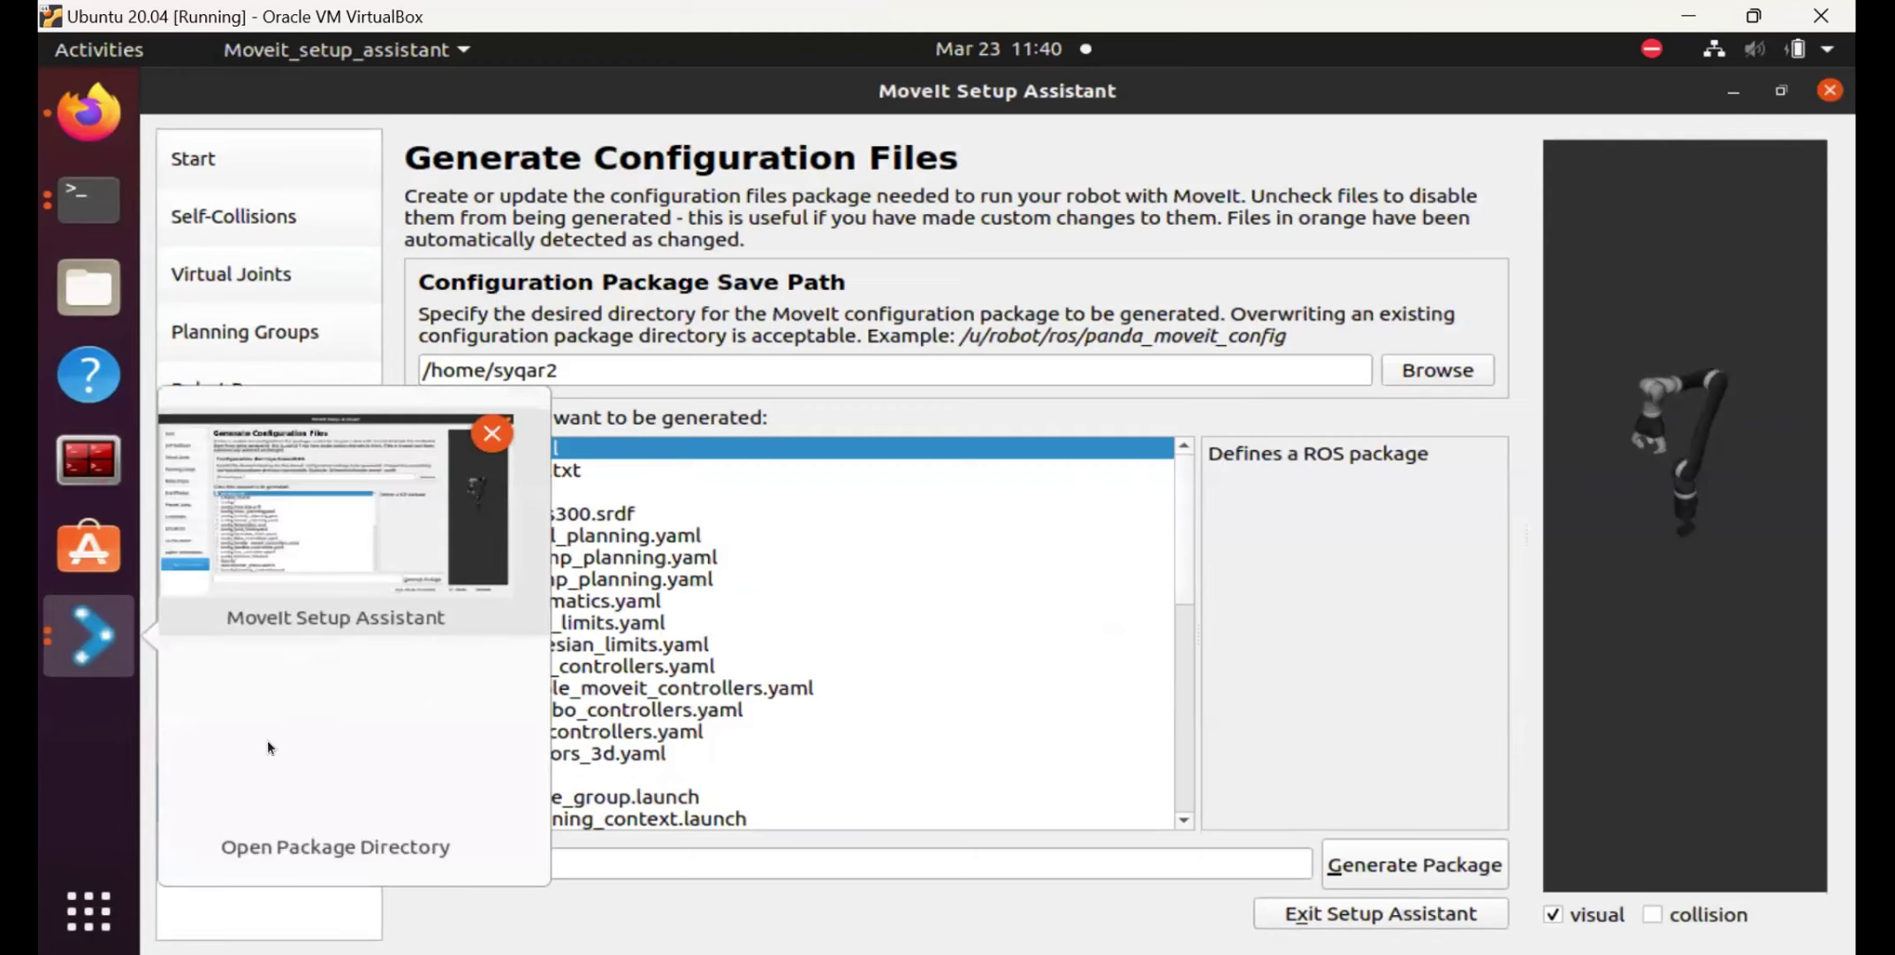
pyautogui.moveTo(468, 663)
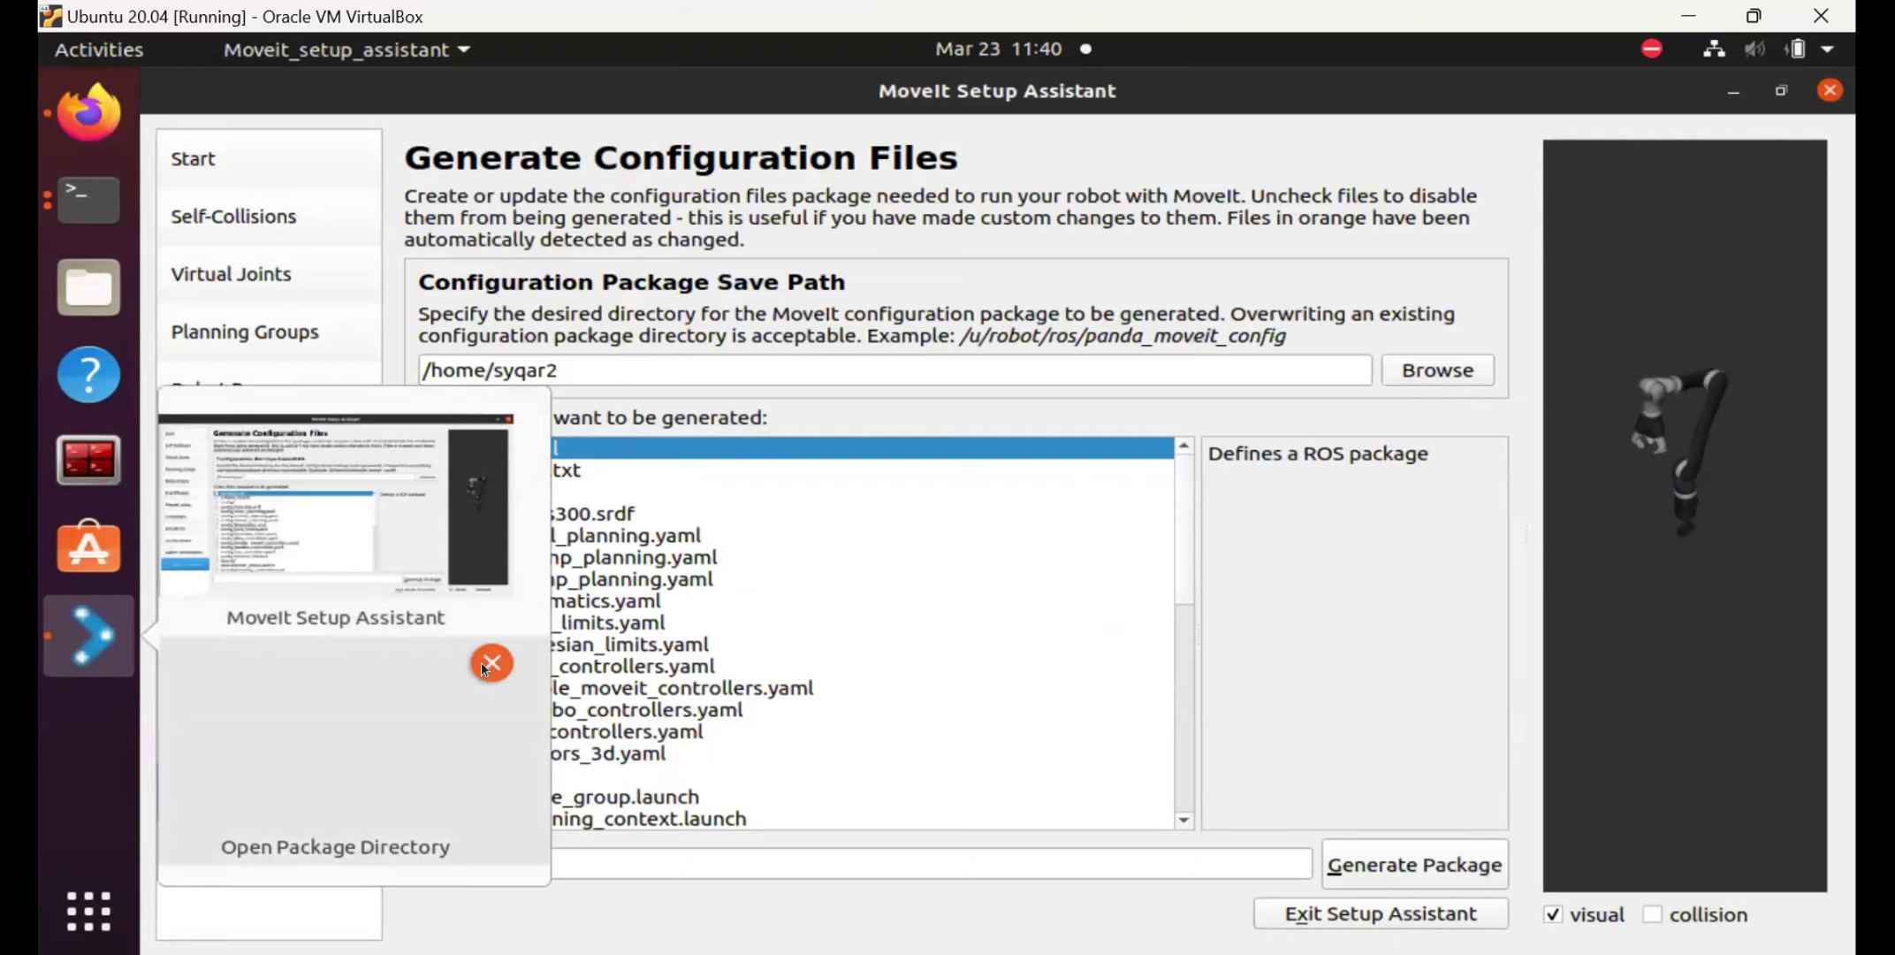
pyautogui.click(484, 666)
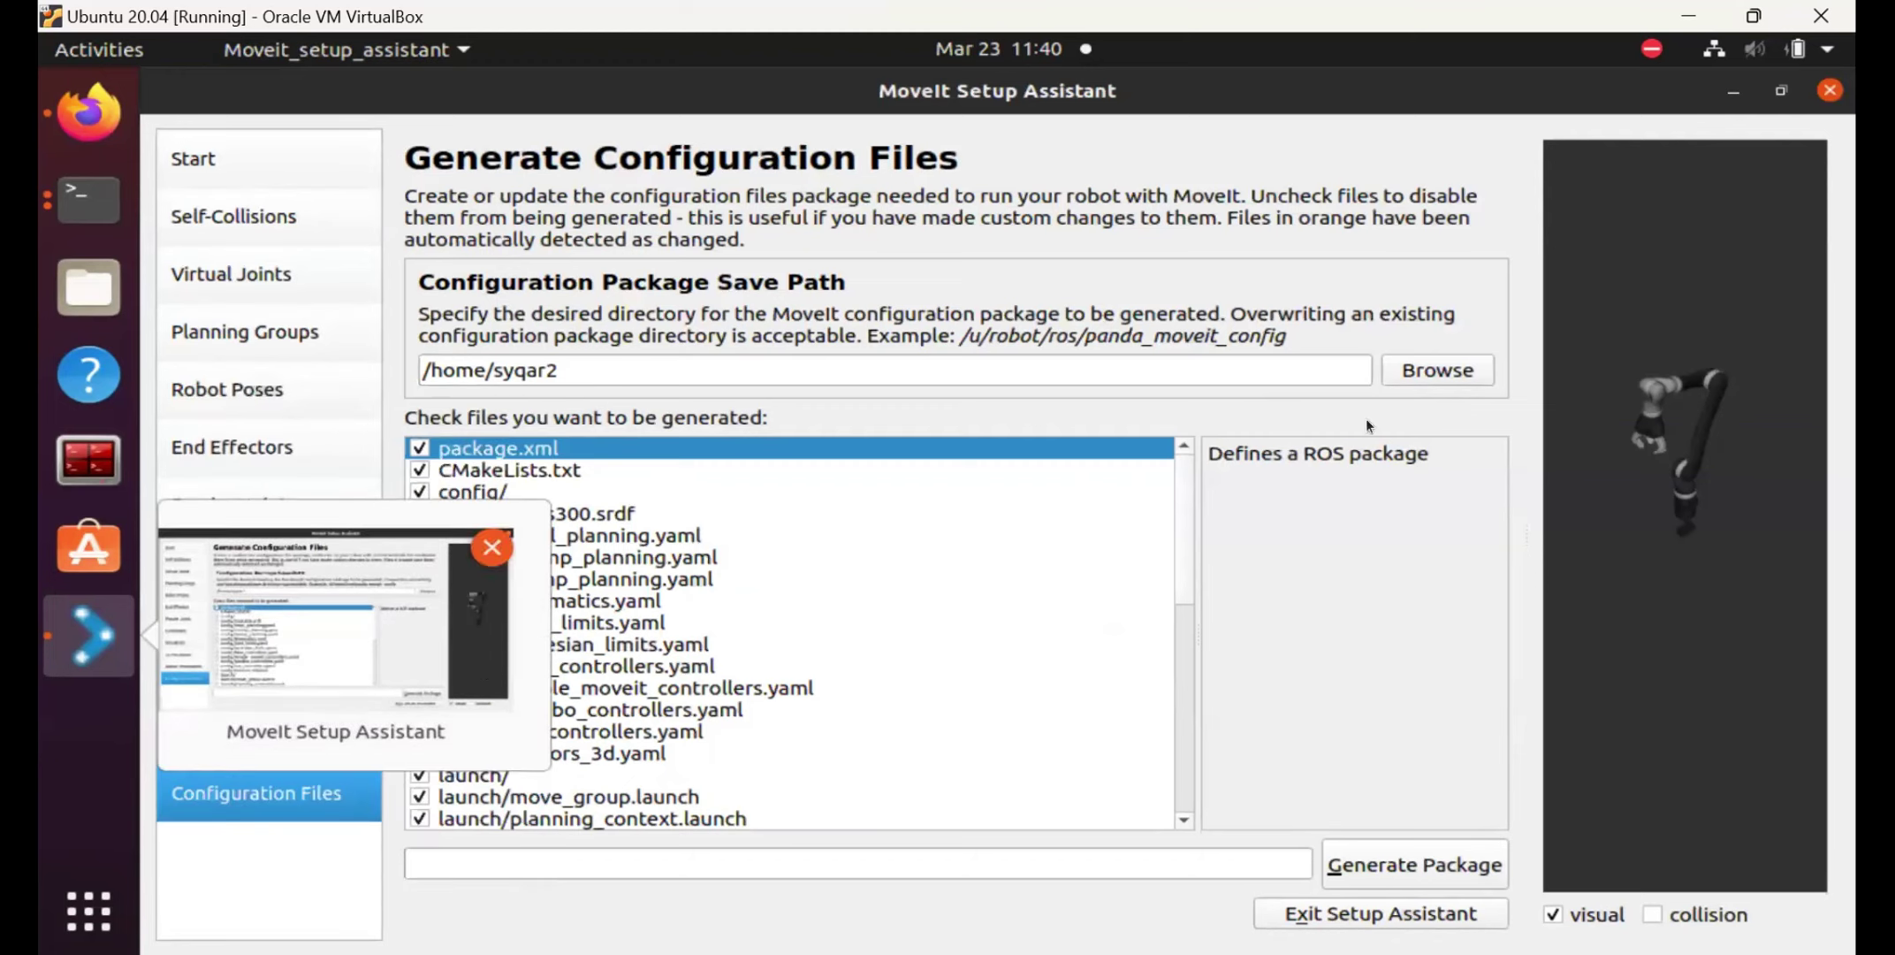
pyautogui.click(1419, 369)
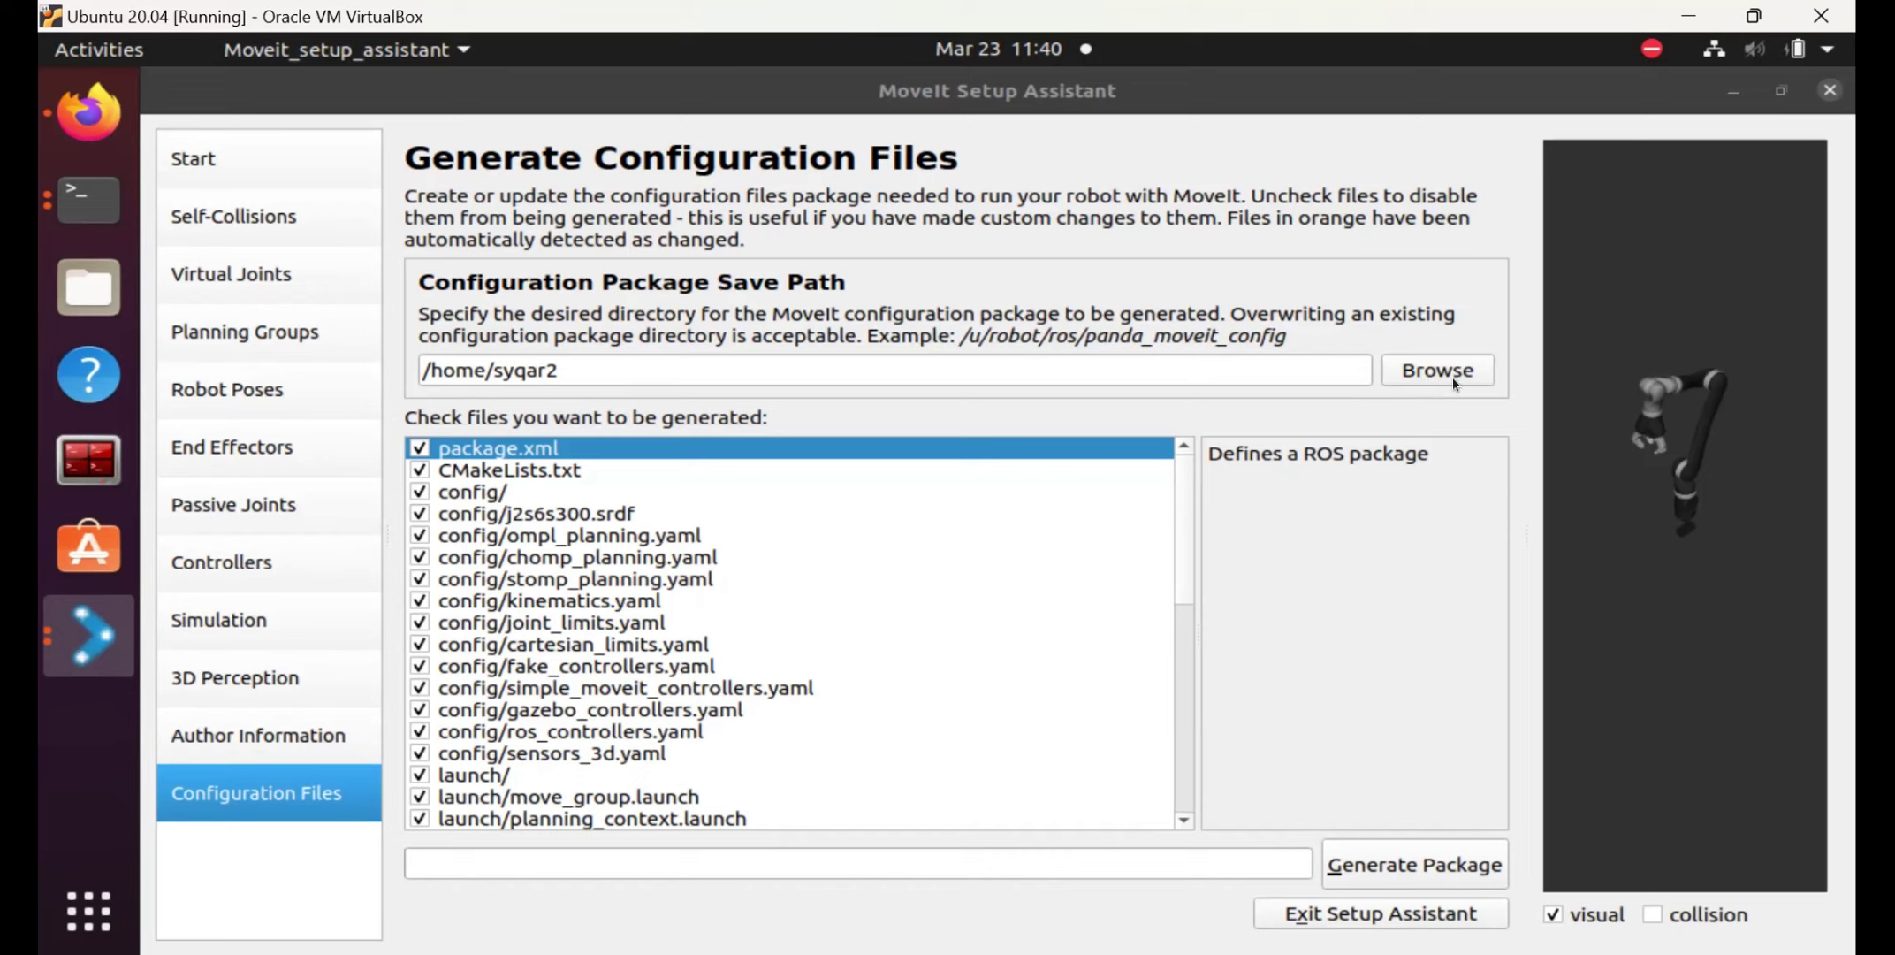
pyautogui.click(88, 635)
pyautogui.click(307, 718)
pyautogui.click(95, 640)
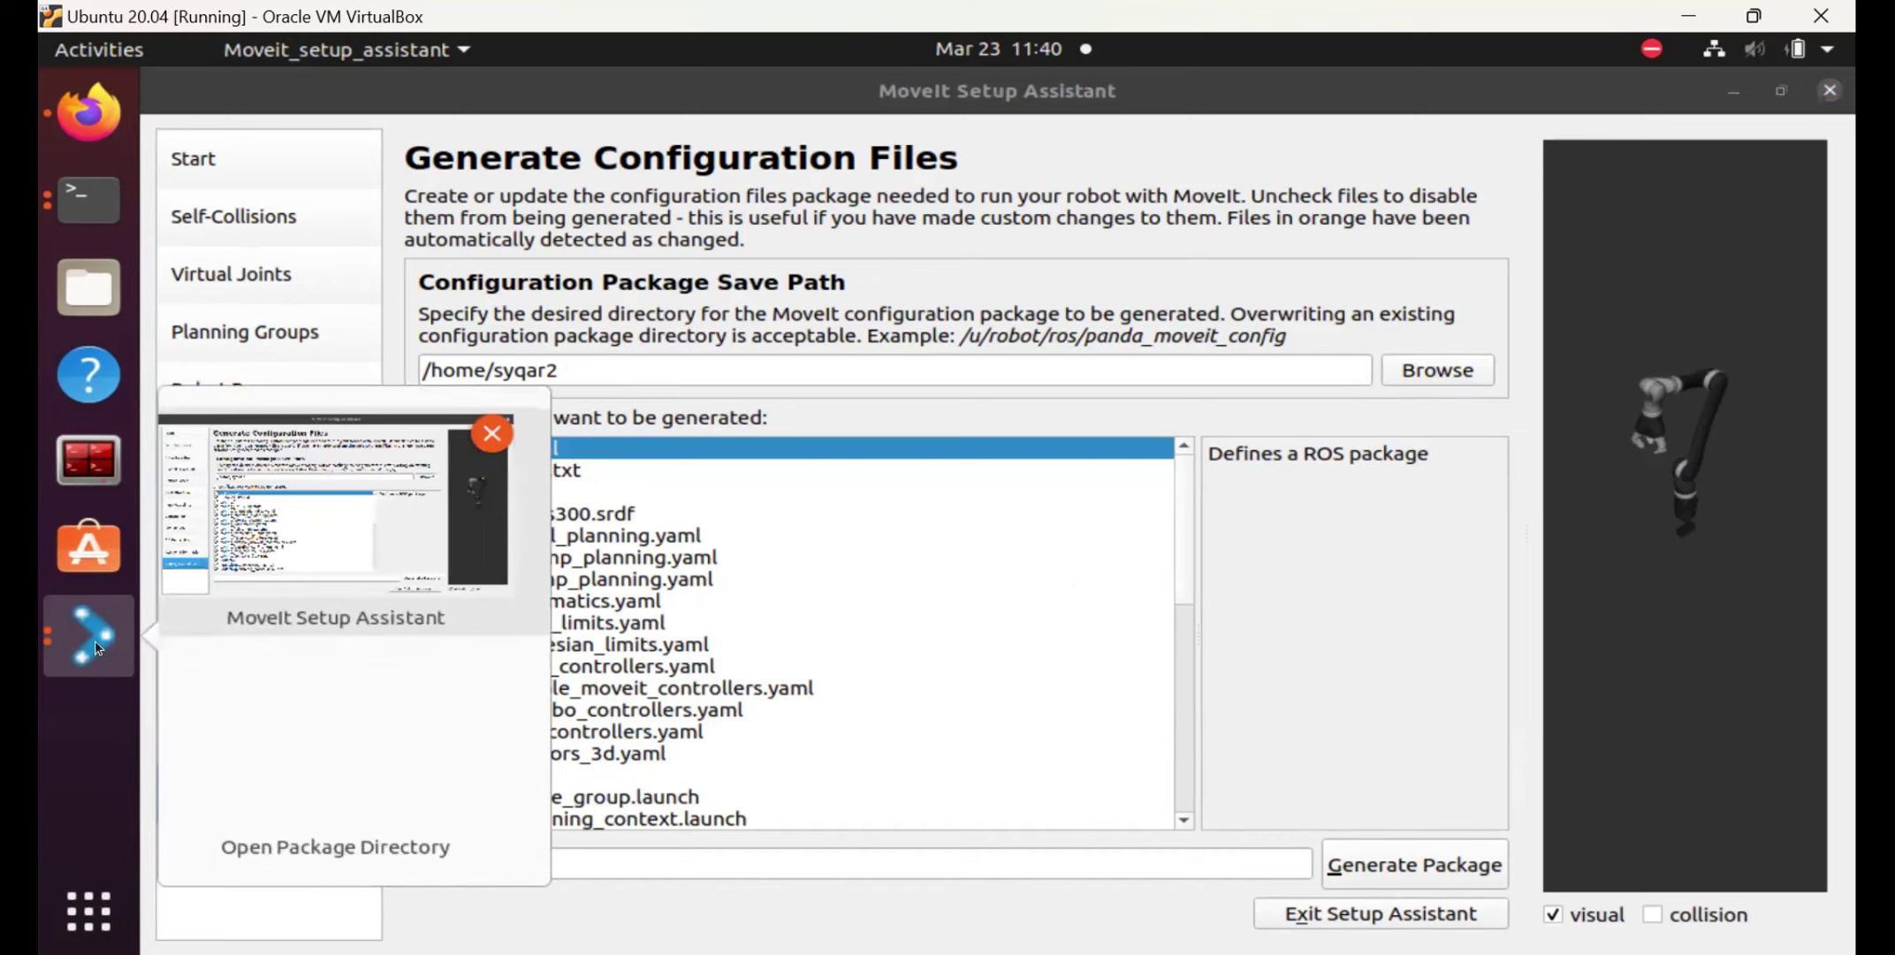
pyautogui.click(303, 730)
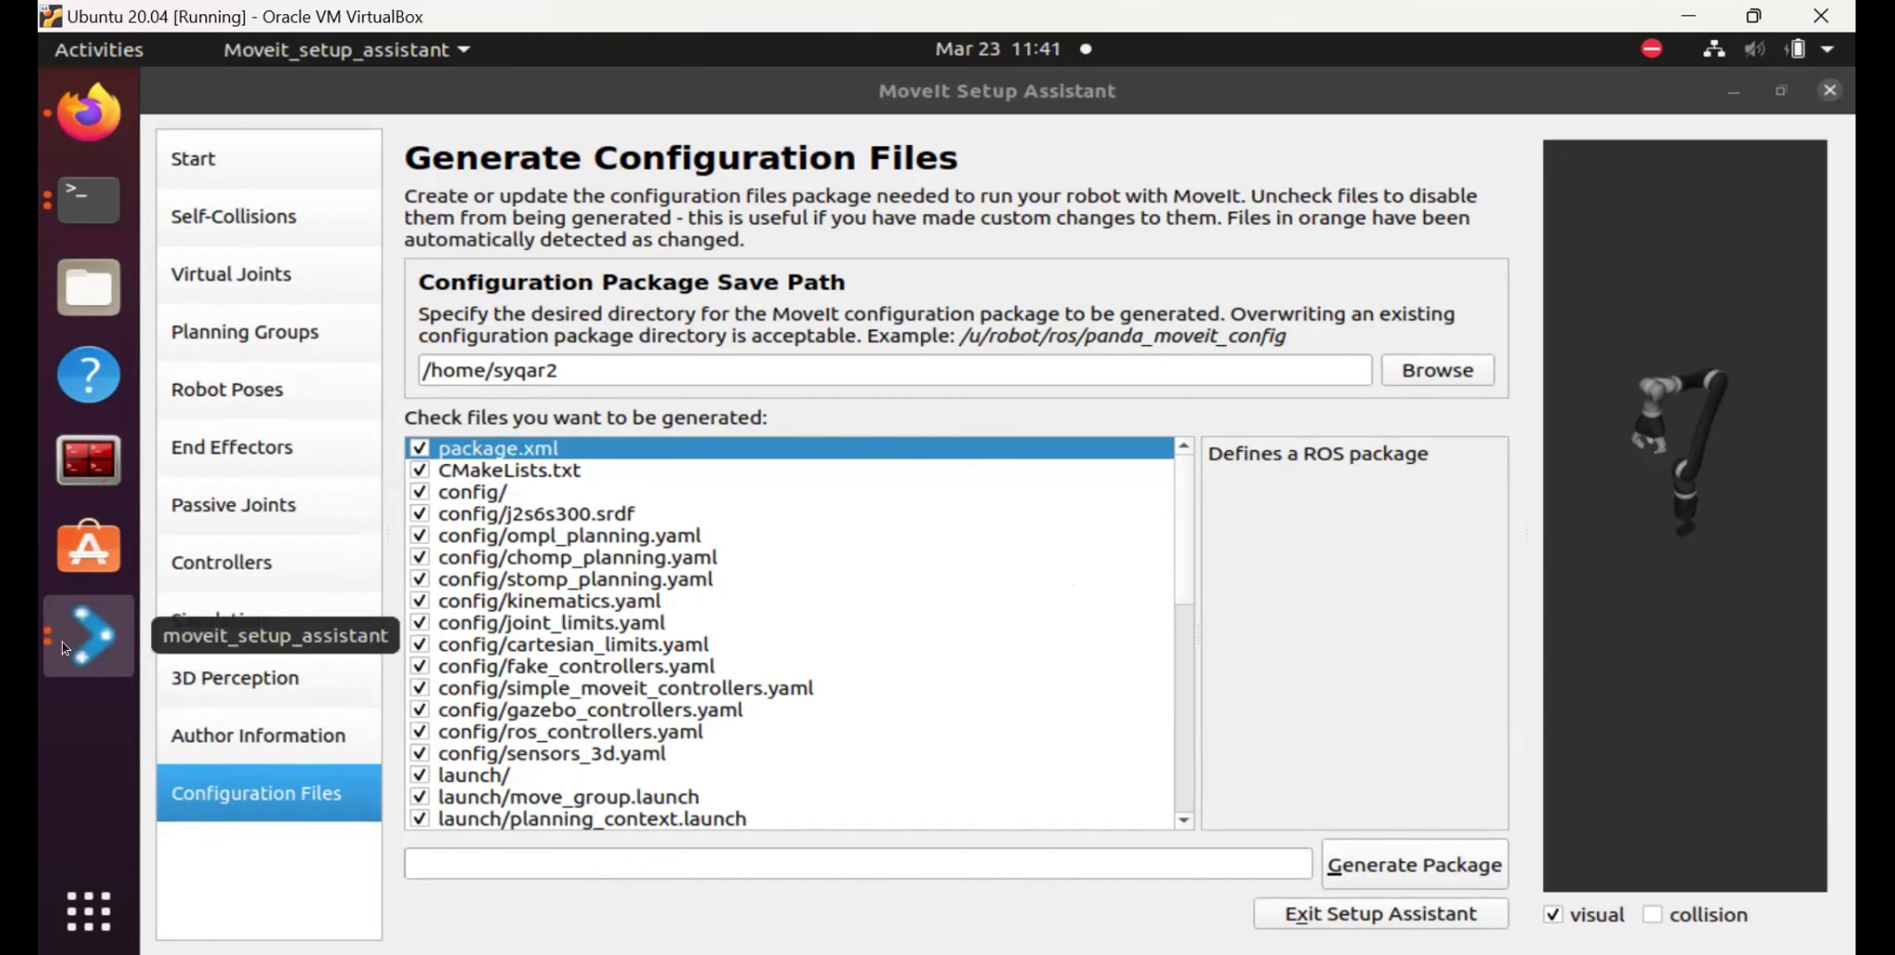
pyautogui.click(91, 638)
pyautogui.click(312, 781)
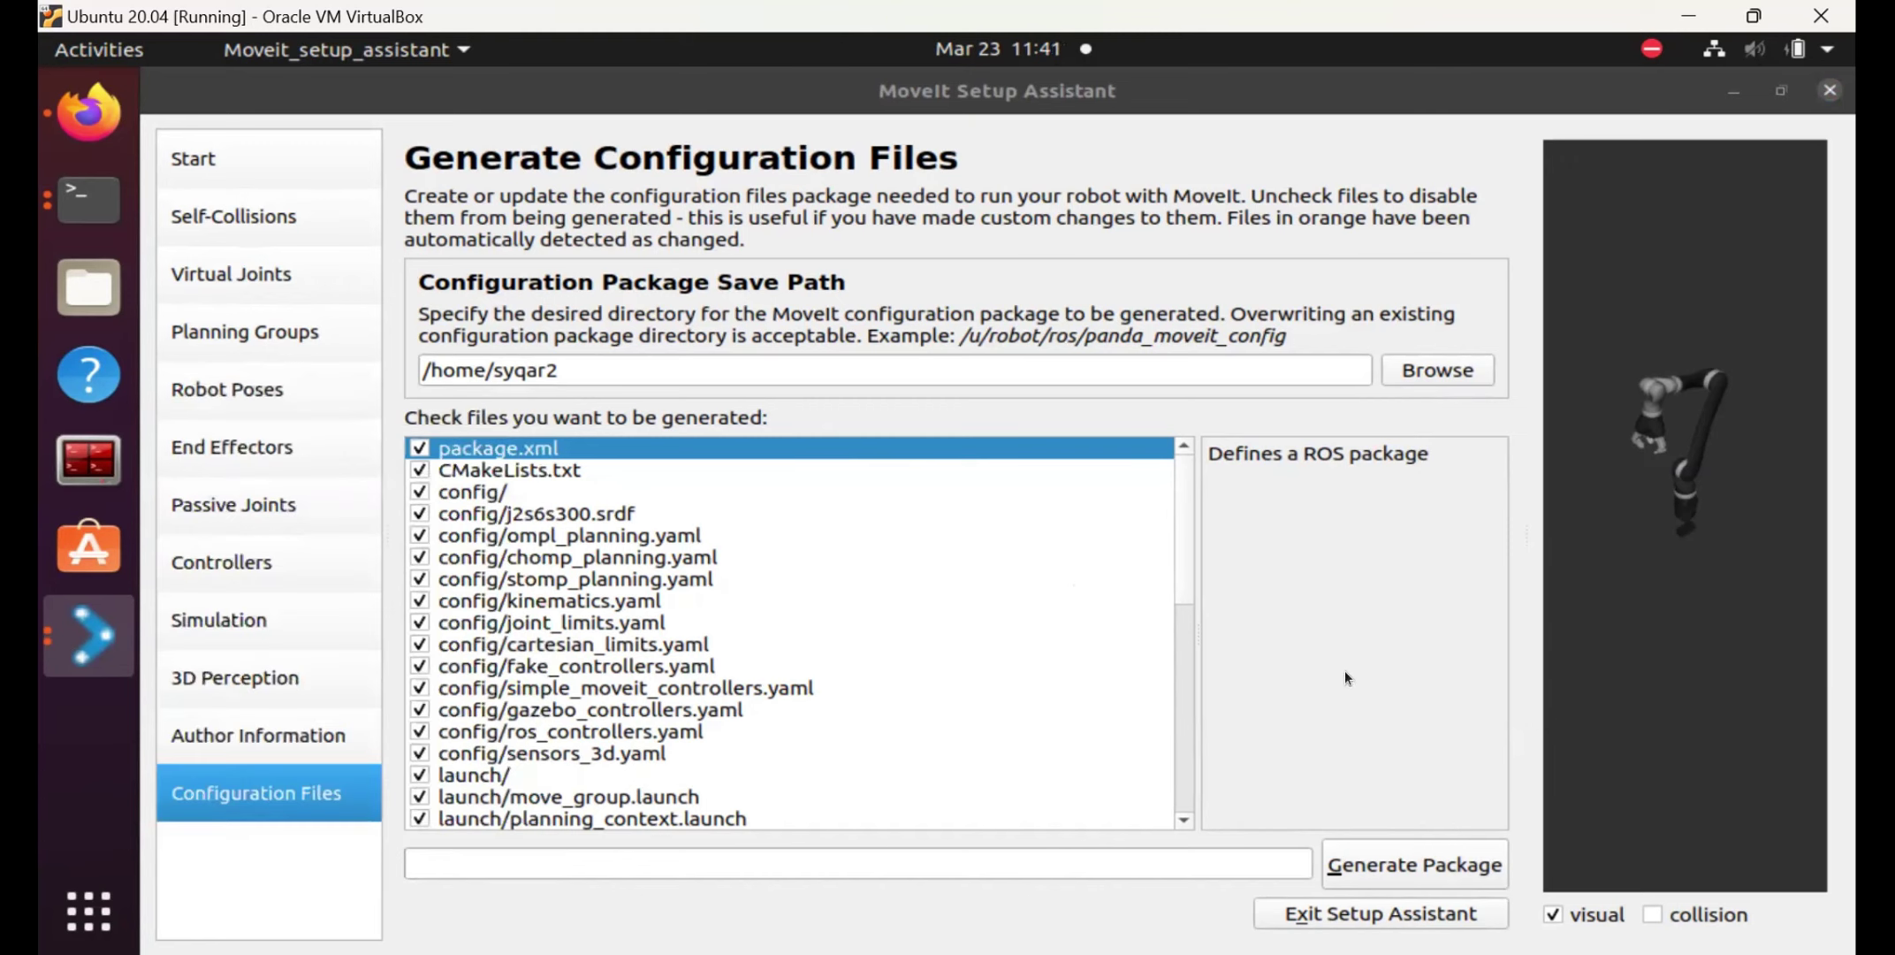
pyautogui.click(67, 651)
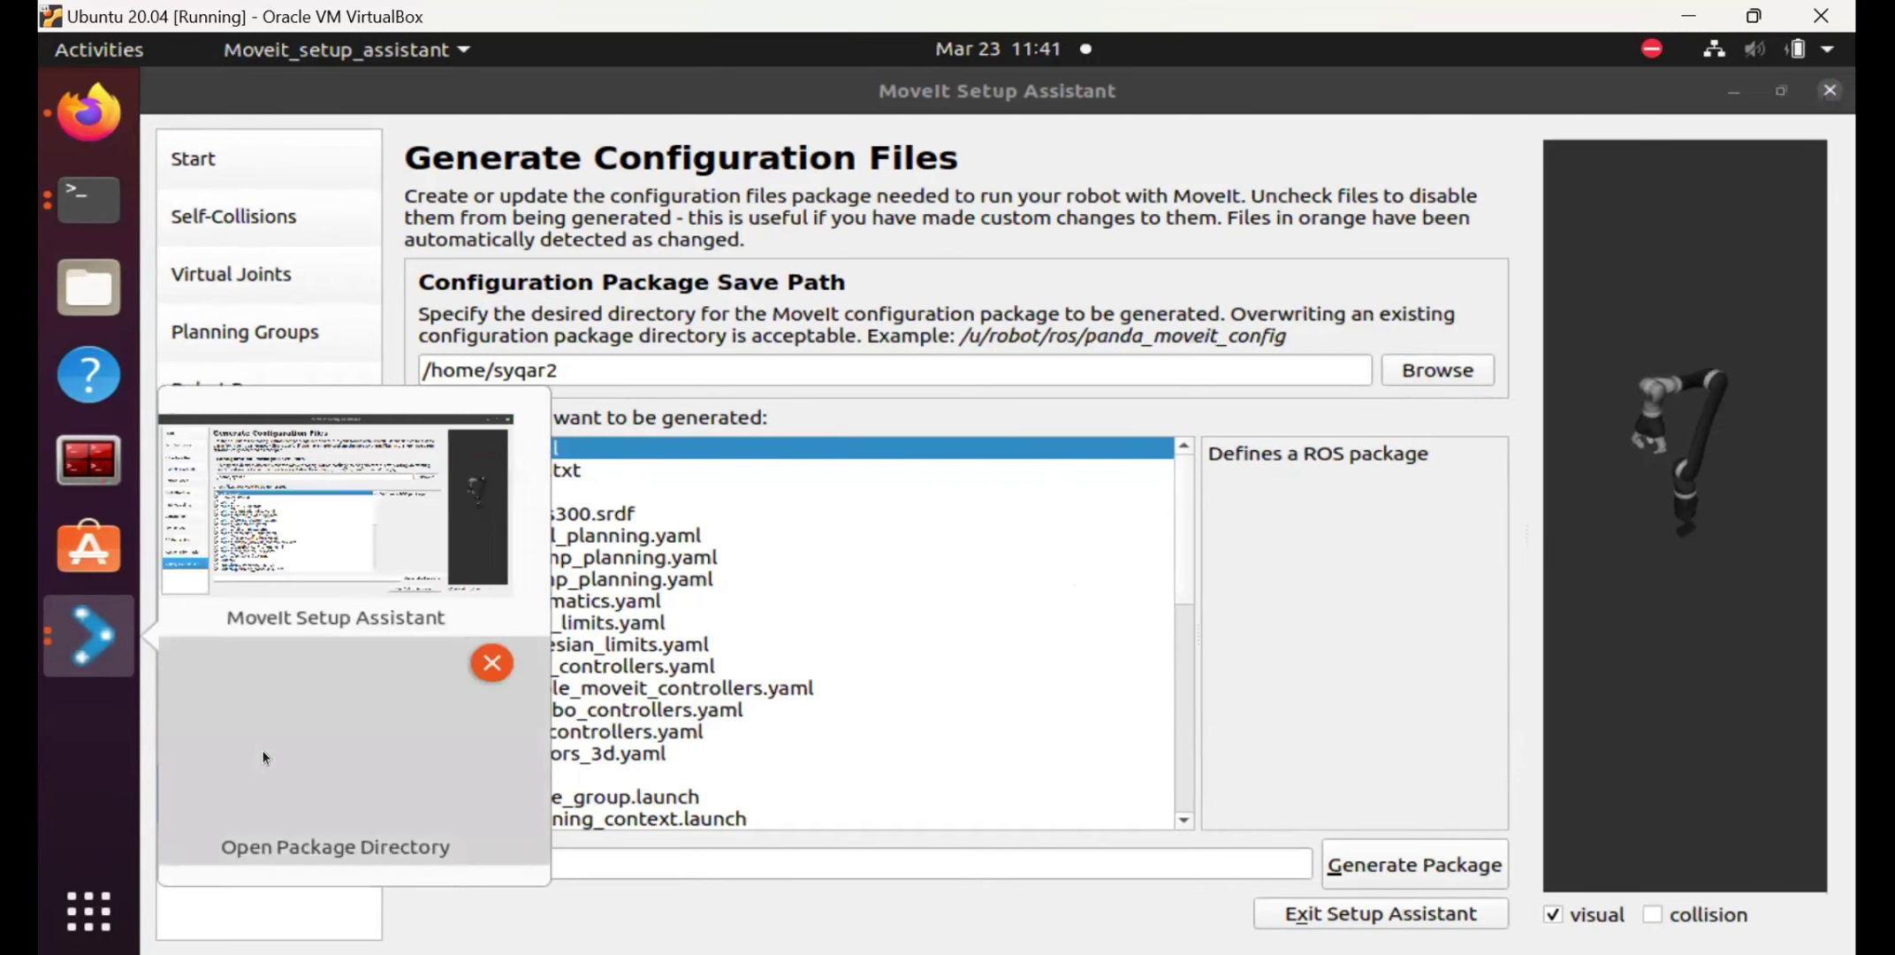
pyautogui.click(262, 751)
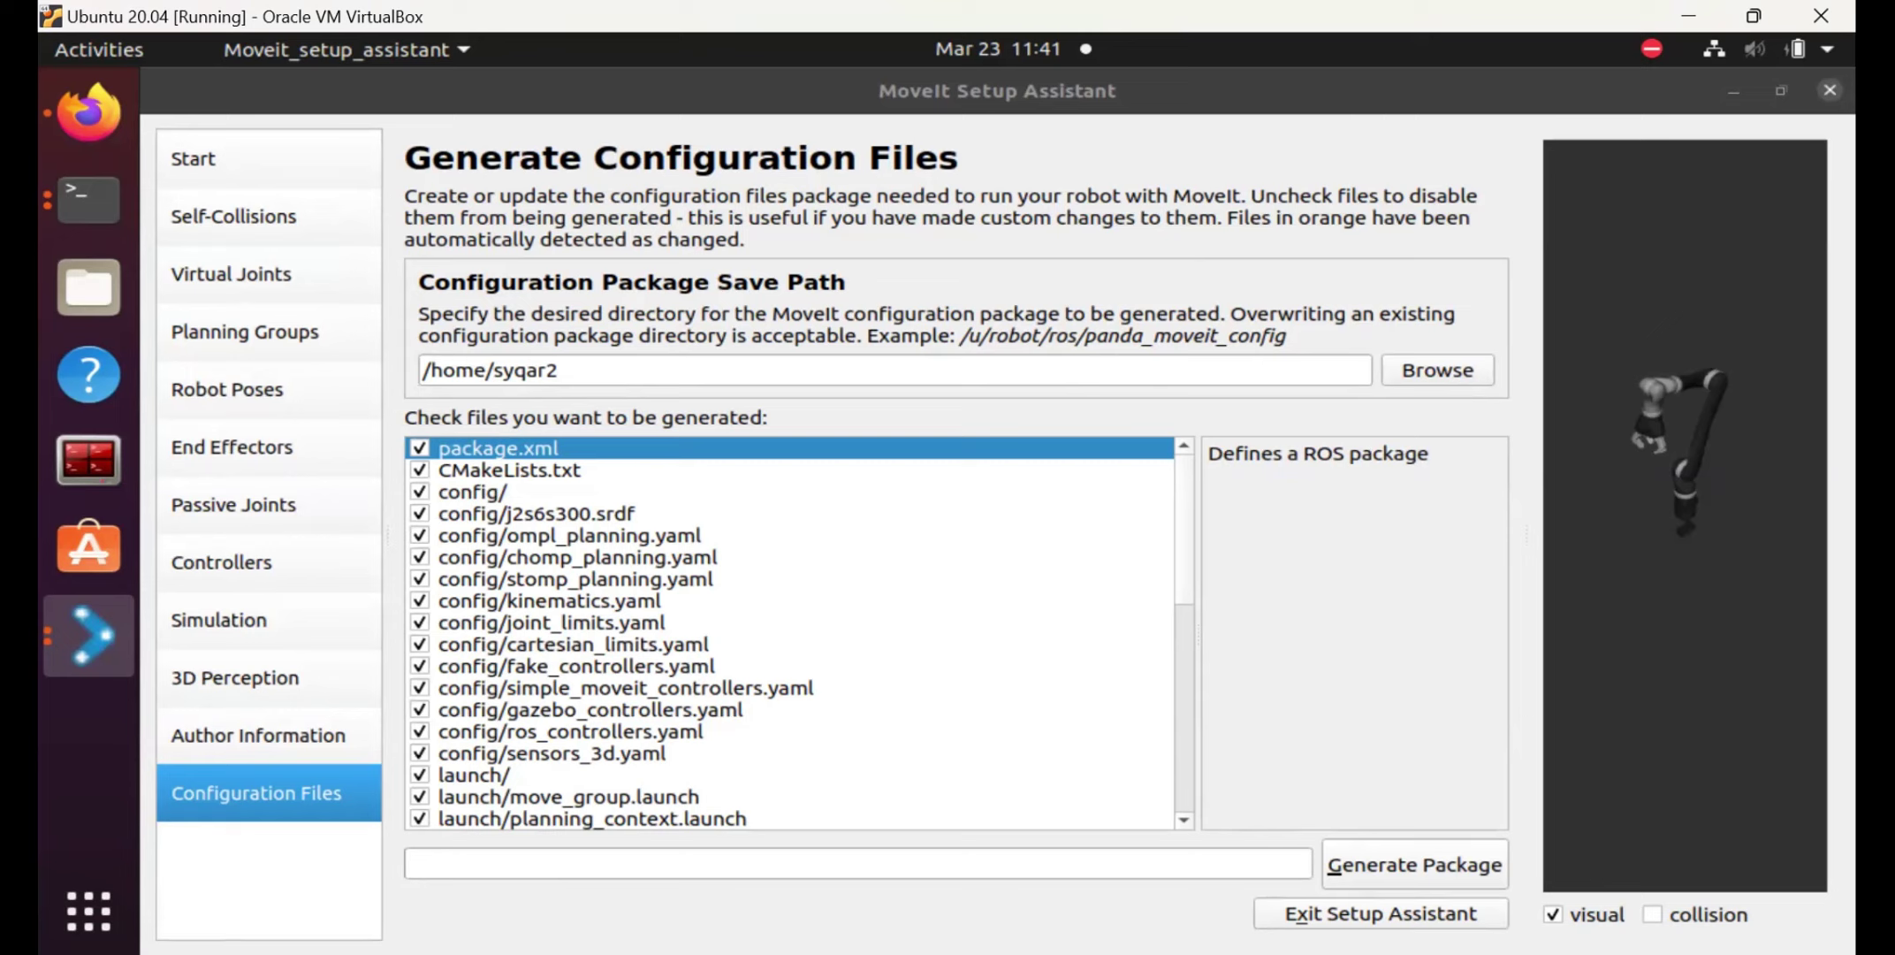
pyautogui.click(92, 638)
pyautogui.click(92, 639)
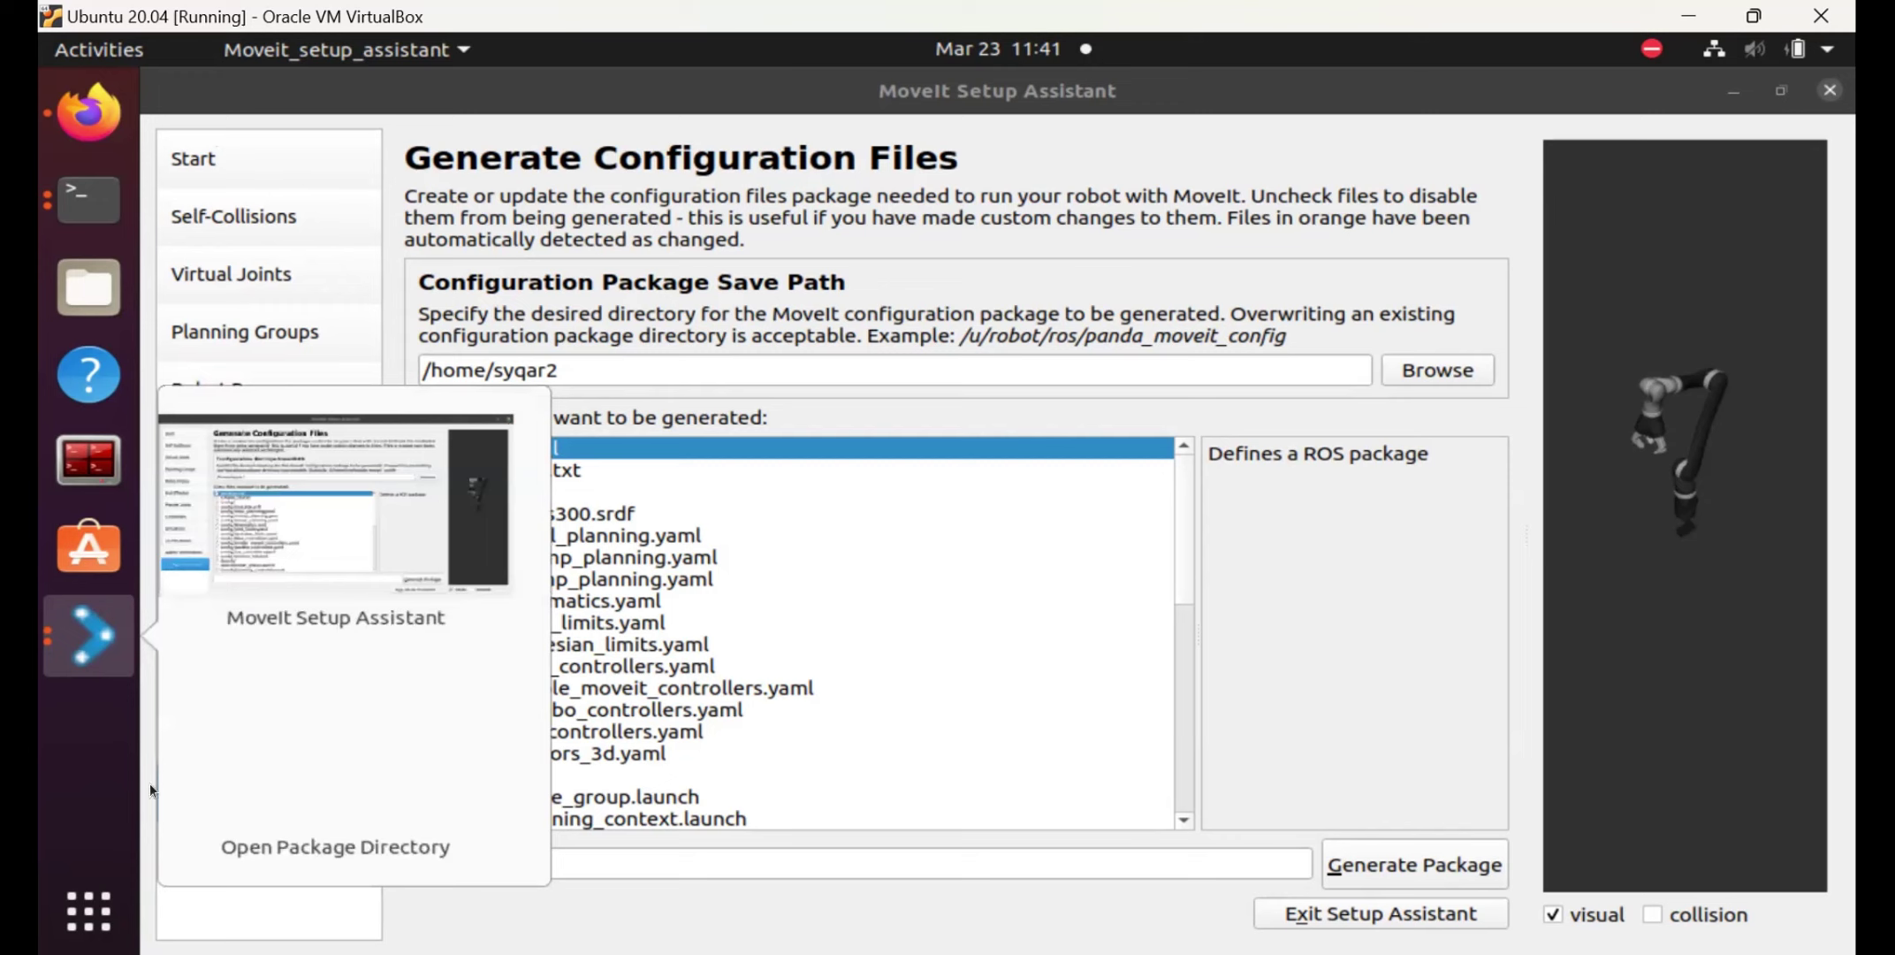
pyautogui.click(323, 754)
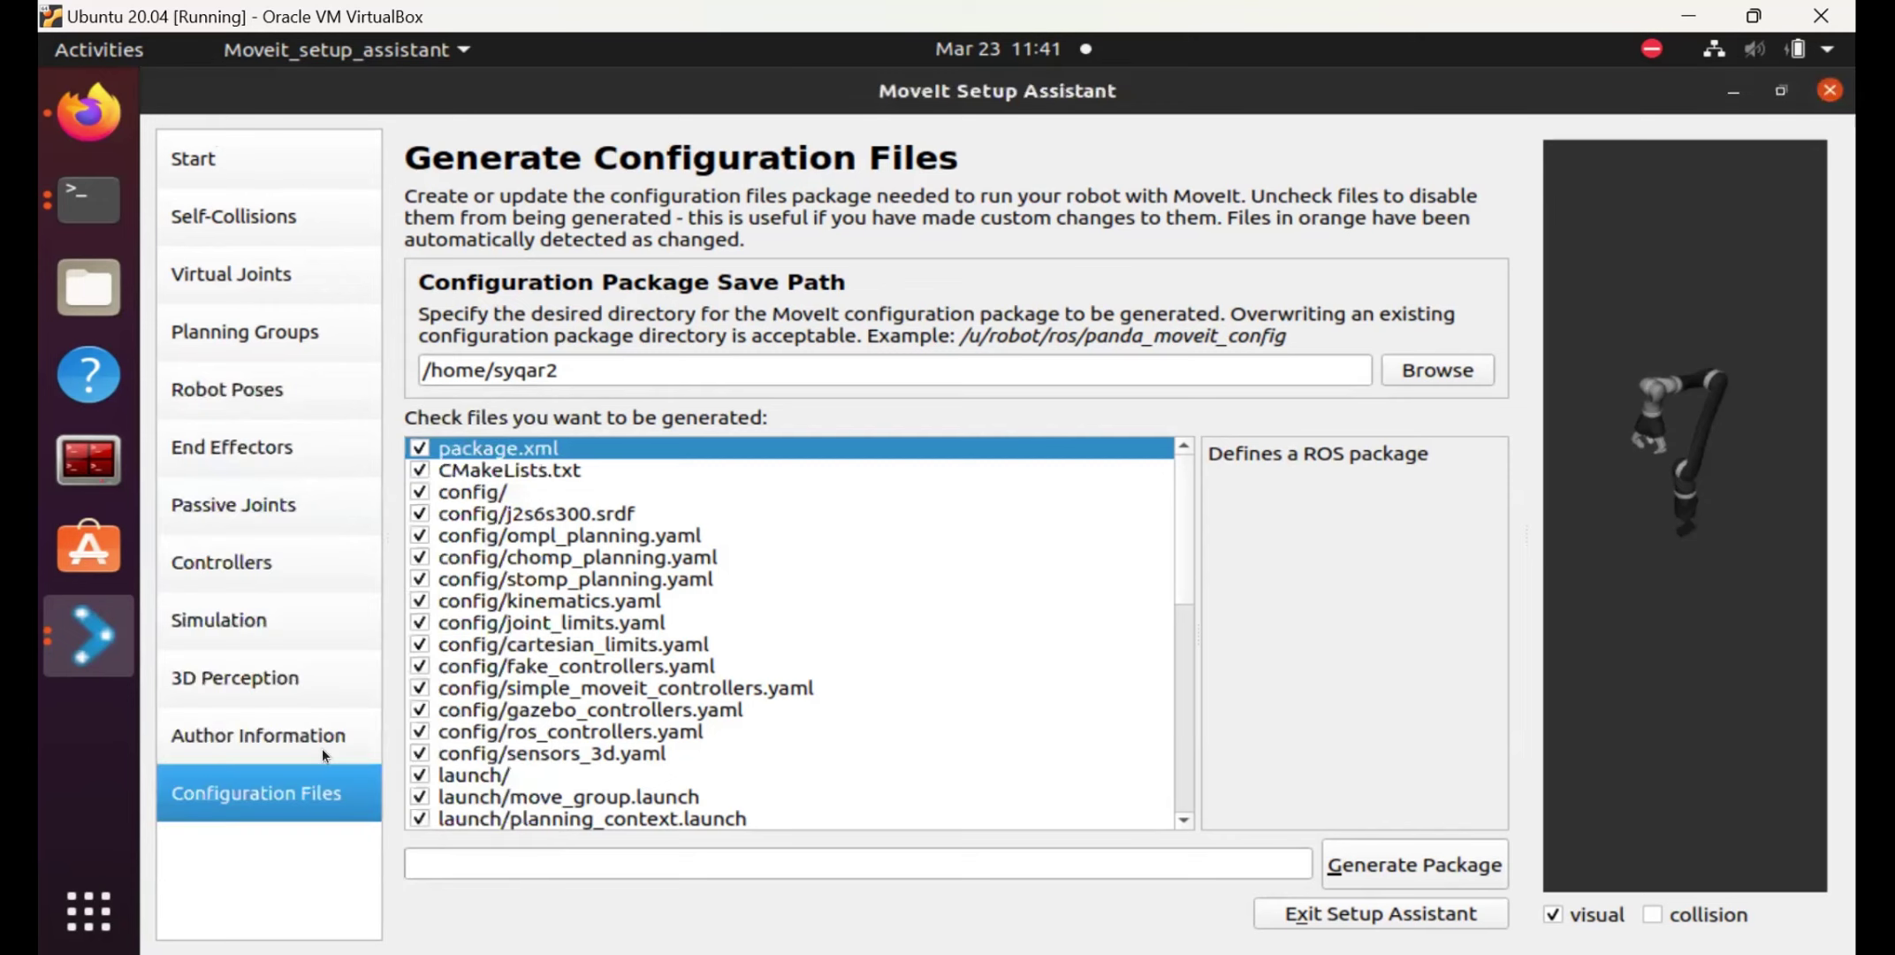
pyautogui.click(83, 652)
pyautogui.click(248, 774)
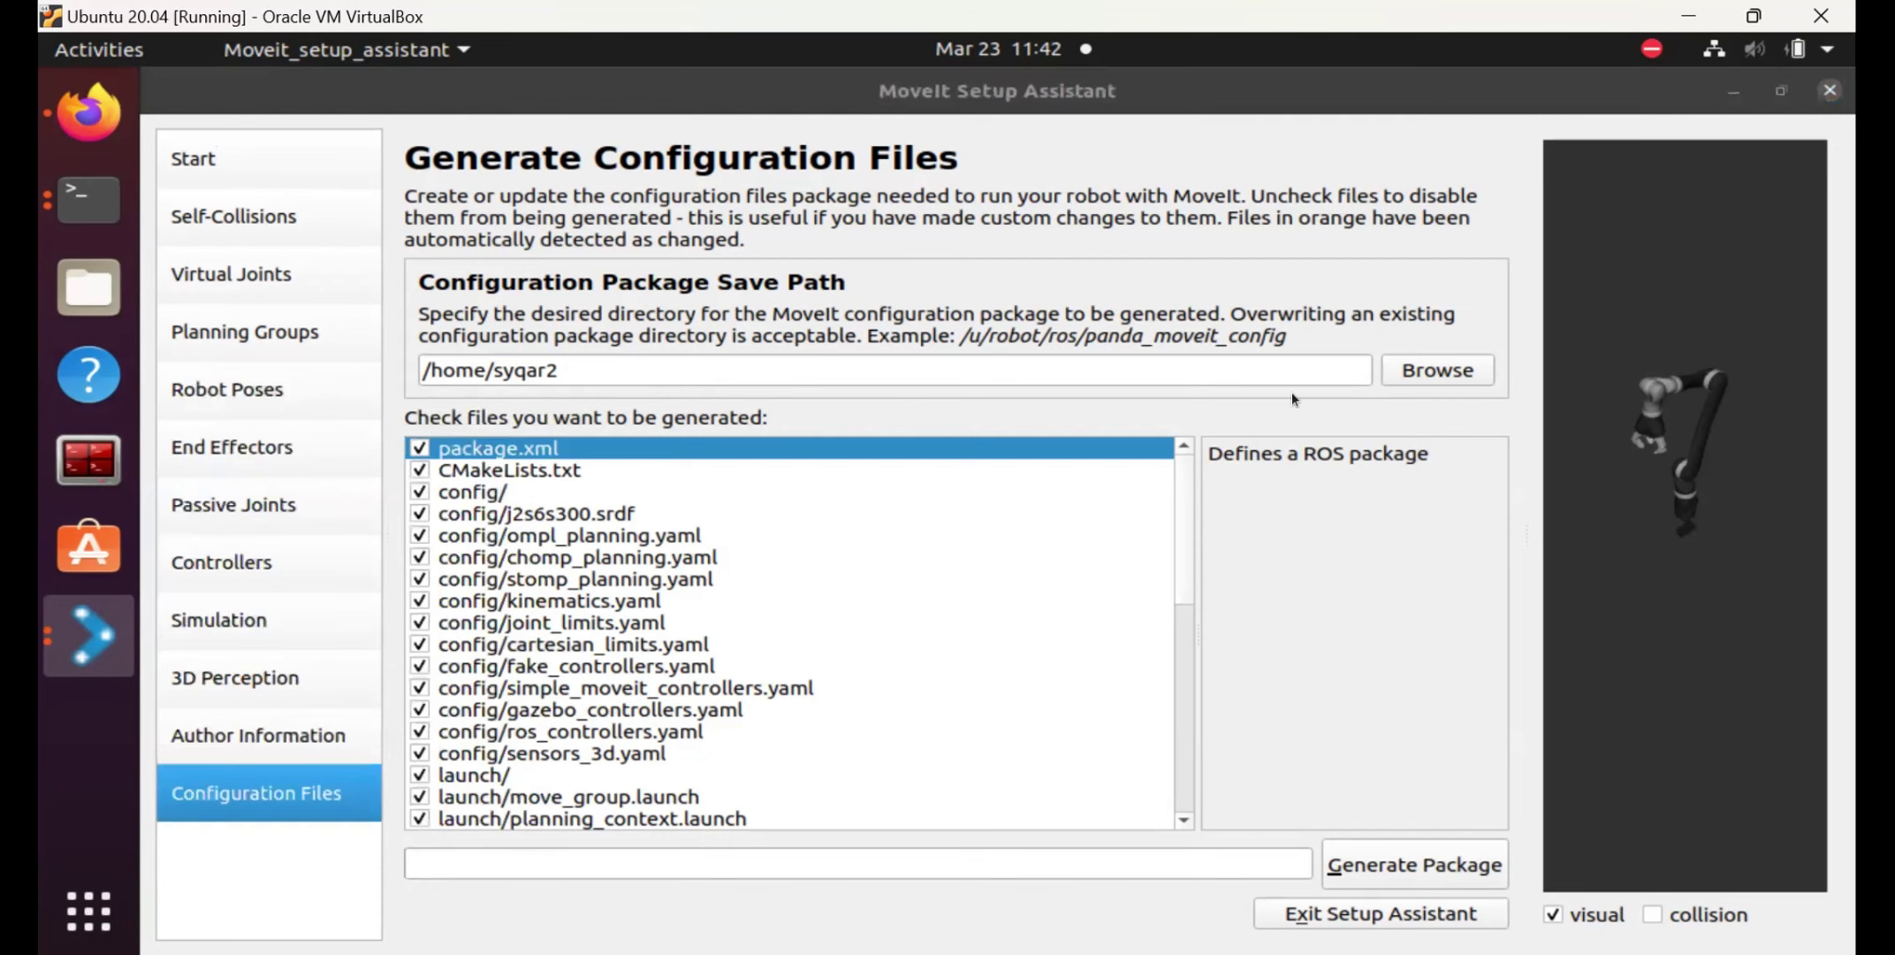
pyautogui.click(99, 627)
pyautogui.moveTo(491, 665)
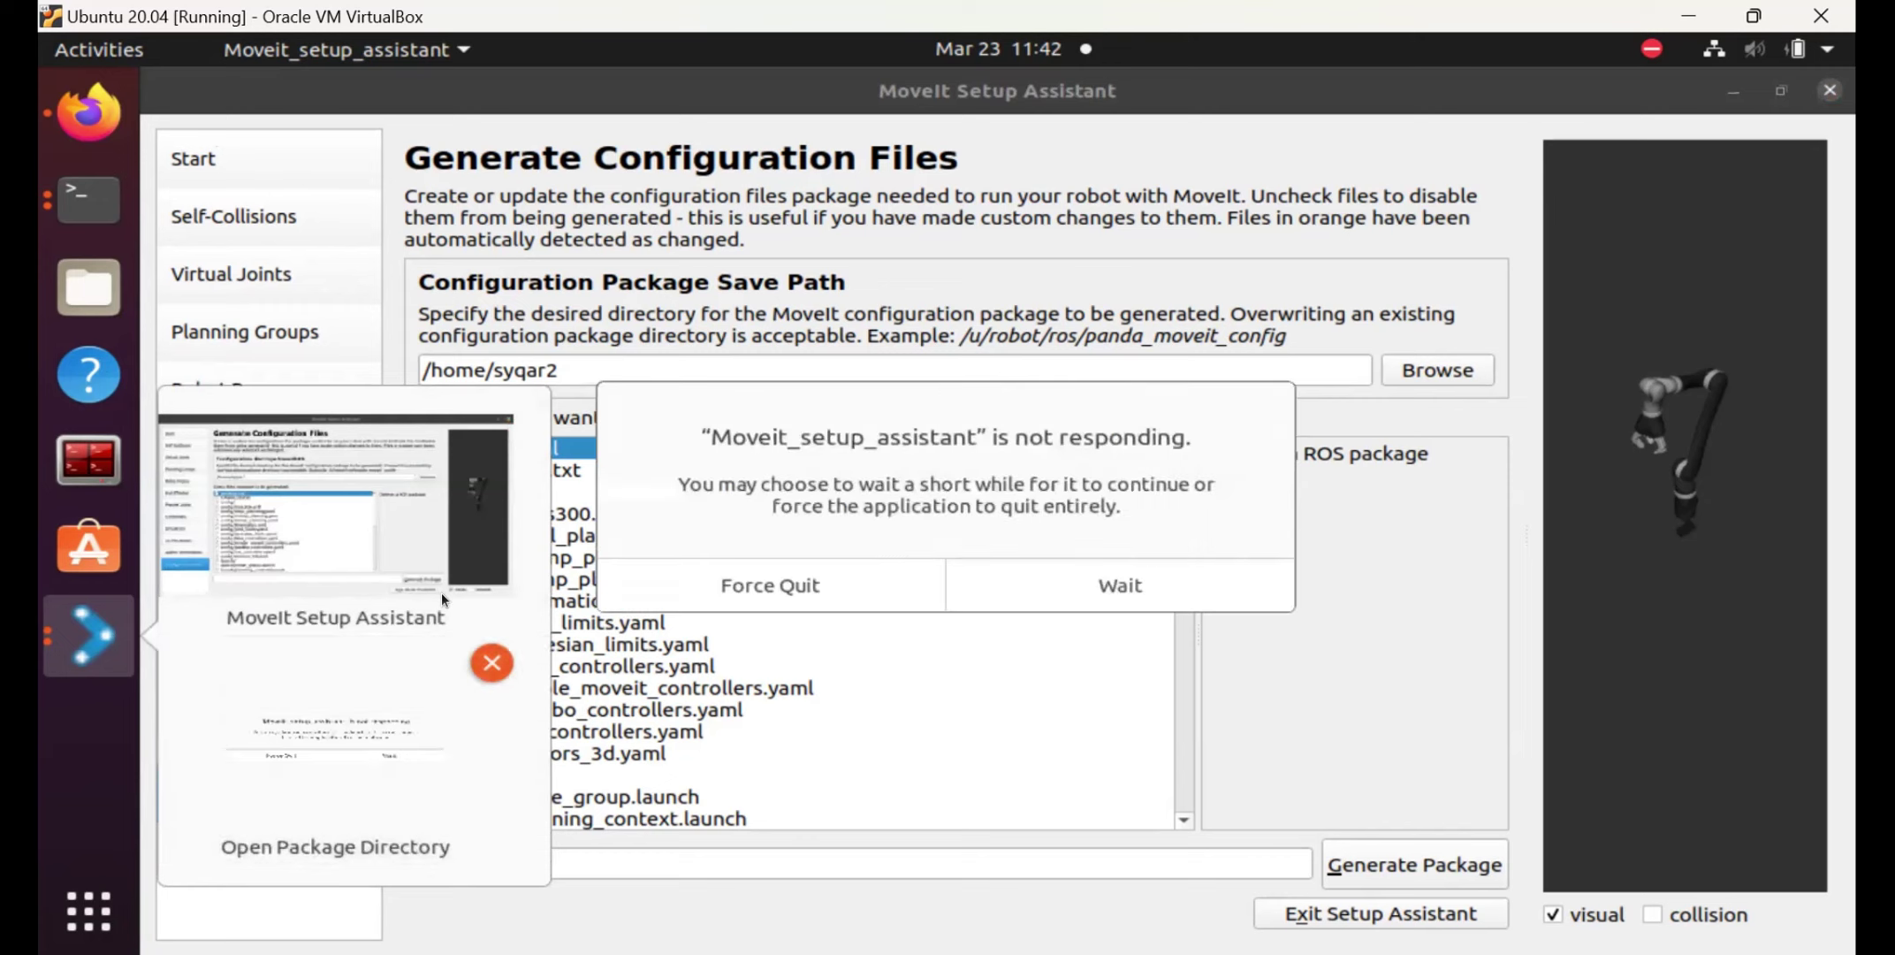
pyautogui.click(403, 763)
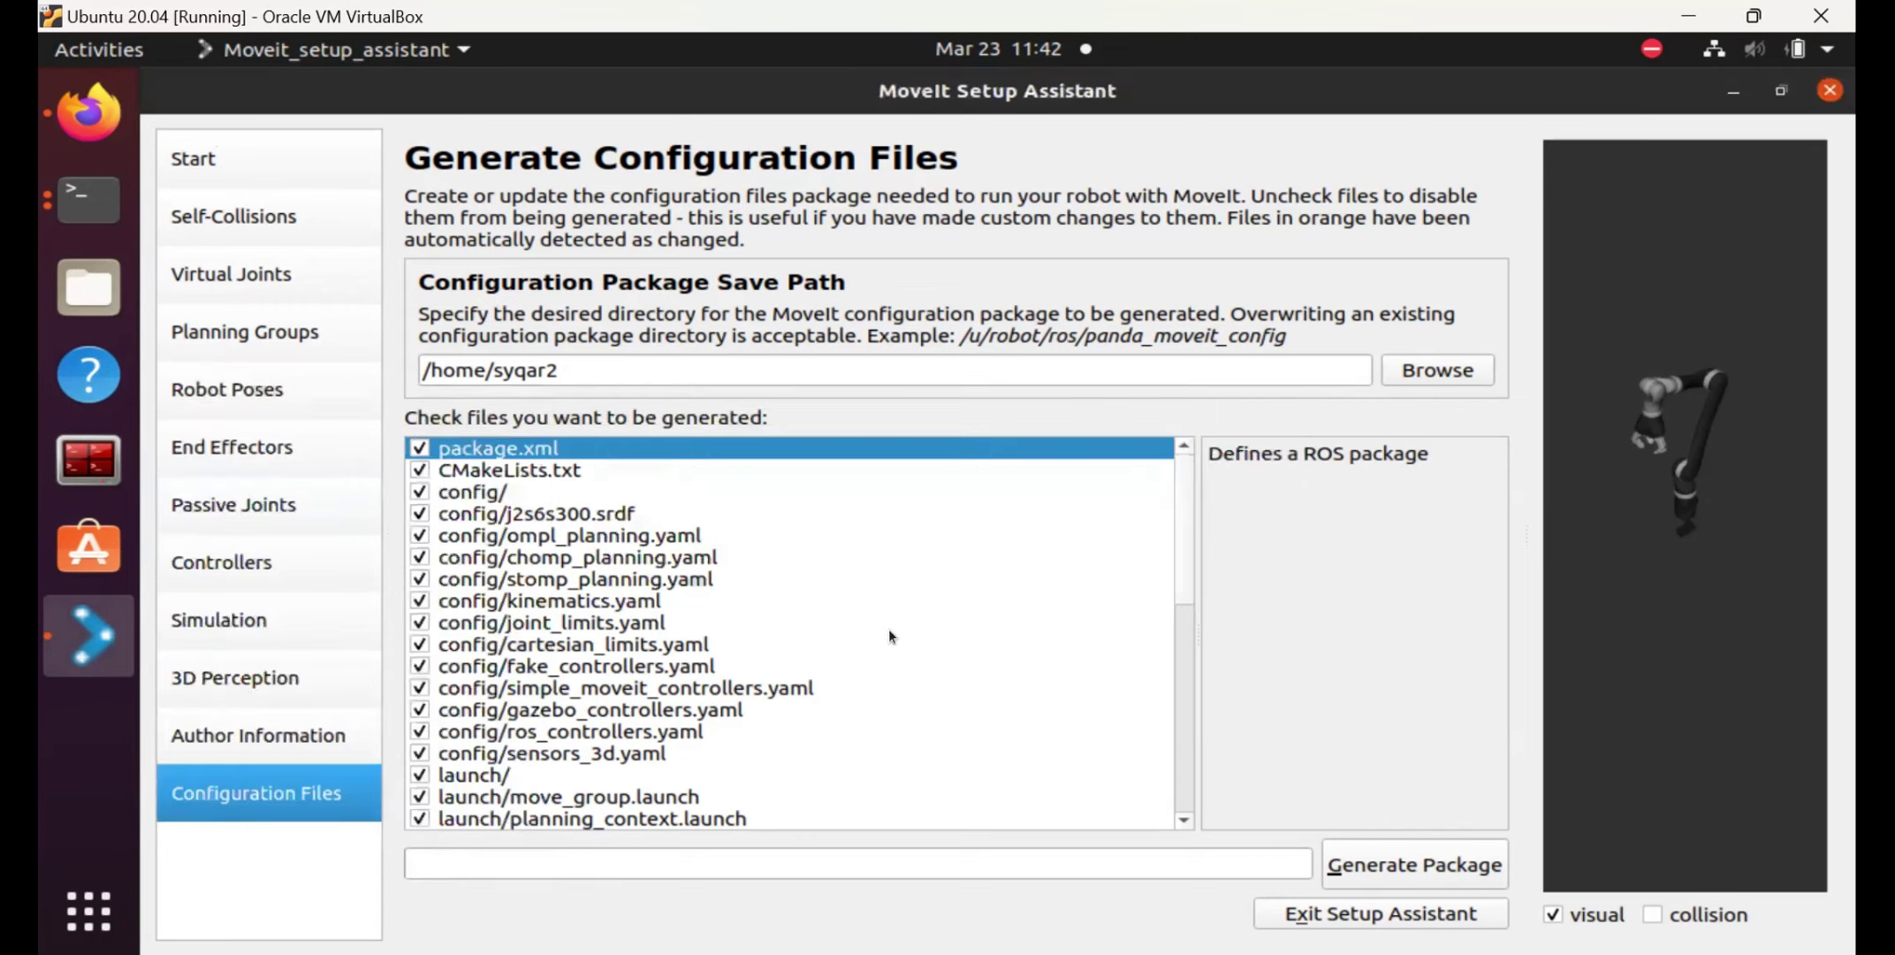
pyautogui.click(872, 372)
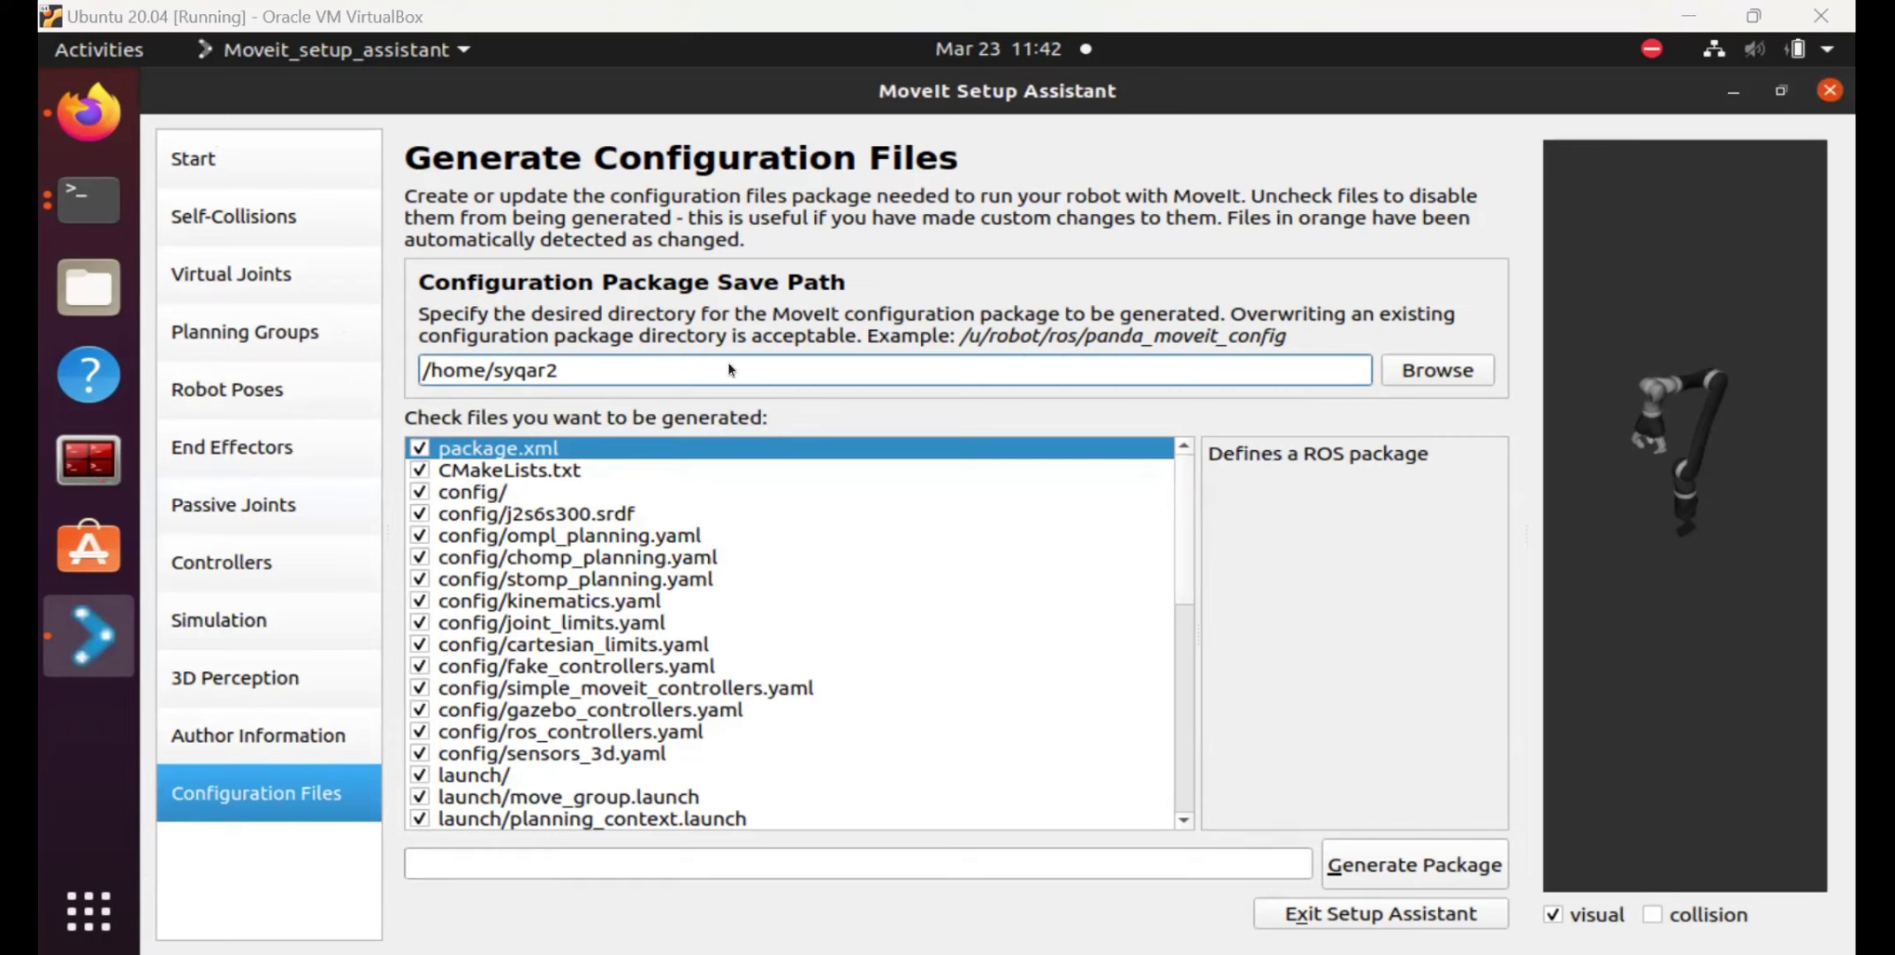
# Append kinova/src/kinova_moveit to the home path in the Configuration Package Save Path field.
pyautogui.write('/')
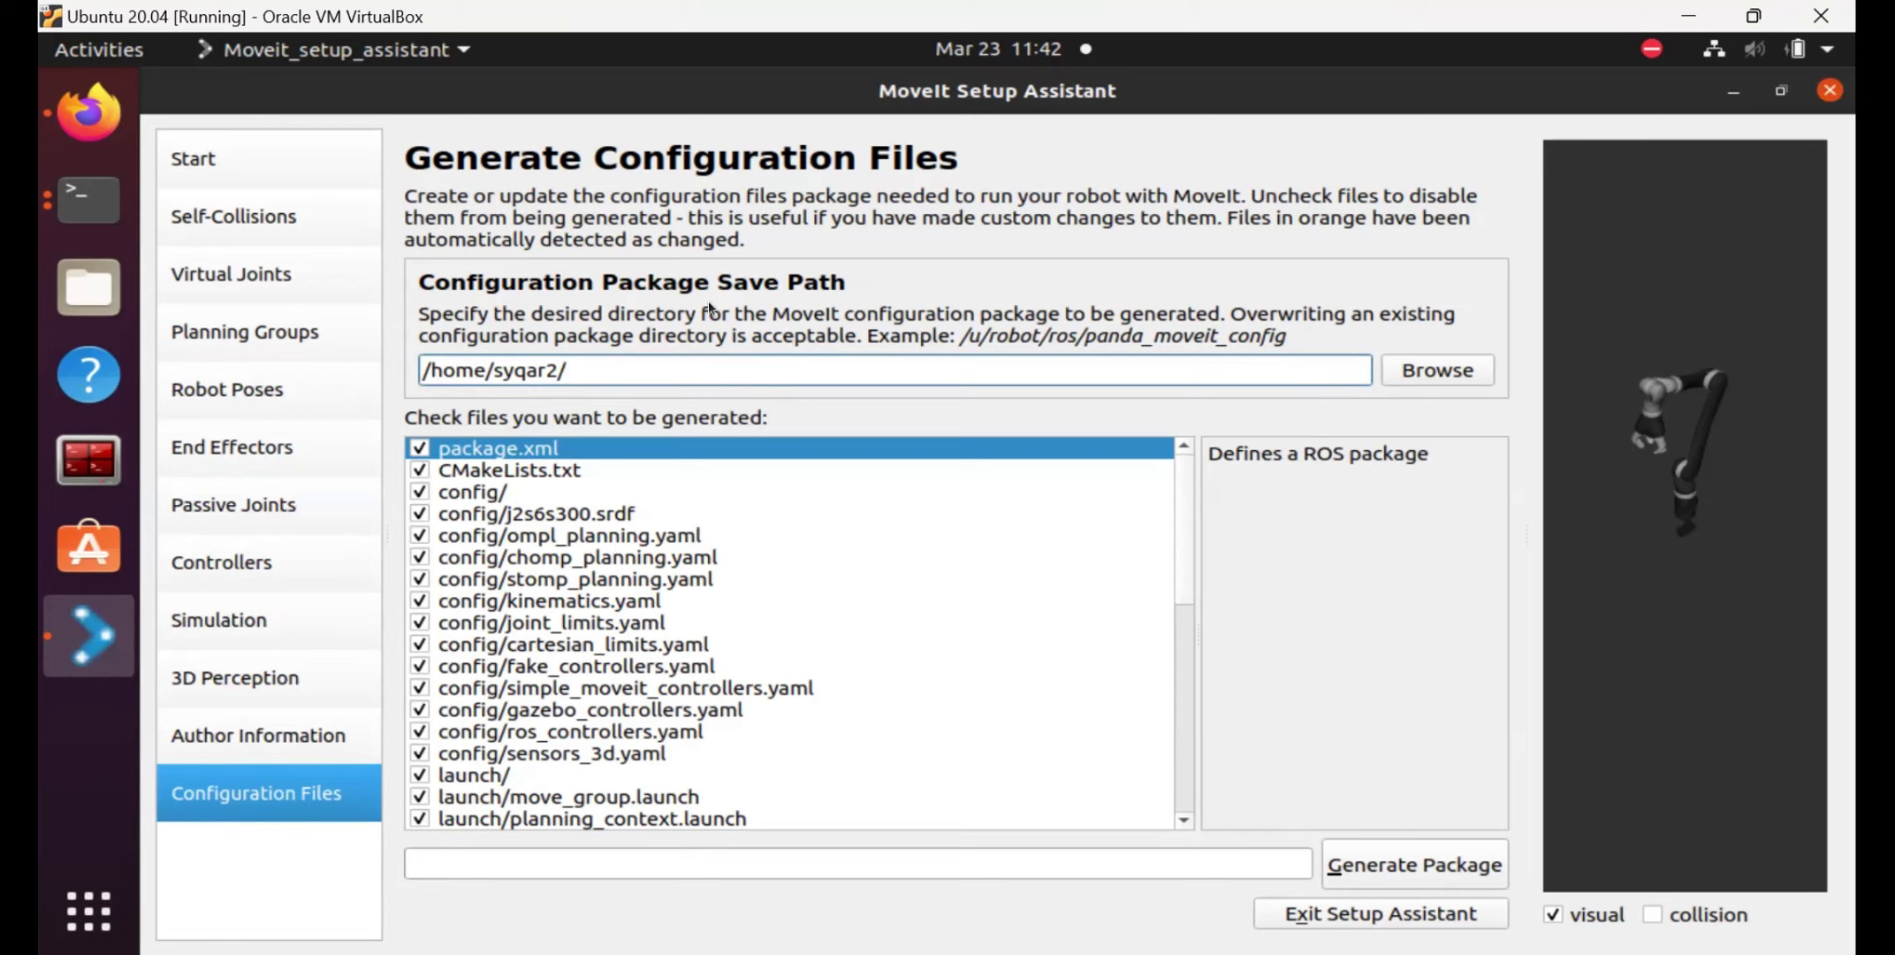
pyautogui.click(108, 302)
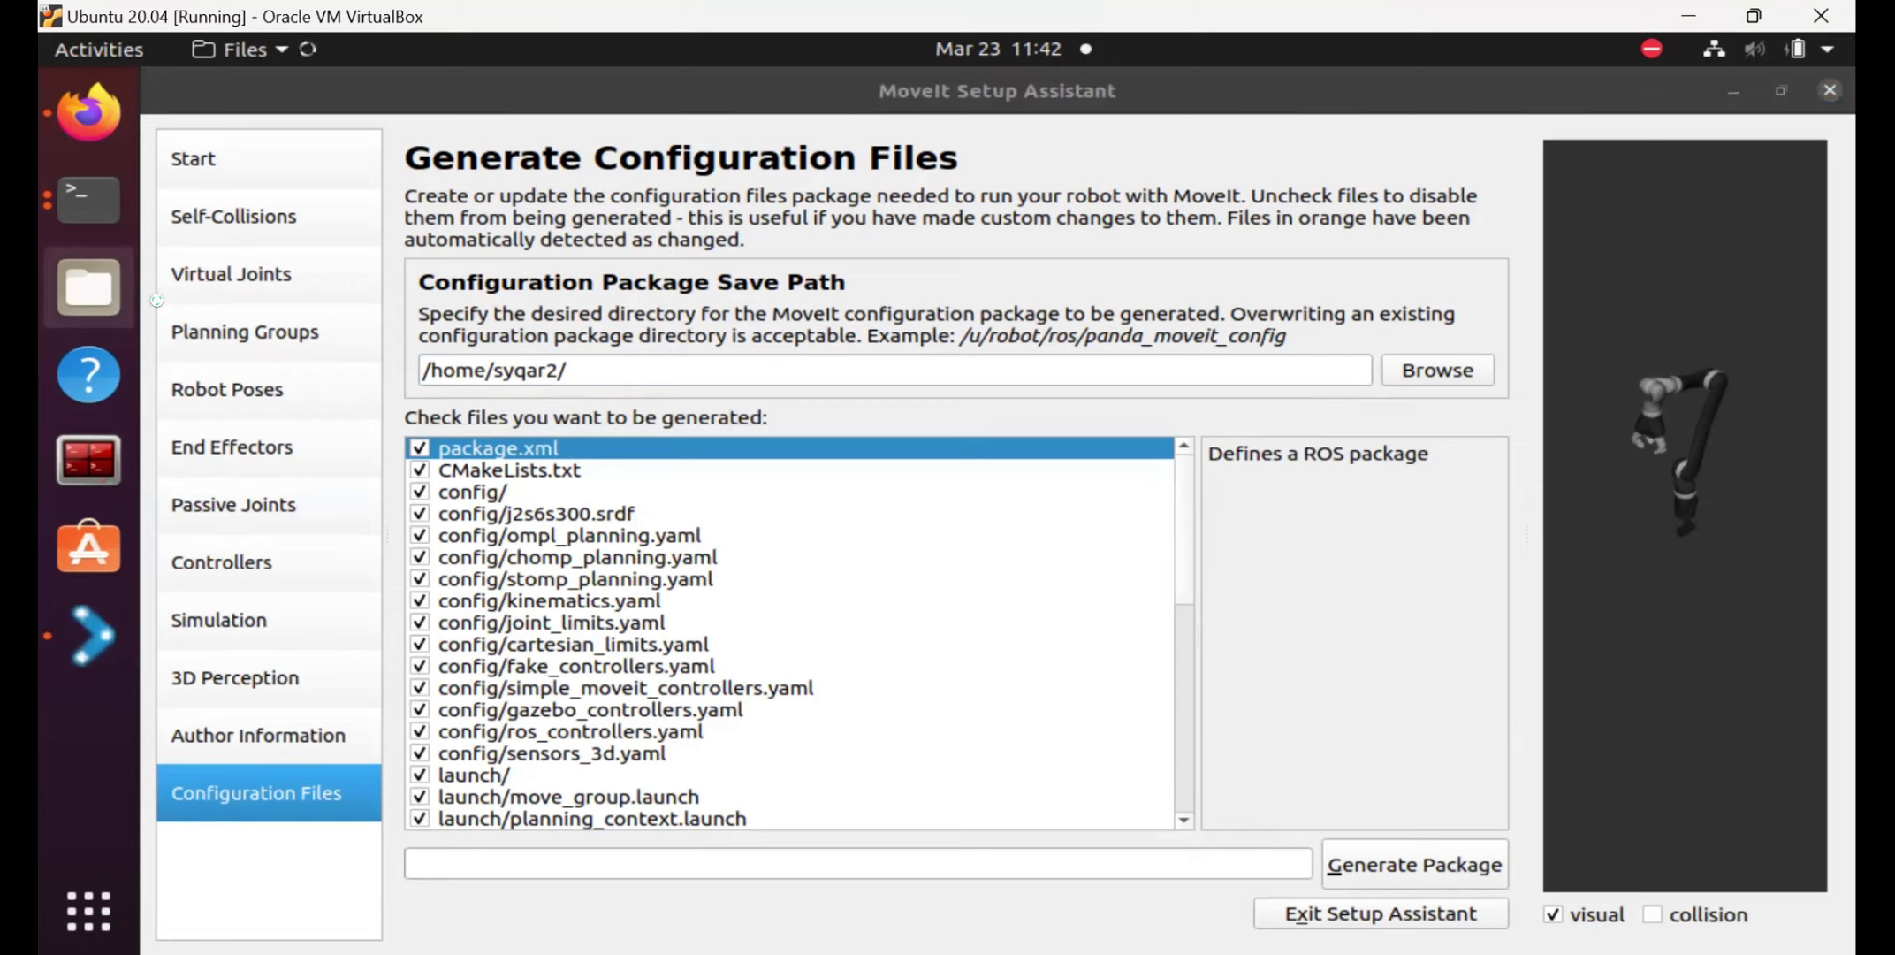
pyautogui.click(645, 372)
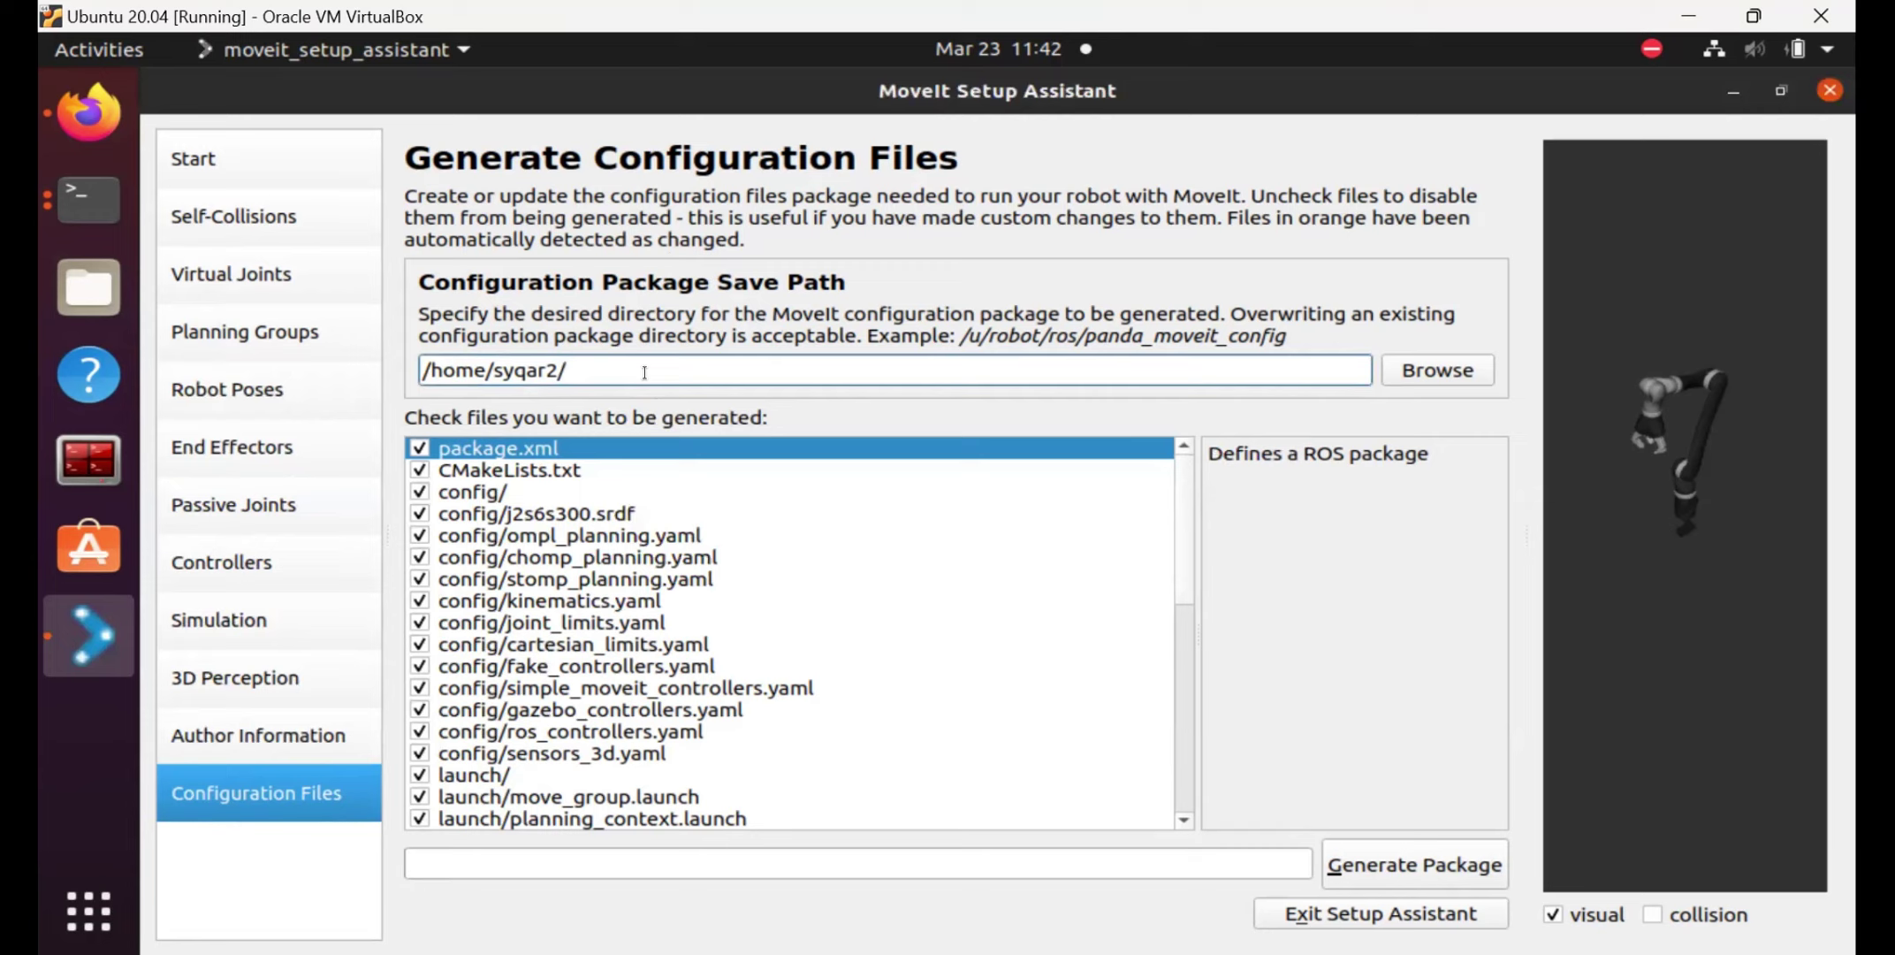
pyautogui.write('kinova')
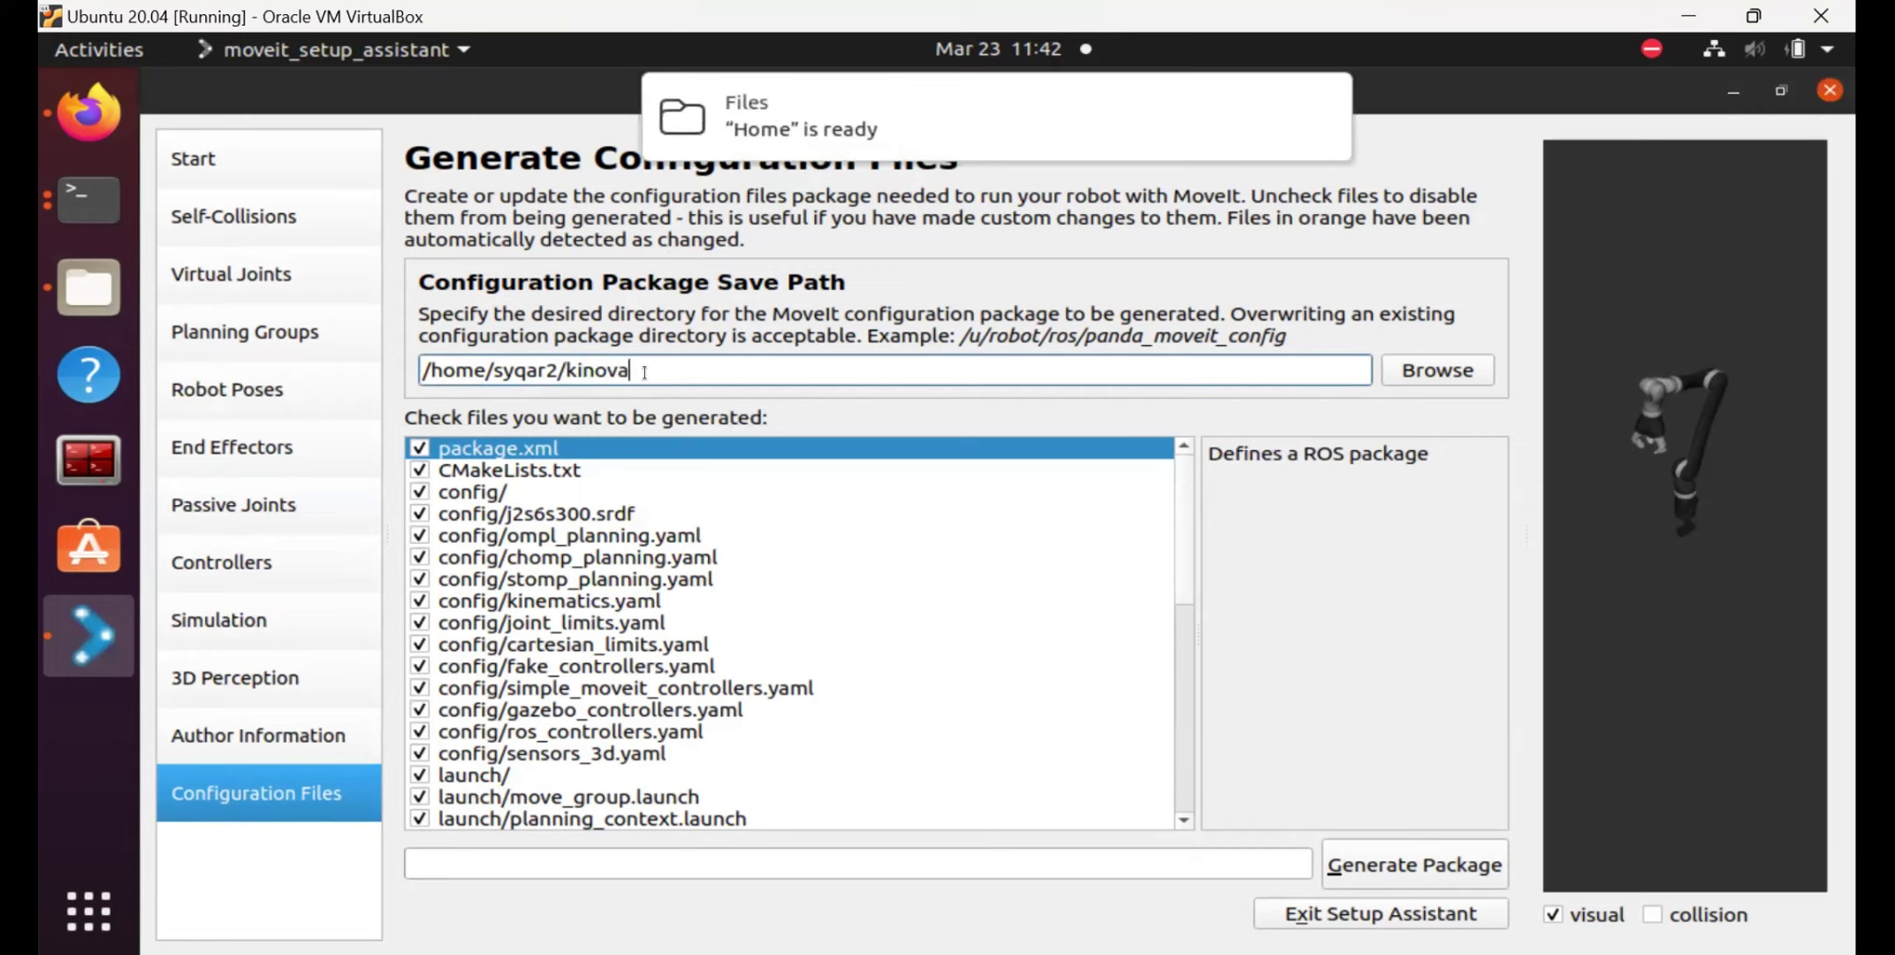
pyautogui.write('/src/')
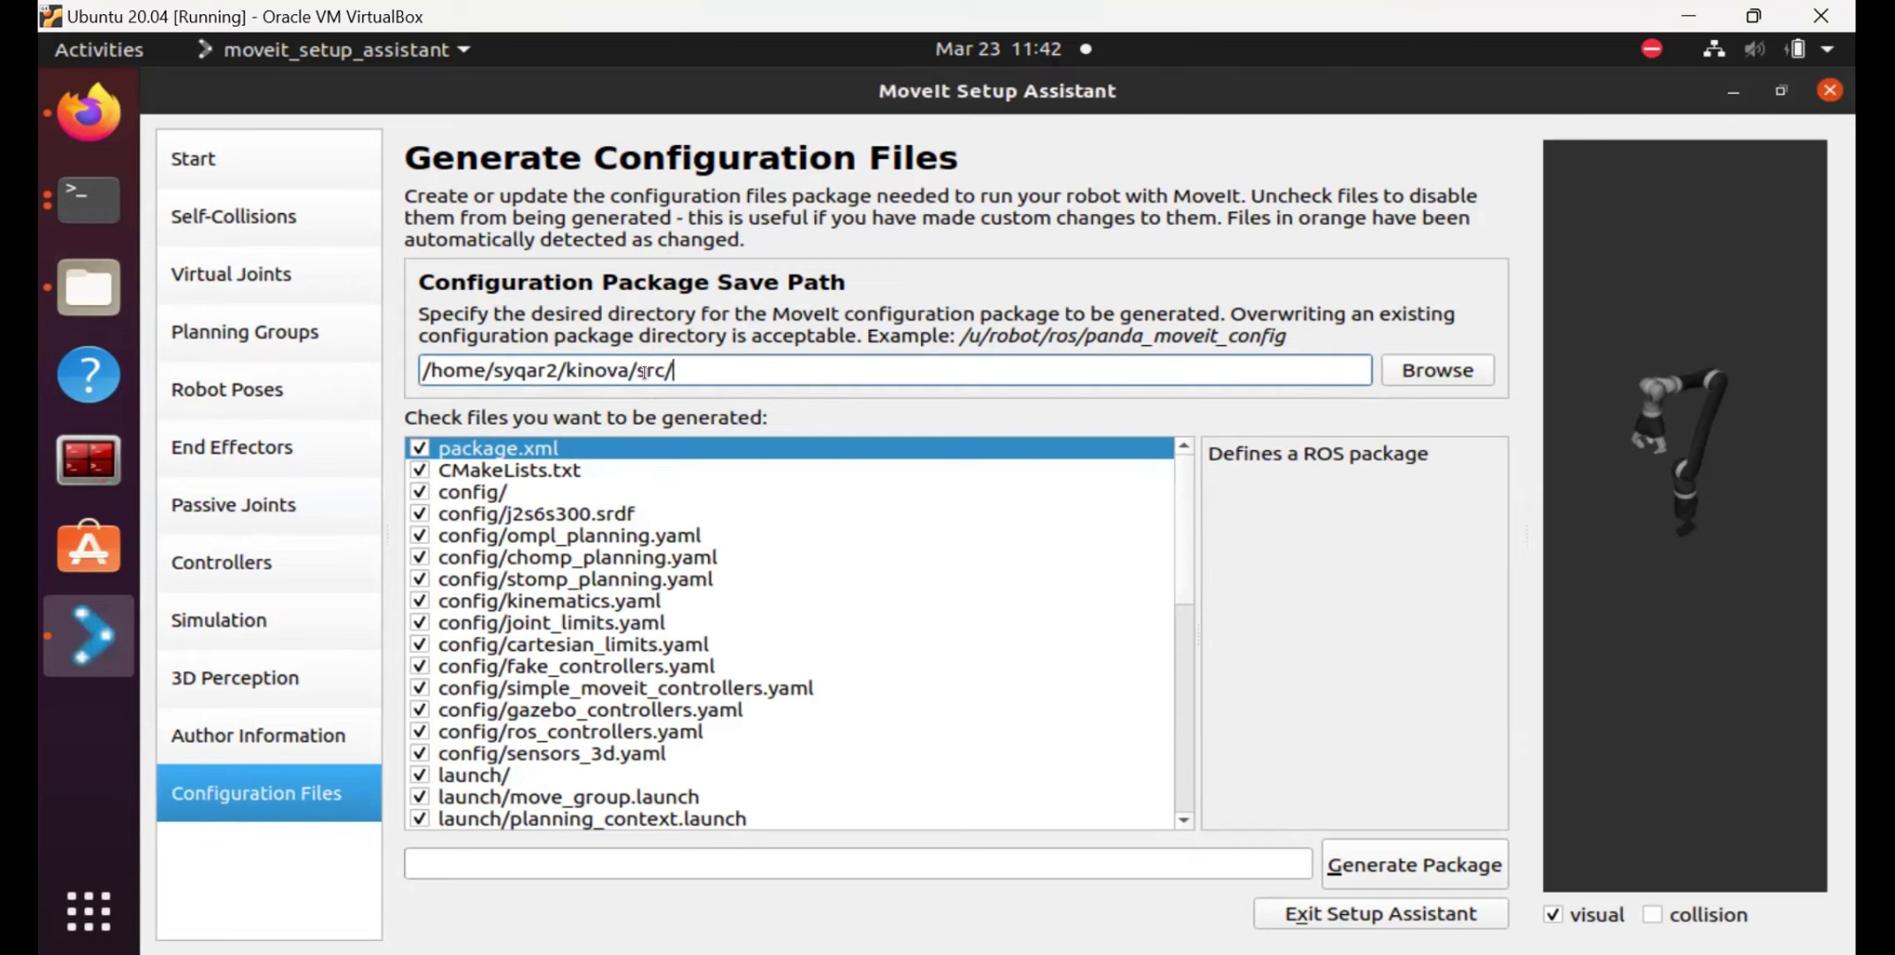
pyautogui.write('kinova_moveit')
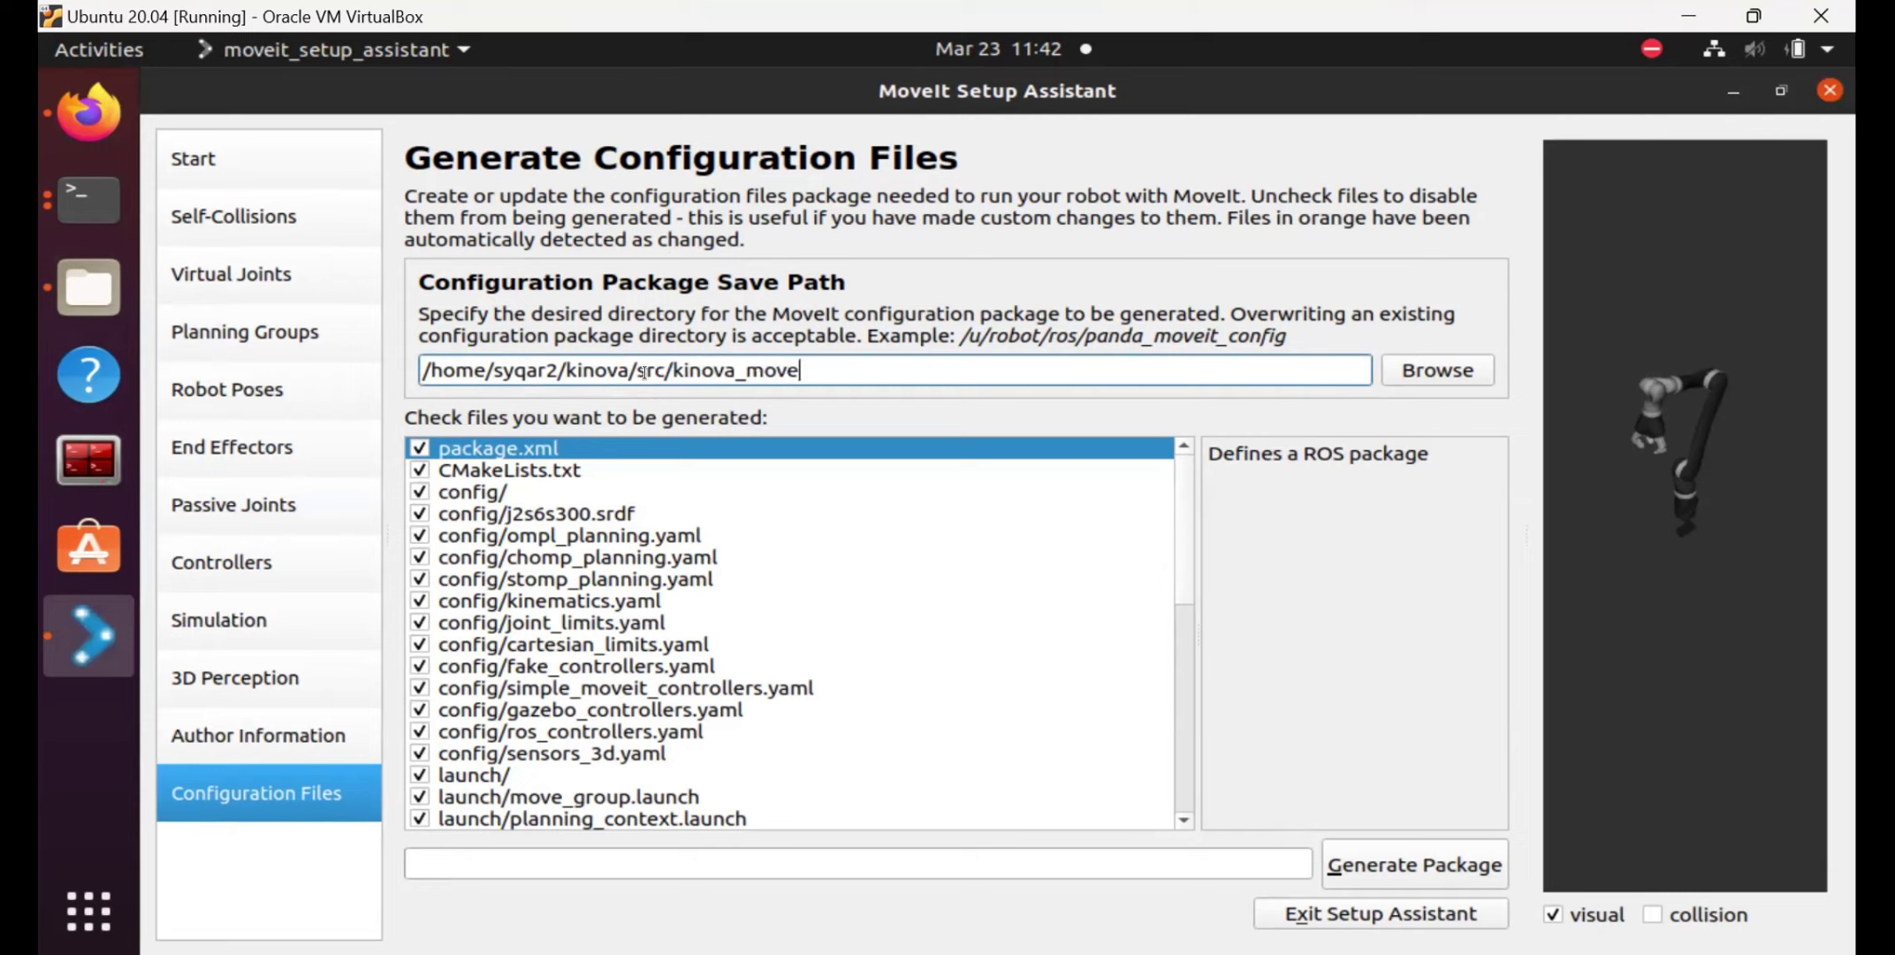
pyautogui.click(88, 290)
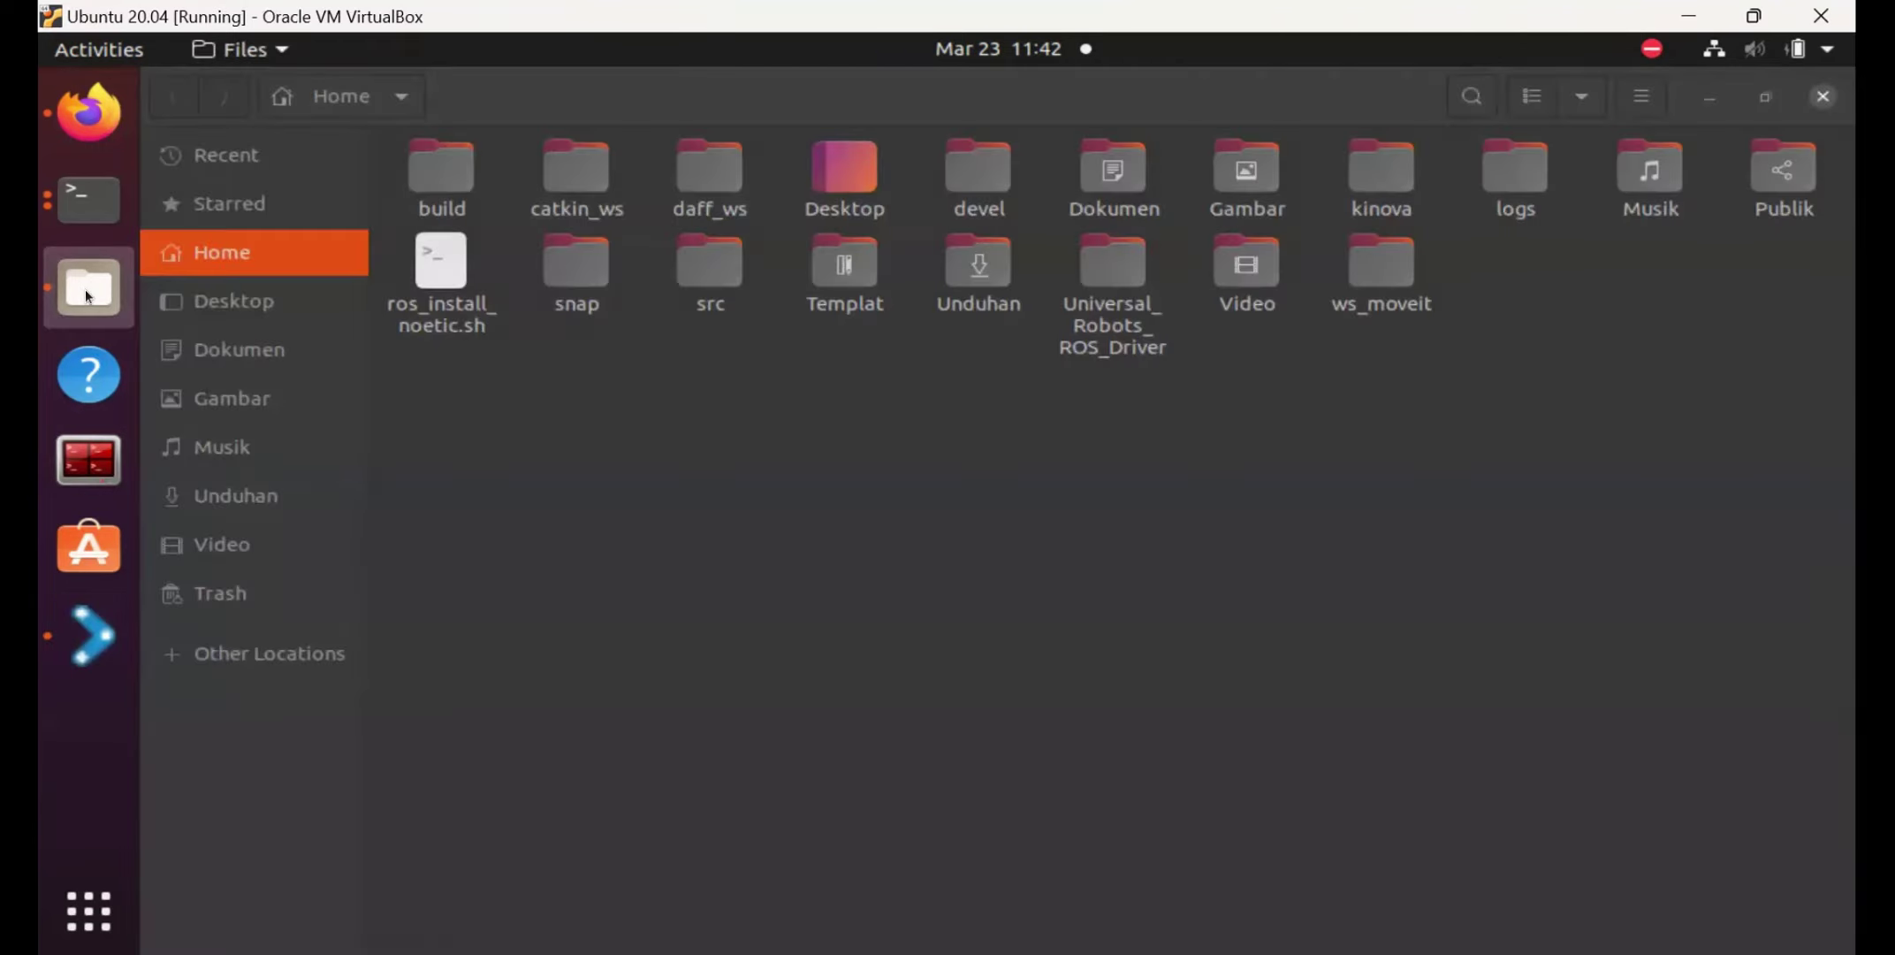
# In Files, open kinova, then src, then the kinova_moveit folder.
pyautogui.doubleClick(1352, 175)
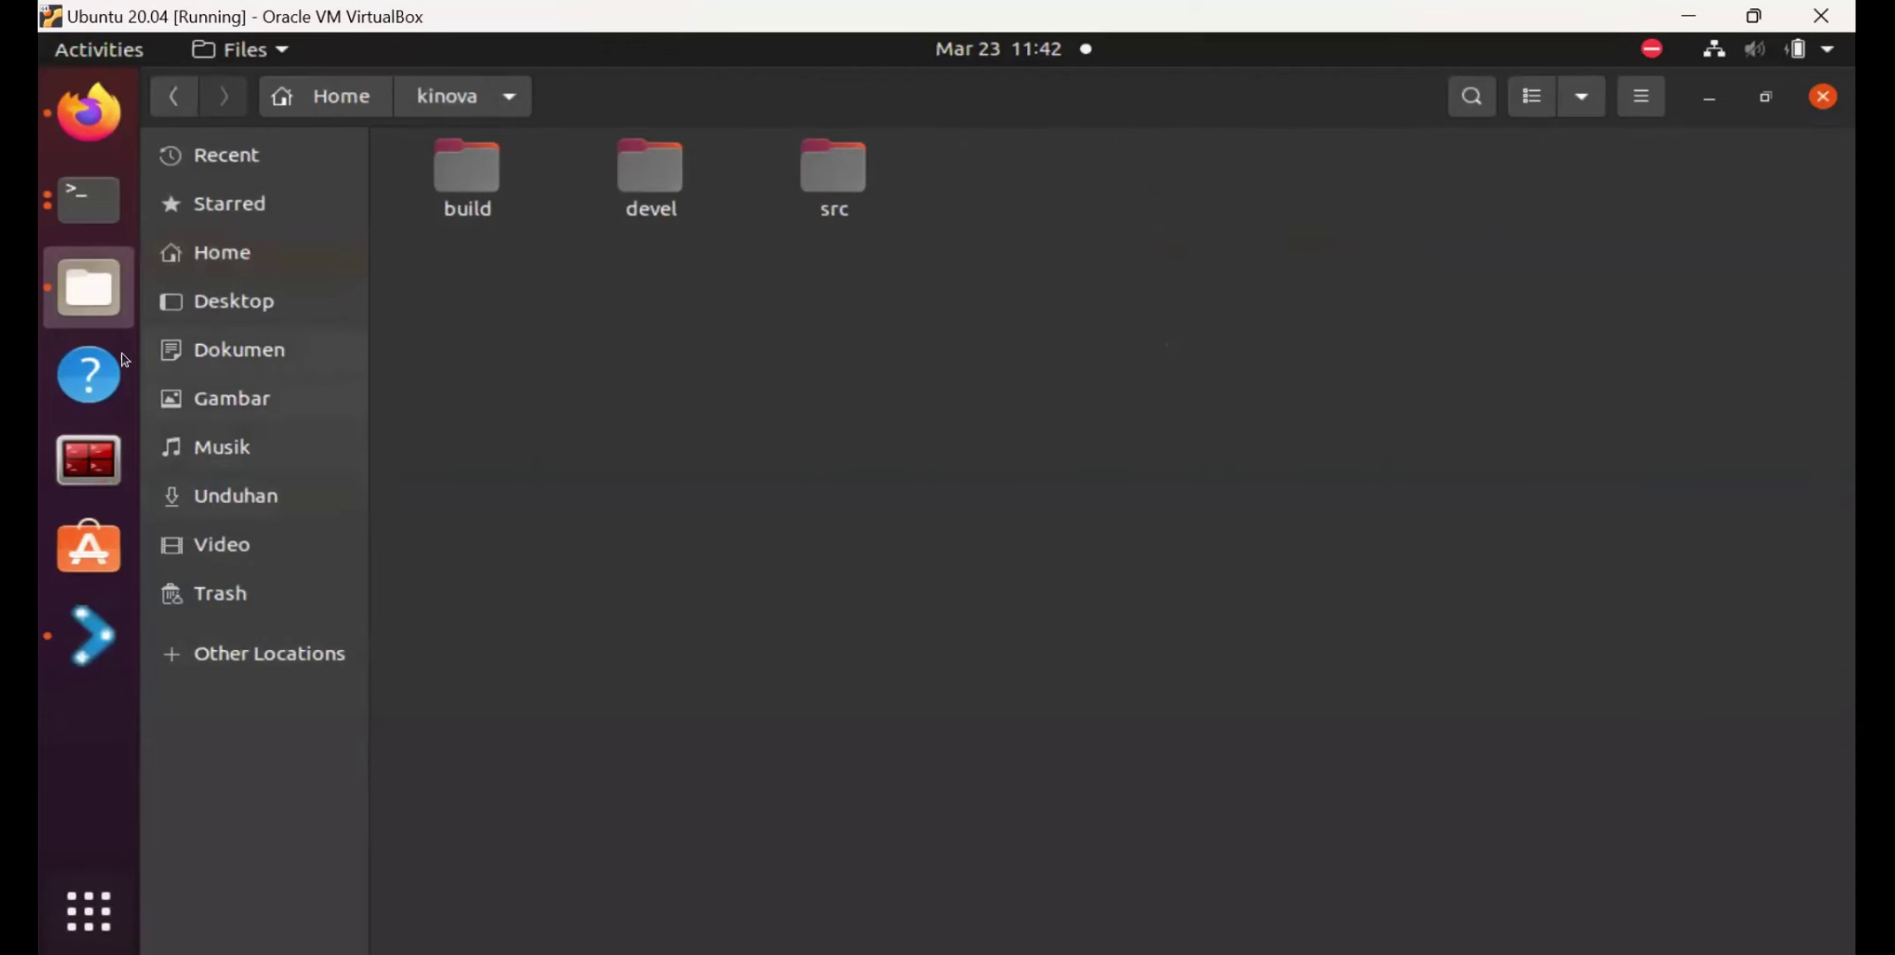
pyautogui.click(85, 661)
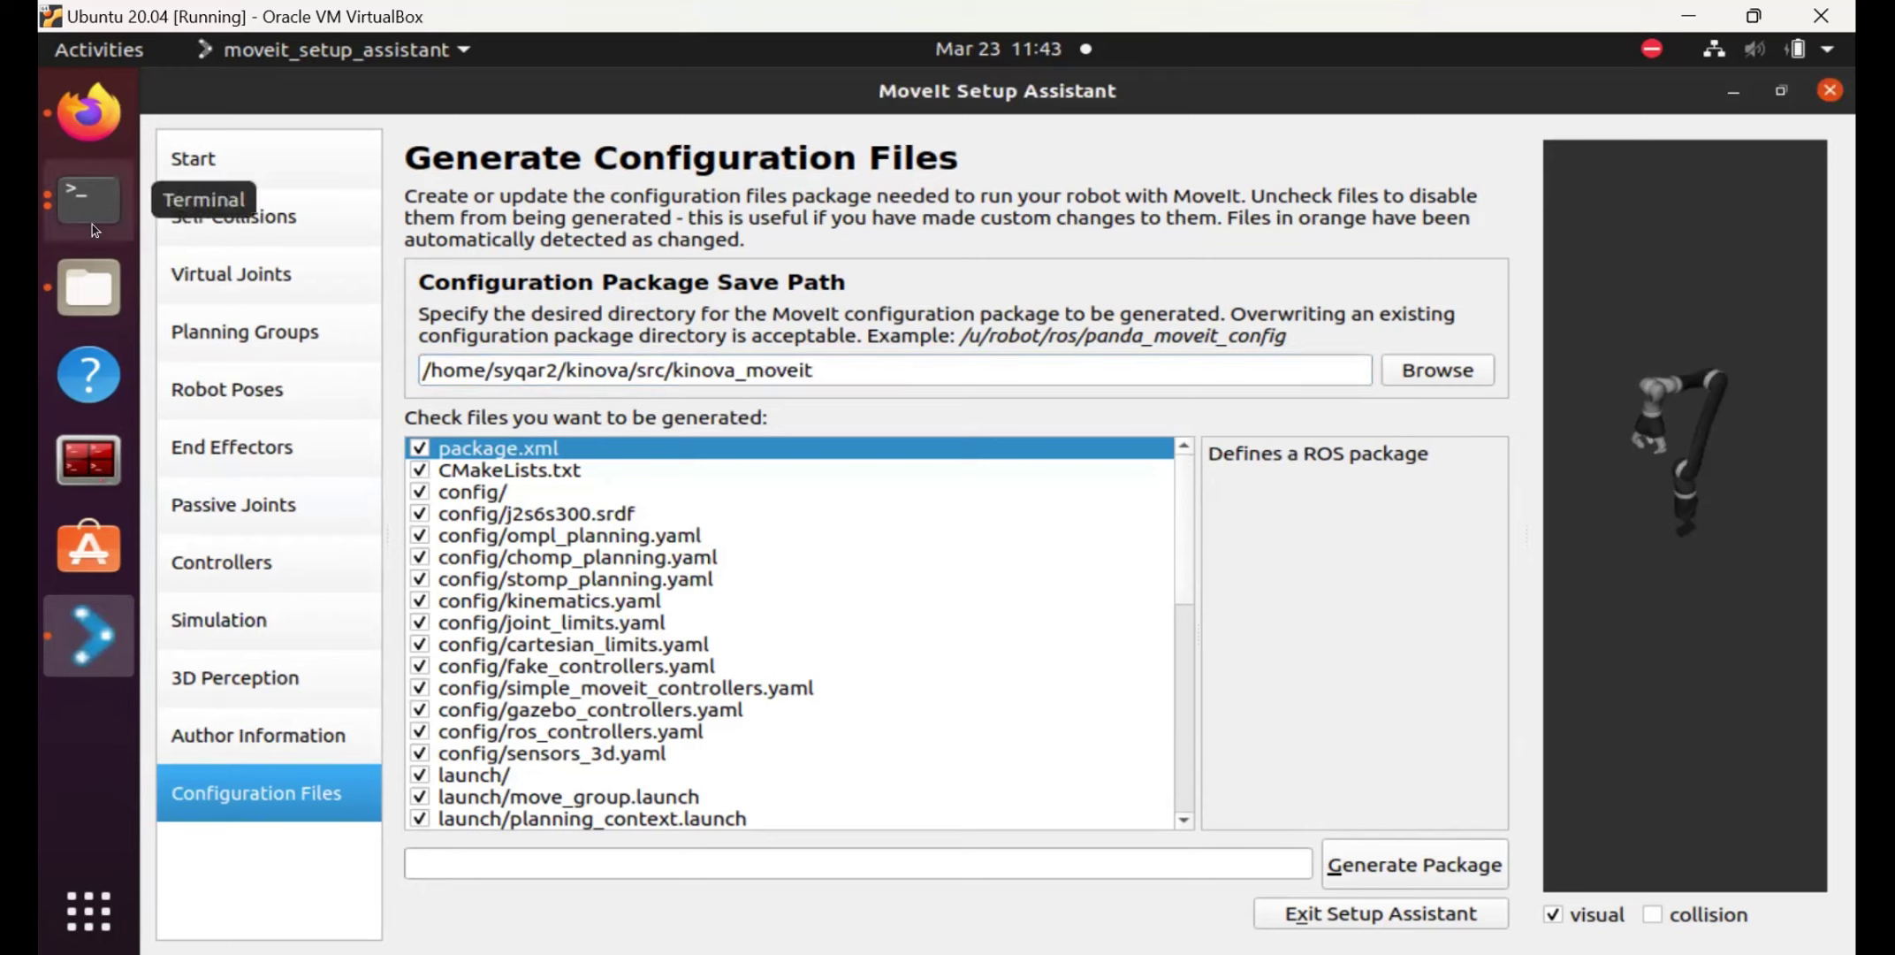
pyautogui.click(97, 276)
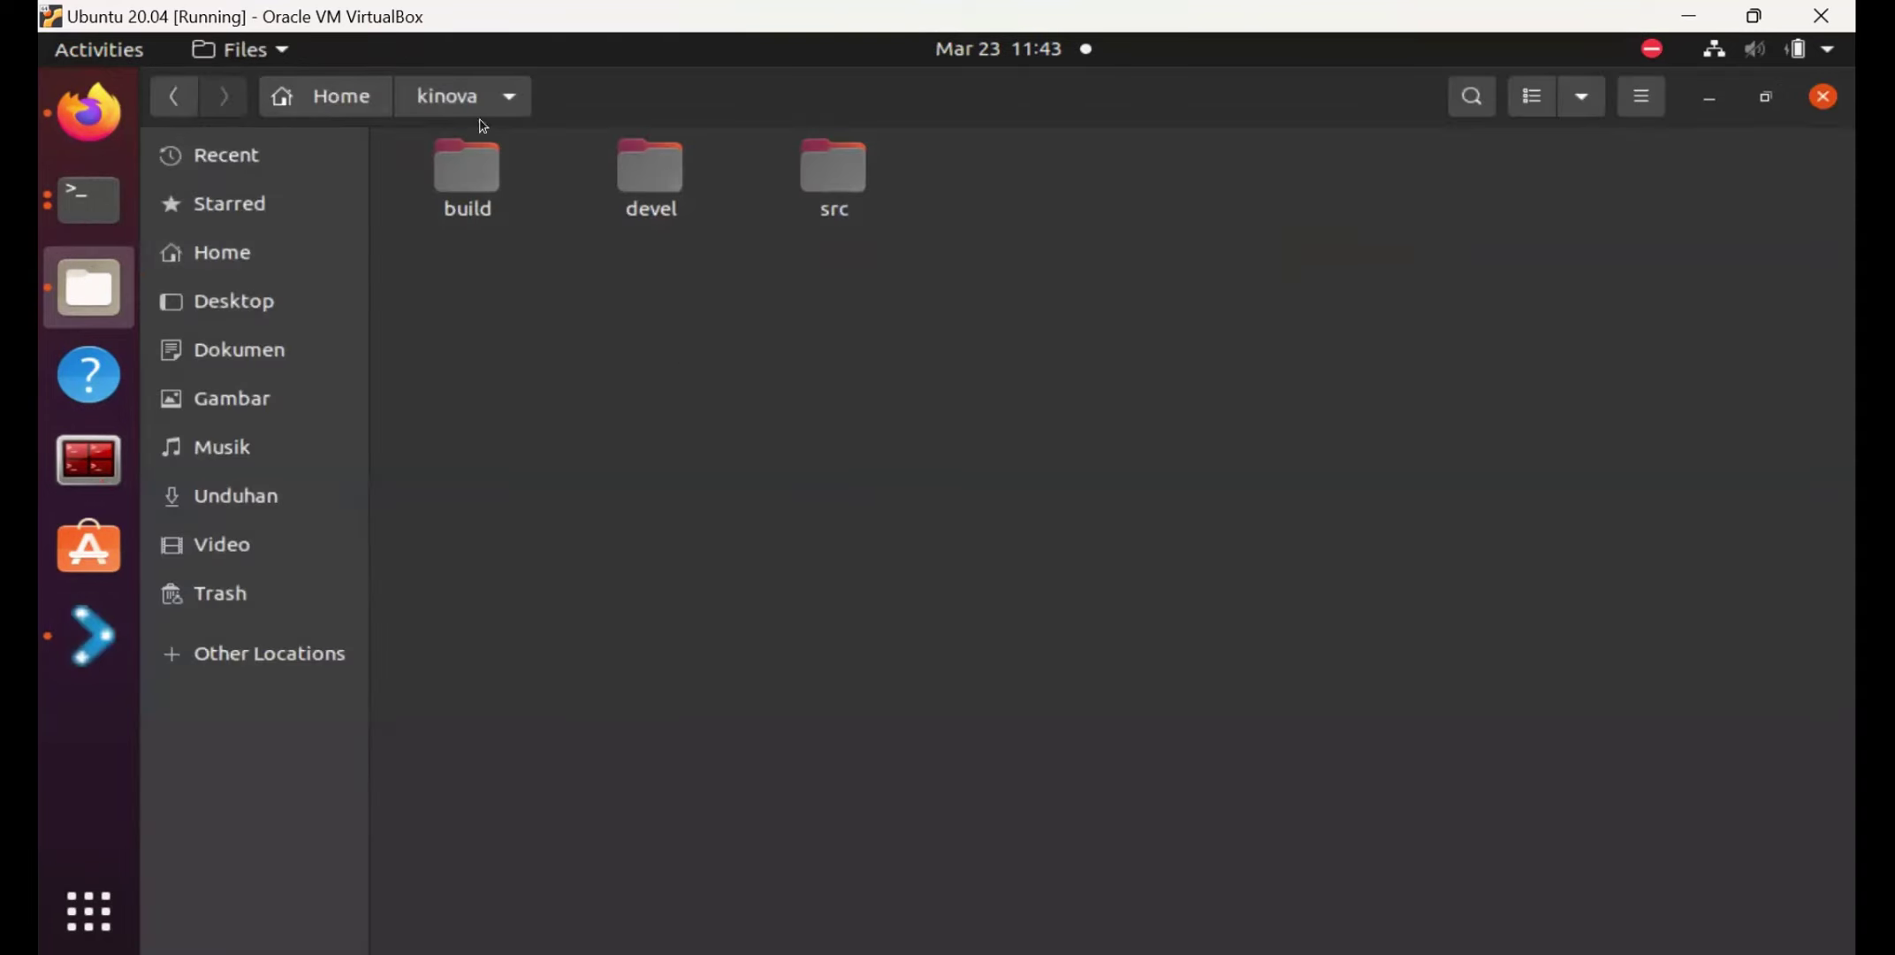
pyautogui.doubleClick(833, 182)
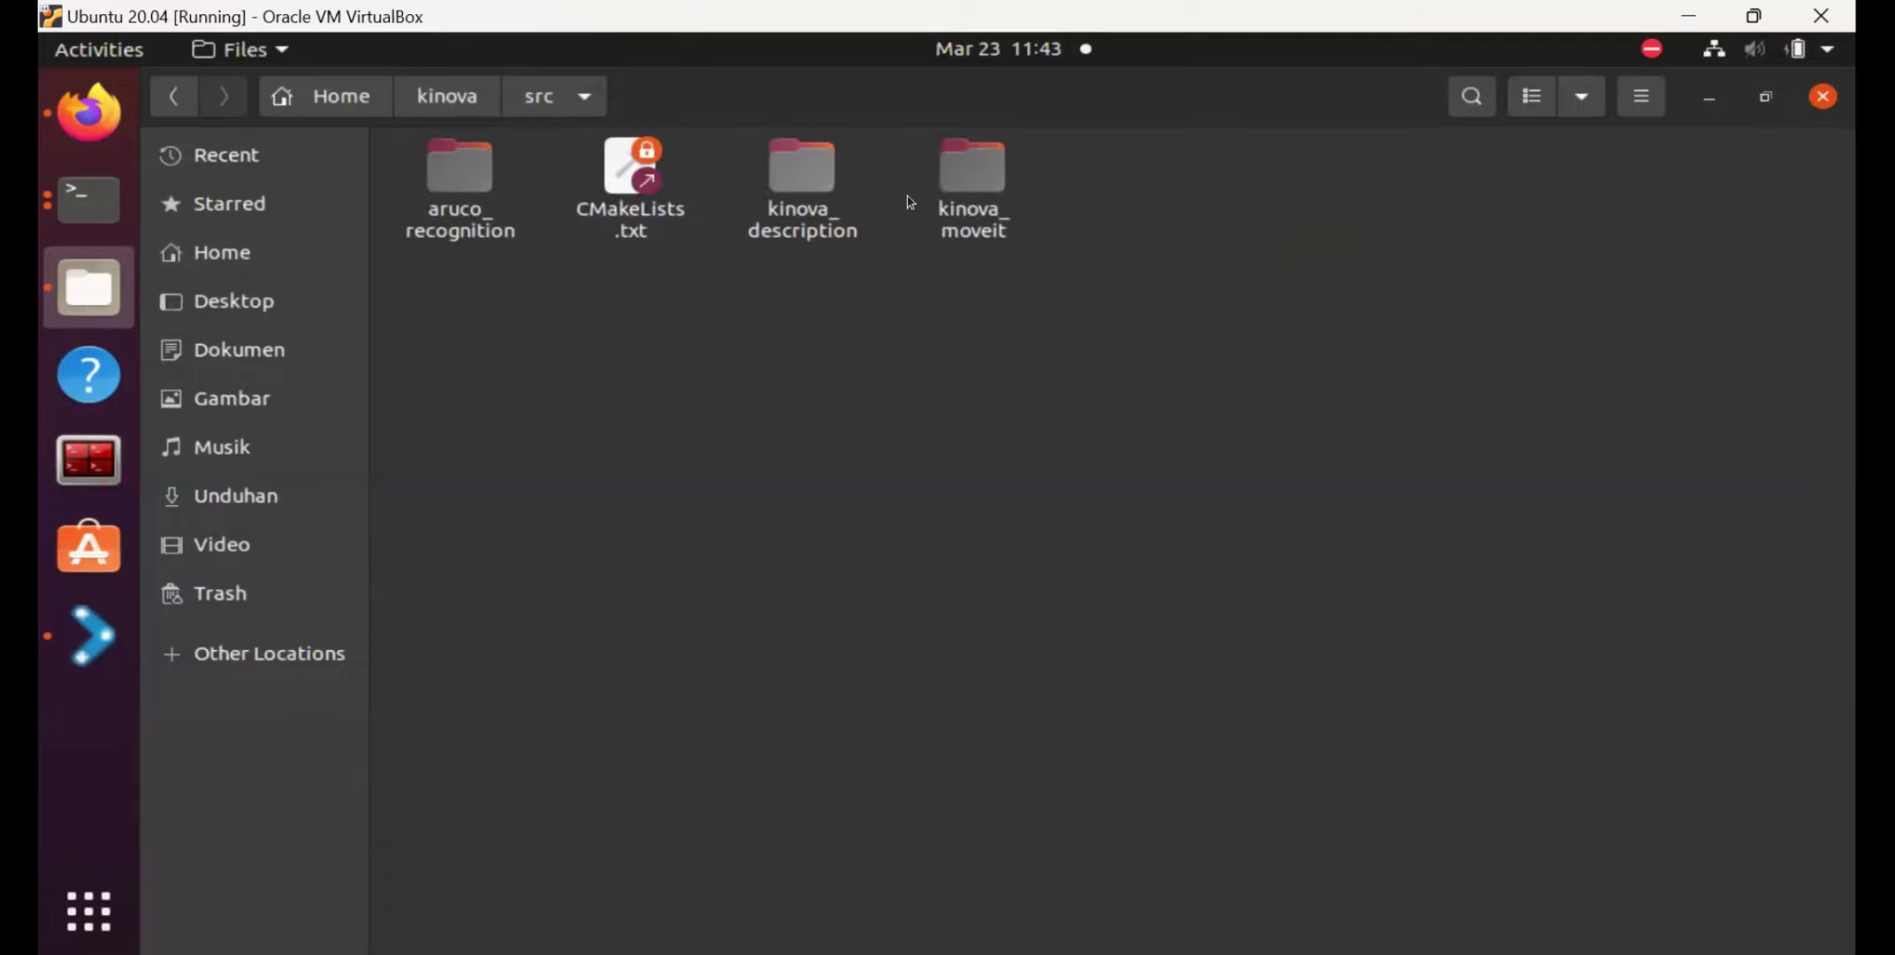
pyautogui.click(969, 207)
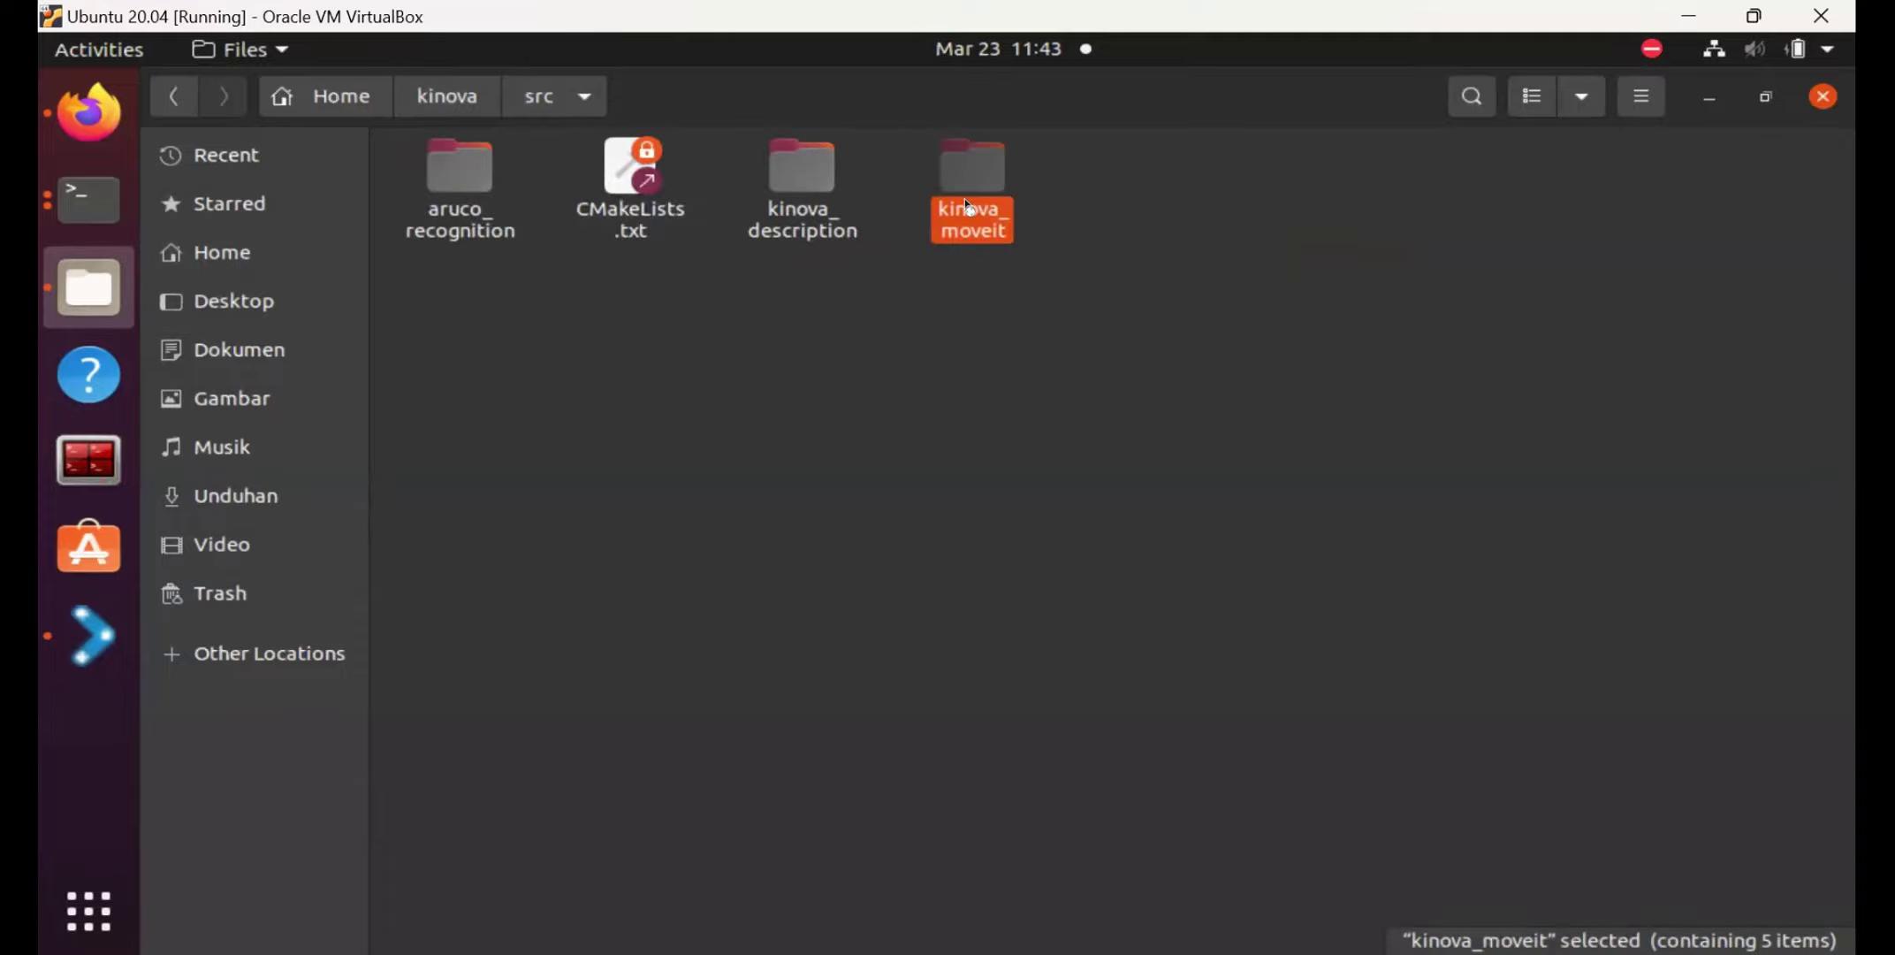
pyautogui.doubleClick(969, 207)
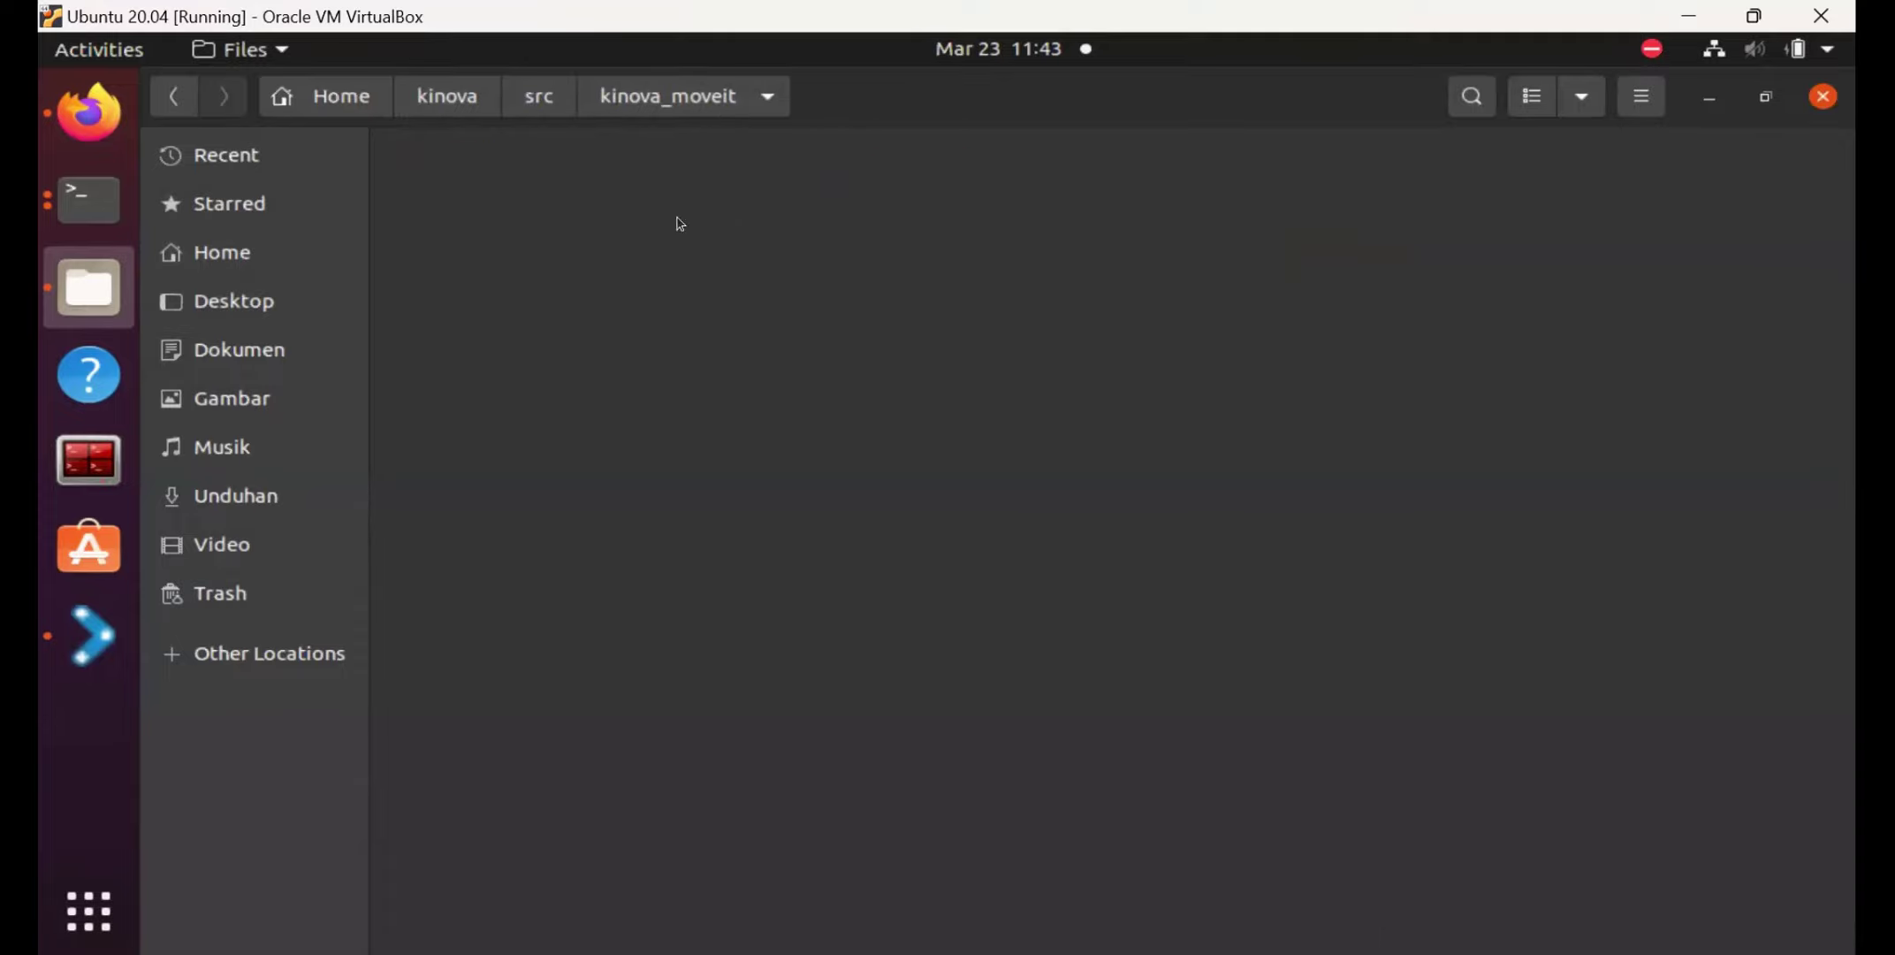
# Bring MoveIt Setup Assistant back to the front from the dock.
pyautogui.click(85, 196)
pyautogui.click(89, 637)
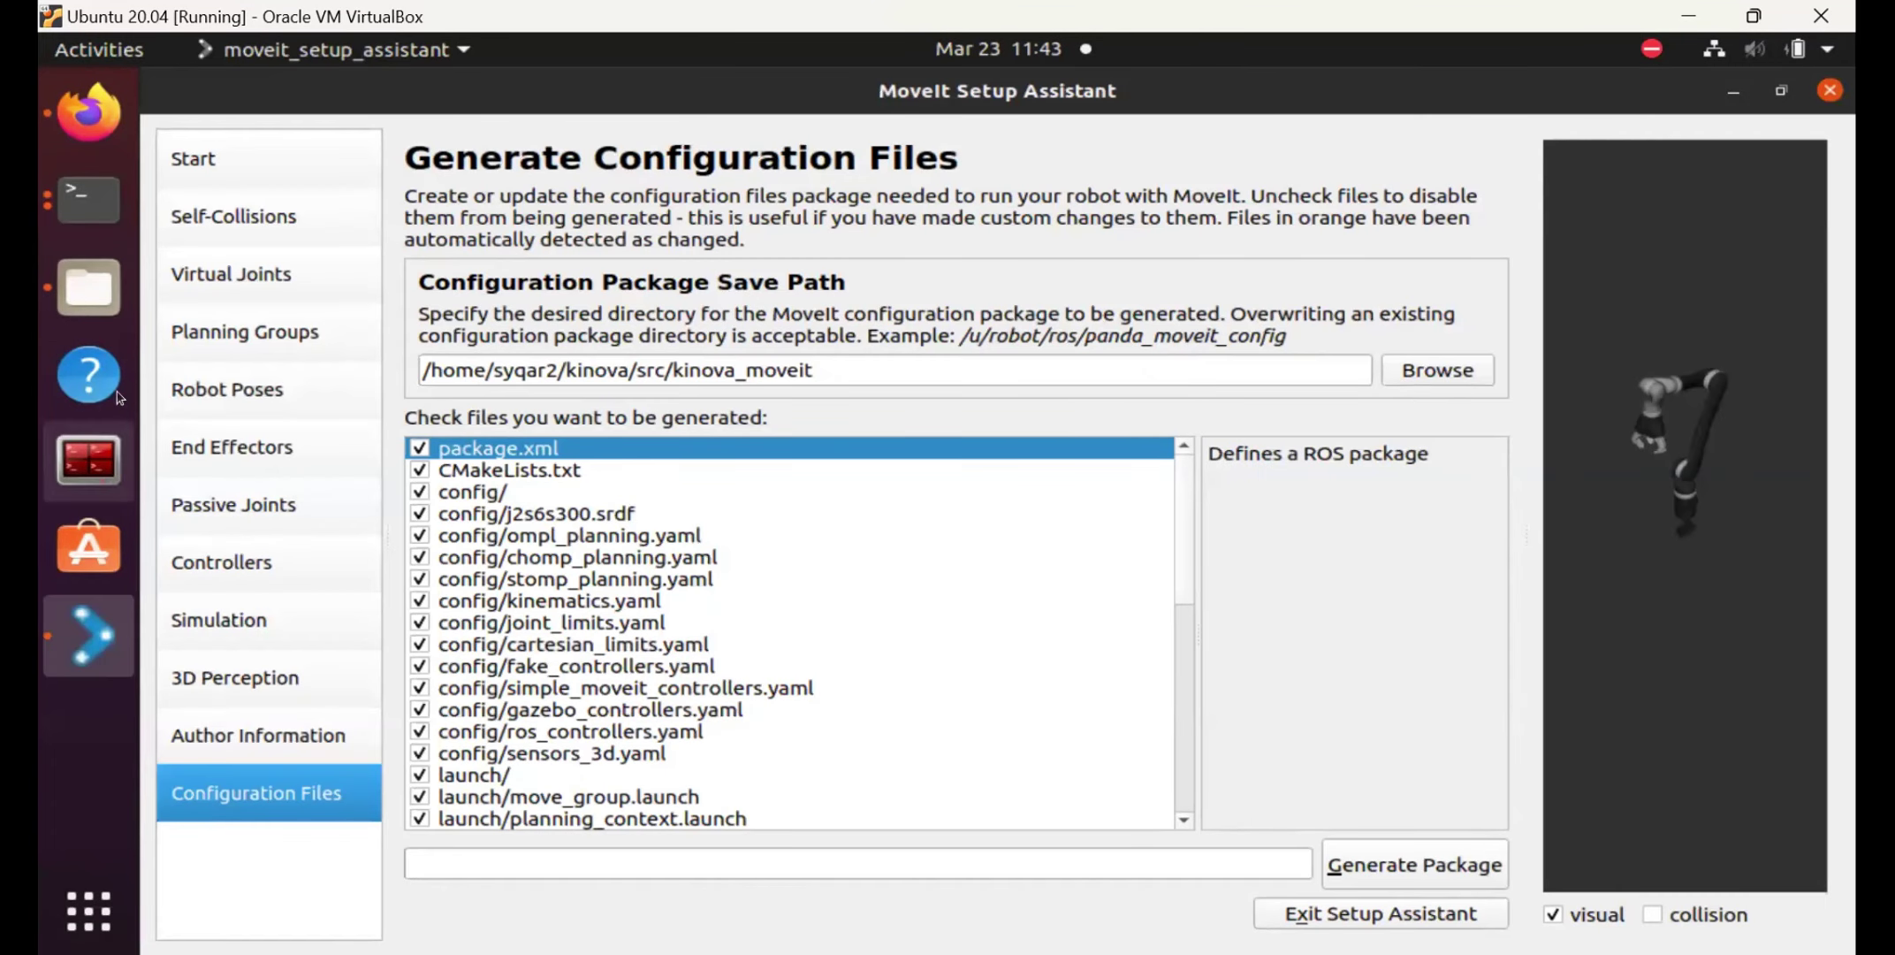
pyautogui.click(95, 631)
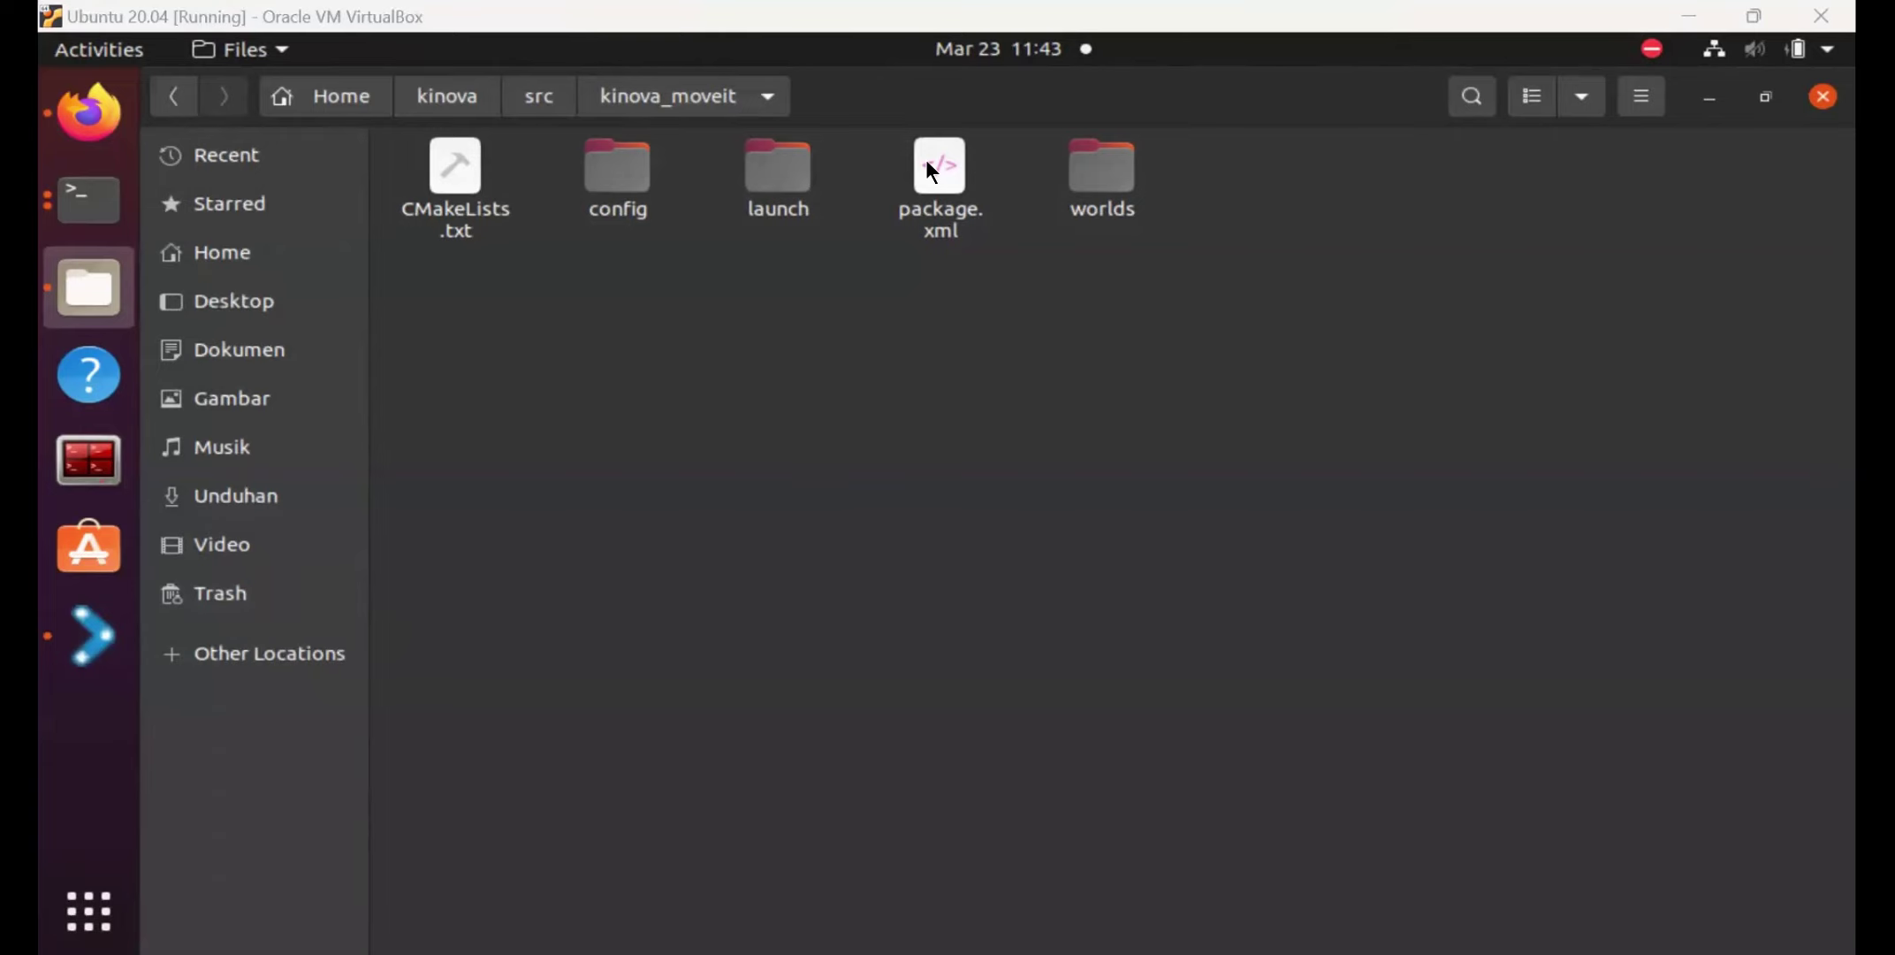
pyautogui.click(96, 626)
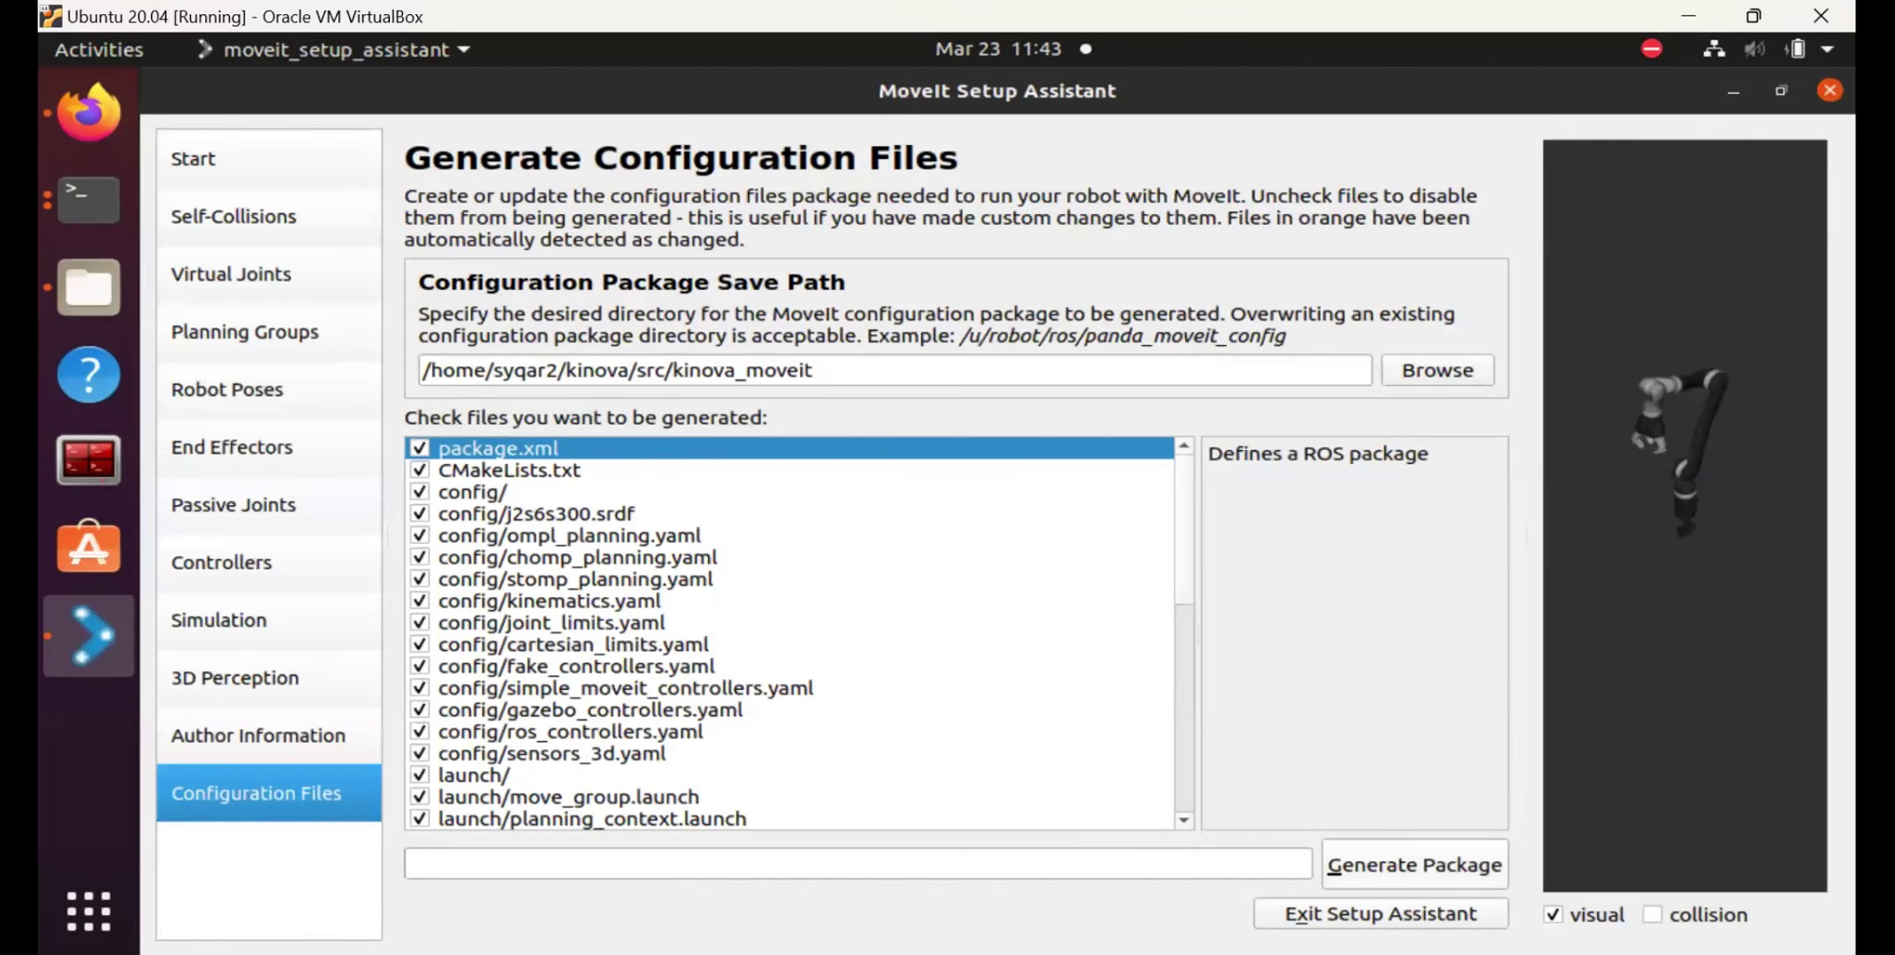
# Generate the package, confirming the overwrite of the existing kinova_moveit package.
pyautogui.click(1395, 861)
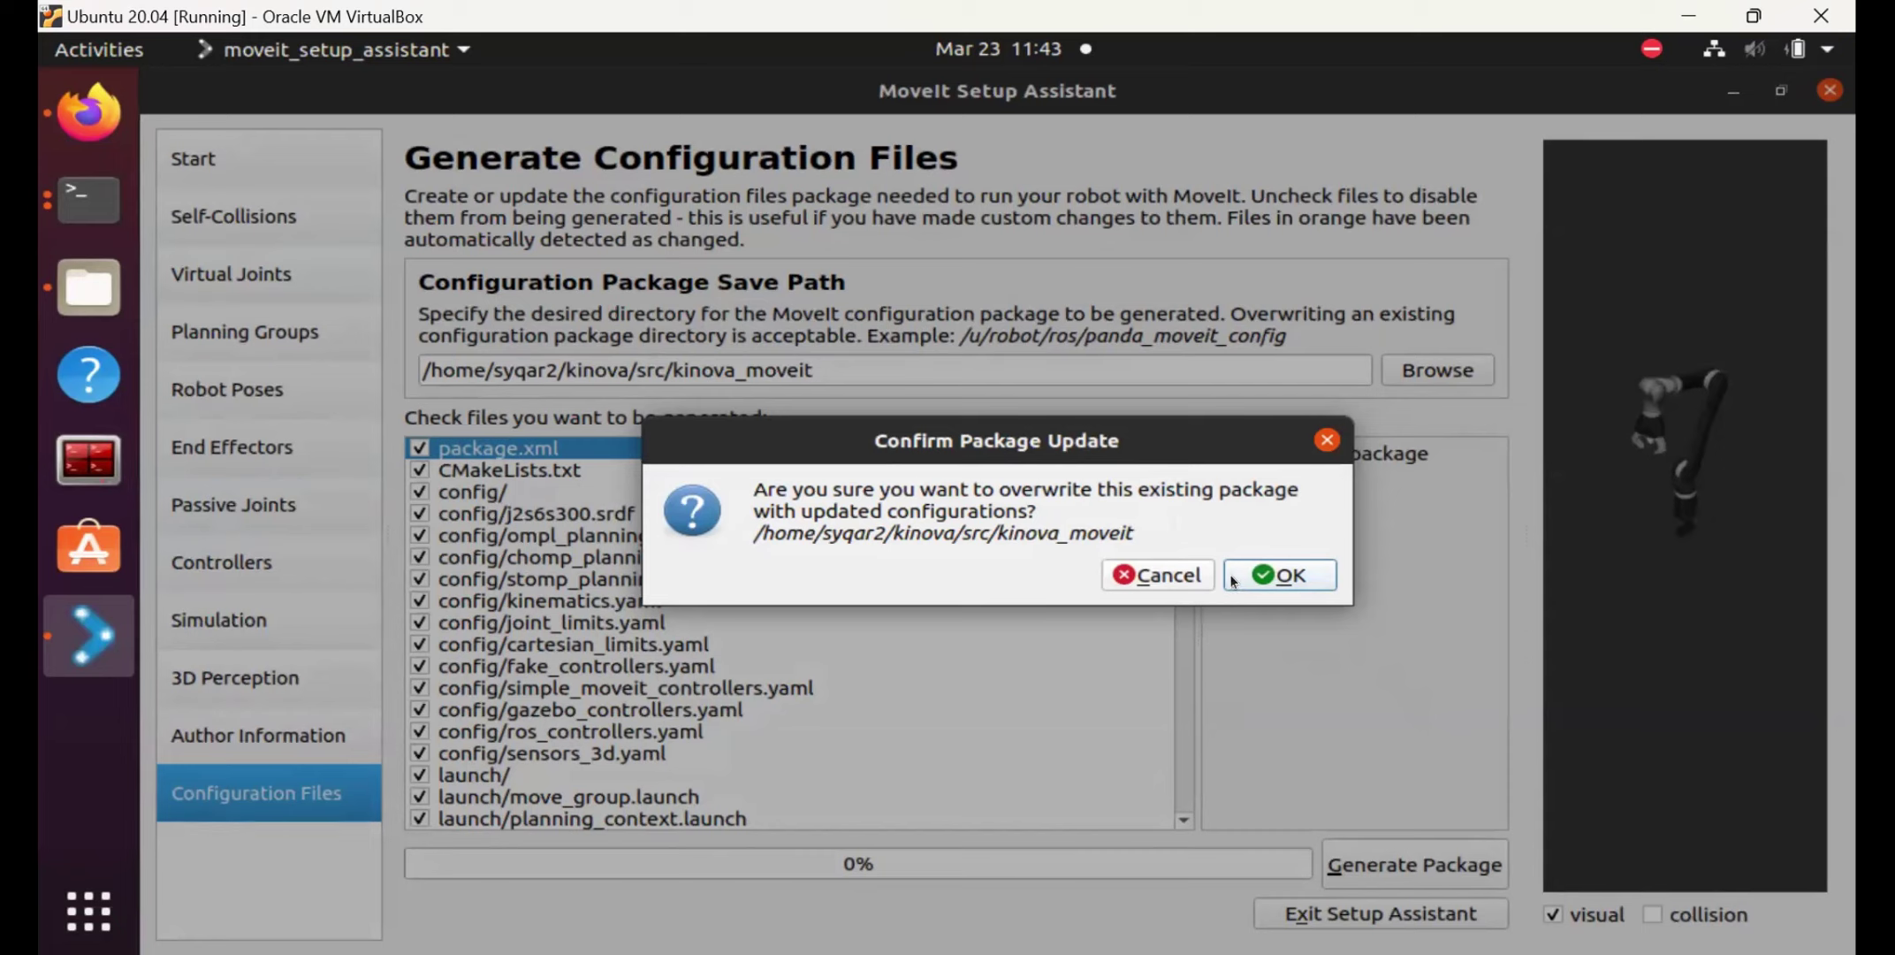
pyautogui.click(1279, 576)
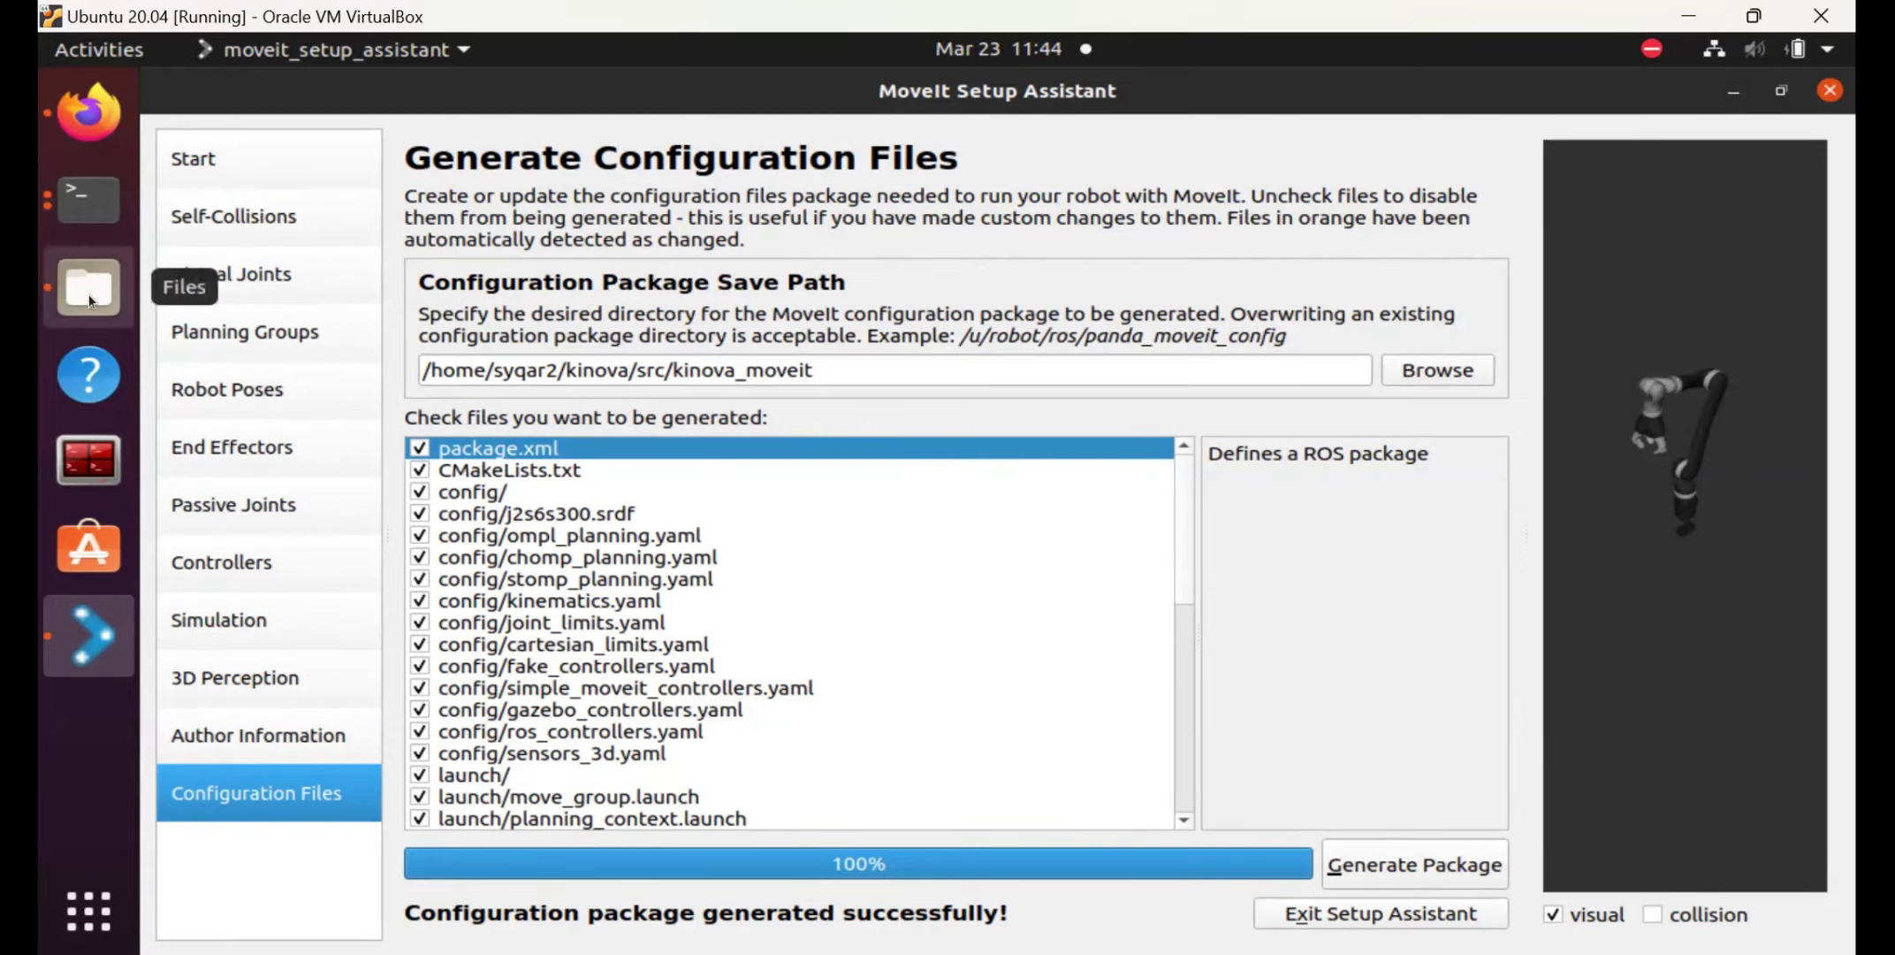
pyautogui.click(131, 292)
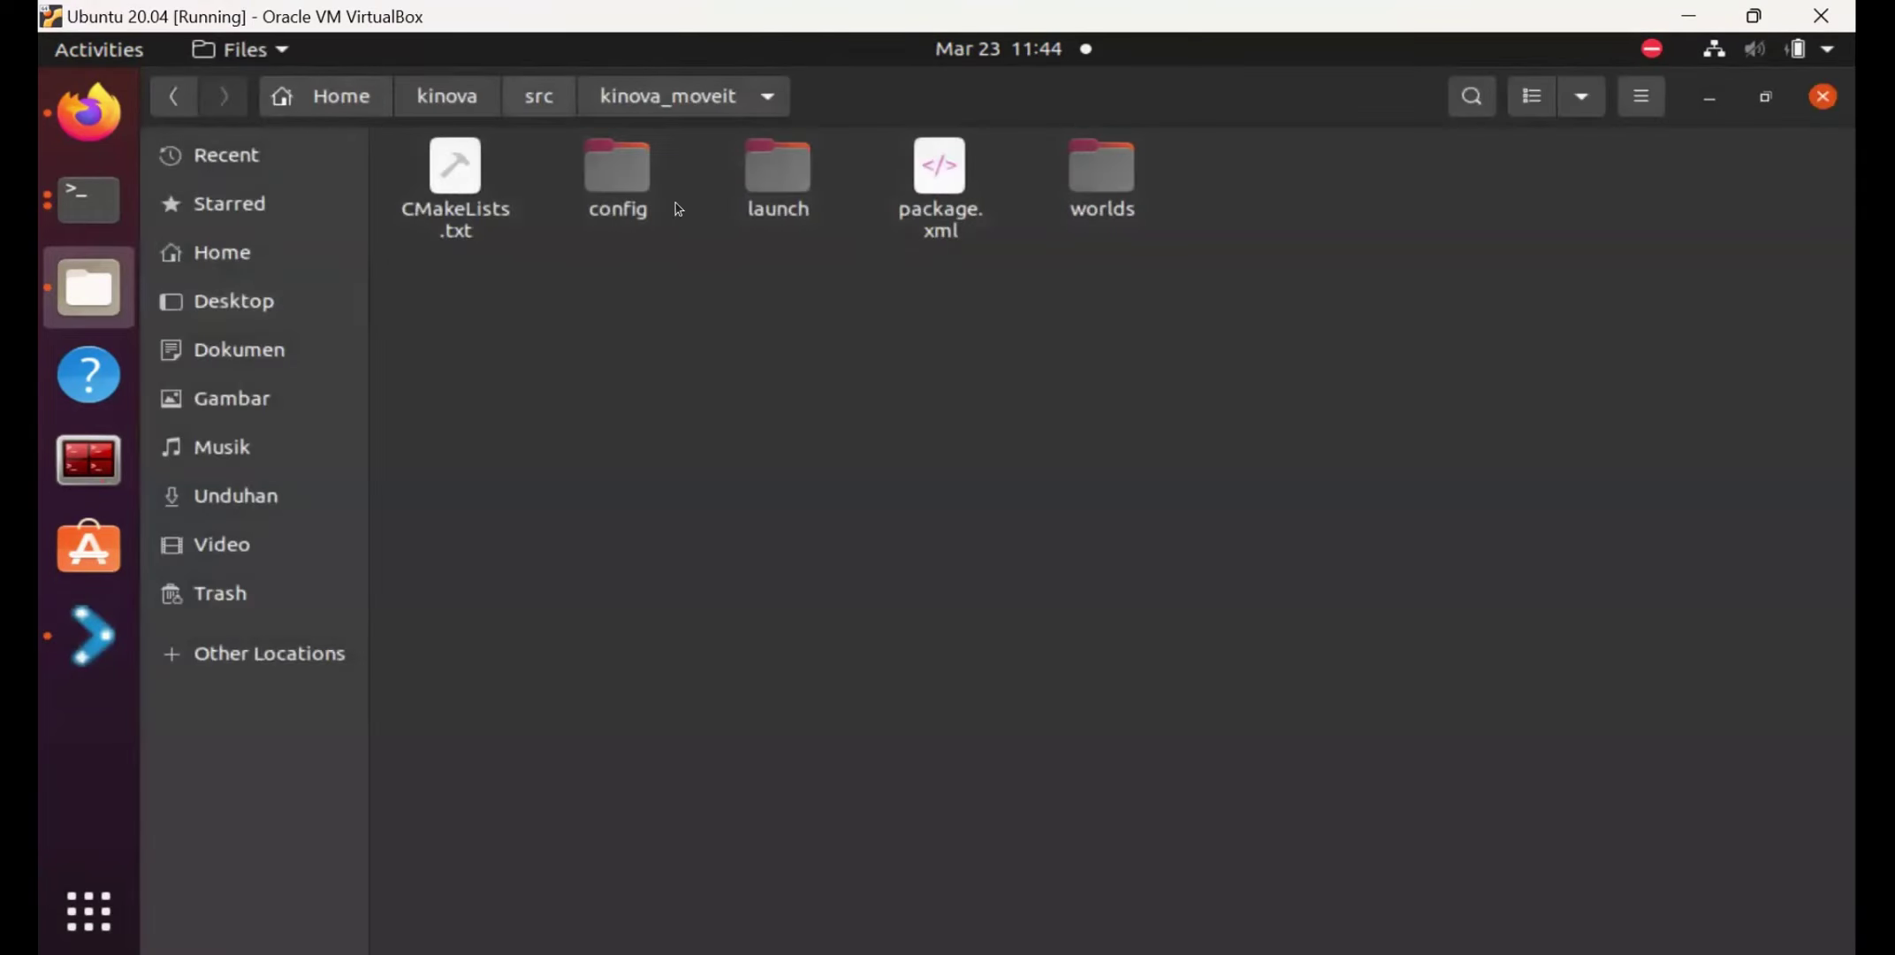
# Reopen kinova_moveit and look through the generated launch folder.
pyautogui.hotkey('alt', 'Up')
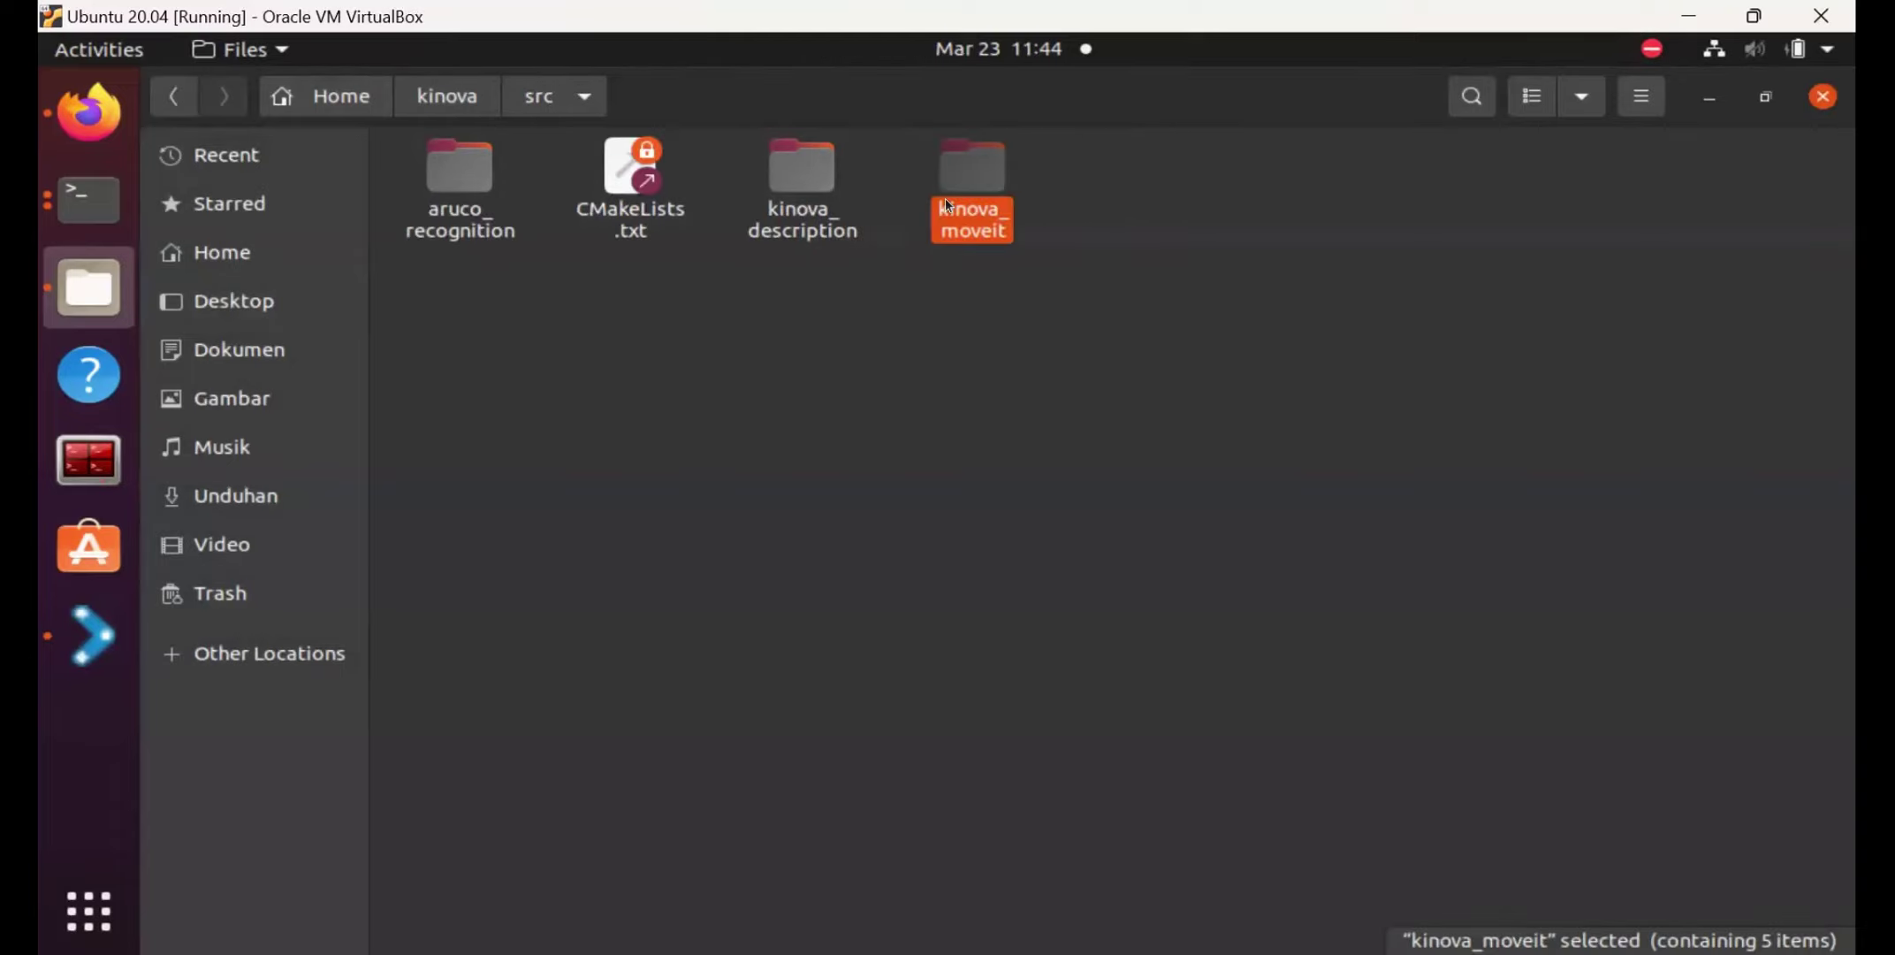
pyautogui.doubleClick(945, 198)
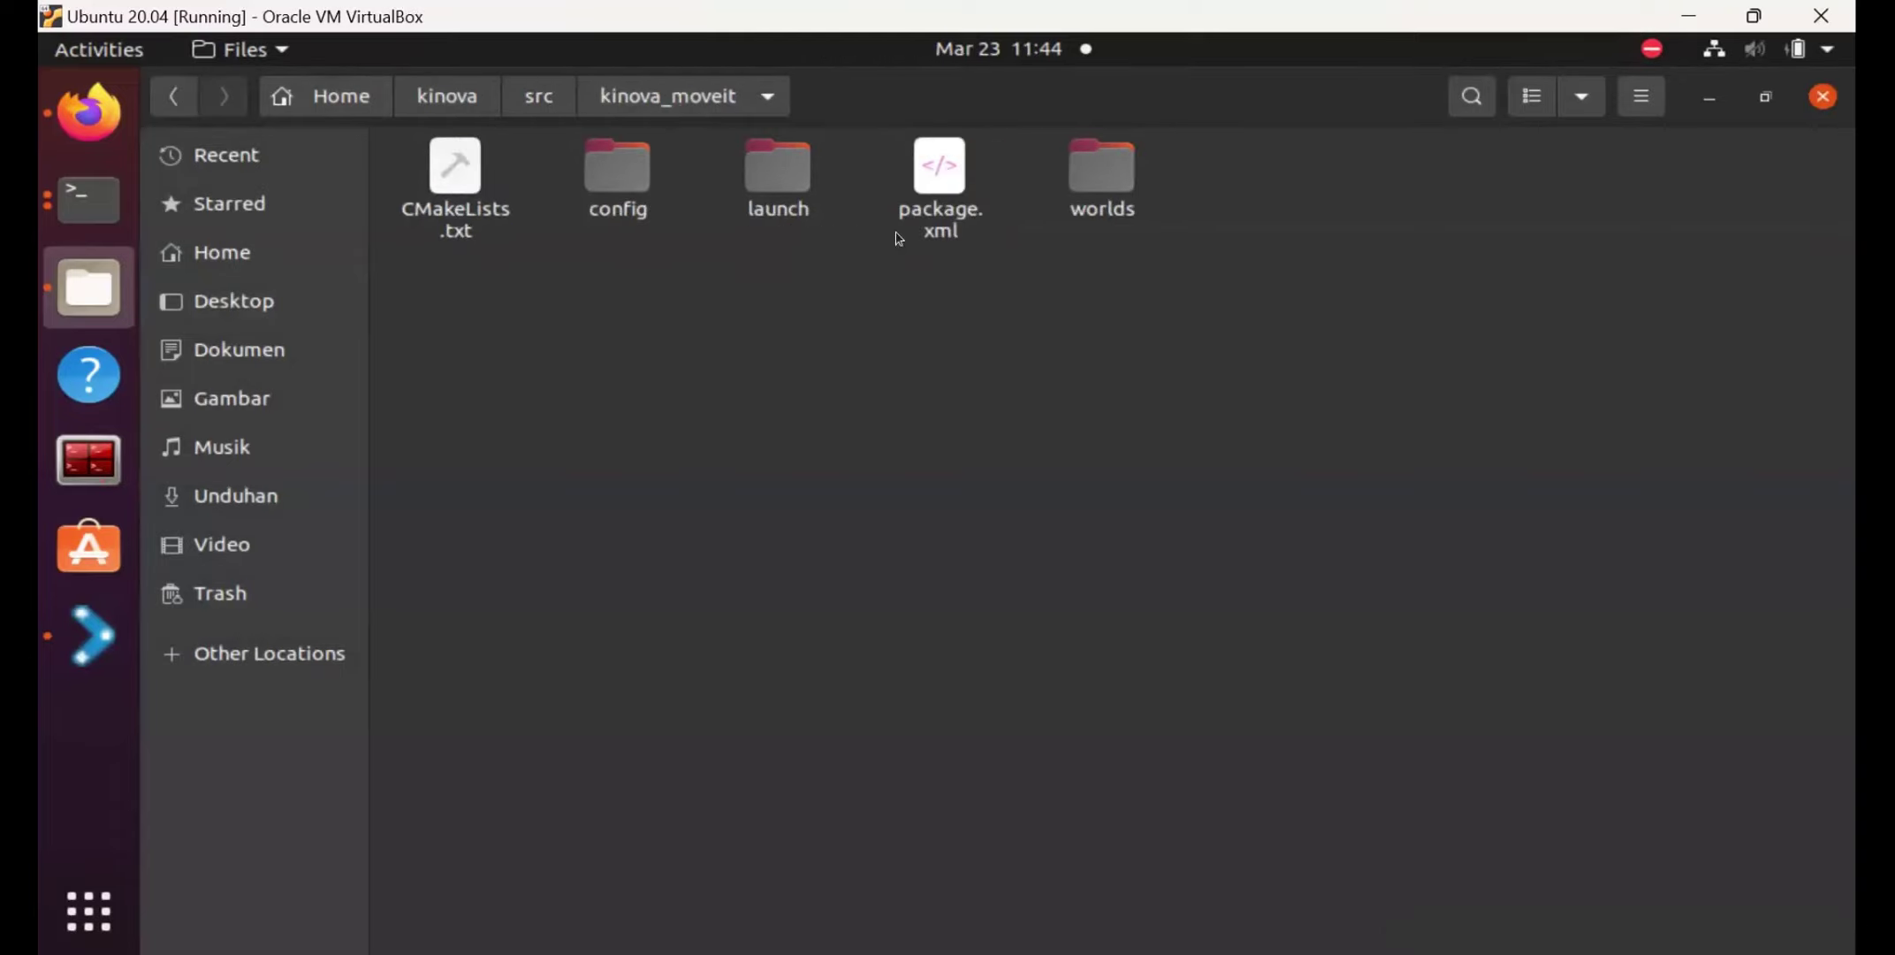
pyautogui.doubleClick(748, 165)
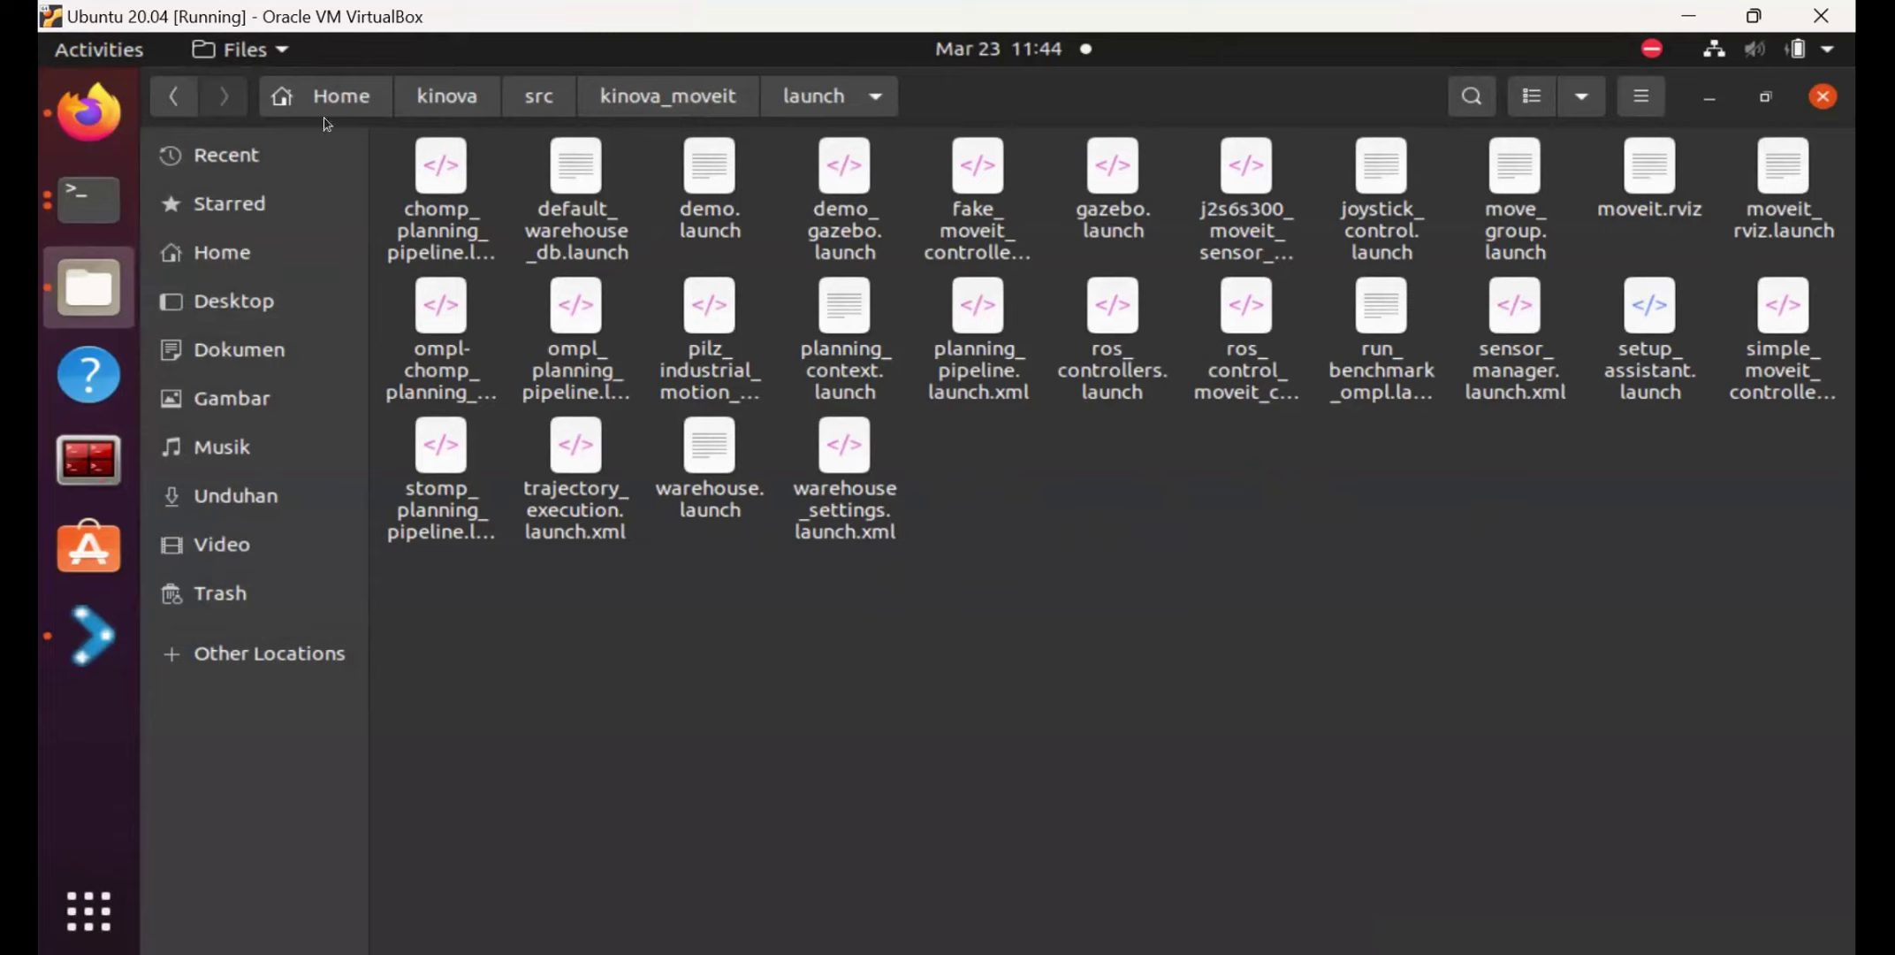
pyautogui.hotkey('alt', 'Up')
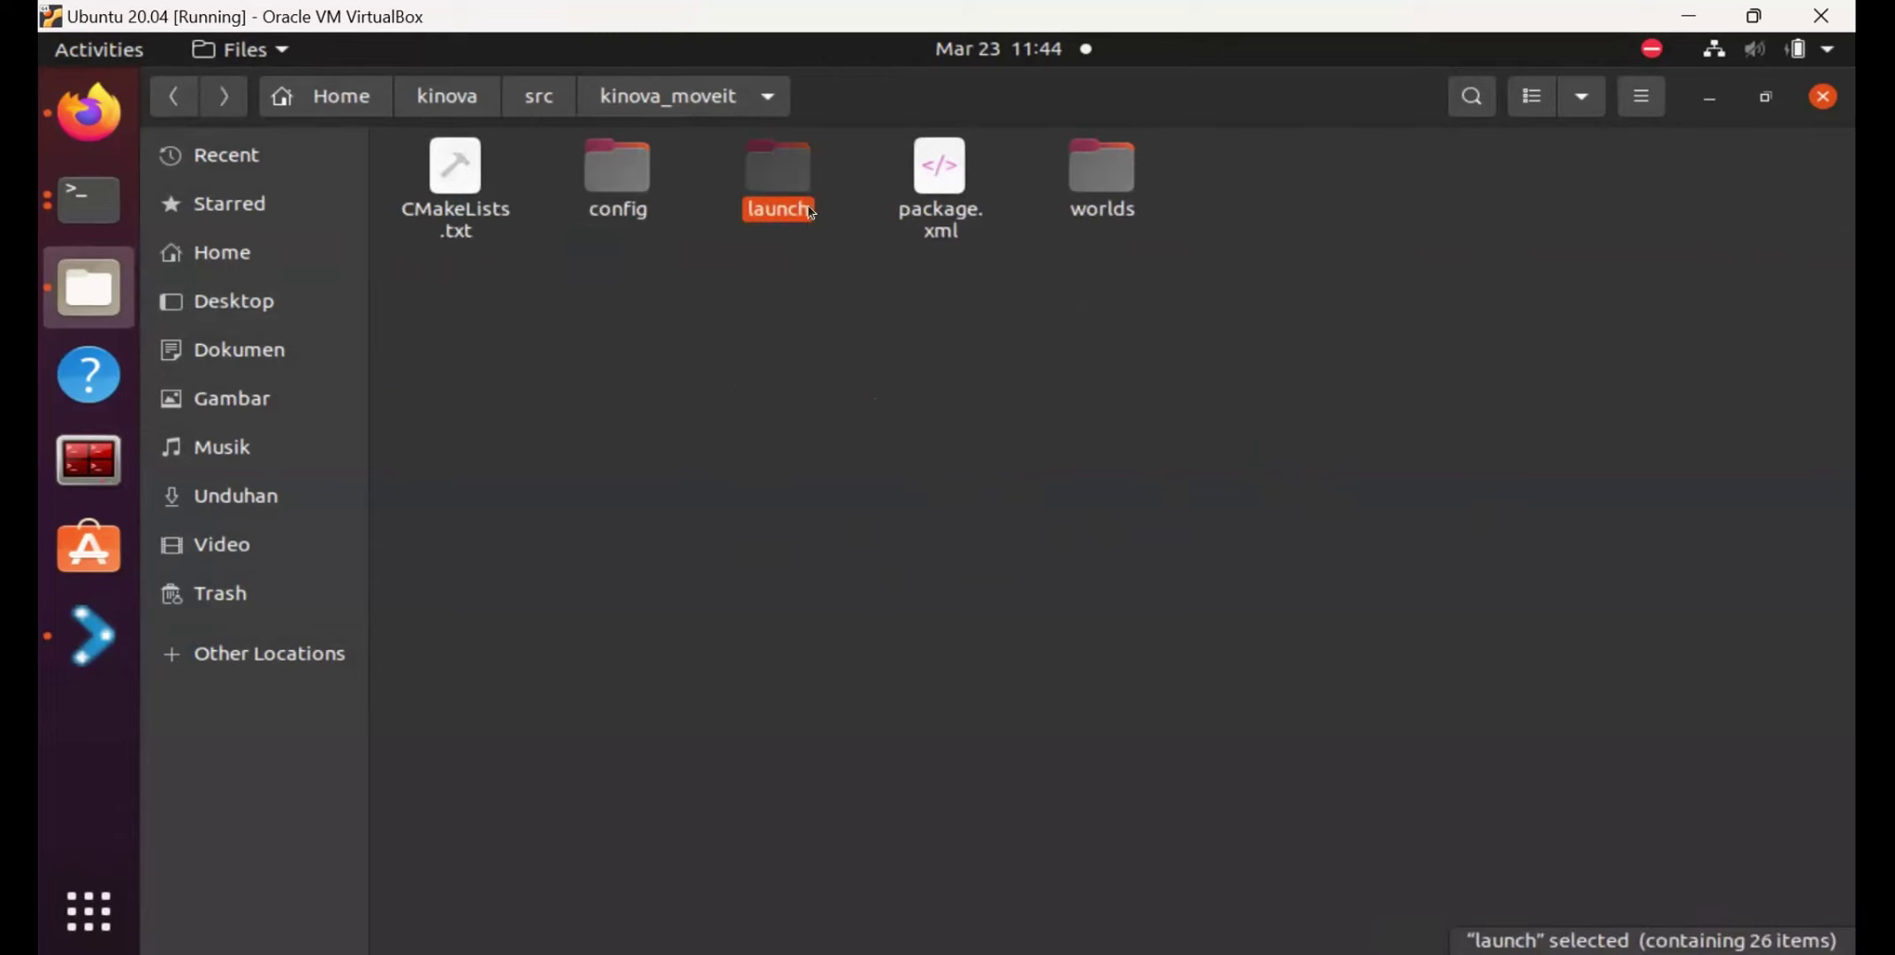
# Open the config folder and open ros_controllers.yaml in the text editor.
pyautogui.doubleClick(614, 181)
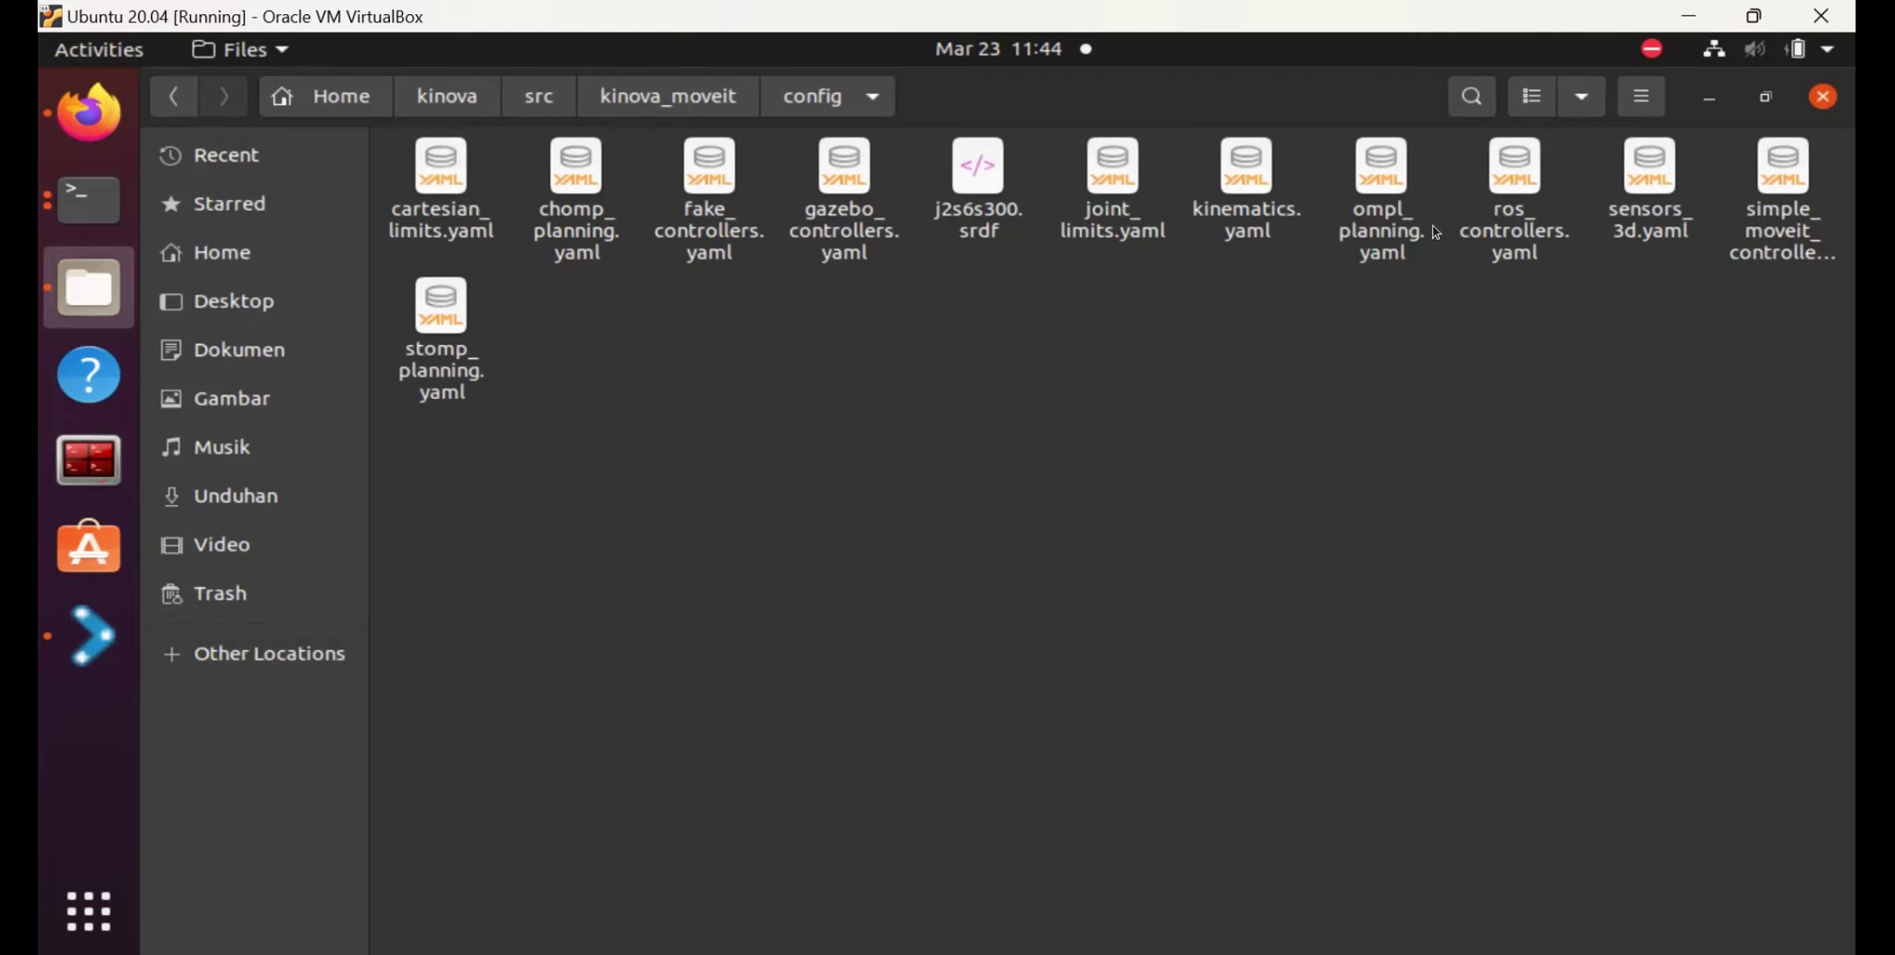
pyautogui.click(1516, 184)
pyautogui.doubleClick(1516, 186)
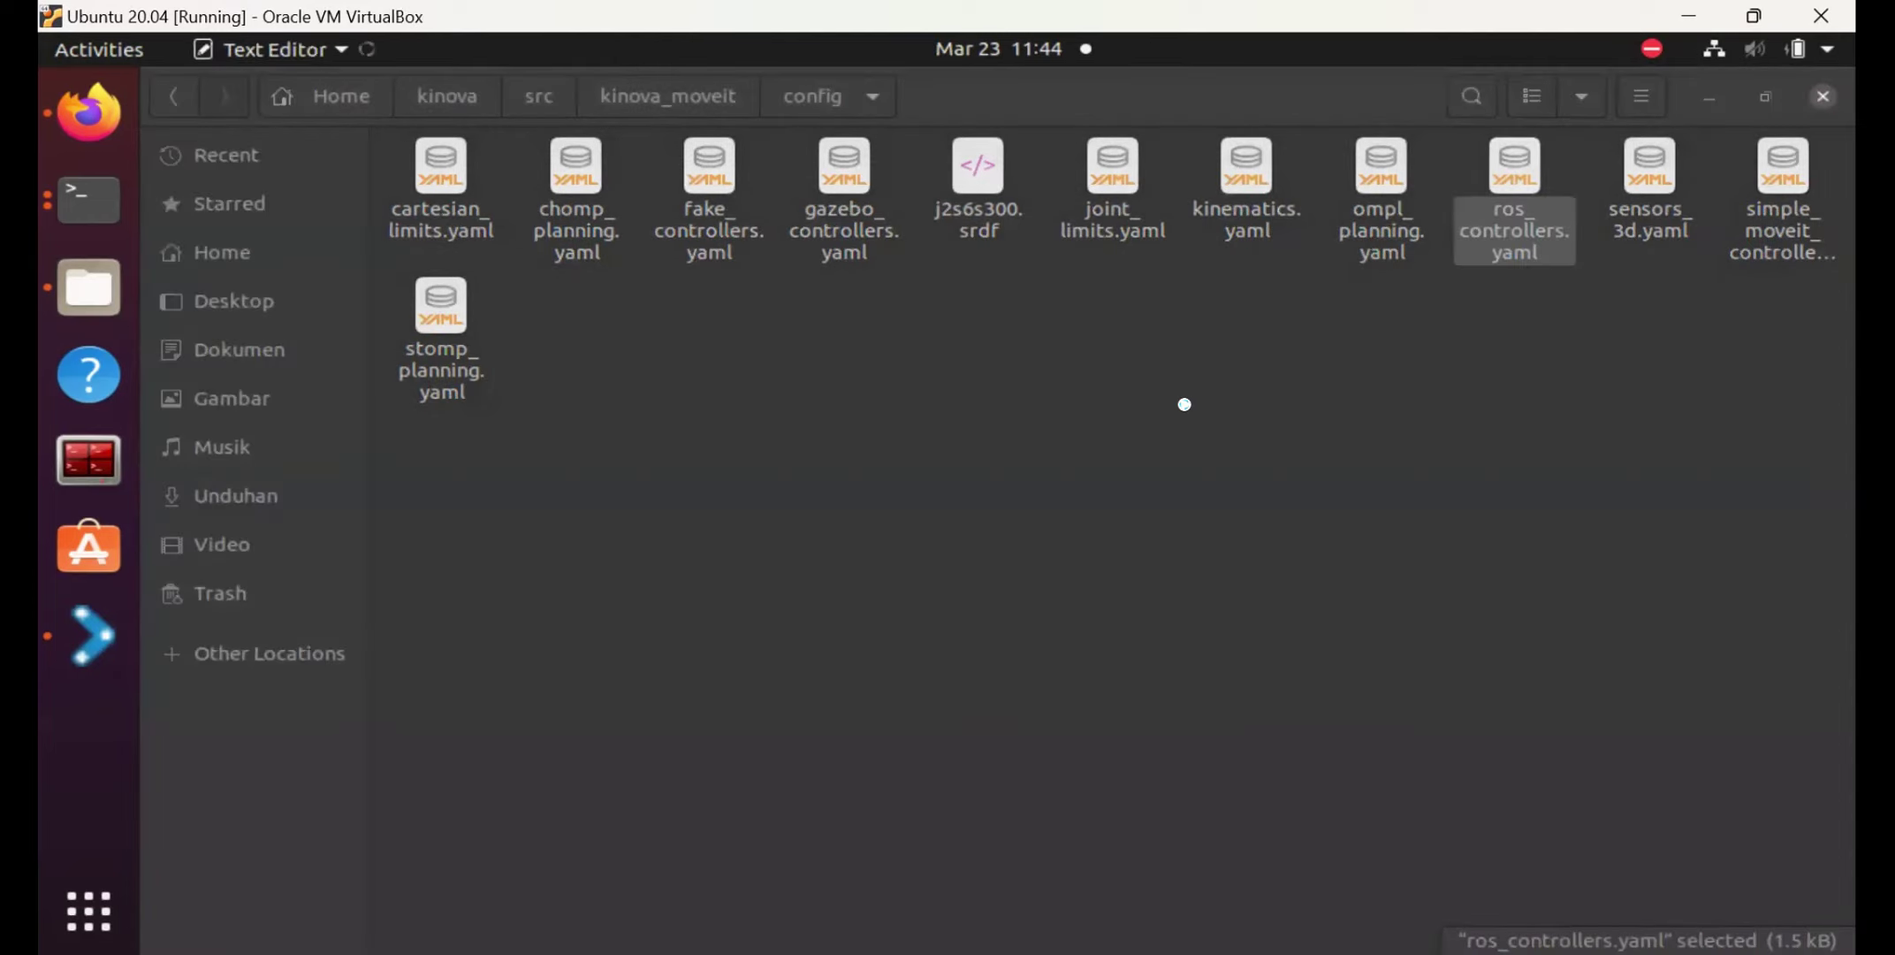
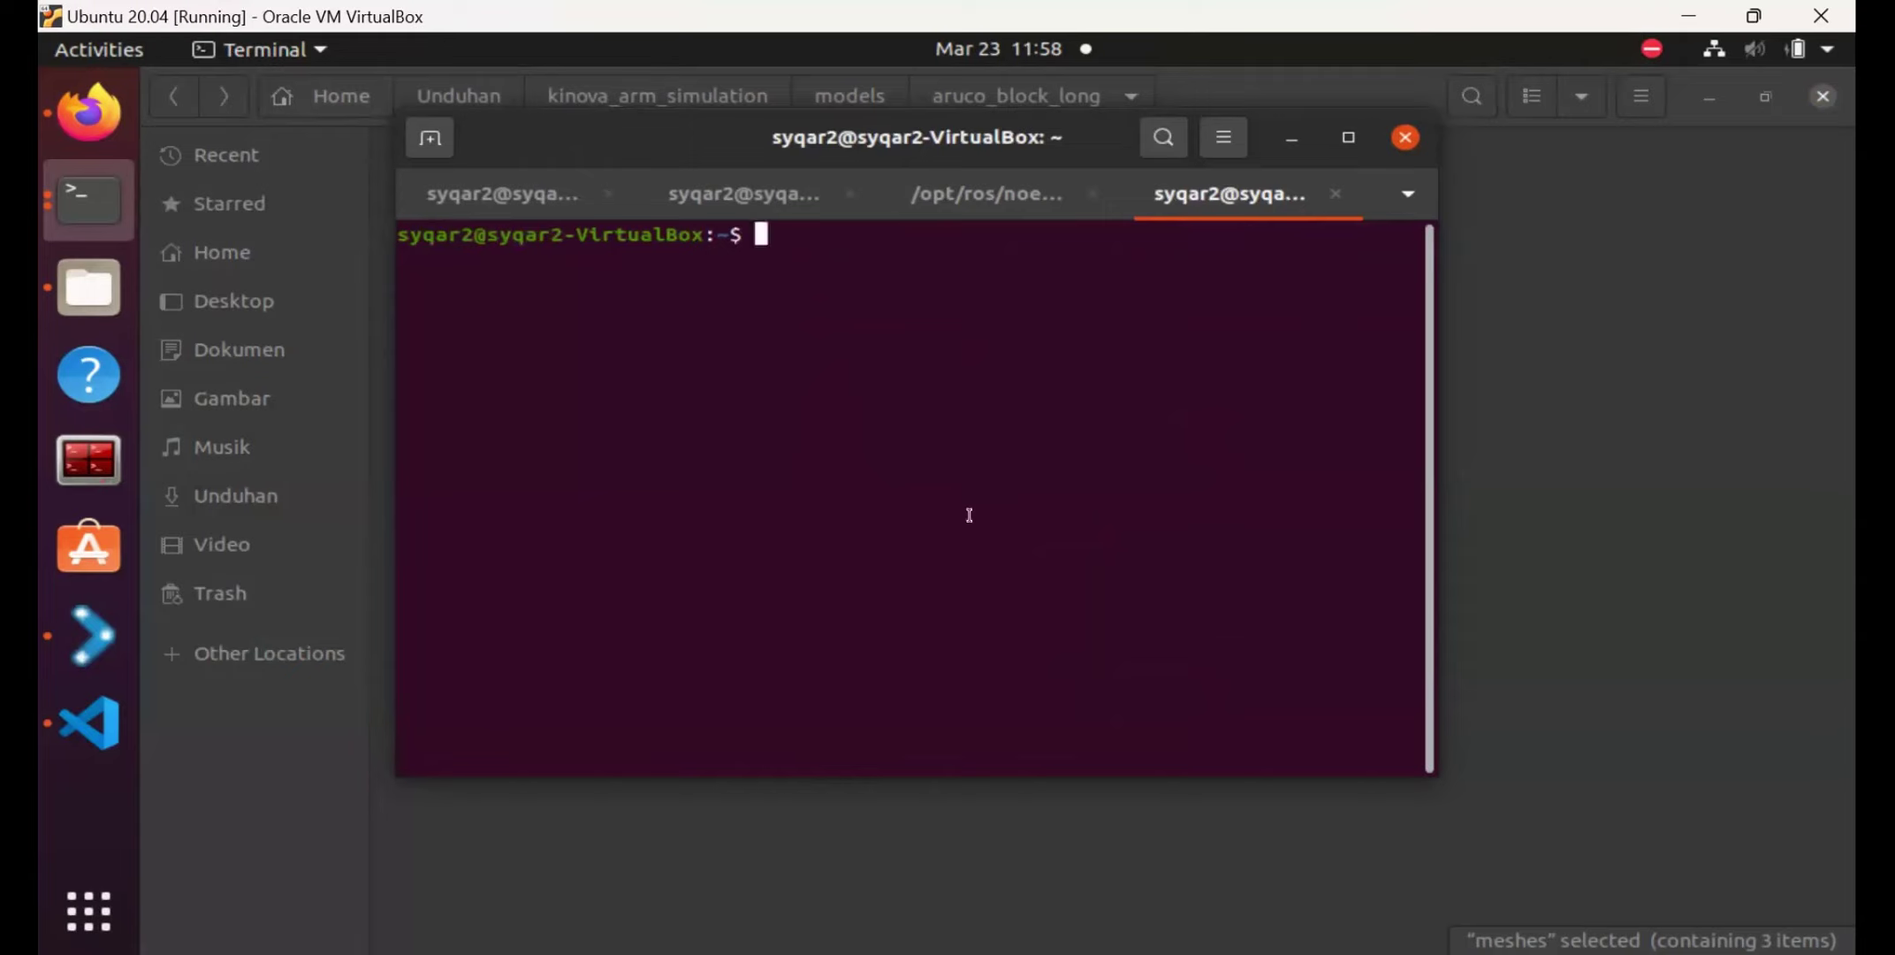
# Source kinova/devel/setup.bash, then enter 'roslaunch kinova_moveit demo_gazebo.launch'.
pyautogui.write('source k')
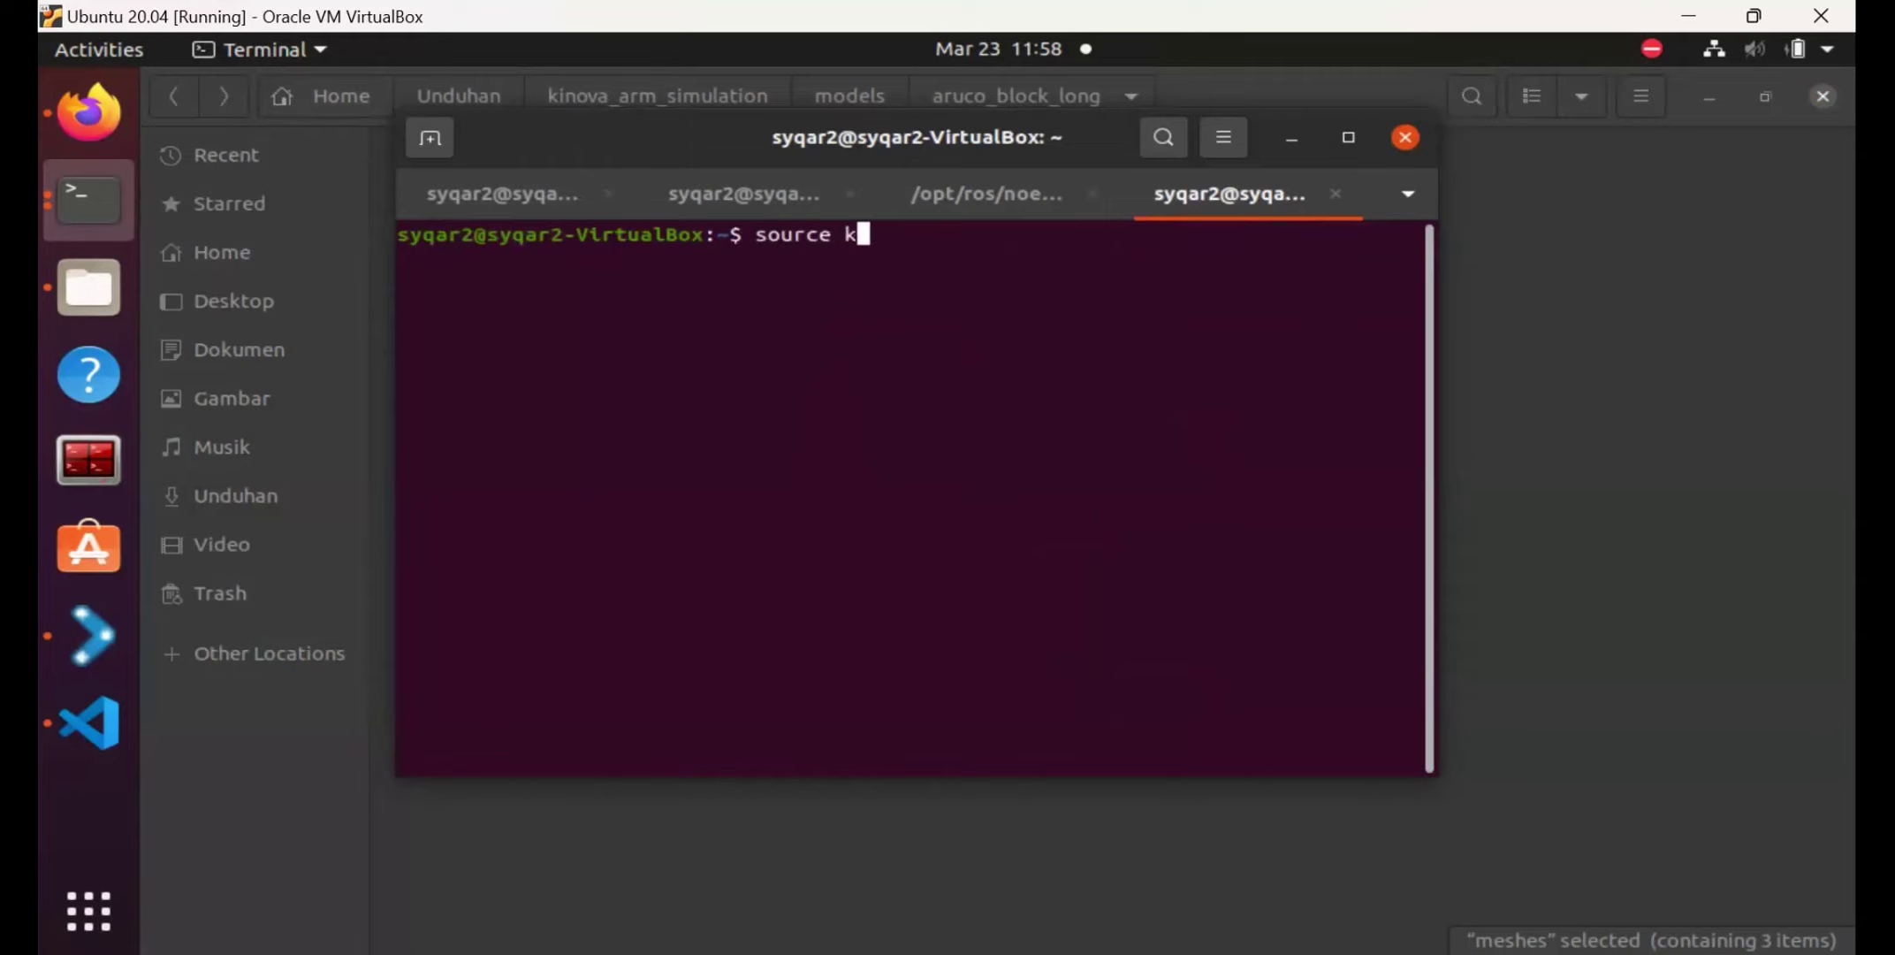
pyautogui.write('inova/devel/setup.bash')
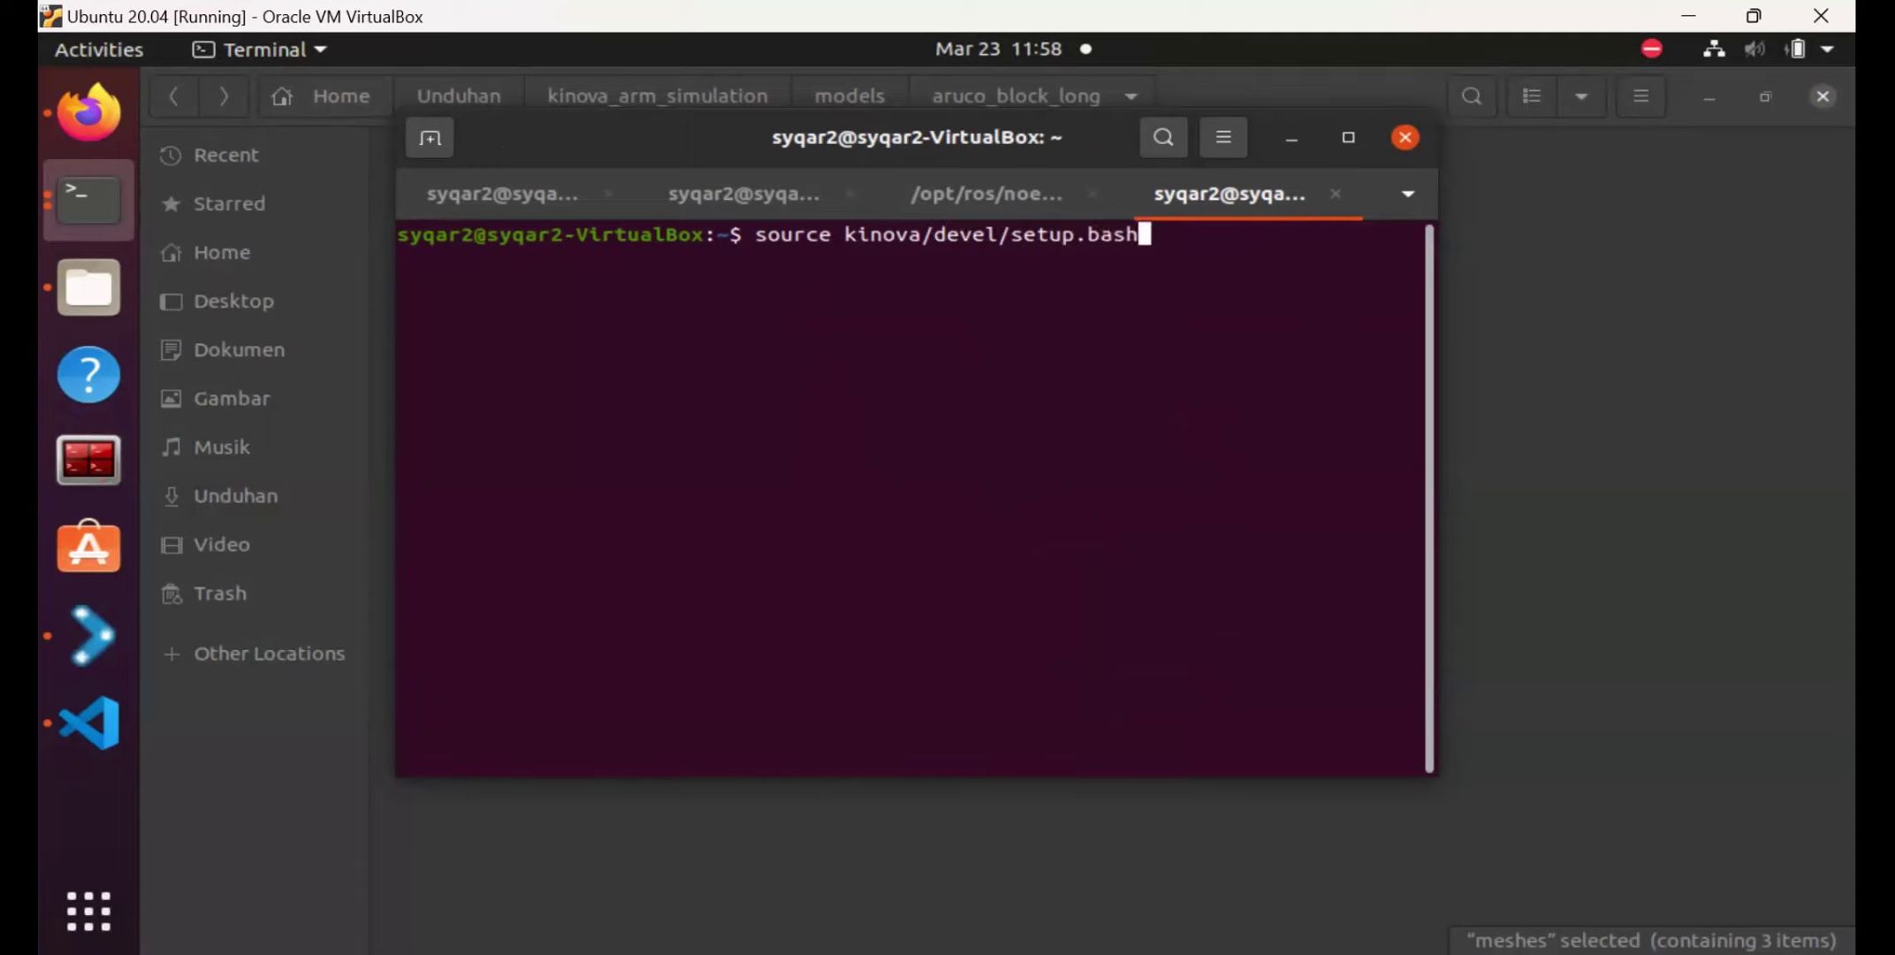
pyautogui.press('Return')
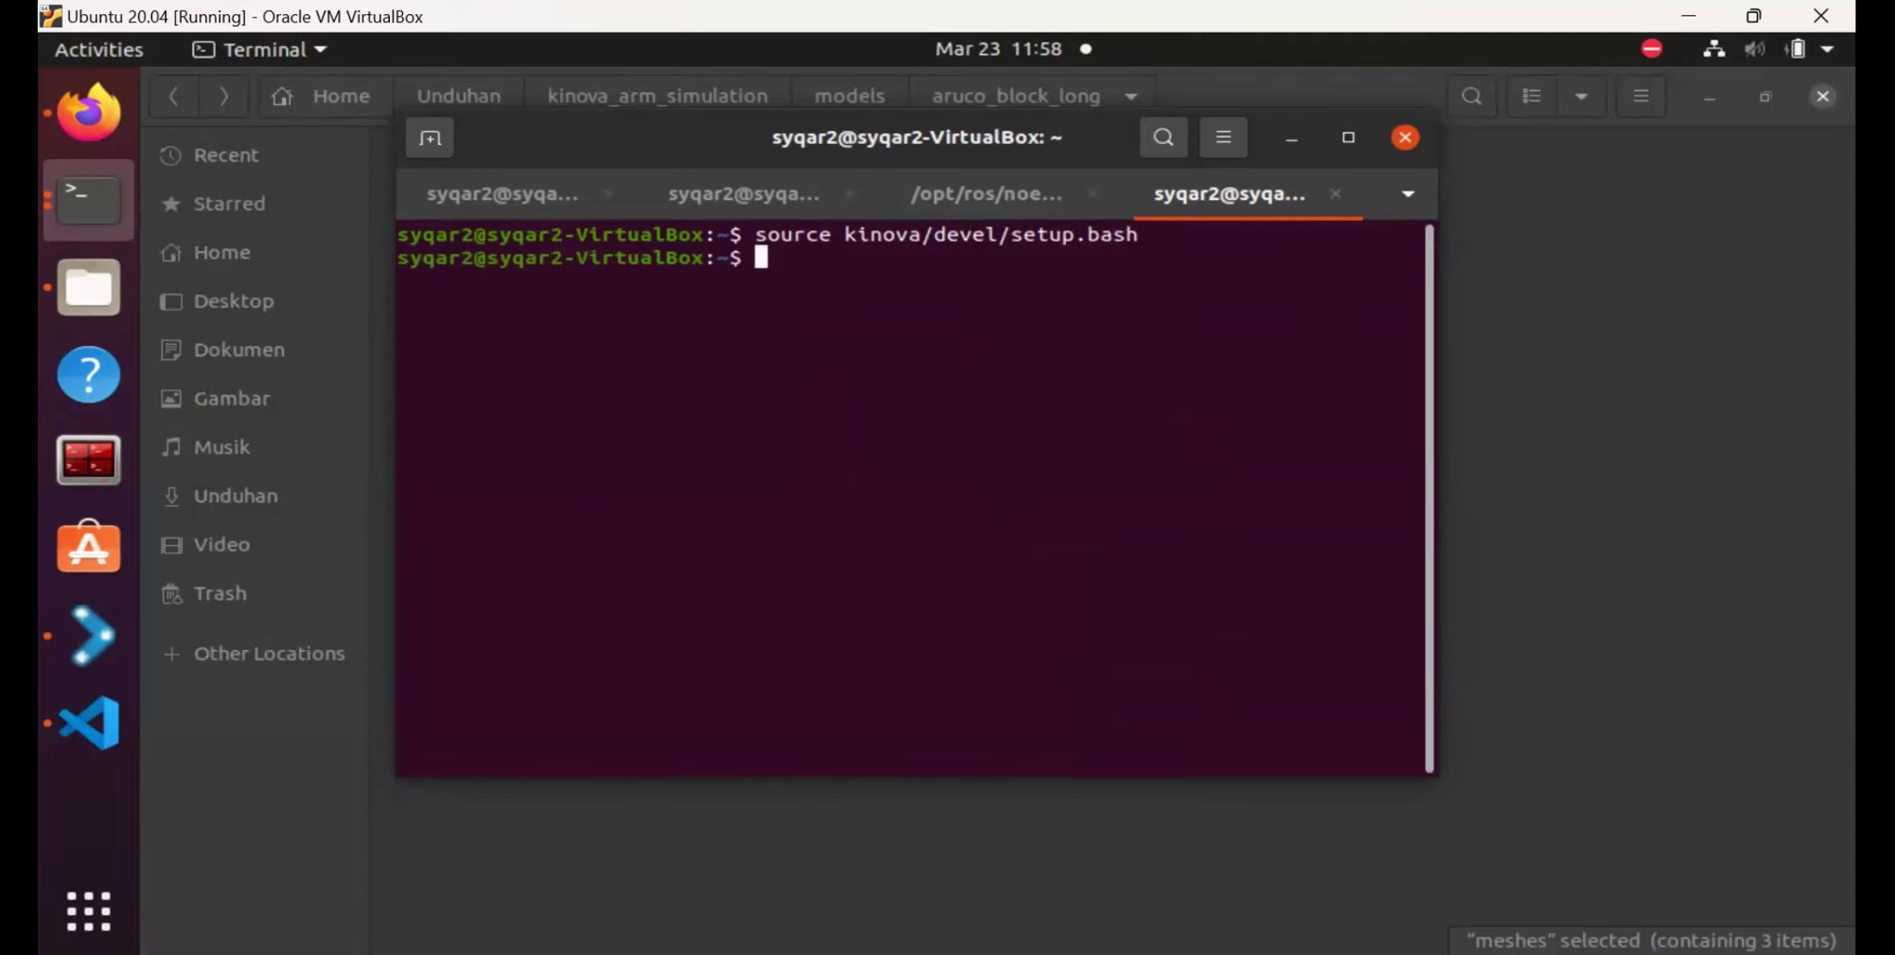
pyautogui.write('roslaunch ki')
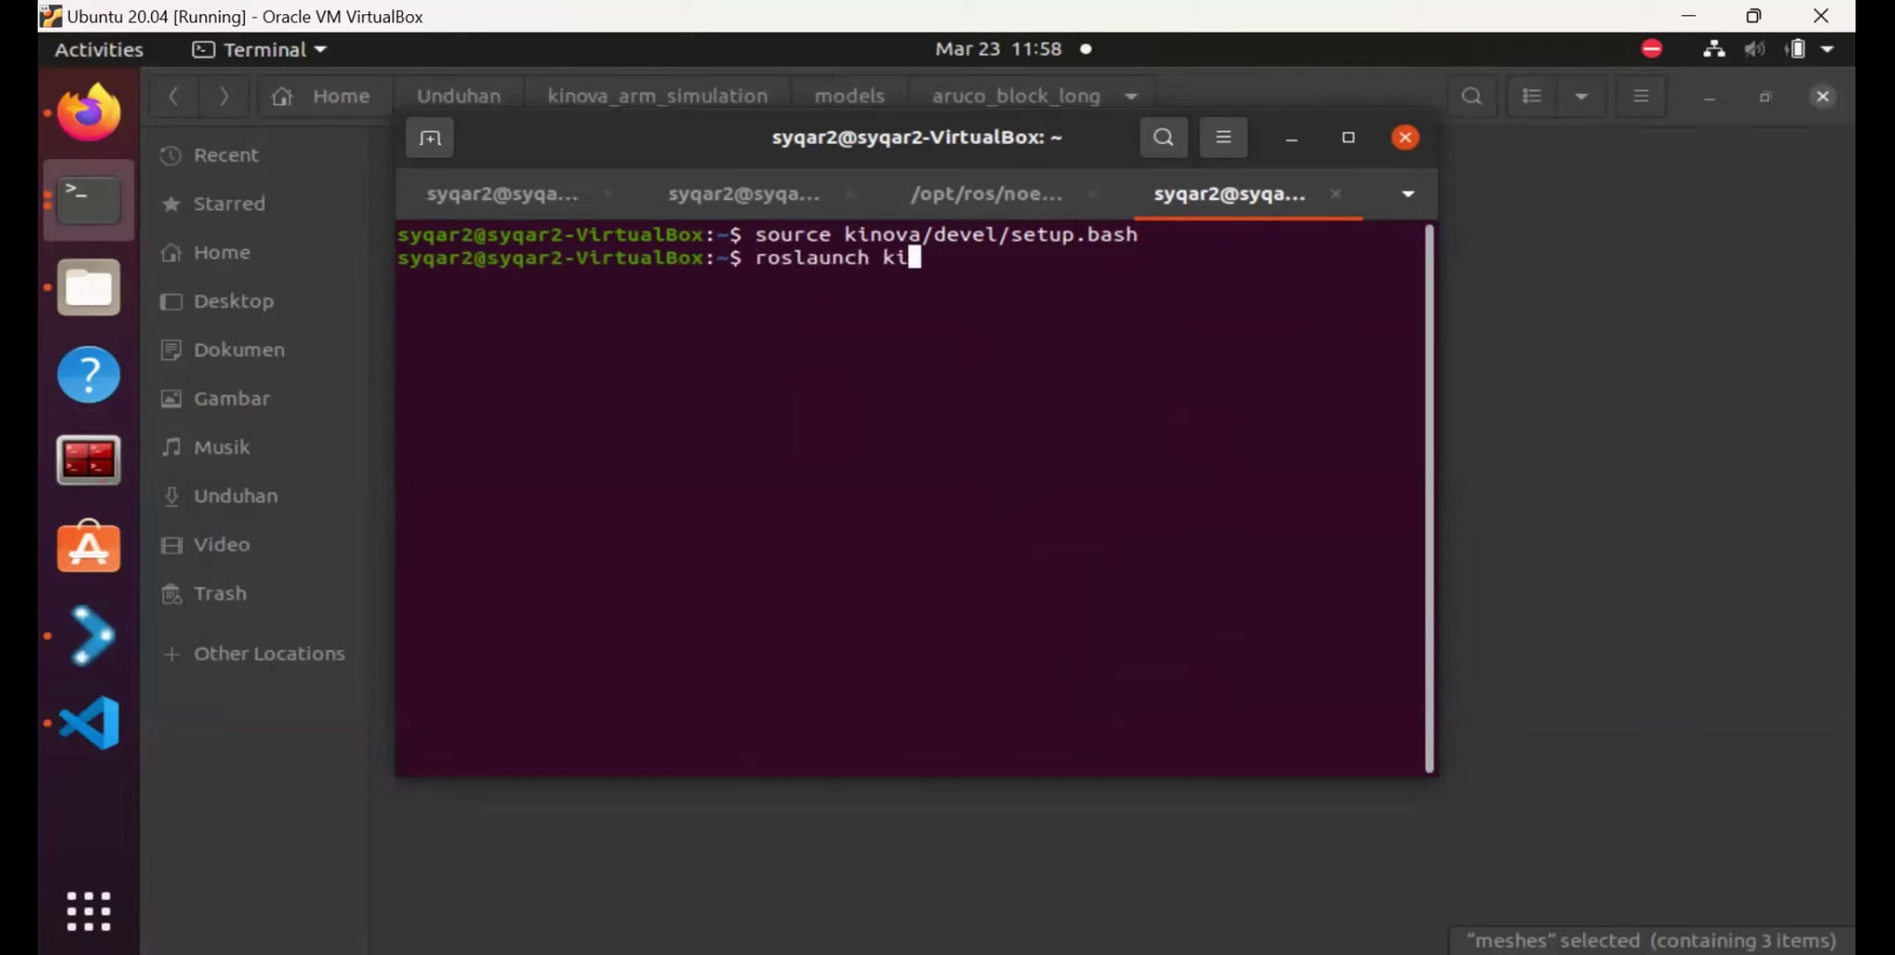
pyautogui.write('nova_moveit')
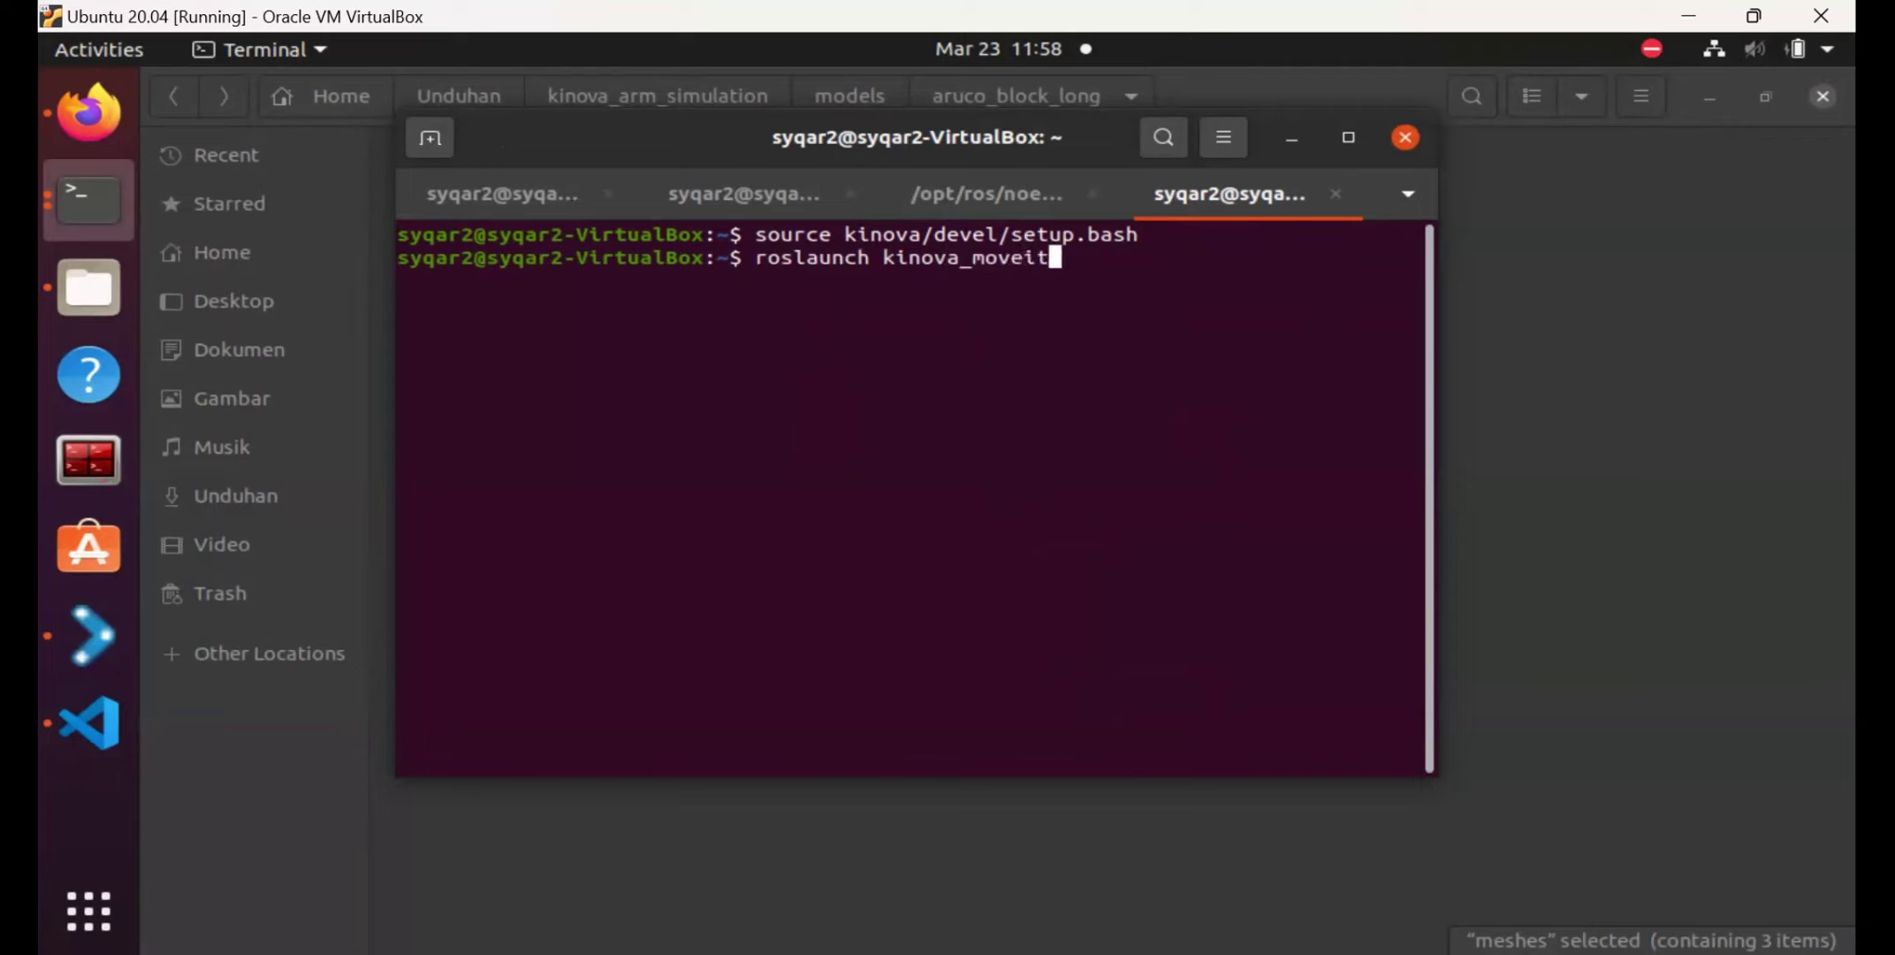
pyautogui.write(' demo_gazebo.launch')
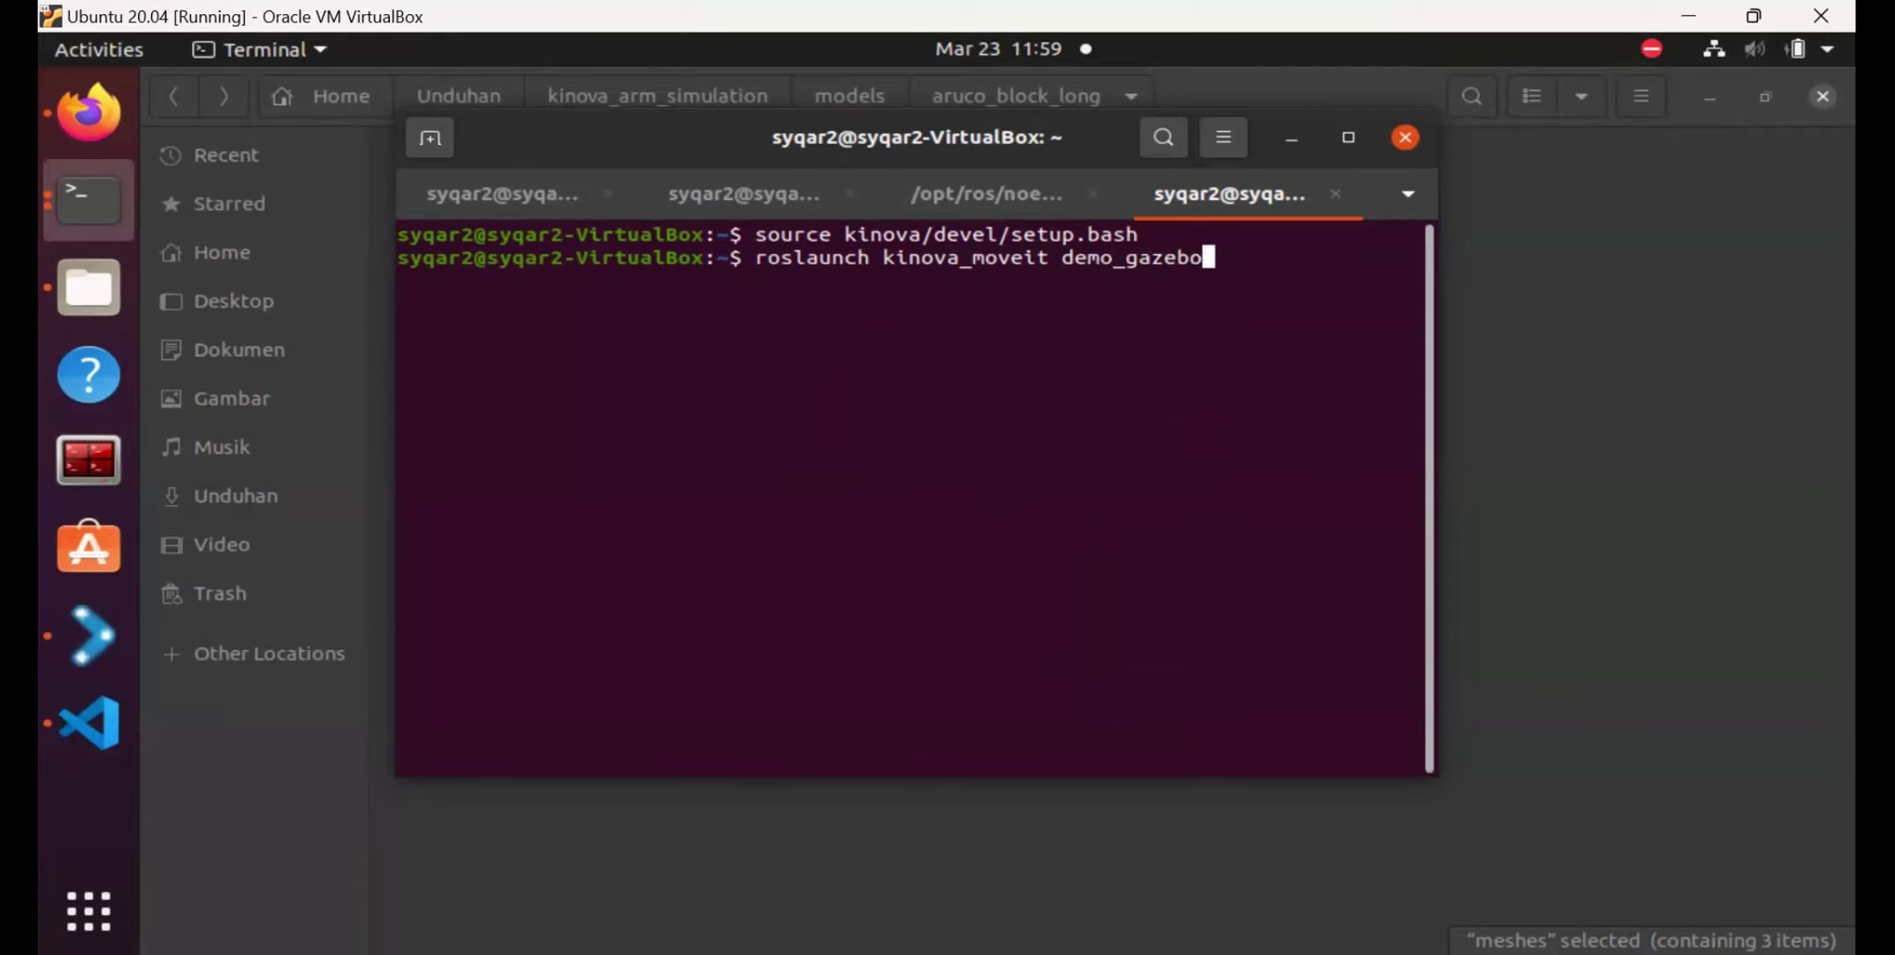
pyautogui.press('Return')
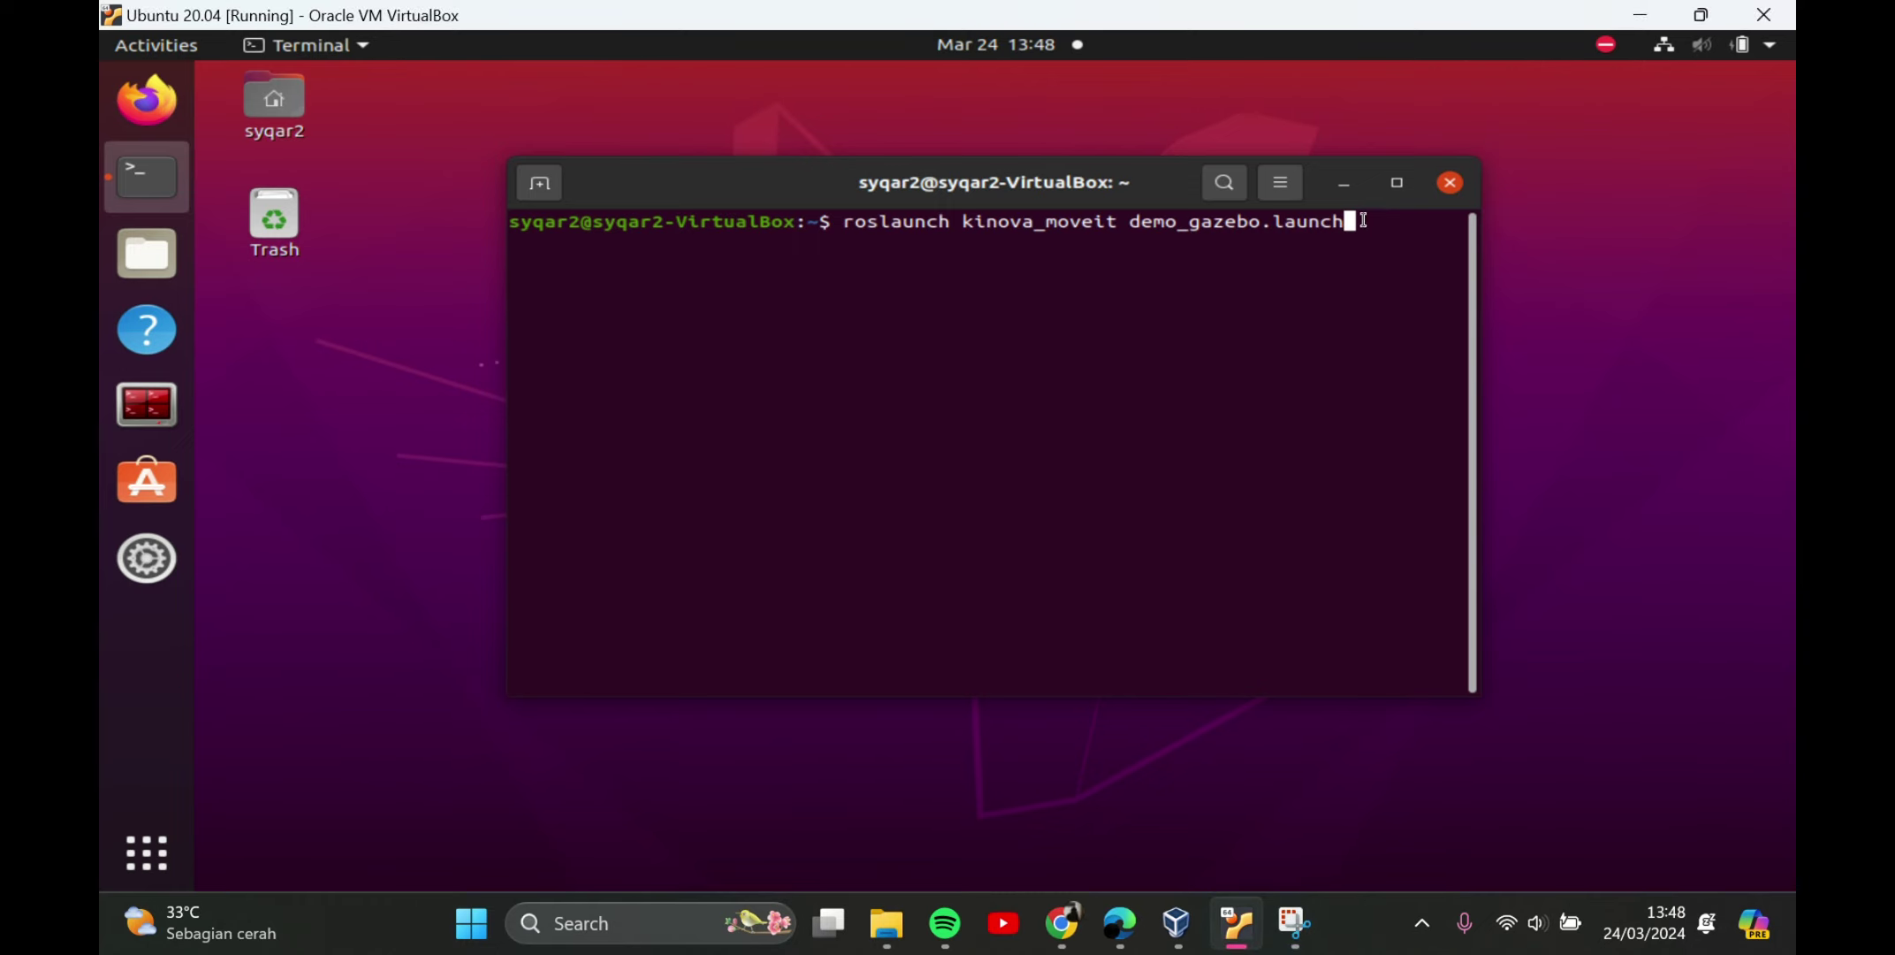
# Run demo_gazebo.launch until MoveIt reports 'You can start planning now!' and RViz starts initializing.
pyautogui.press('Return')
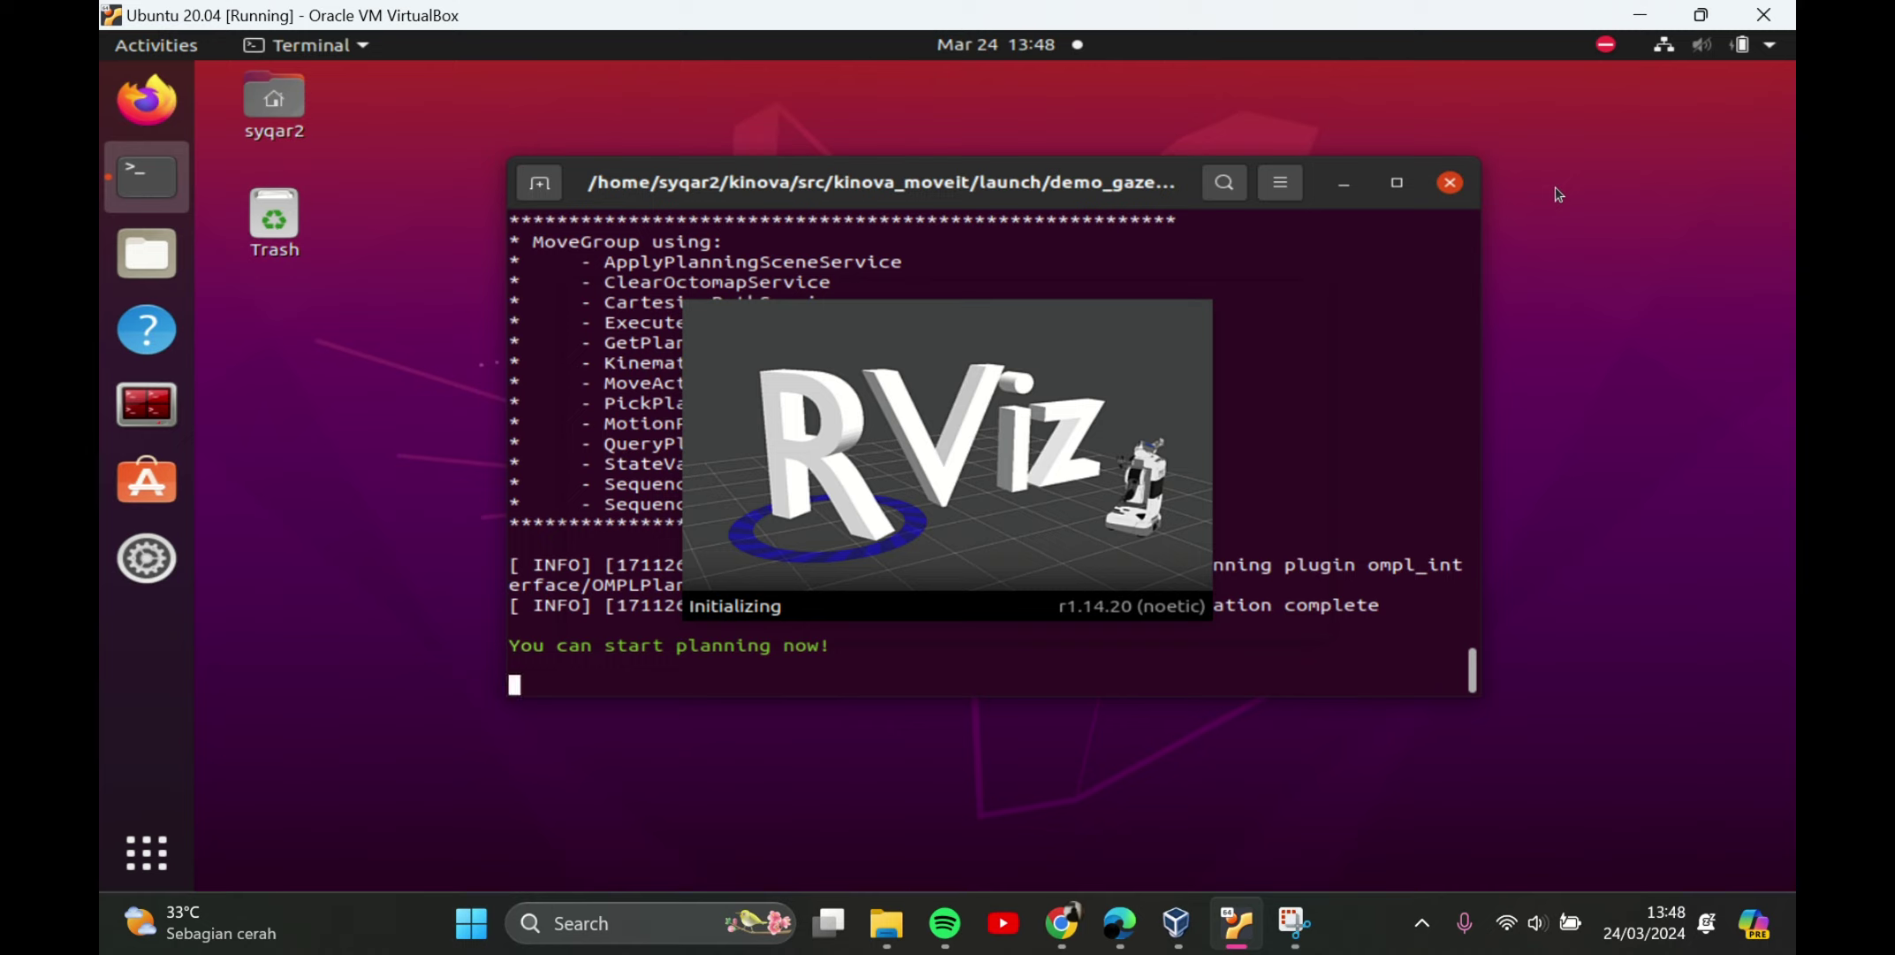
# Minimize the launch terminal to reveal Gazebo with the Kinova arm and red cylinder.
pyautogui.click(1344, 187)
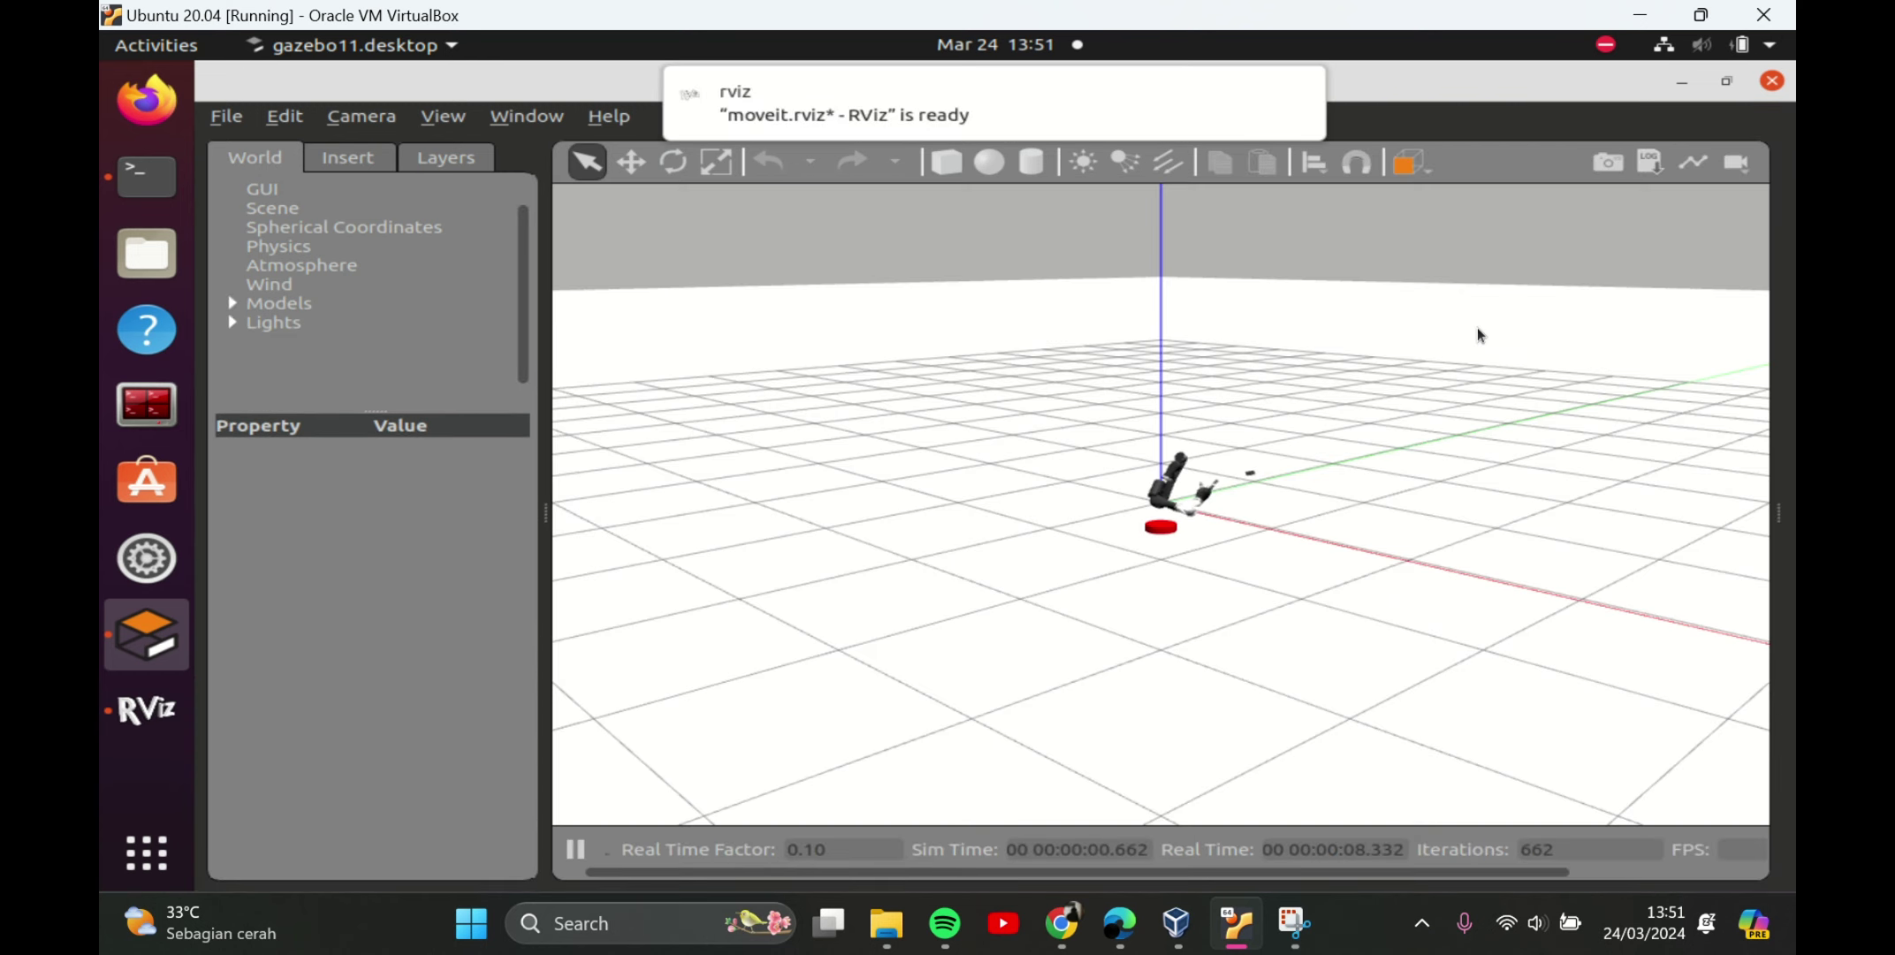
# Expand Models in the World tree, then apply Reset Model Poses and Reset World from Edit.
pyautogui.click(1470, 333)
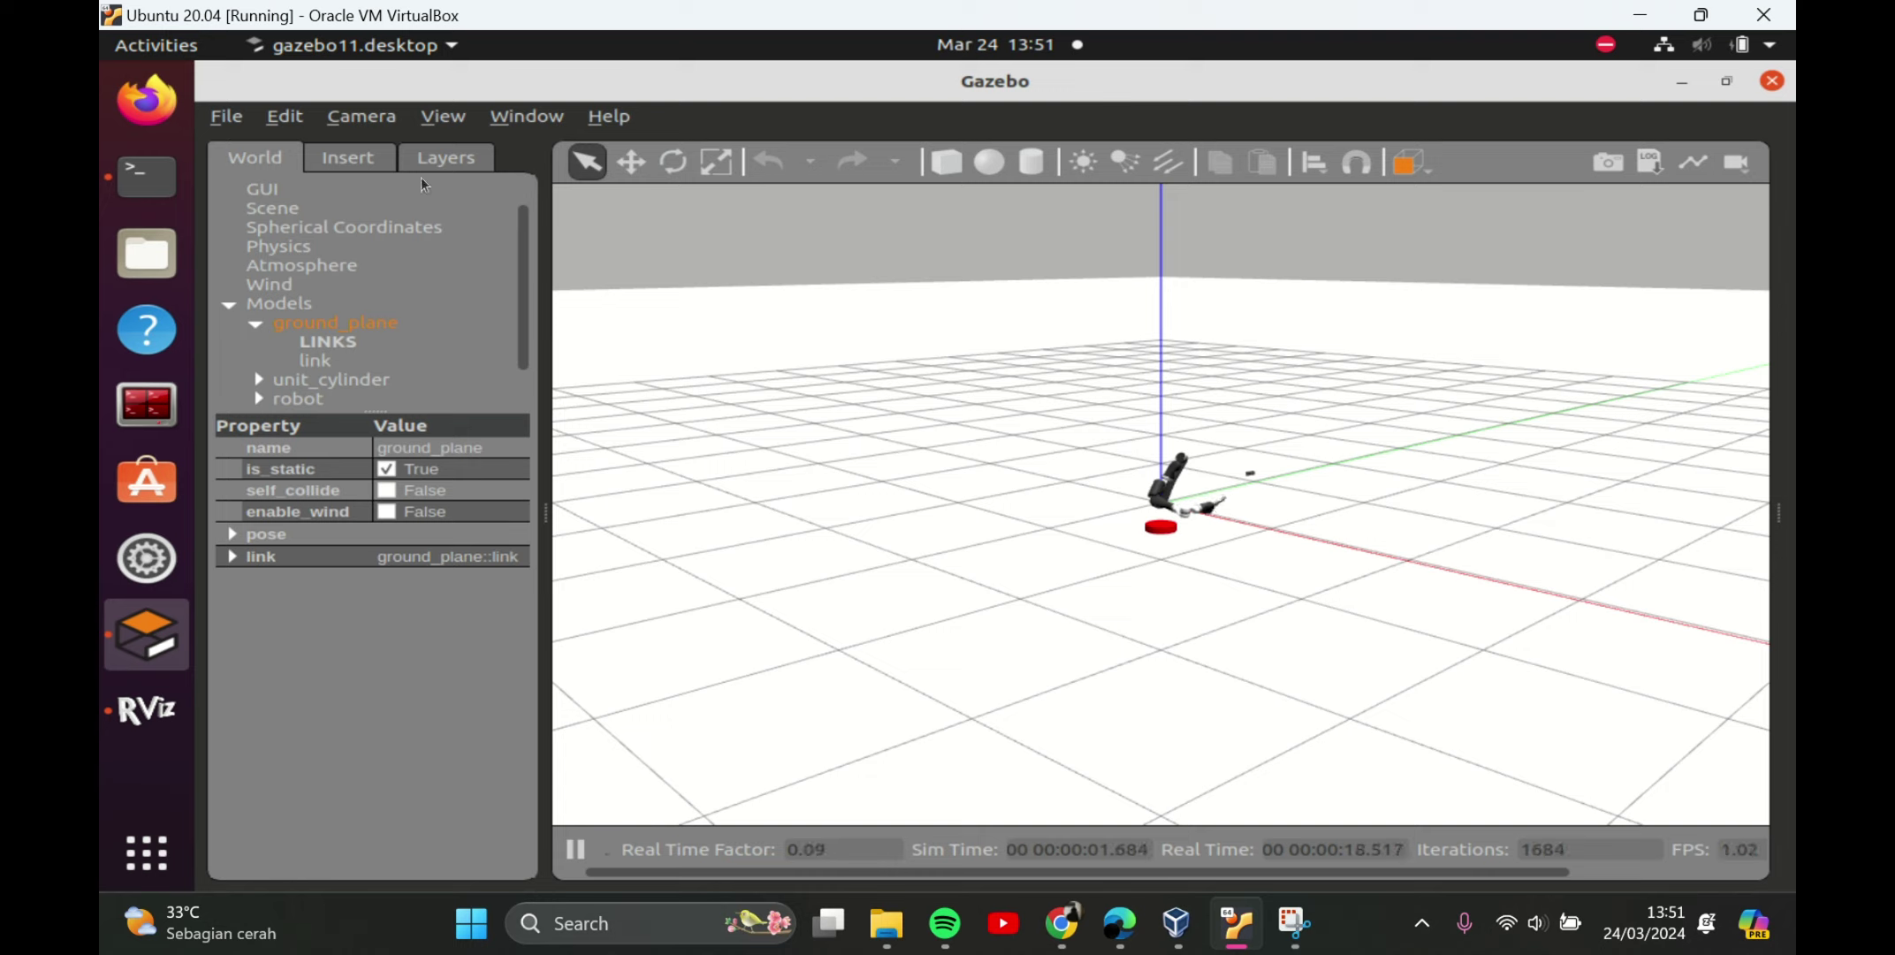
pyautogui.click(291, 122)
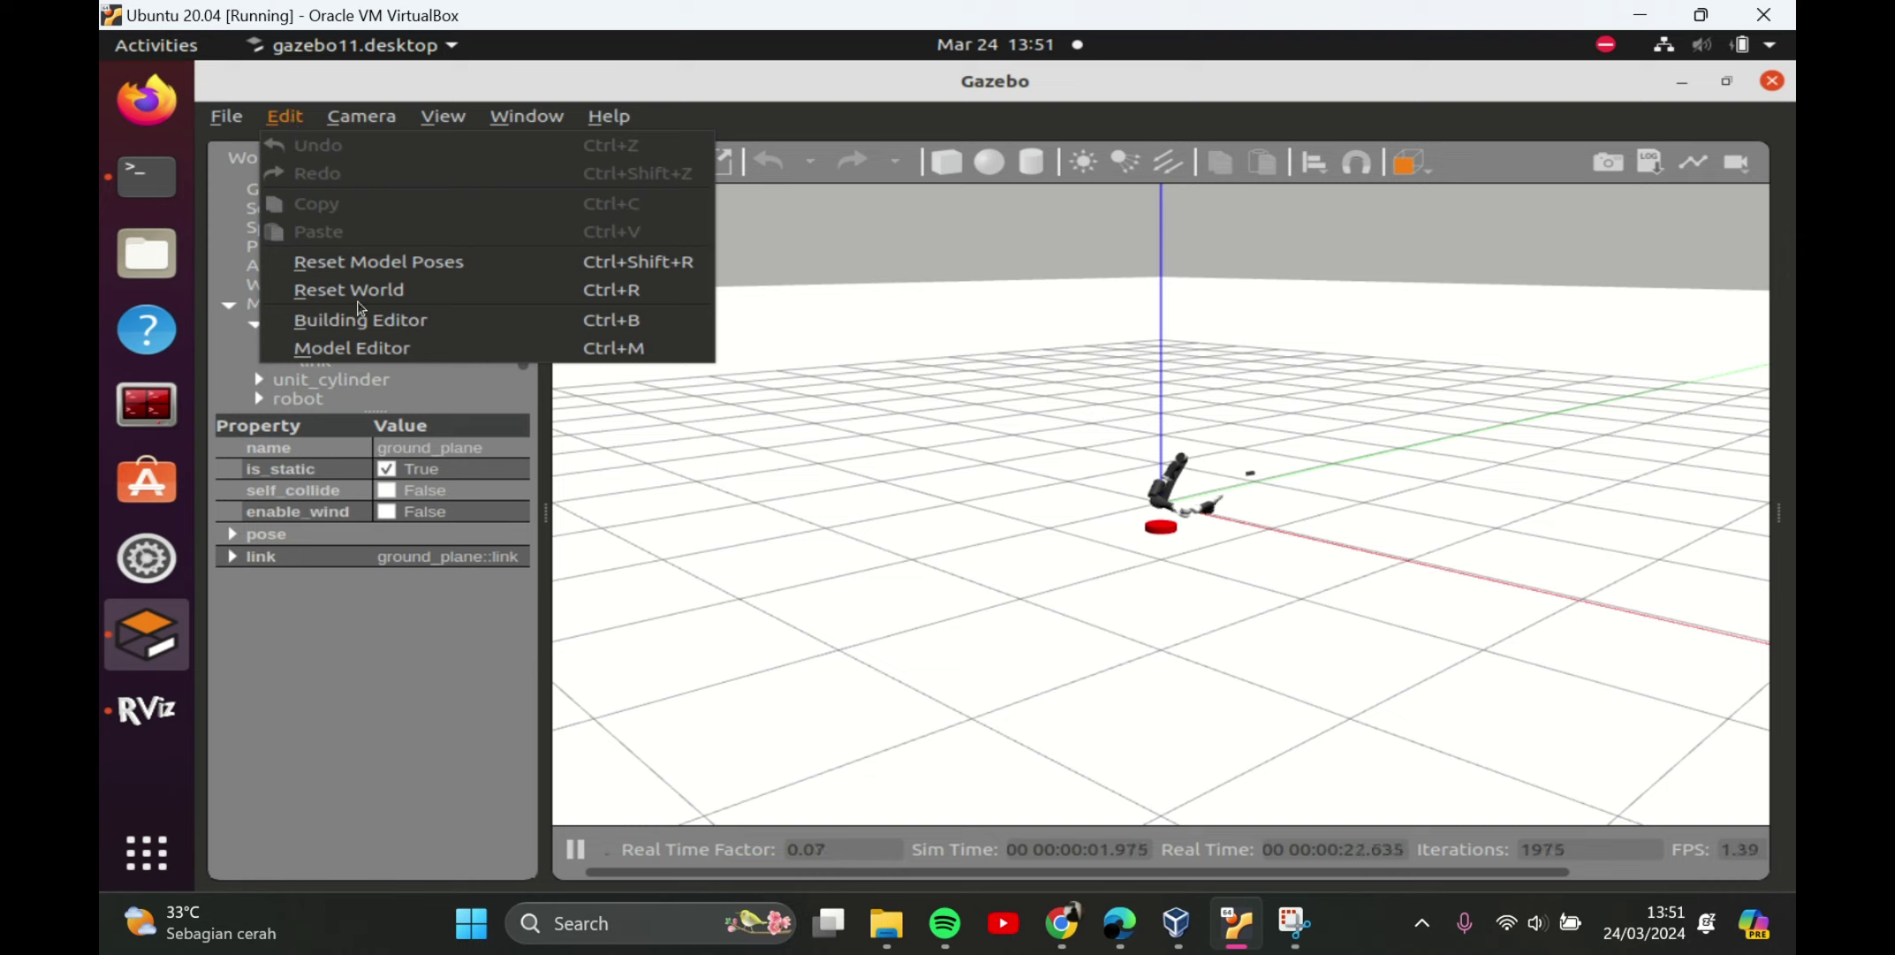
pyautogui.click(370, 258)
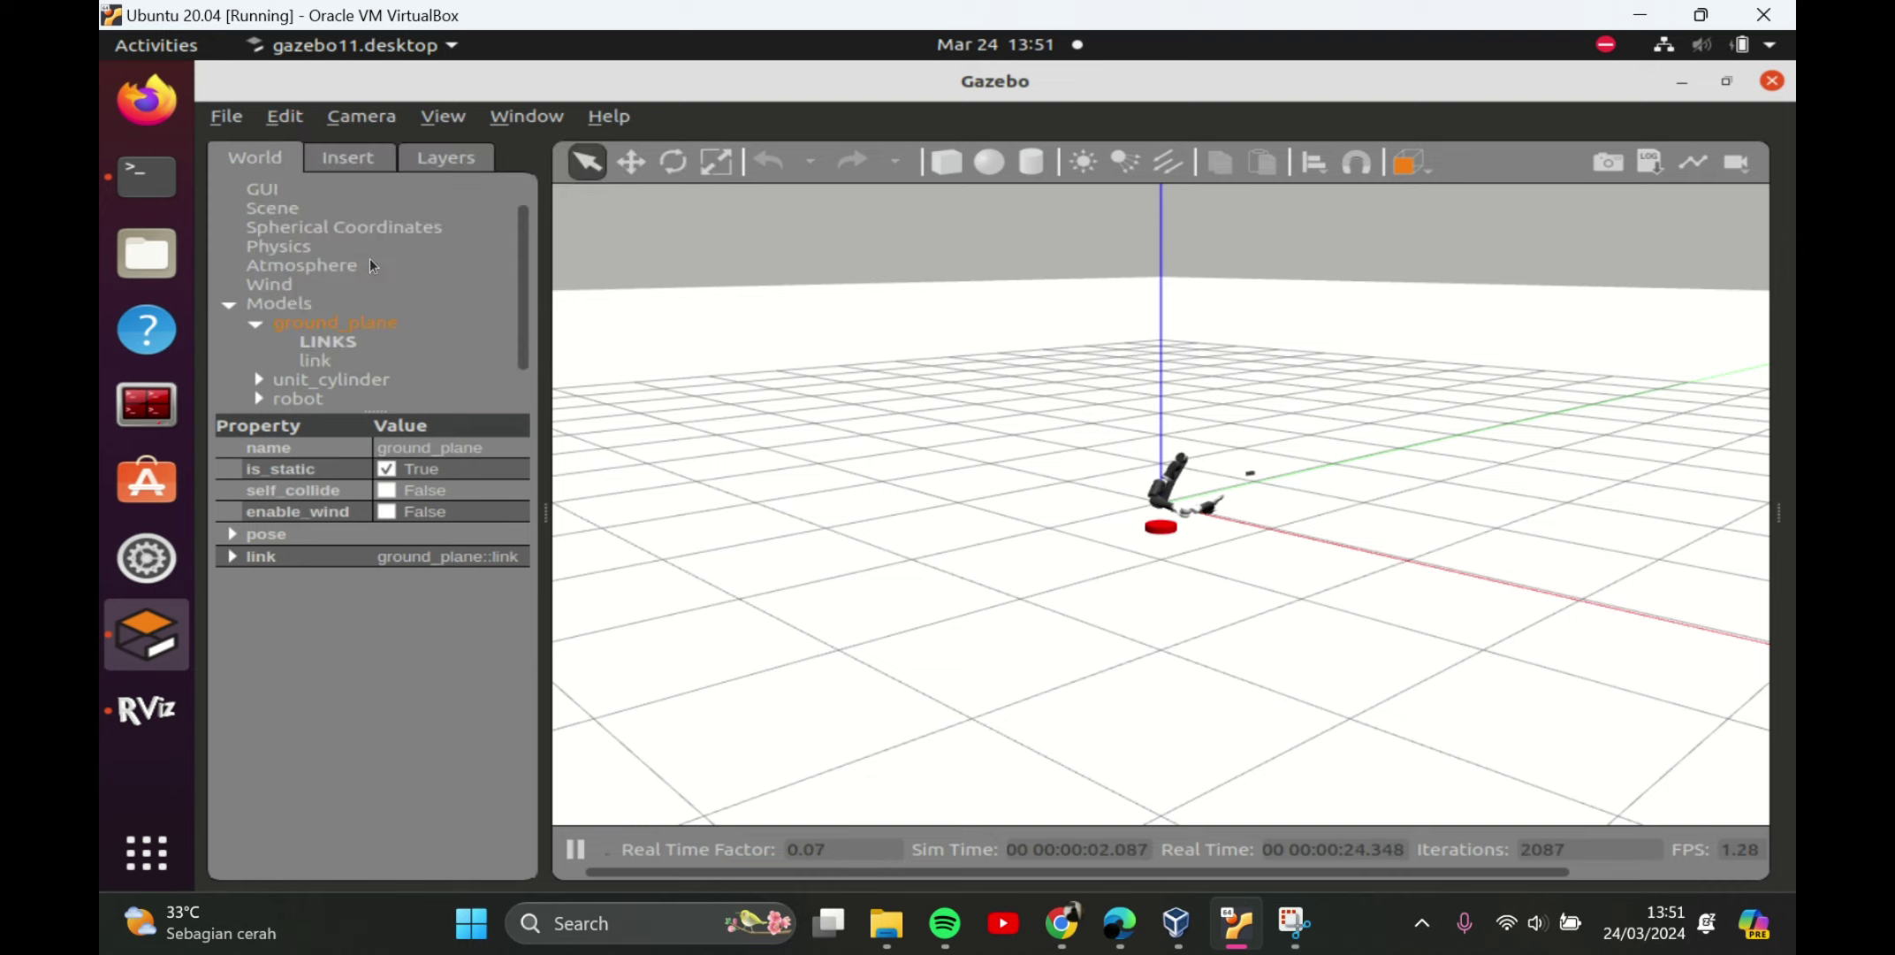
pyautogui.click(279, 121)
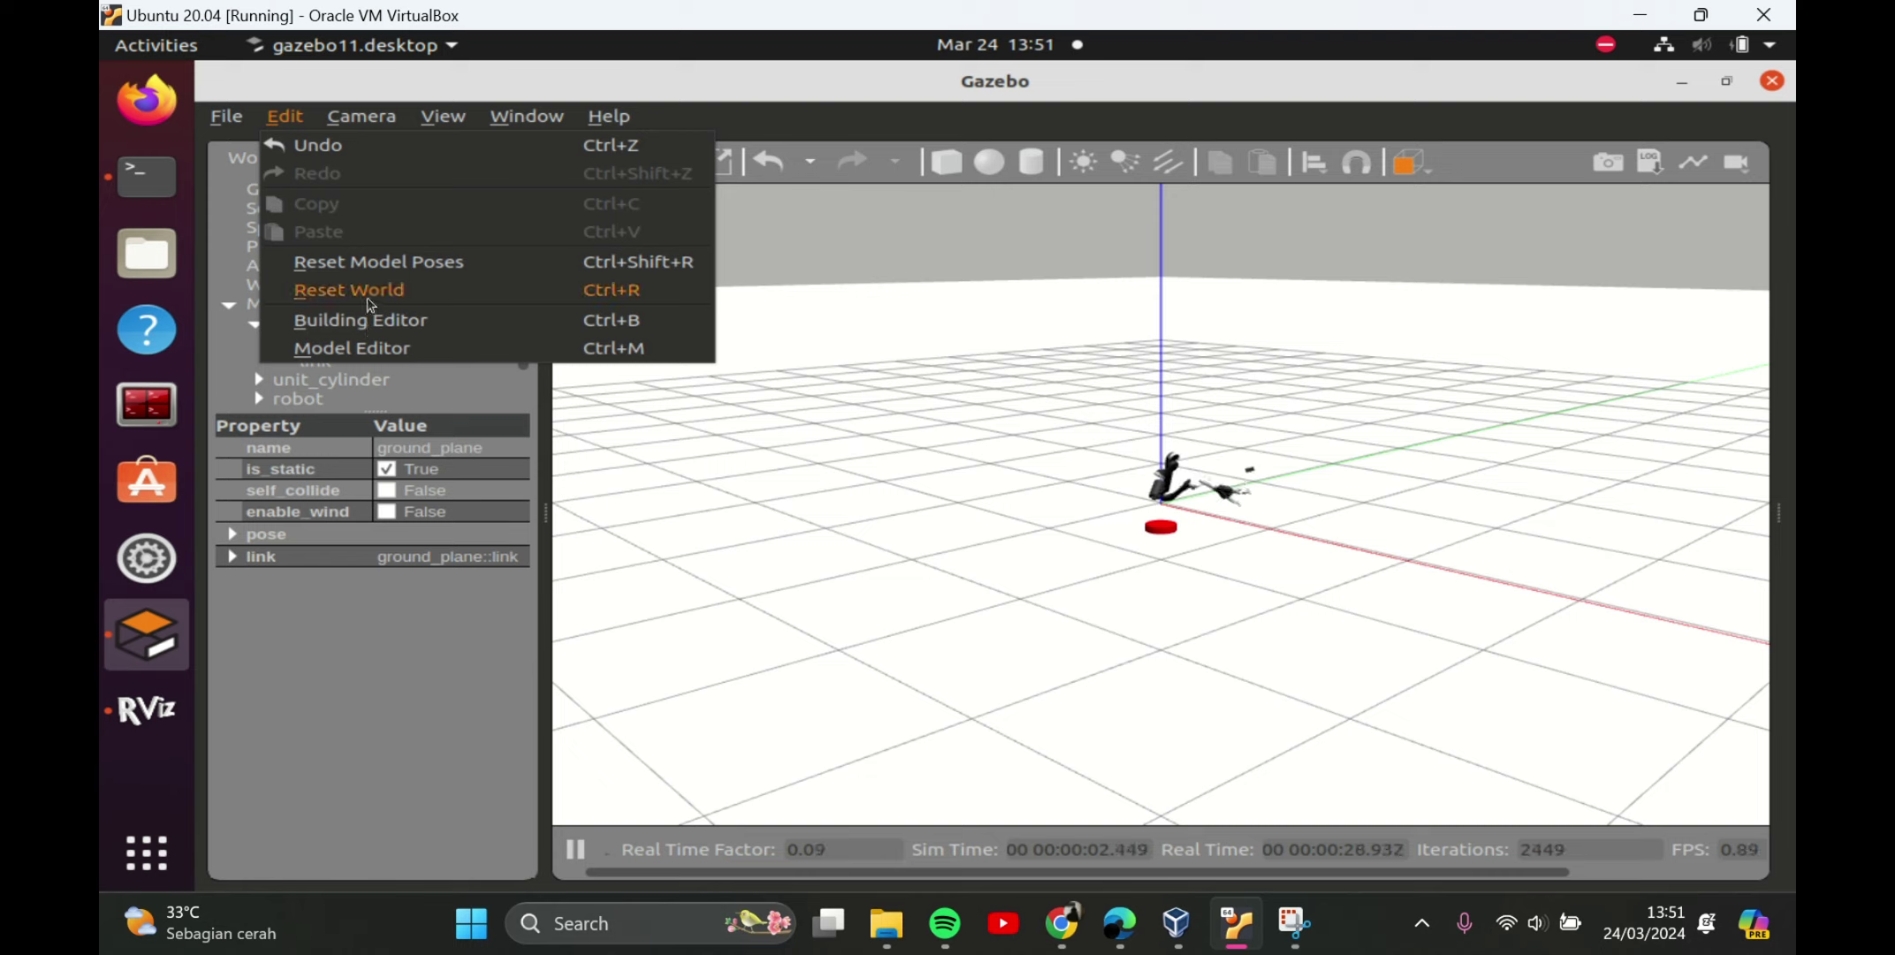
pyautogui.click(369, 299)
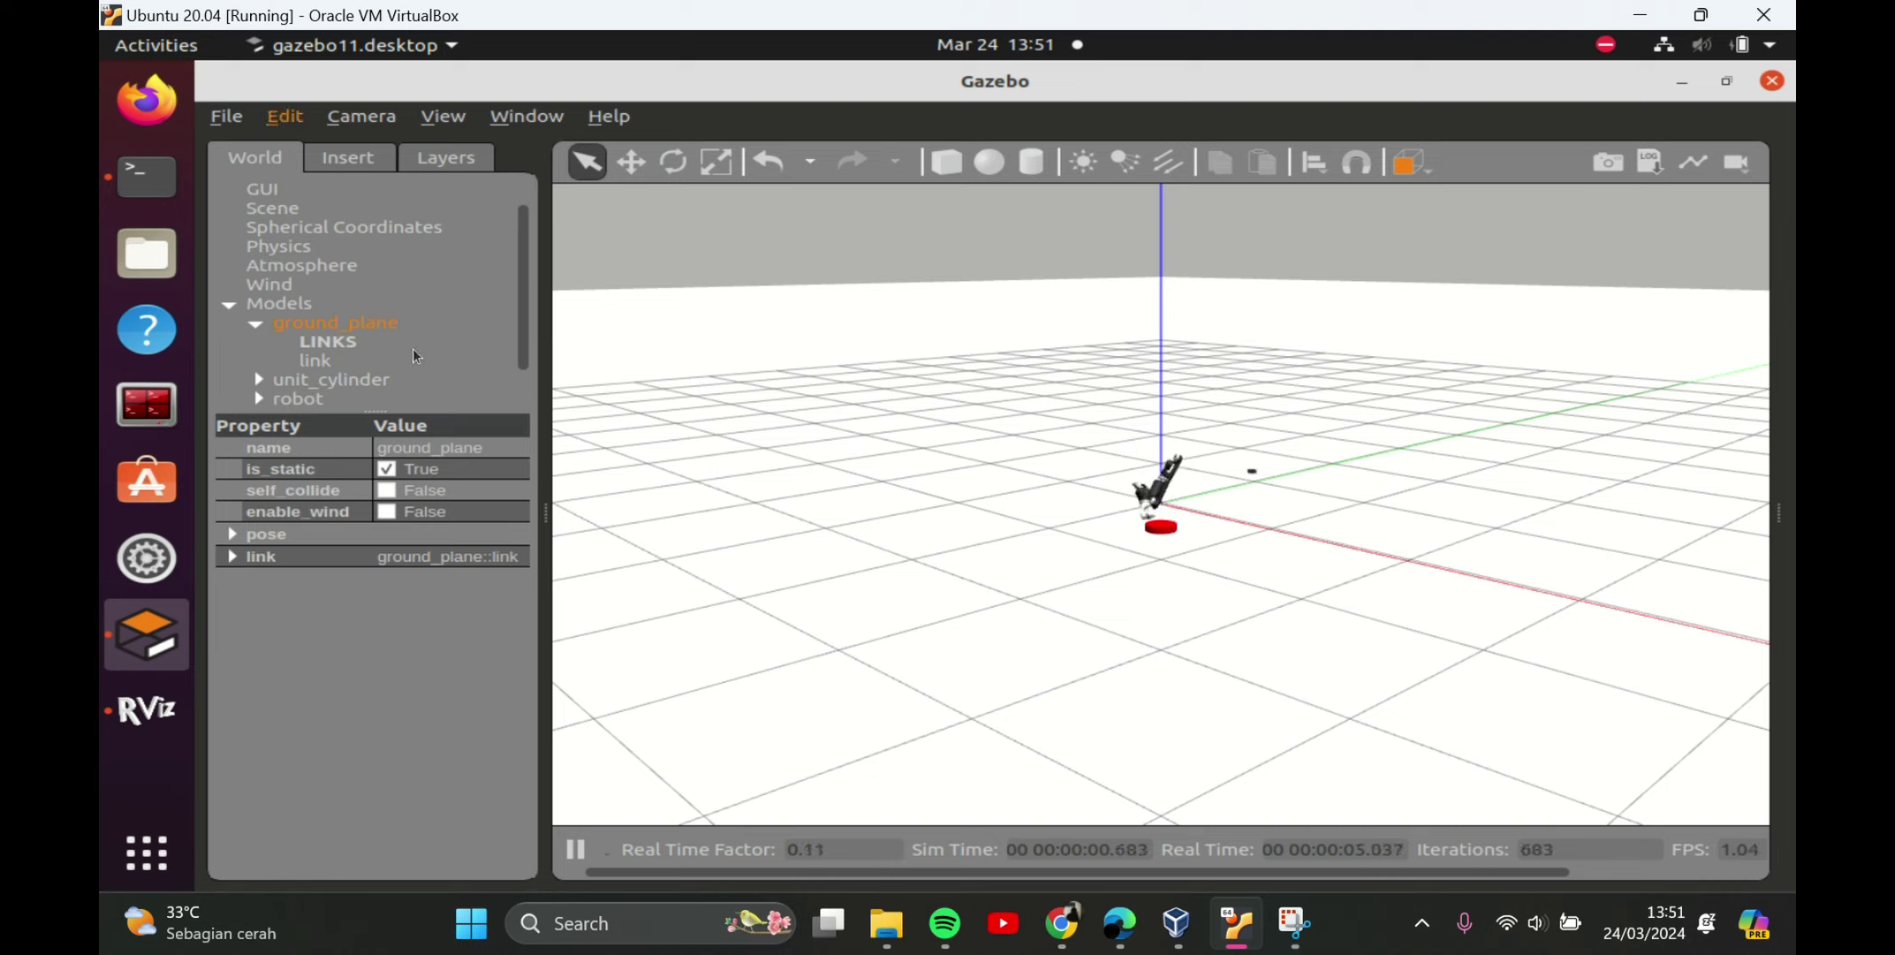
pyautogui.hotkey('alt', 'e')
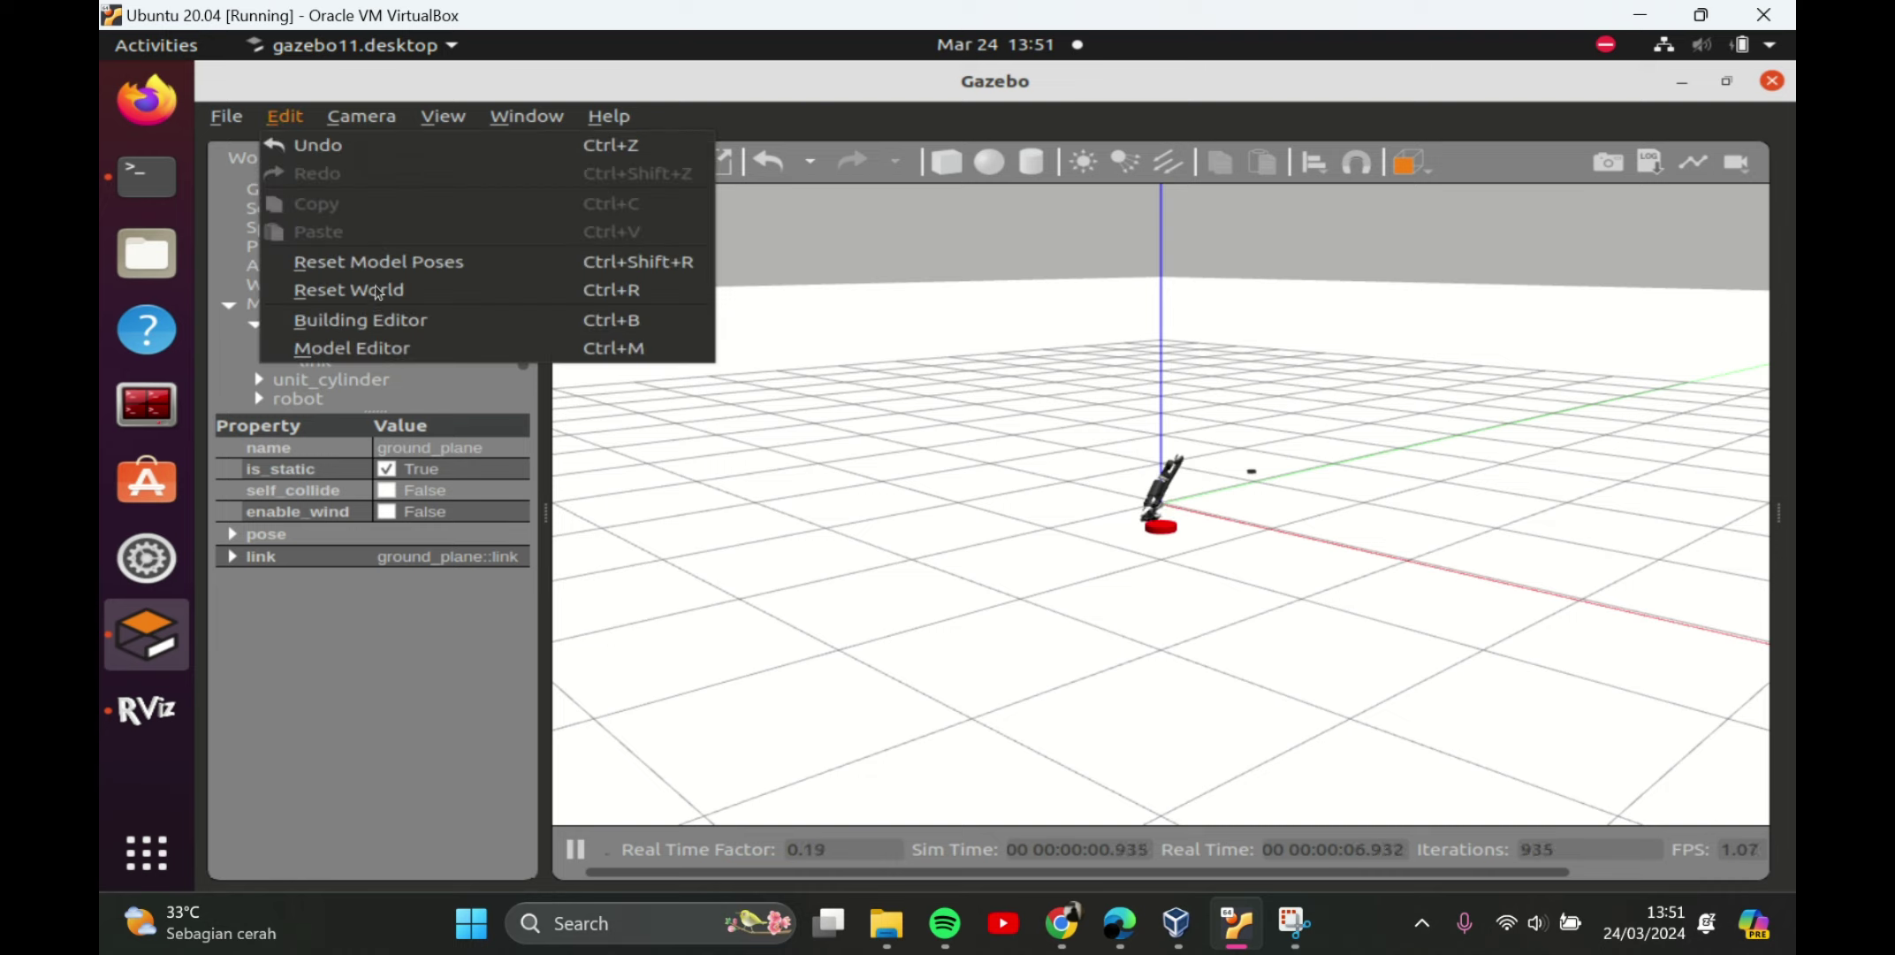
pyautogui.click(380, 261)
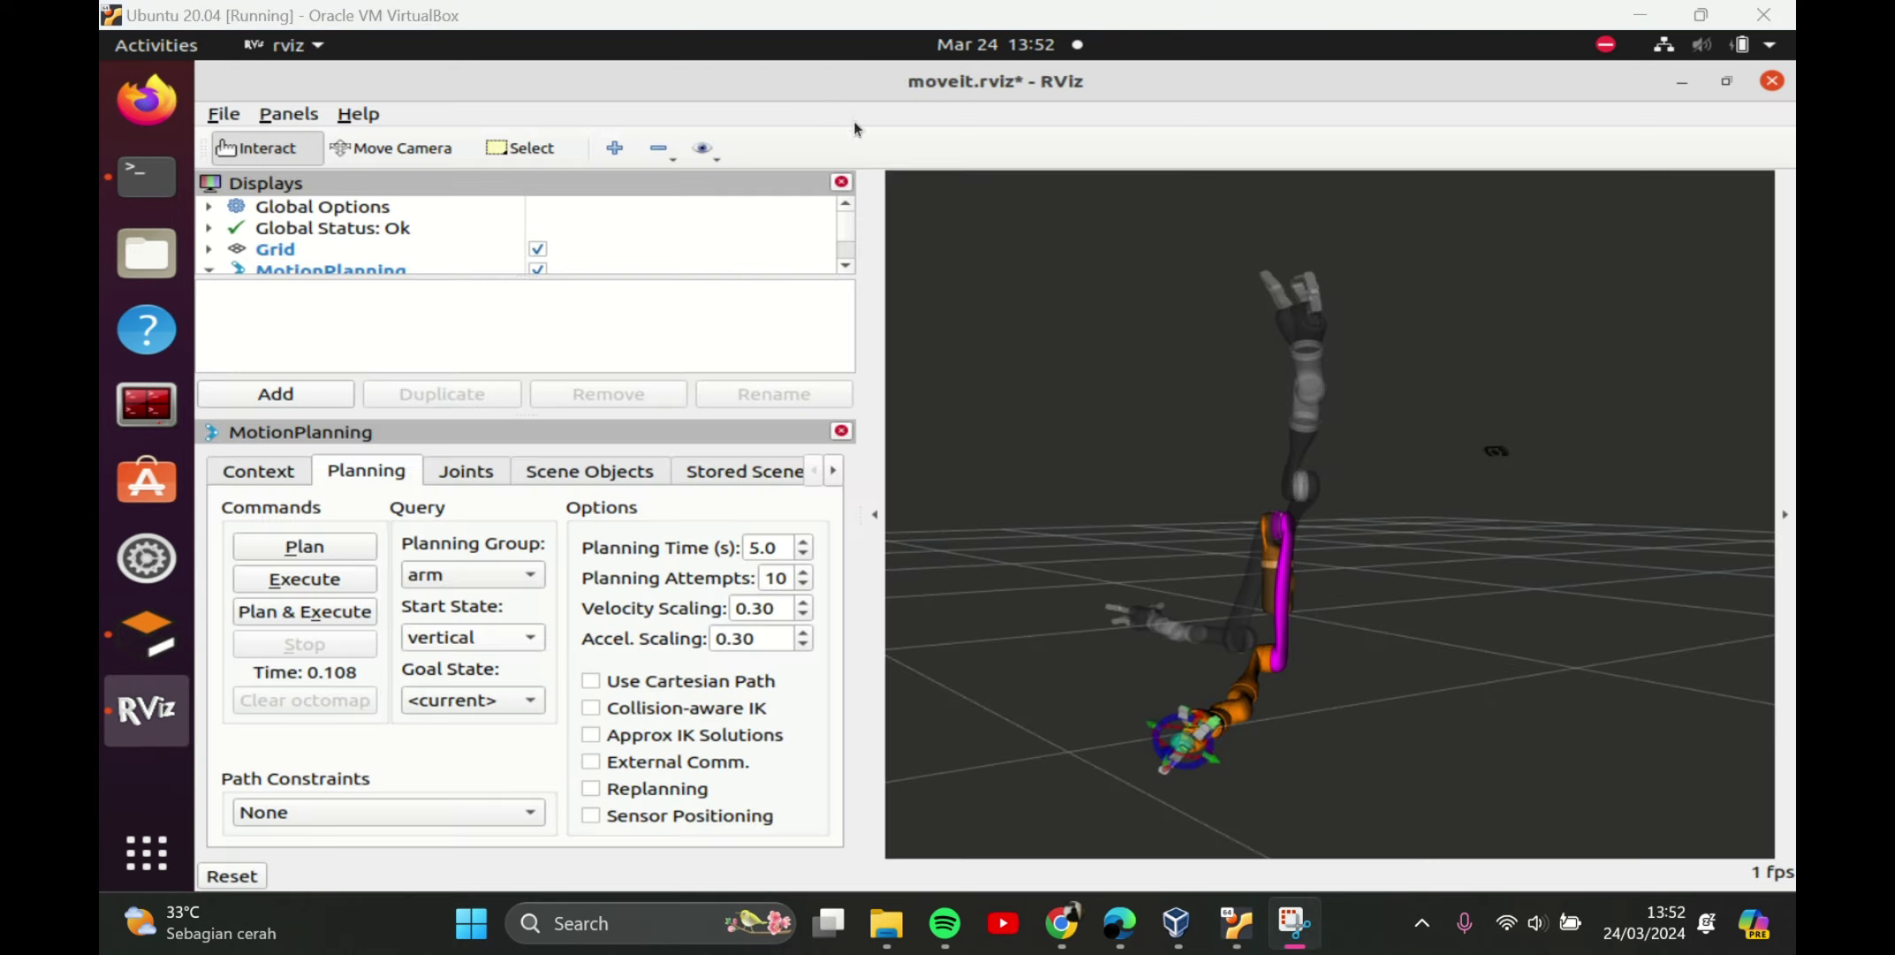
# In a terminal, run 'rosrun aruco_recognition aruco_pose_estimation.py' to start ArUco pose estimation.
pyautogui.click(1451, 80)
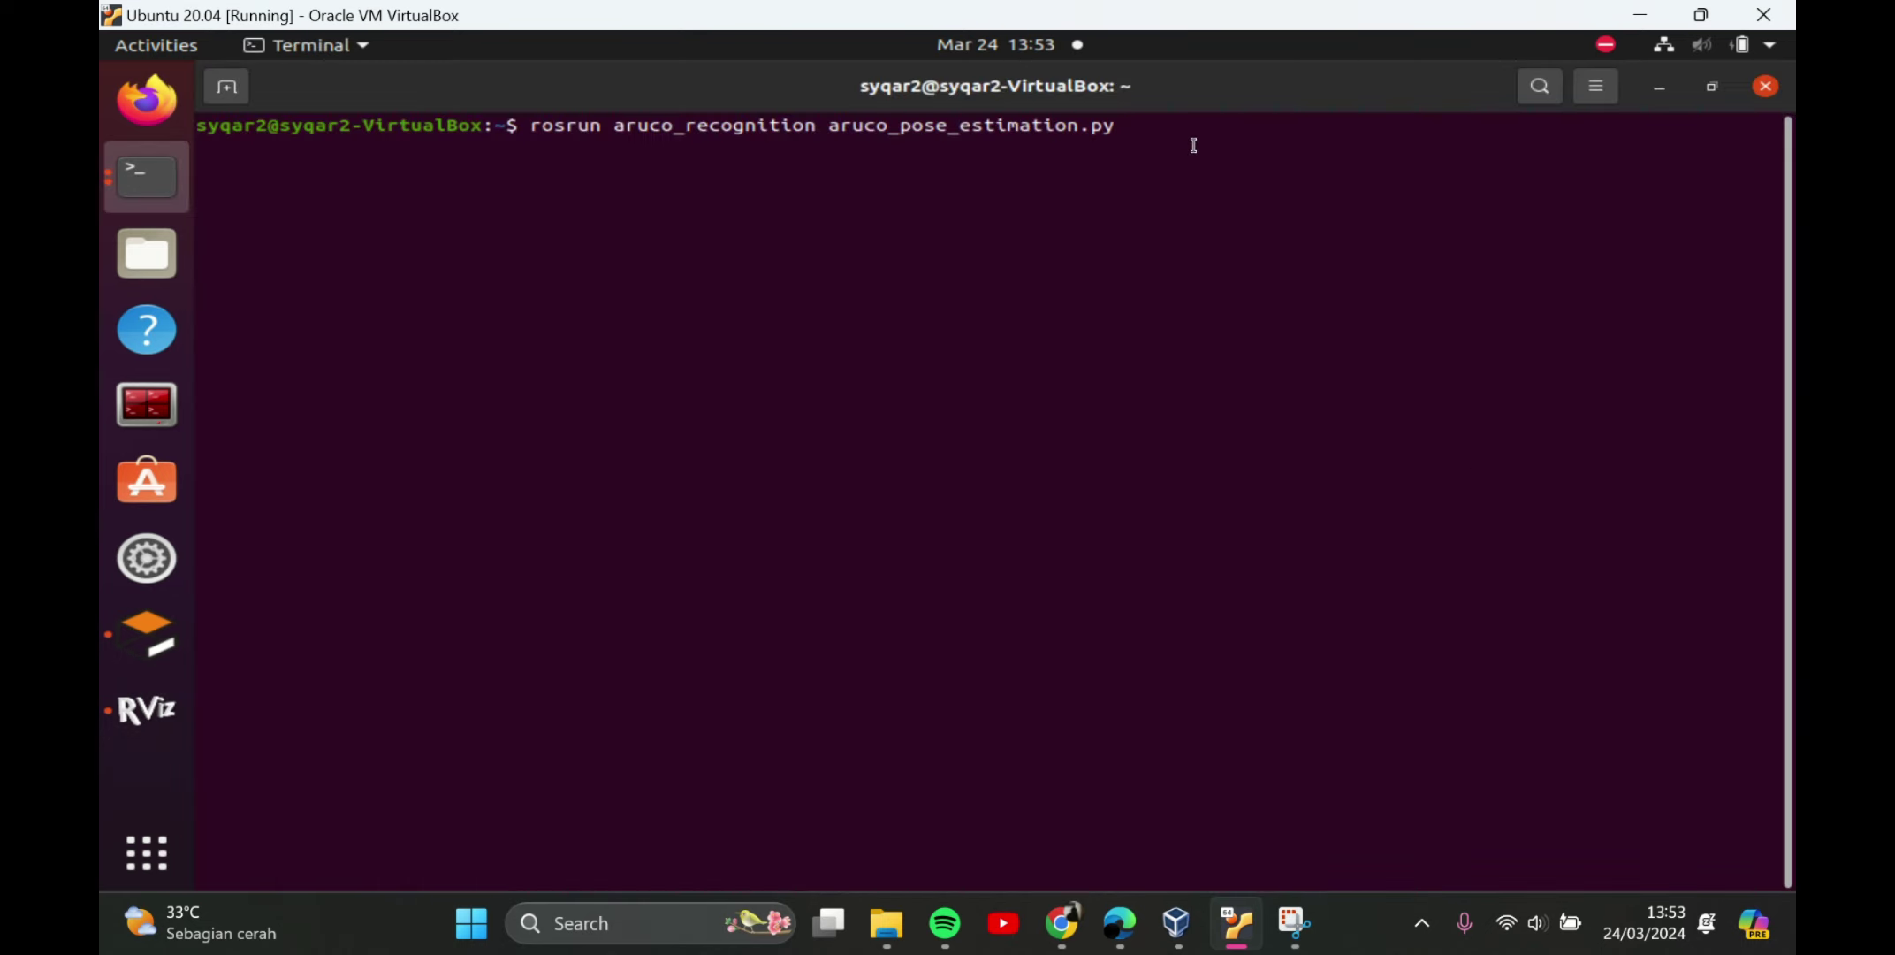
pyautogui.press('Return')
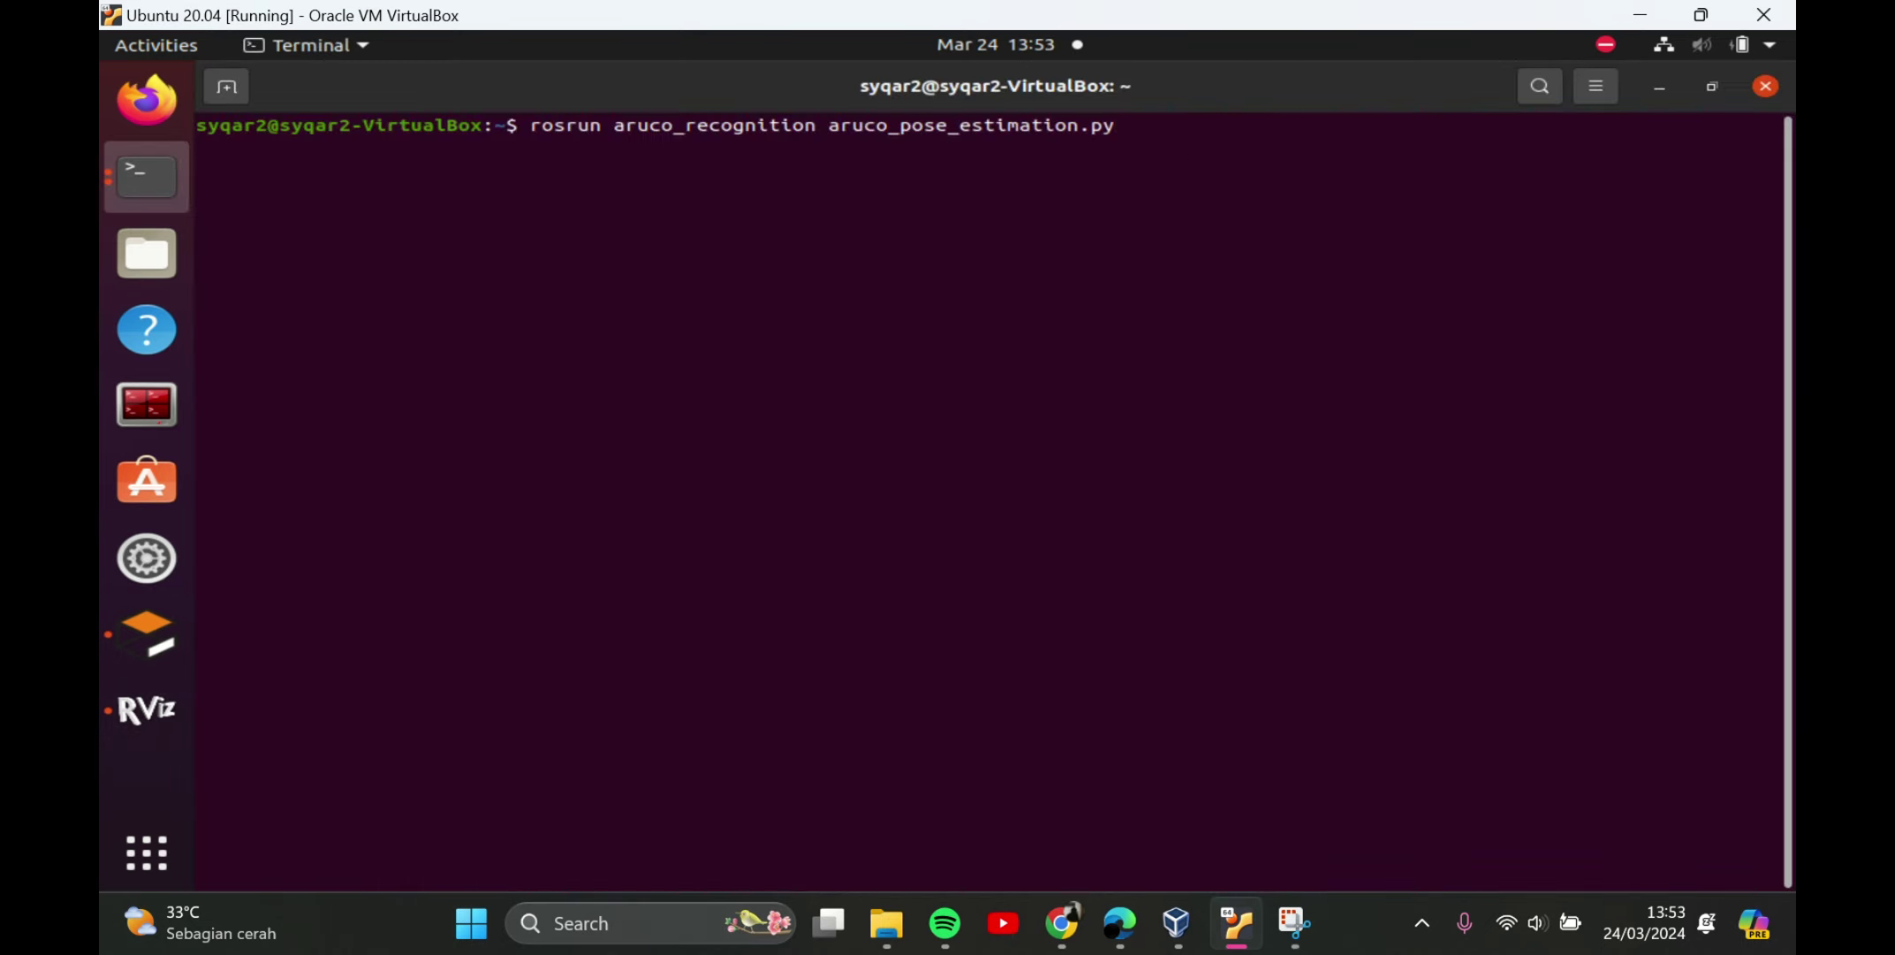